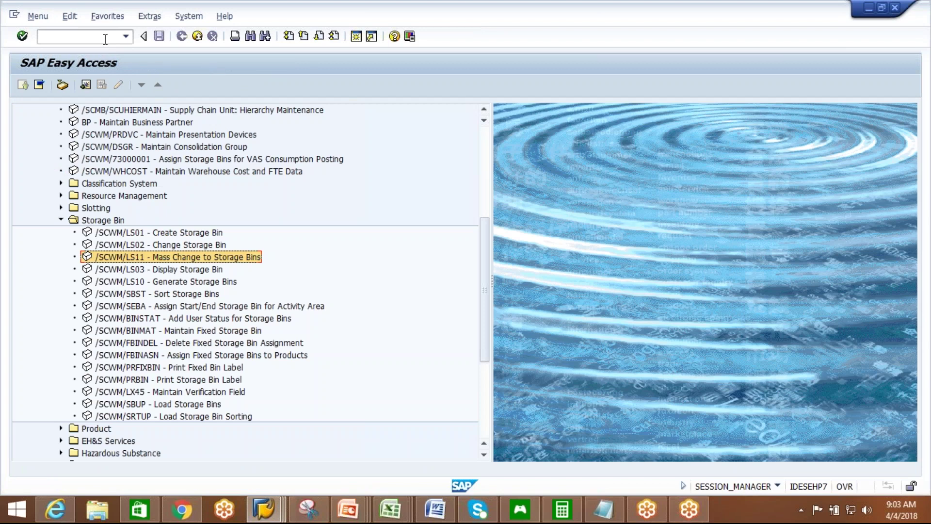
# Collapse the Storage Bin and Master Data folders and open Maintain Outbound Delivery Request under Delivery Processing, Outbound Delivery.
pyautogui.click(58, 35)
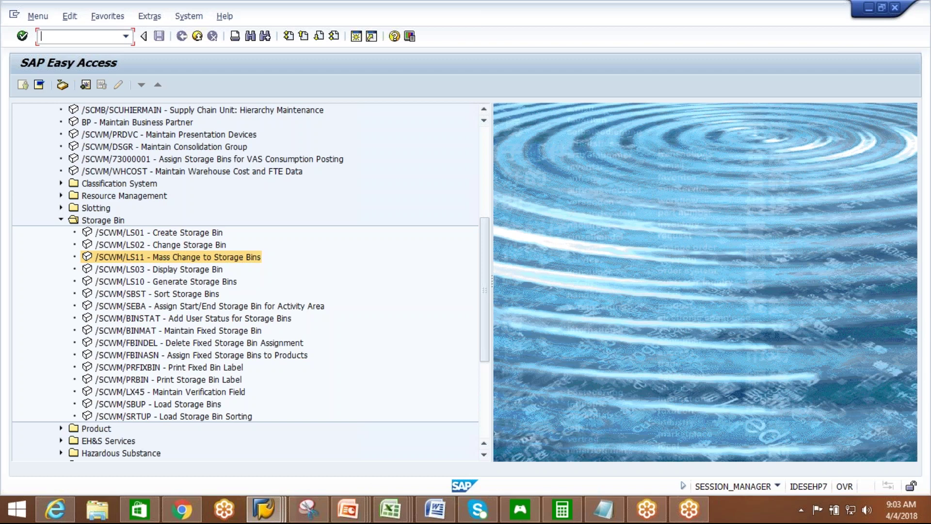
pyautogui.click(61, 220)
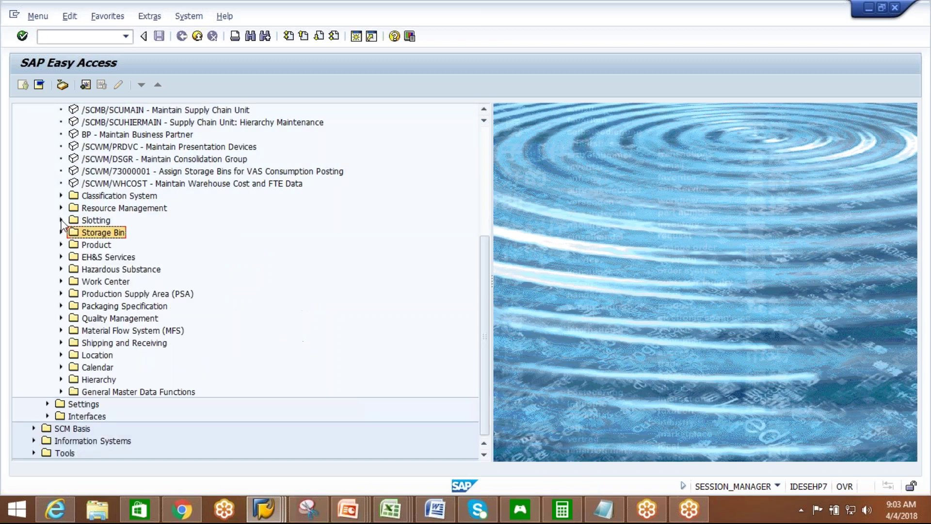
pyautogui.moveTo(487, 333); pyautogui.dragTo(445, 194)
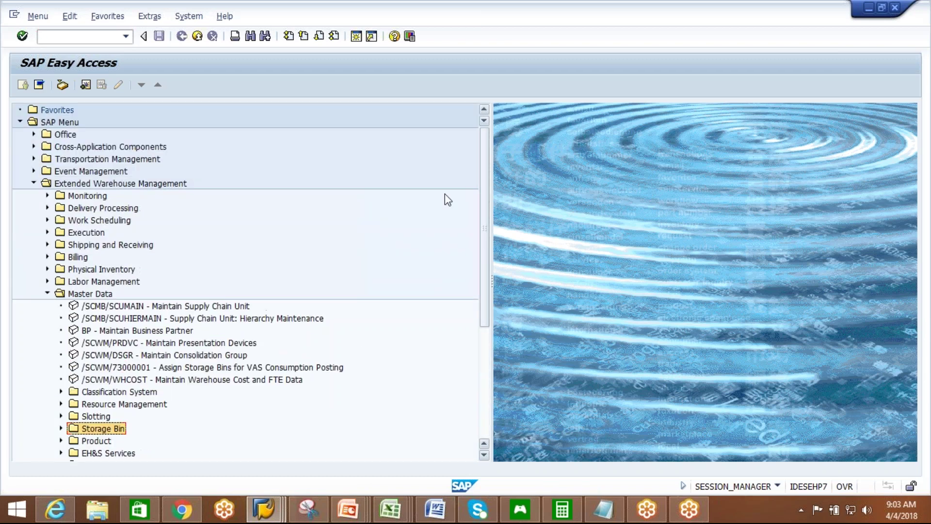
pyautogui.click(47, 294)
pyautogui.click(47, 208)
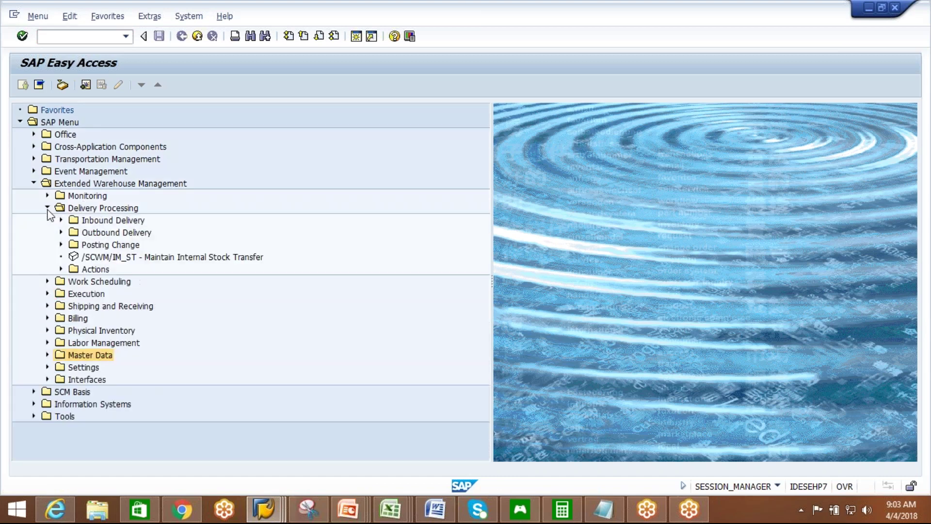
pyautogui.click(61, 233)
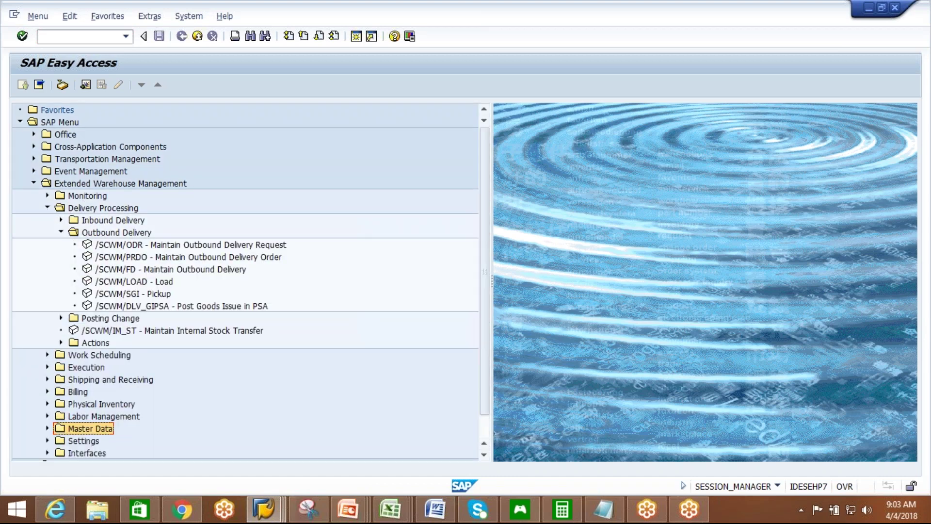
pyautogui.doubleClick(161, 245)
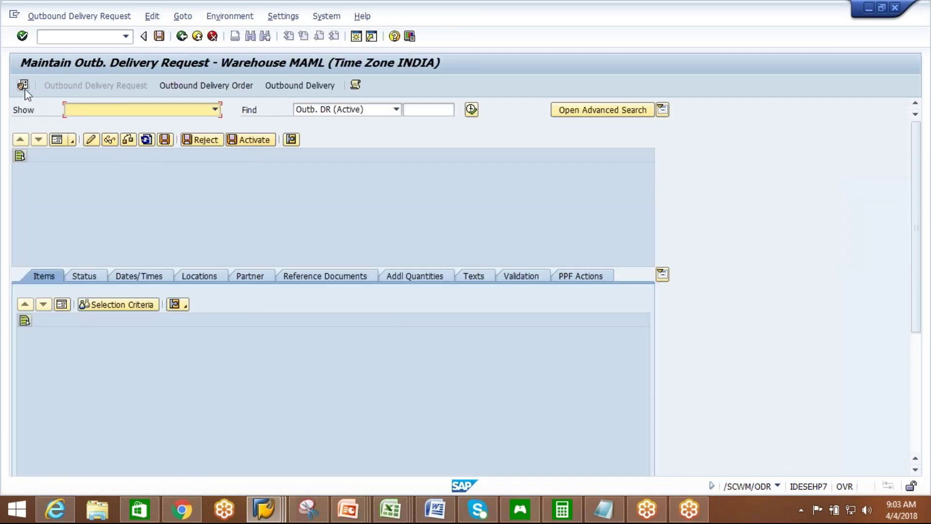
# Set the default warehouse number to AIPL for the outbound delivery requests.
pyautogui.press('Delete')
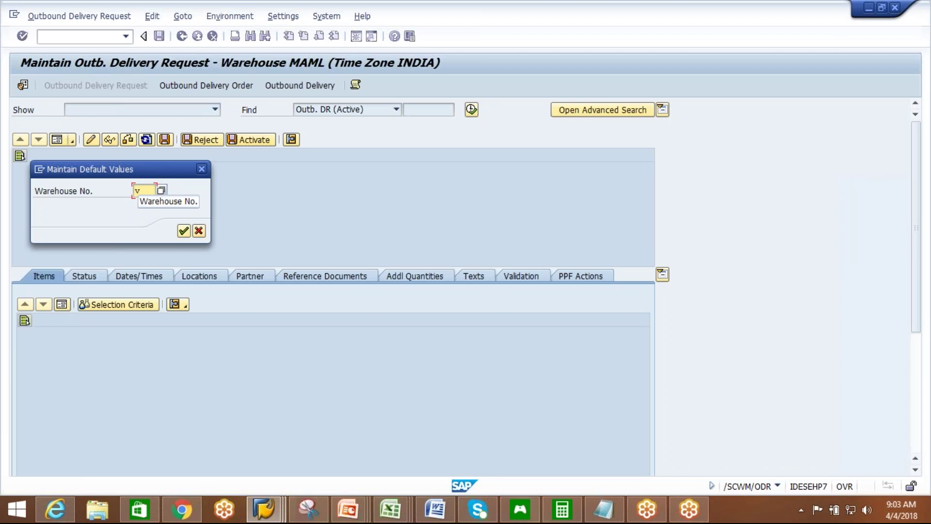
pyautogui.click(138, 190)
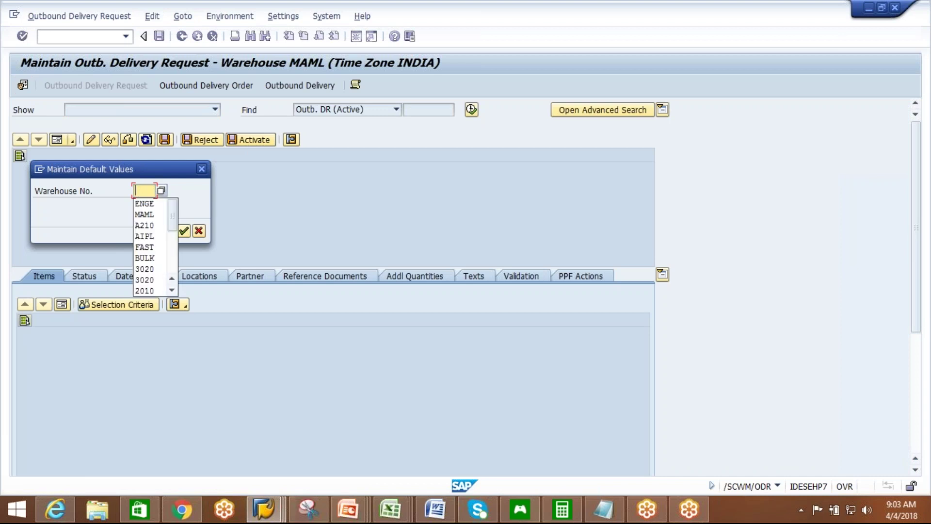
pyautogui.click(155, 237)
pyautogui.click(183, 231)
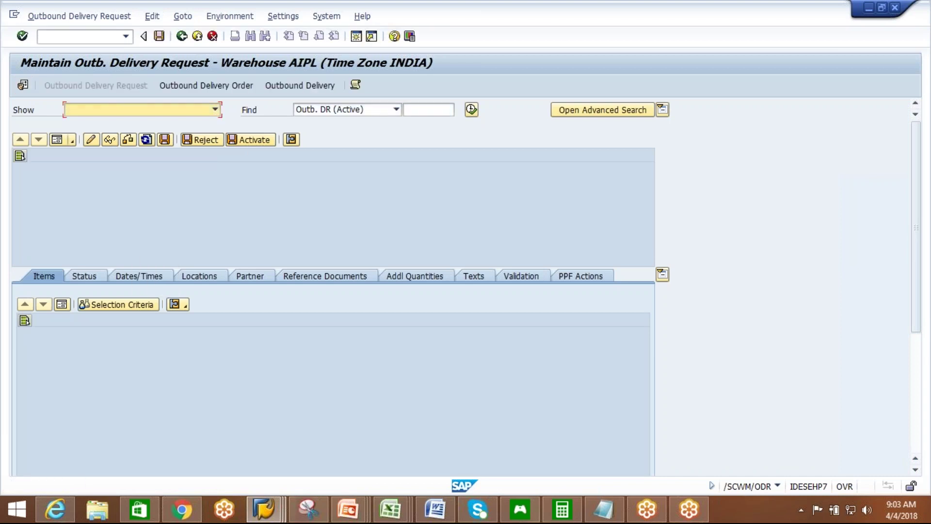
# Search all active outbound delivery requests without a filter value and display the items of the last request.
pyautogui.click(472, 111)
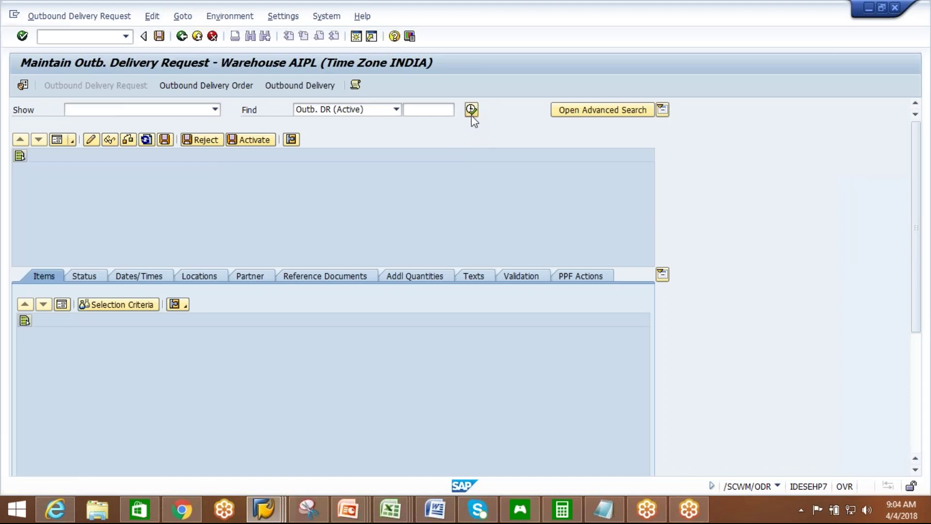
pyautogui.click(194, 266)
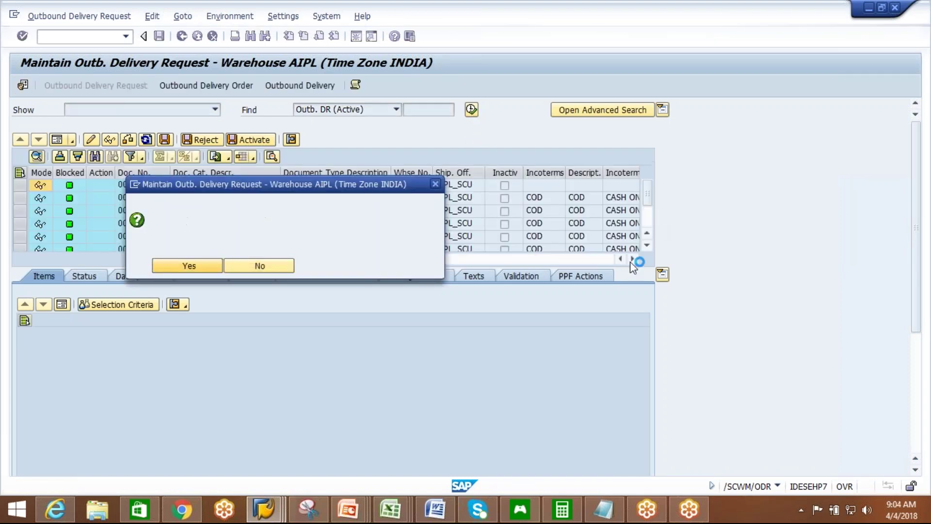
pyautogui.scroll(-3, 637, 221)
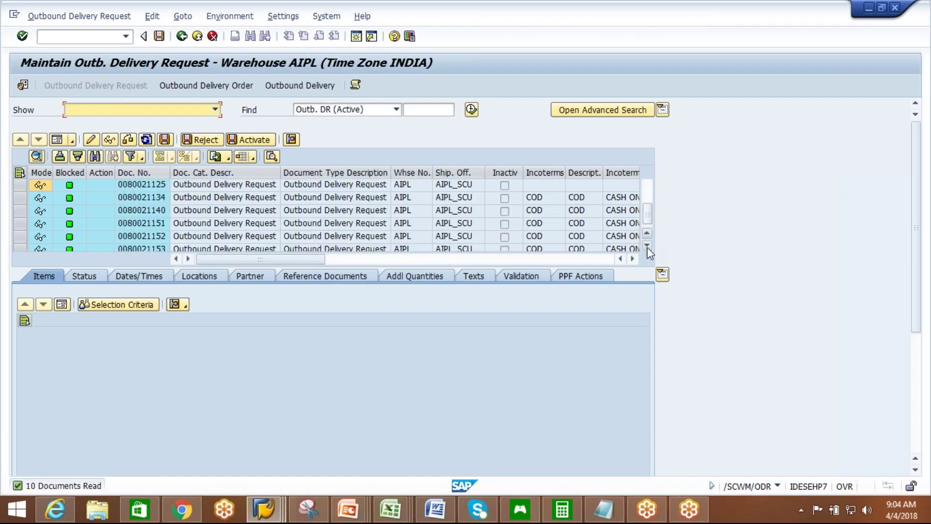
pyautogui.click(162, 240)
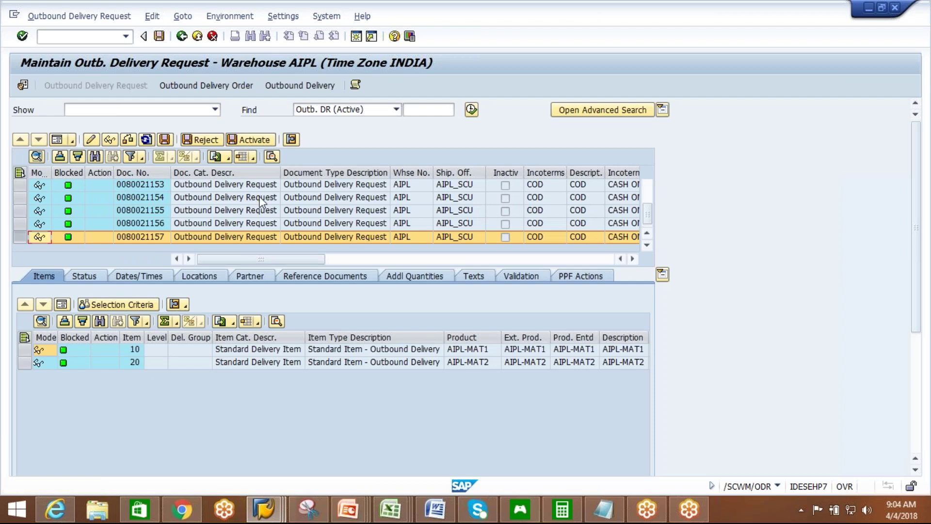
# View the outbound delivery order belonging to the selected request, including its document number, and return to the delivery requests.
pyautogui.click(207, 88)
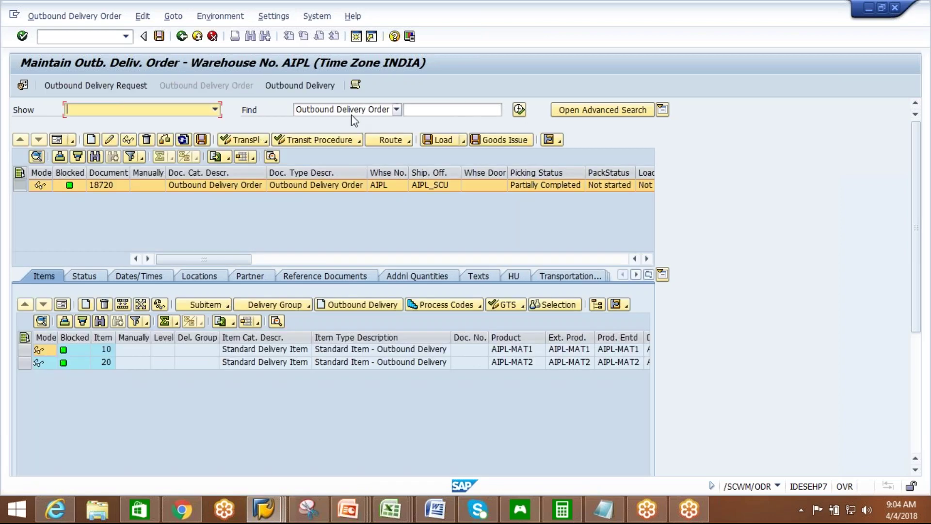
pyautogui.click(111, 188)
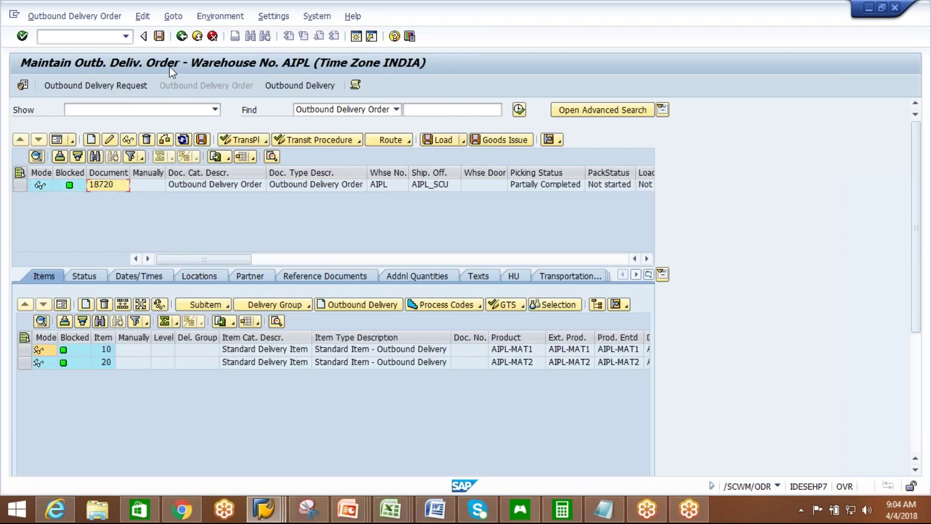
pyautogui.click(181, 36)
# Try to enter a different purchase order in the already open Create Inbound Delivery session.
pyautogui.click(264, 510)
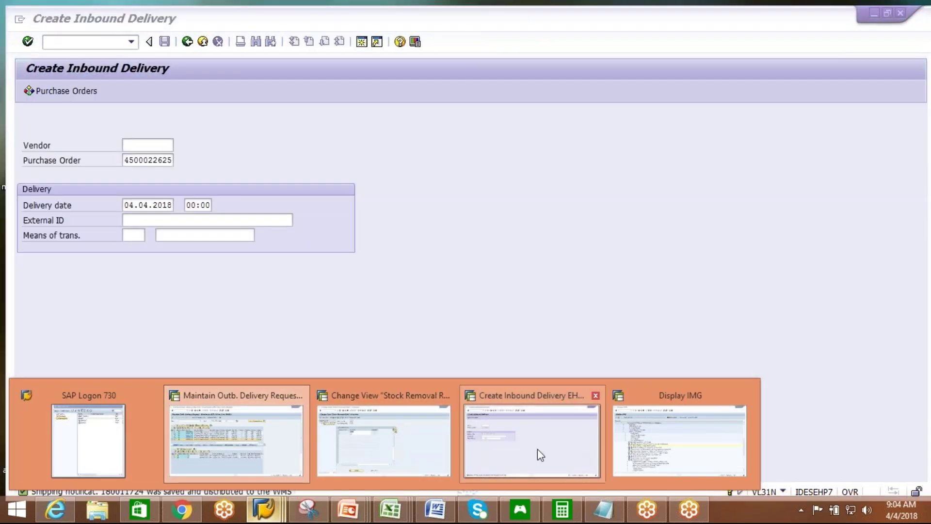
pyautogui.click(537, 449)
pyautogui.doubleClick(120, 155)
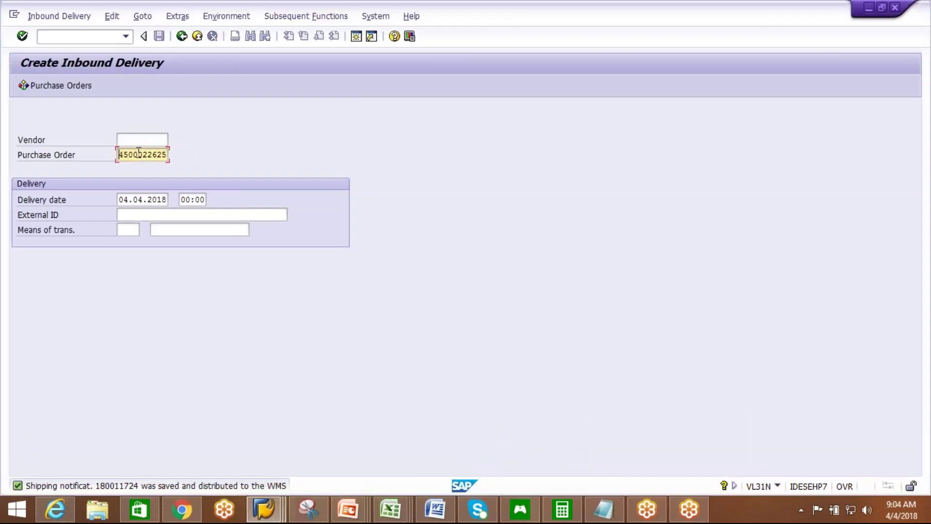
pyautogui.press('BackSpace')
pyautogui.click(163, 178)
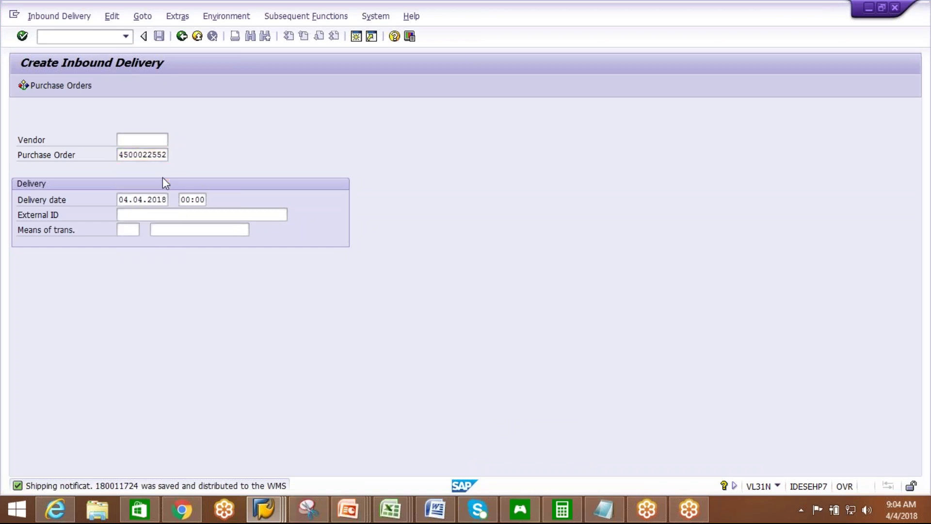
pyautogui.click(587, 316)
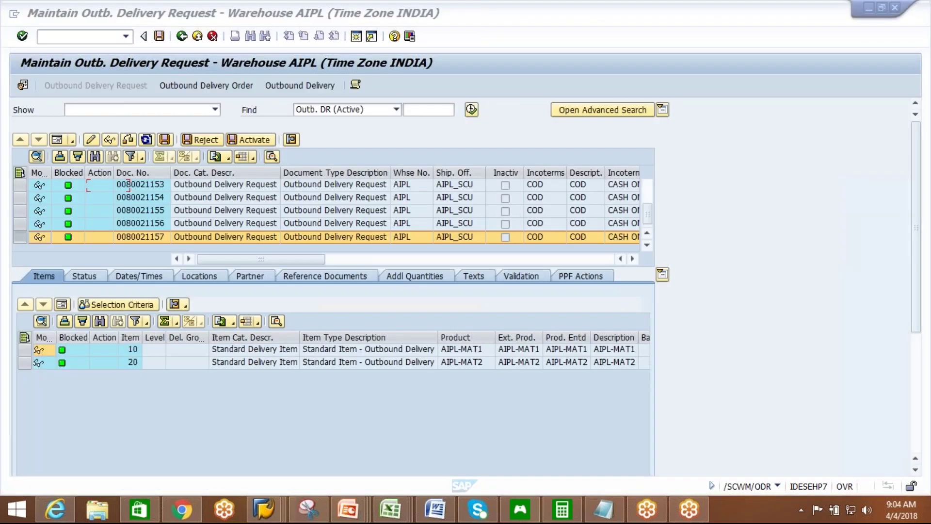
# Open the EH7 connection from SAP Logon and log on to client 800 with the user name and password.
pyautogui.moveTo(263, 509)
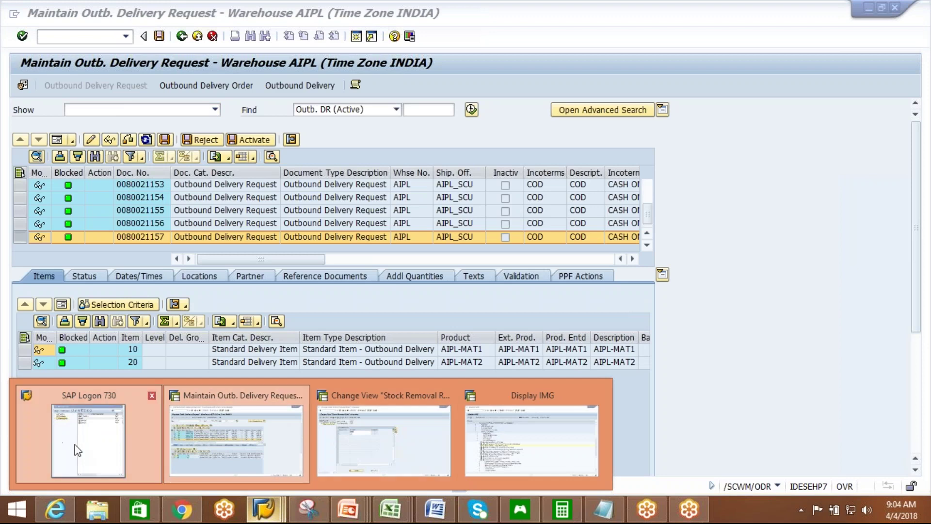
pyautogui.click(89, 436)
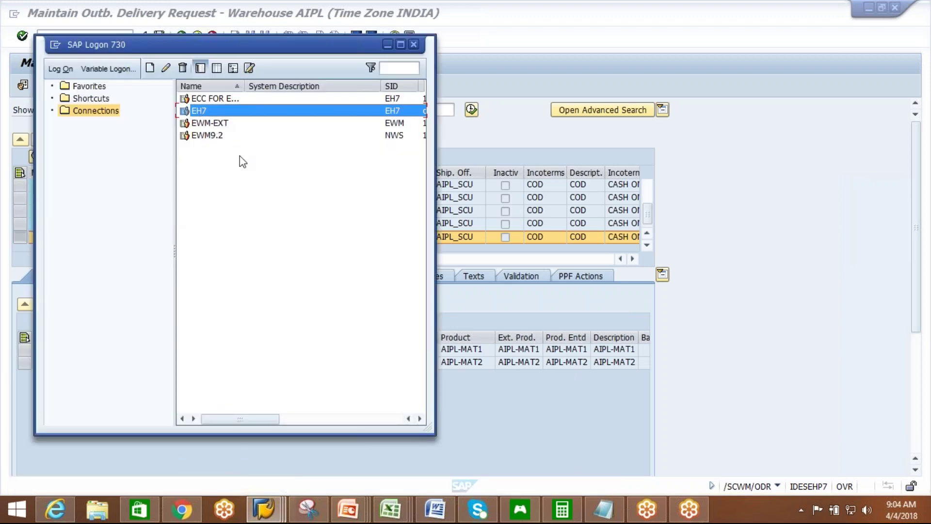
pyautogui.press('Return')
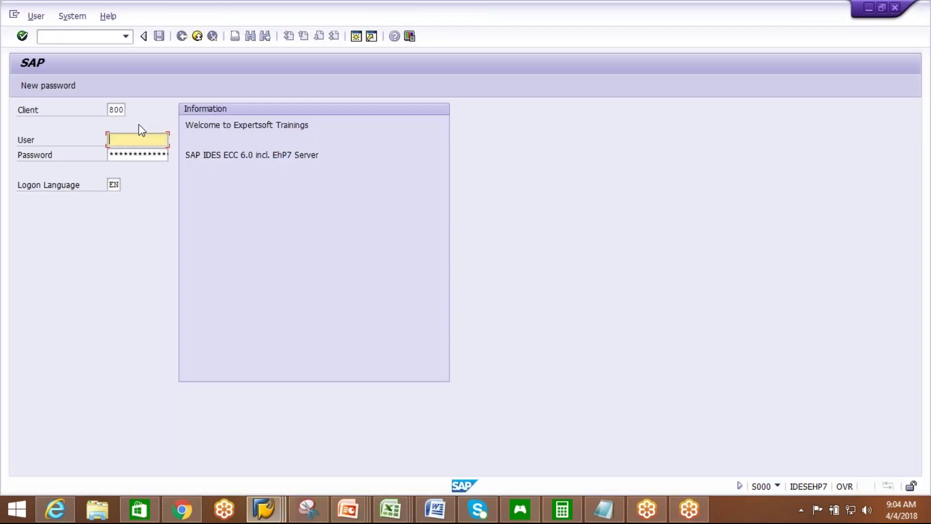
pyautogui.write('ck')
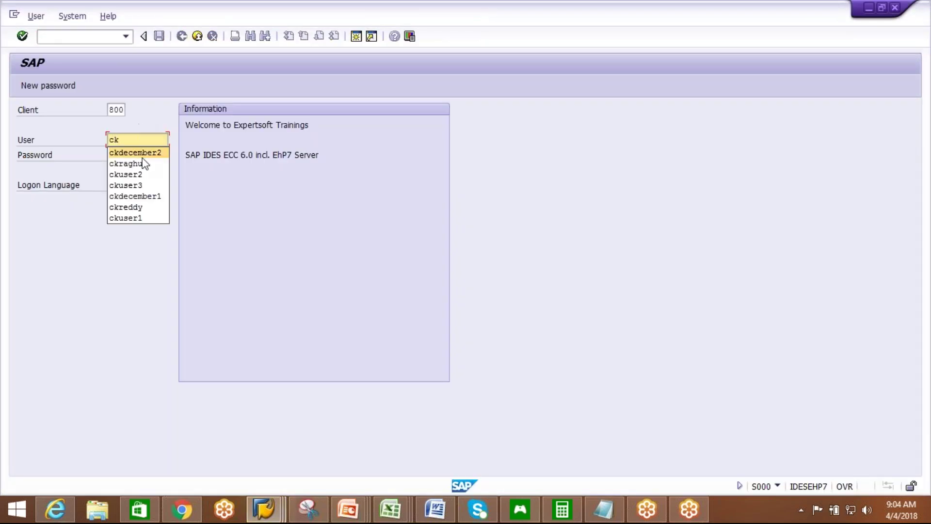
pyautogui.press('Tab')
pyautogui.hotkey('ctrl', 'v')
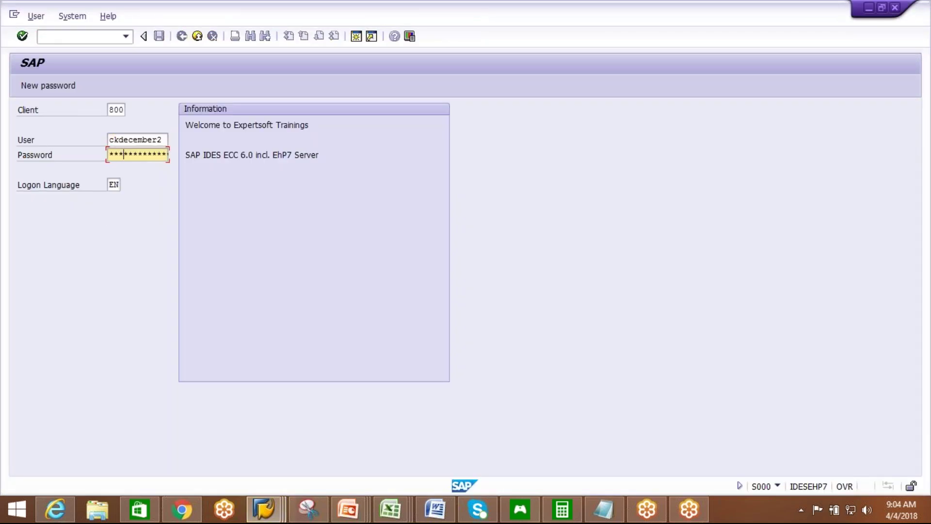
pyautogui.press('Return')
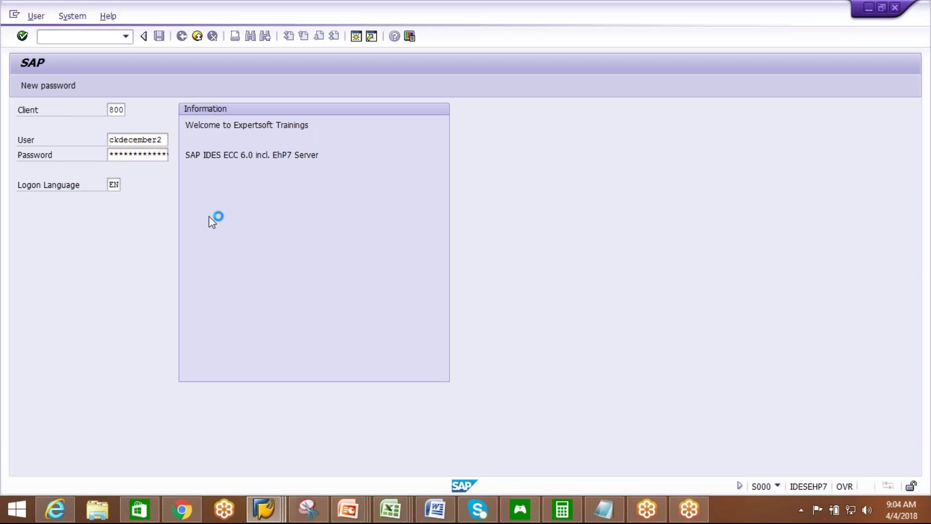
# Start transaction VL31N and open the delivery overview for the most recently used purchase order.
pyautogui.write('vl31n')
pyautogui.press('Return')
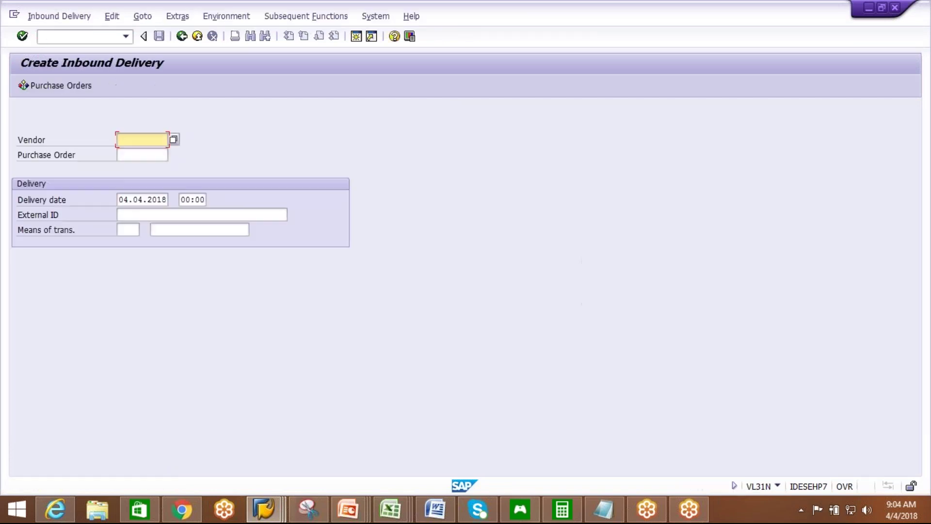
pyautogui.click(148, 156)
pyautogui.click(148, 156)
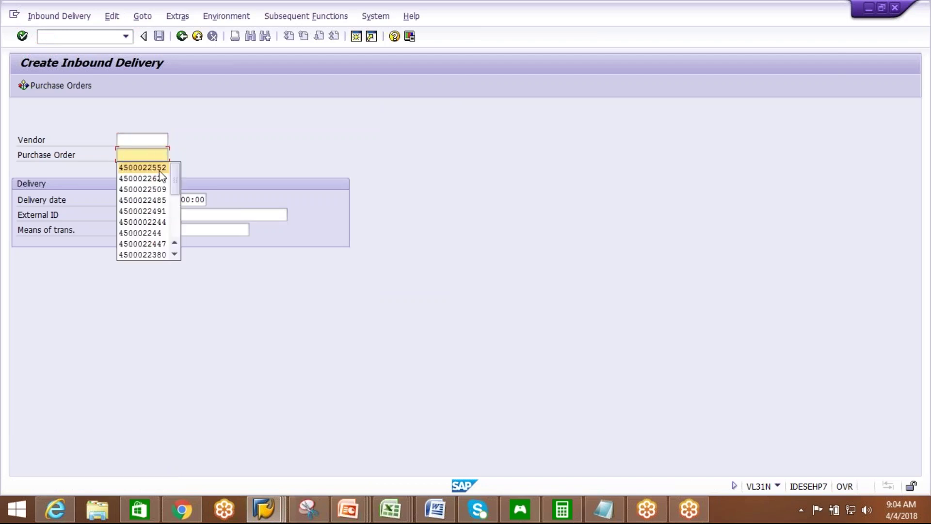
pyautogui.click(150, 167)
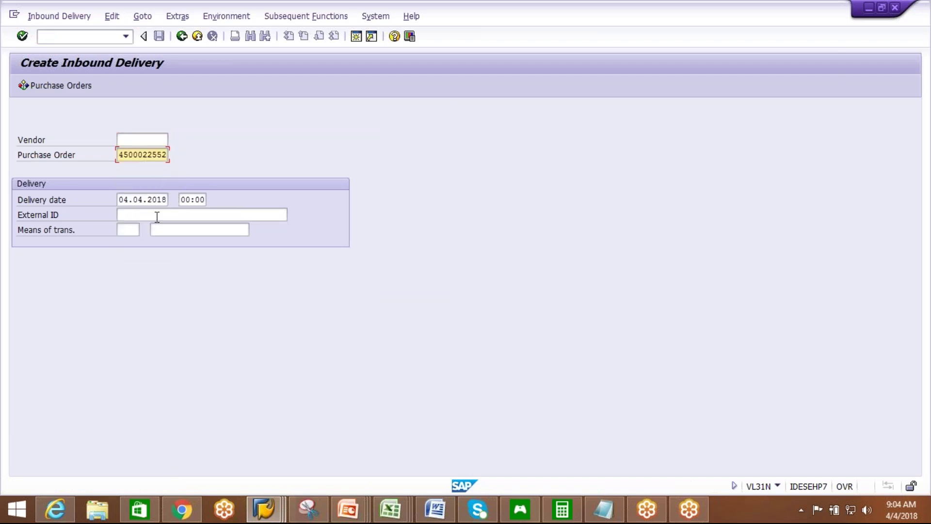
pyautogui.press('Return')
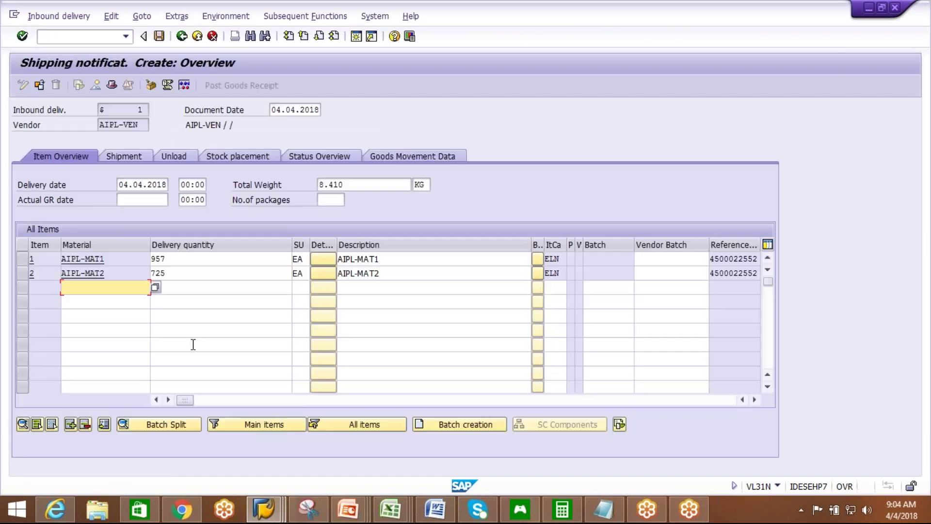
# Exit the overview without saving, set the External ID to the purchase order number followed by "-stock", and reopen the overview.
pyautogui.click(181, 37)
pyautogui.click(241, 253)
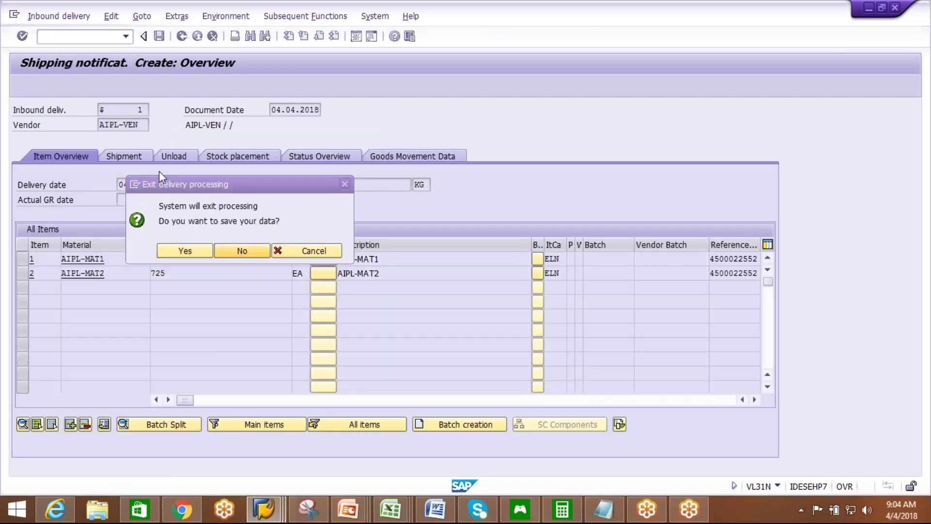
pyautogui.press('Tab')
pyautogui.hotkey('ctrl', 'c')
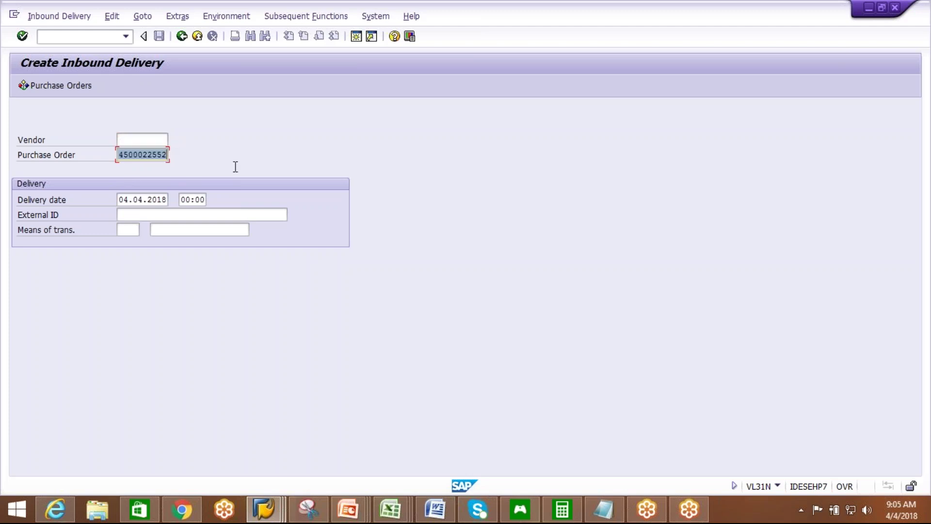
pyautogui.click(192, 215)
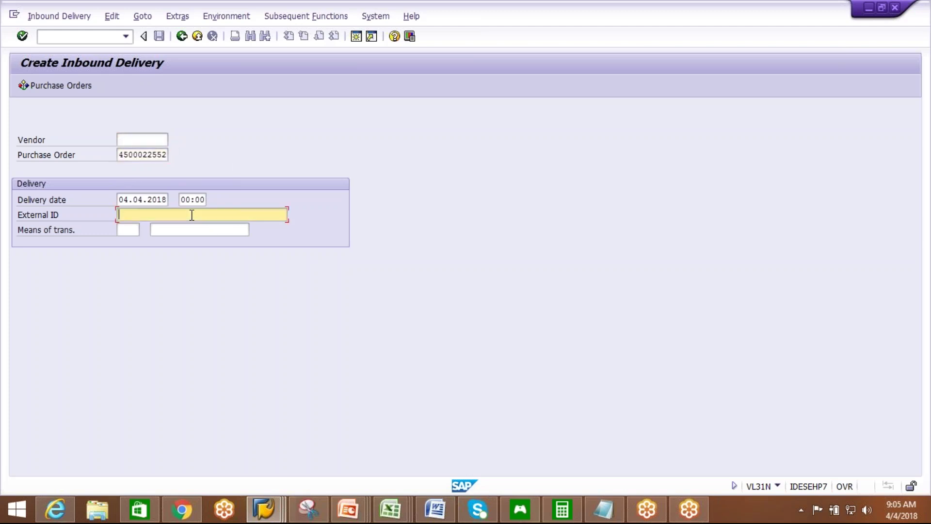
pyautogui.hotkey('ctrl', 'v')
pyautogui.write('-st')
pyautogui.write('ock')
pyautogui.press('Return')
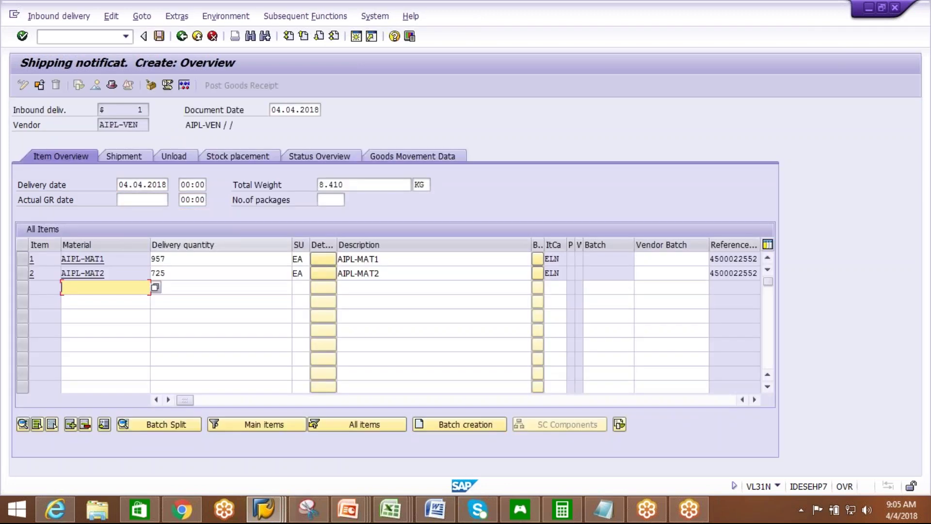
# Switch to the Display IMG session, return to SAP Easy Access and start transaction /SCWM/MAT1 from the command history.
pyautogui.click(264, 509)
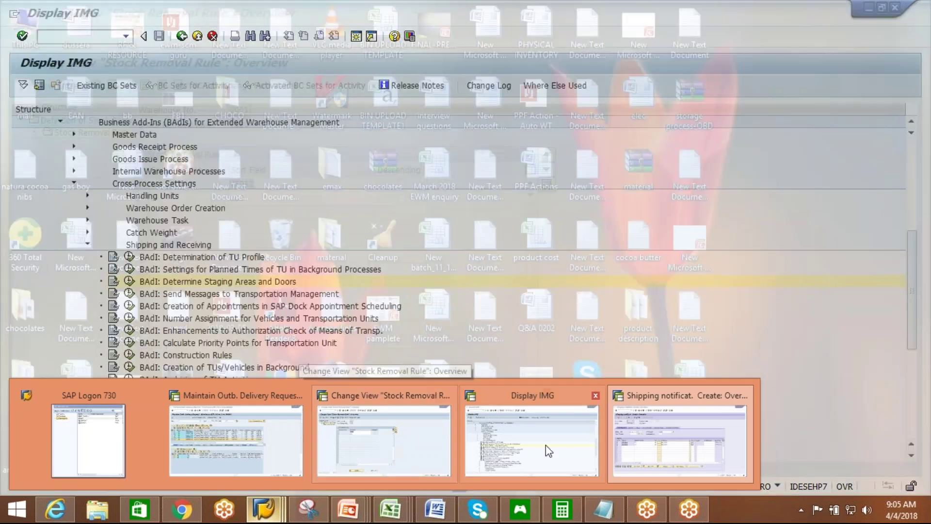
pyautogui.click(545, 444)
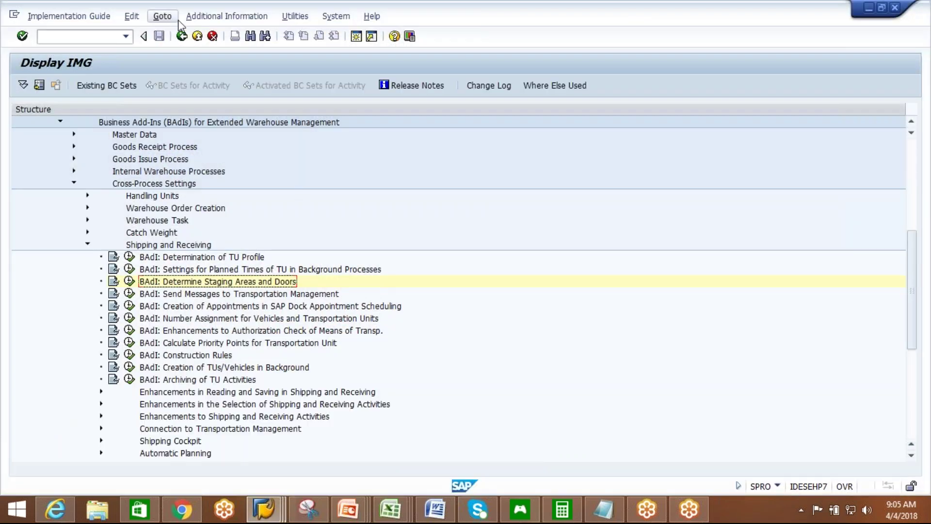
pyautogui.click(182, 36)
pyautogui.click(182, 36)
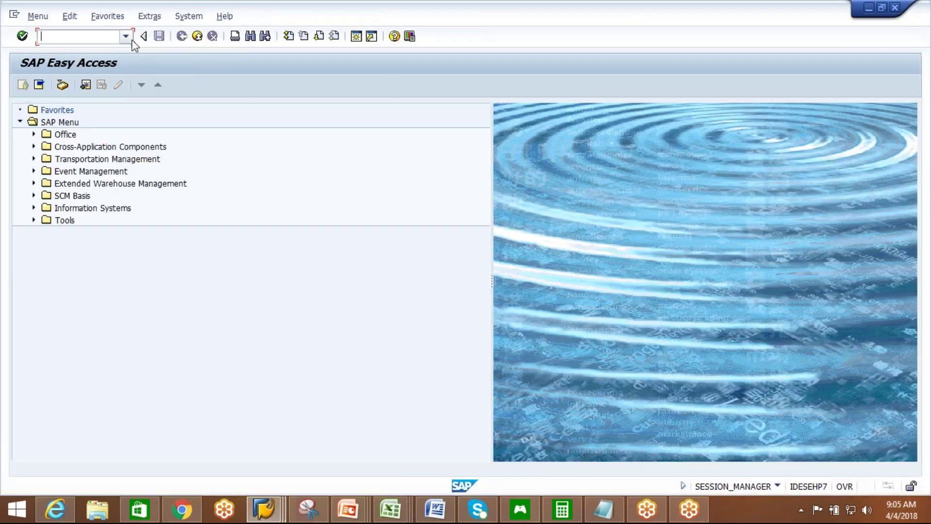
pyautogui.click(131, 38)
pyautogui.click(94, 68)
pyautogui.press('Return')
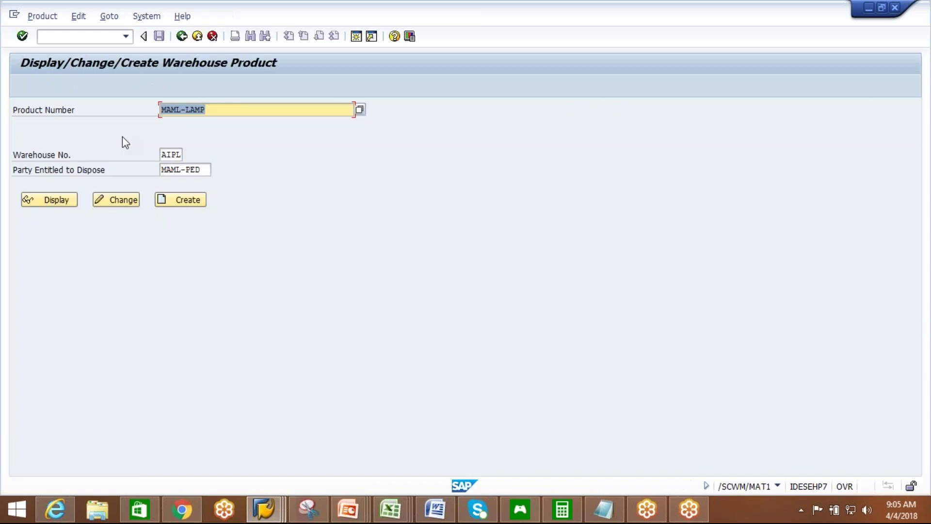
# Open product AIPL-MAT1 in warehouse AIPL for changing, with AIPL-PED as the party entitled to dispose.
pyautogui.press('BackSpace')
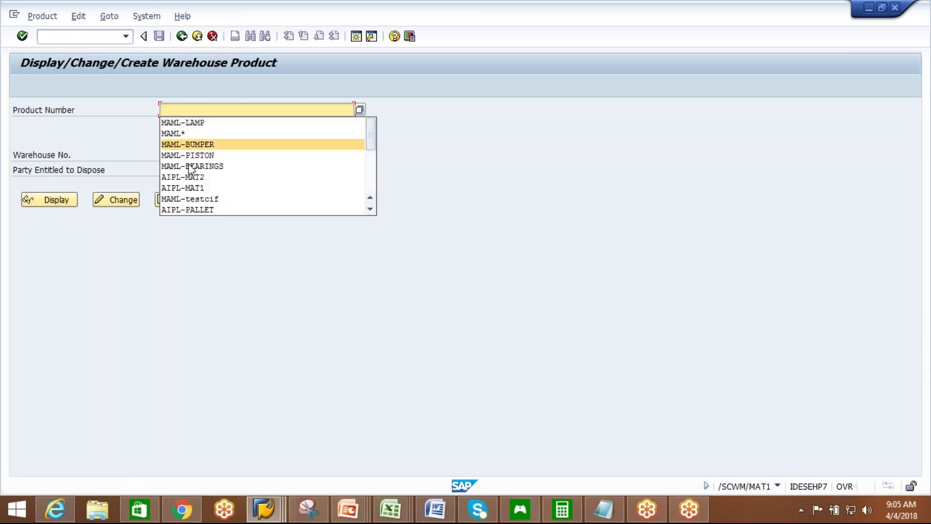
pyautogui.click(194, 187)
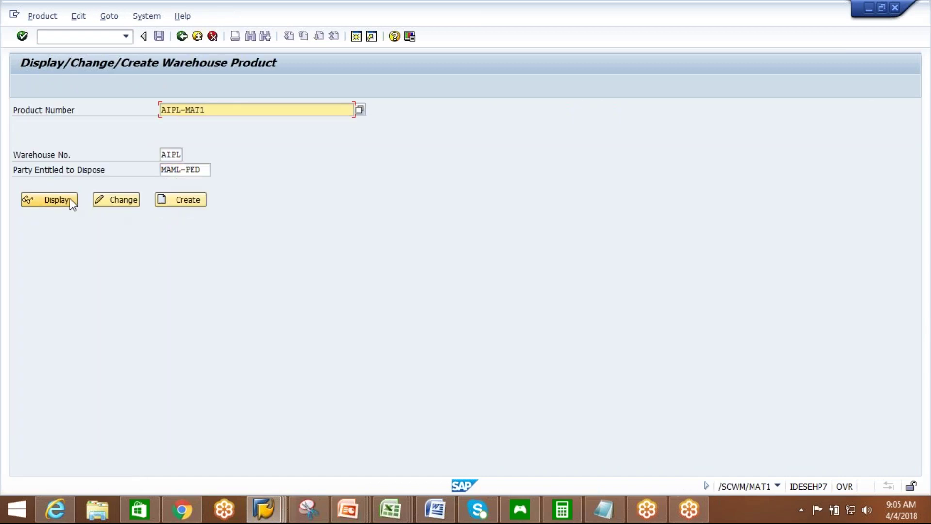
pyautogui.click(117, 199)
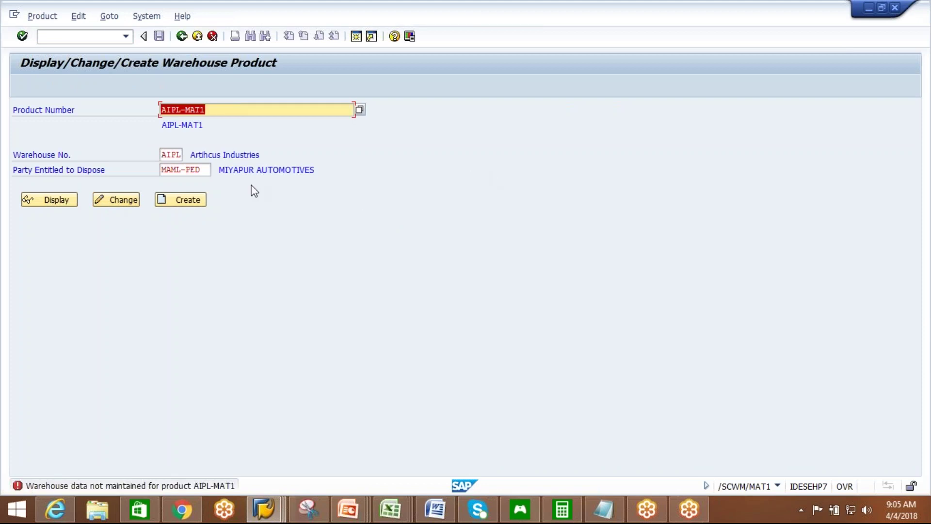
pyautogui.doubleClick(165, 169)
pyautogui.press('Delete')
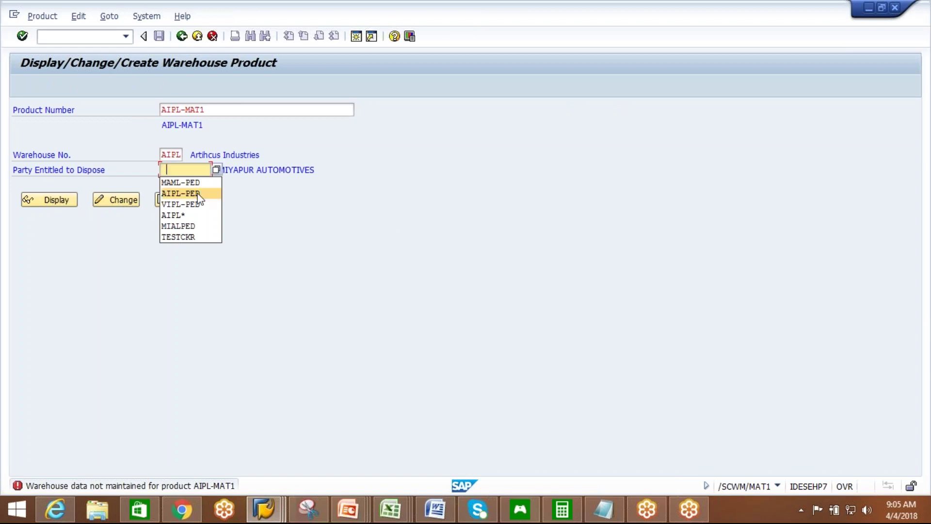
pyautogui.click(180, 193)
pyautogui.click(182, 205)
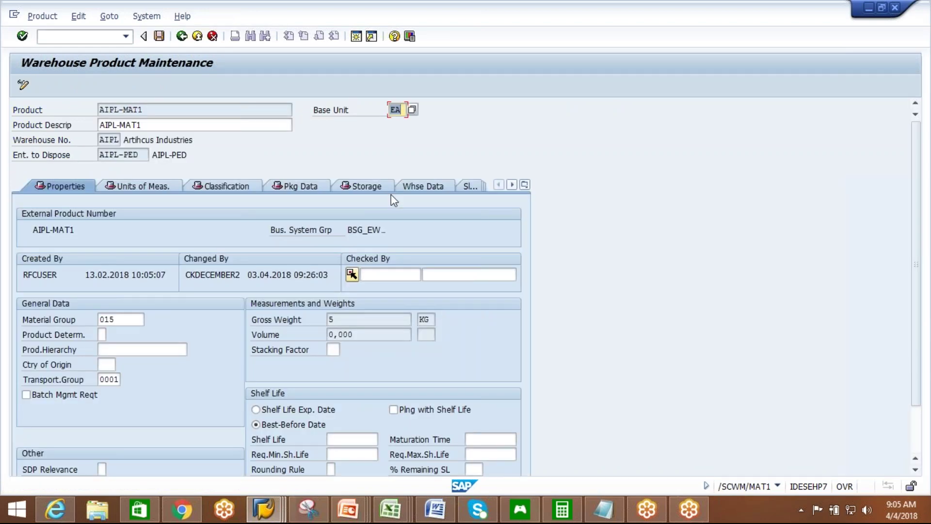
# Clear the process type determination indicator in the warehouse data of AIPL-MAT1, save and return to the product selection.
pyautogui.click(422, 186)
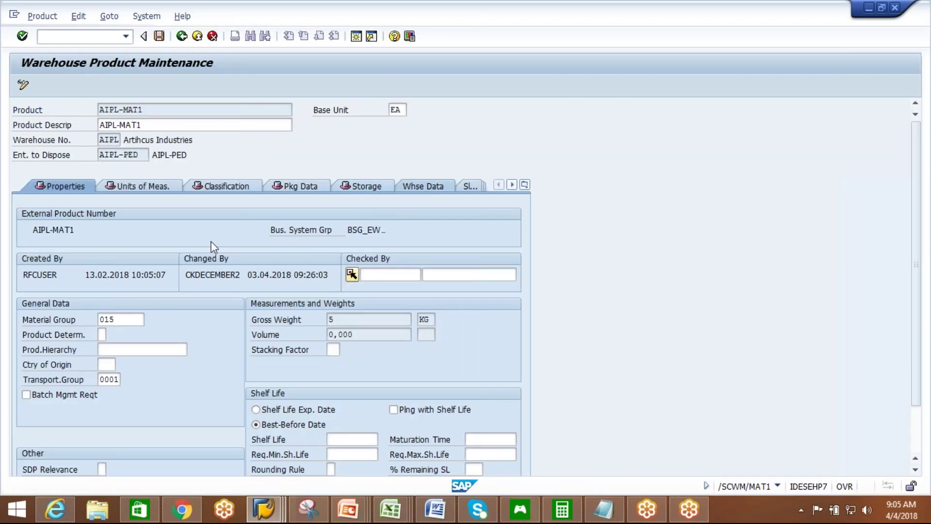
pyautogui.click(155, 245)
pyautogui.press('Delete')
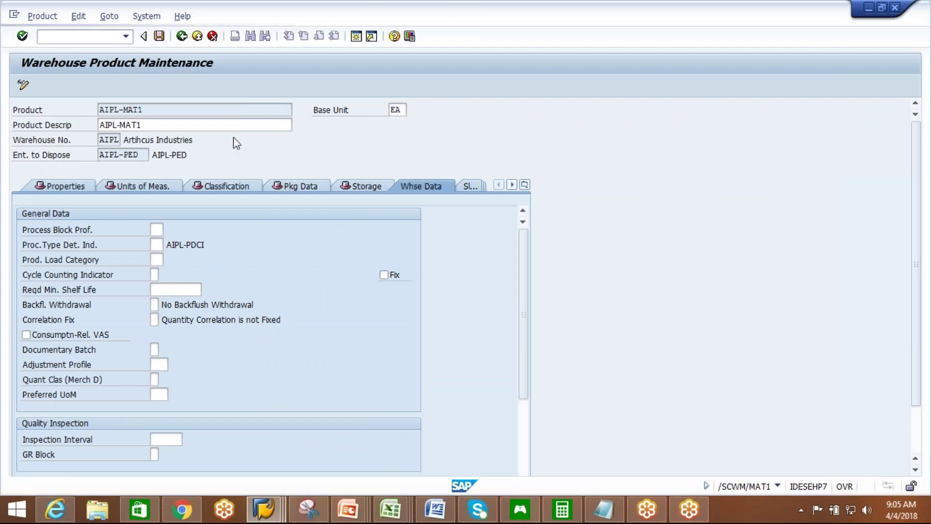
pyautogui.click(159, 36)
pyautogui.click(182, 36)
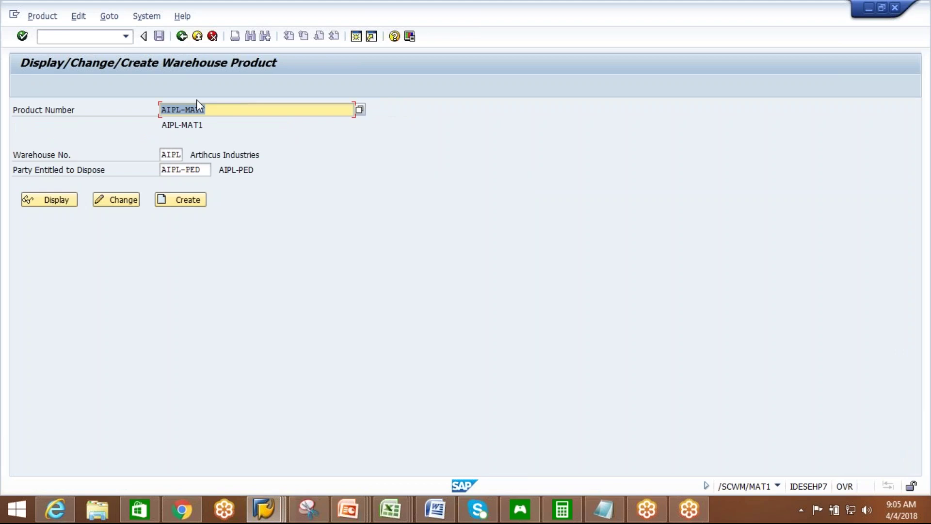
# Open product AIPL-MAT2 for changing, clear the process type determination indicator in its warehouse data and save.
pyautogui.press('End')
pyautogui.press('BackSpace')
pyautogui.write('2')
pyautogui.press('Return')
pyautogui.click(135, 199)
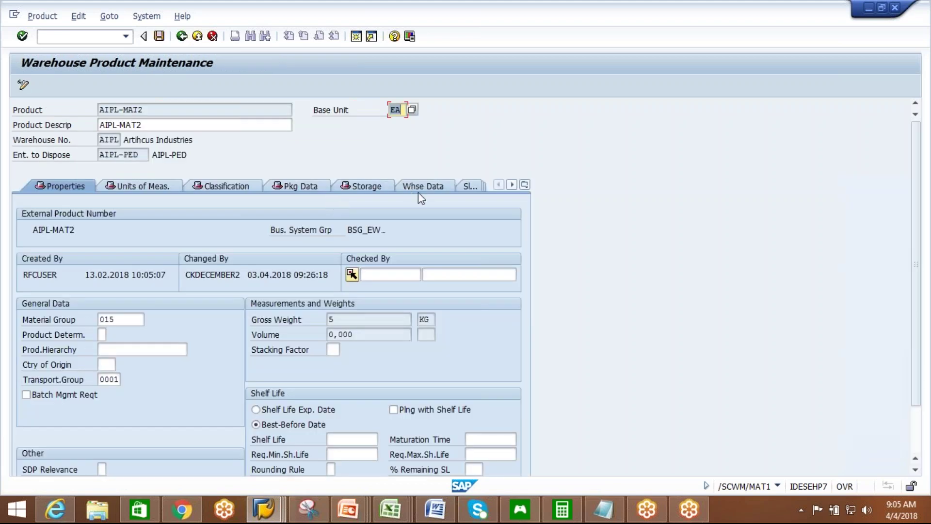
pyautogui.click(420, 186)
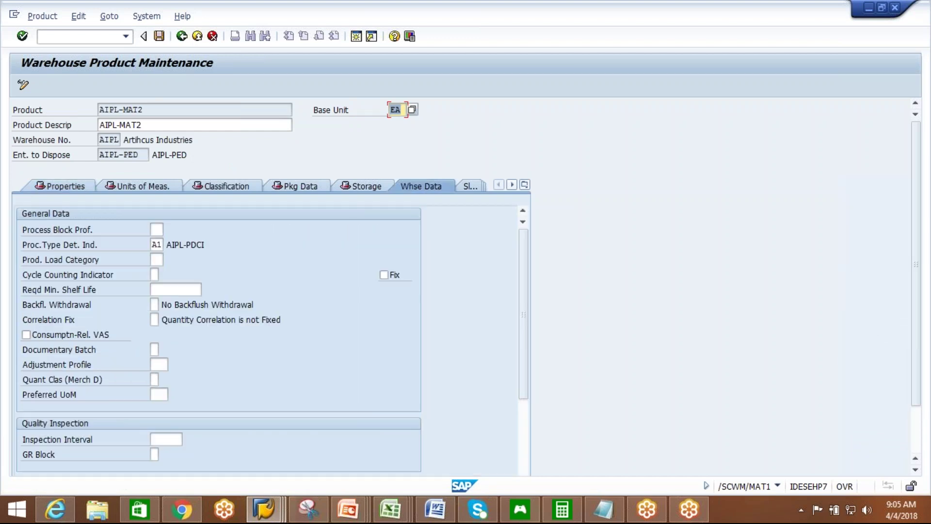
pyautogui.click(154, 244)
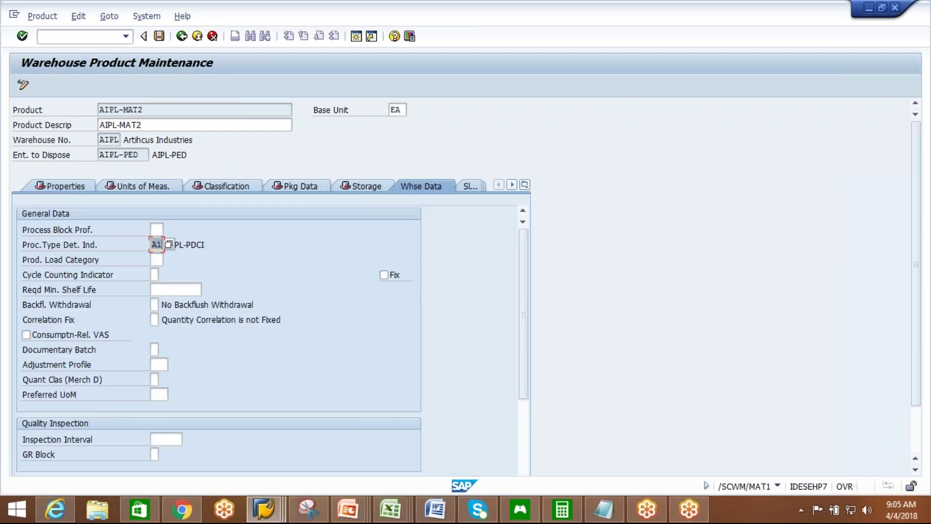
pyautogui.press('BackSpace')
pyautogui.click(158, 41)
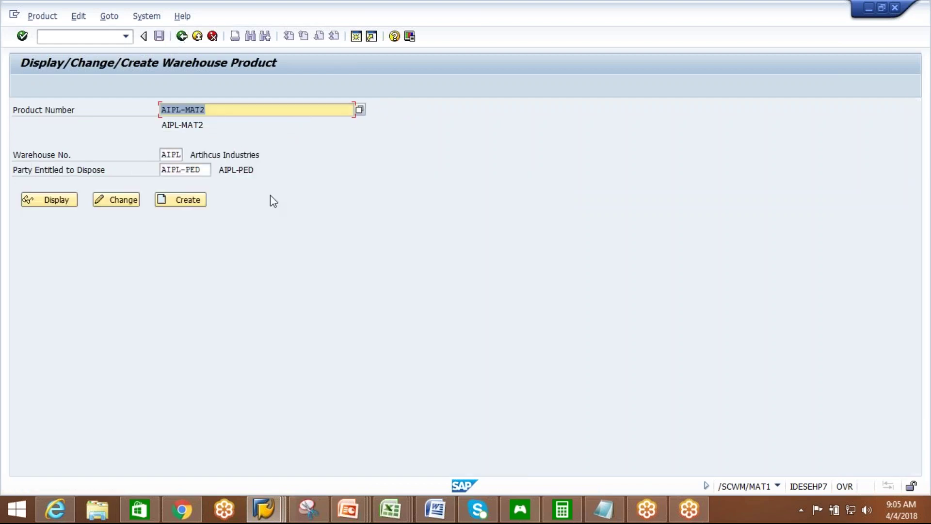
# Switch to the shipping notification session and save the new inbound delivery for AIPL-MAT1 and AIPL-MAT2.
pyautogui.click(265, 509)
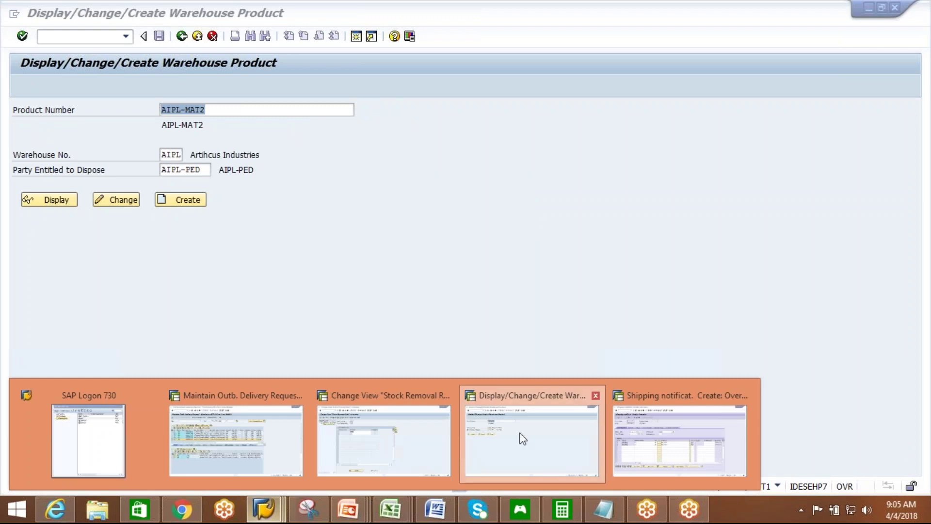
pyautogui.moveTo(398, 451)
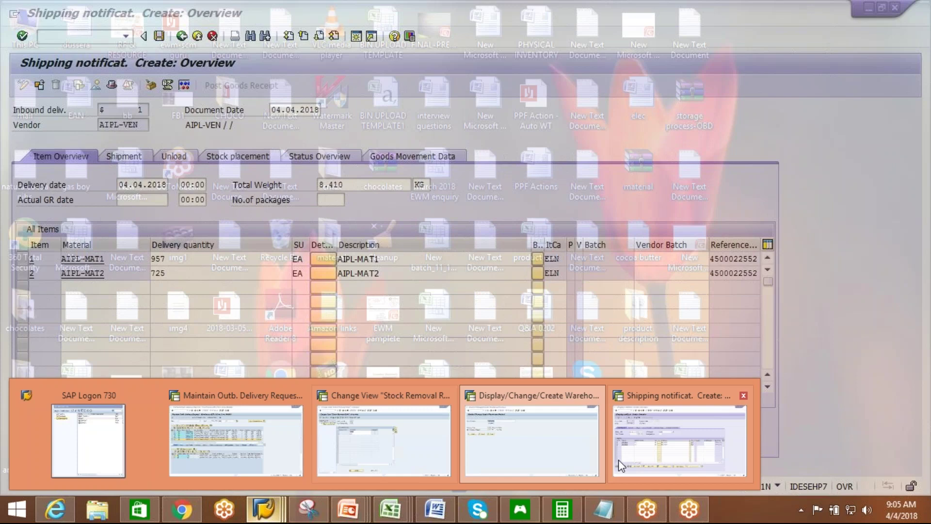
pyautogui.click(631, 456)
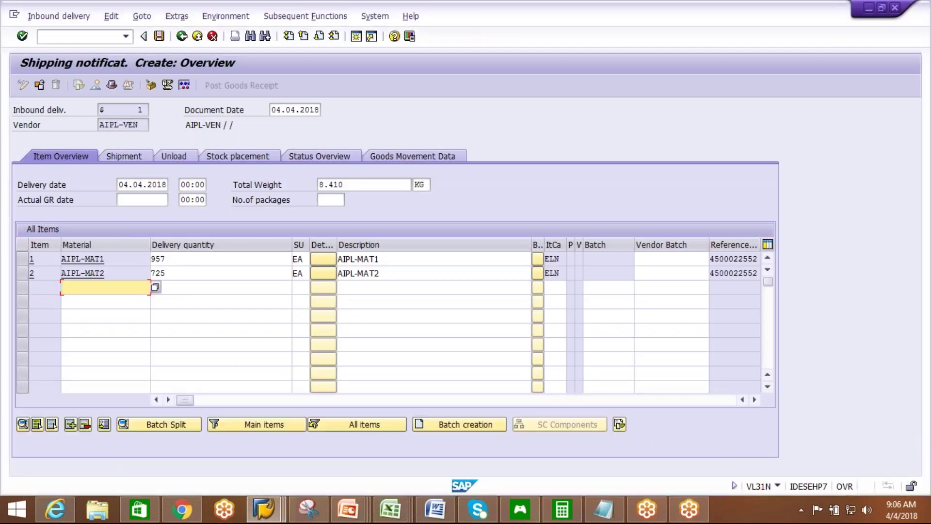
pyautogui.click(159, 37)
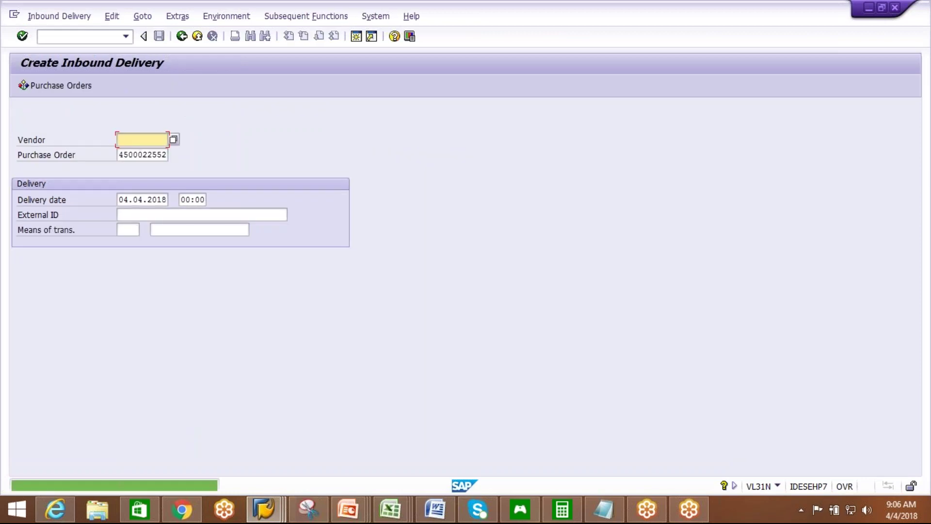
# Exit the outbound delivery request session and start the maintenance of inbound delivery notifications from the Inbound Delivery folder.
pyautogui.moveTo(274, 514)
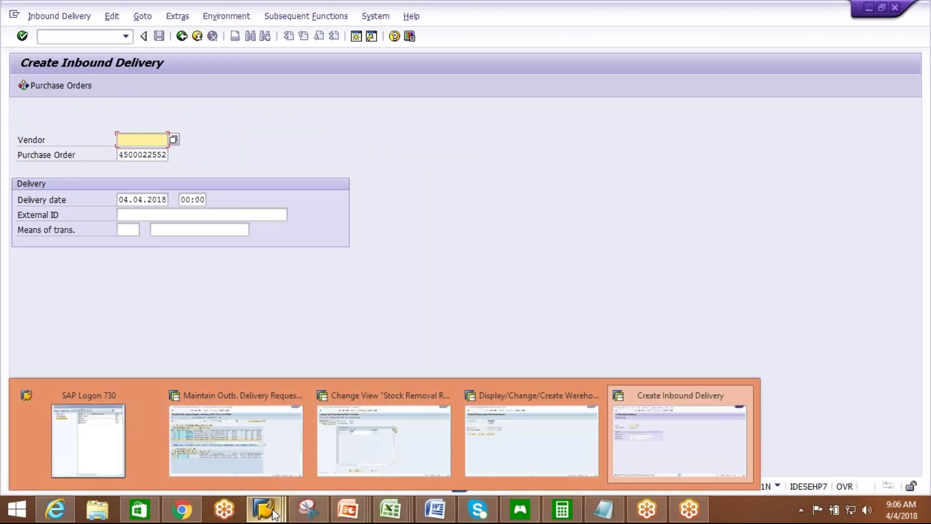
pyautogui.click(240, 445)
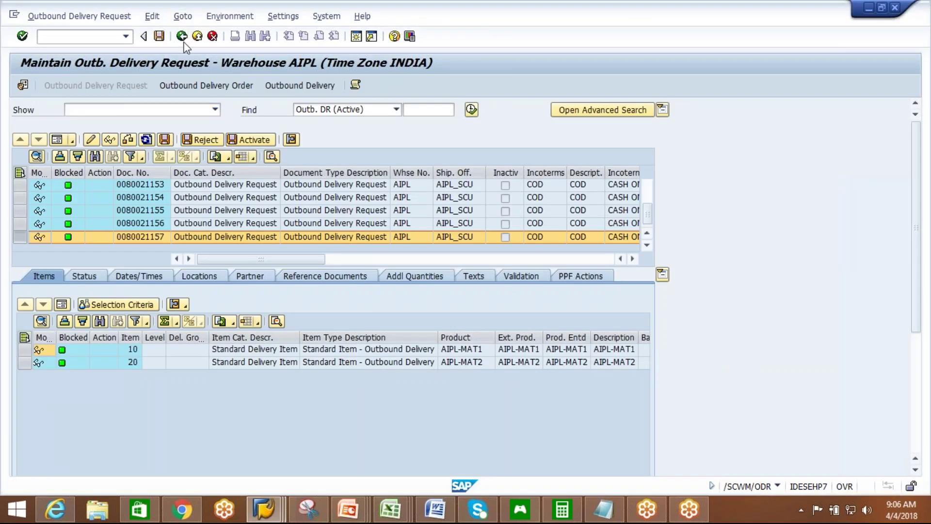
pyautogui.click(184, 36)
pyautogui.click(62, 221)
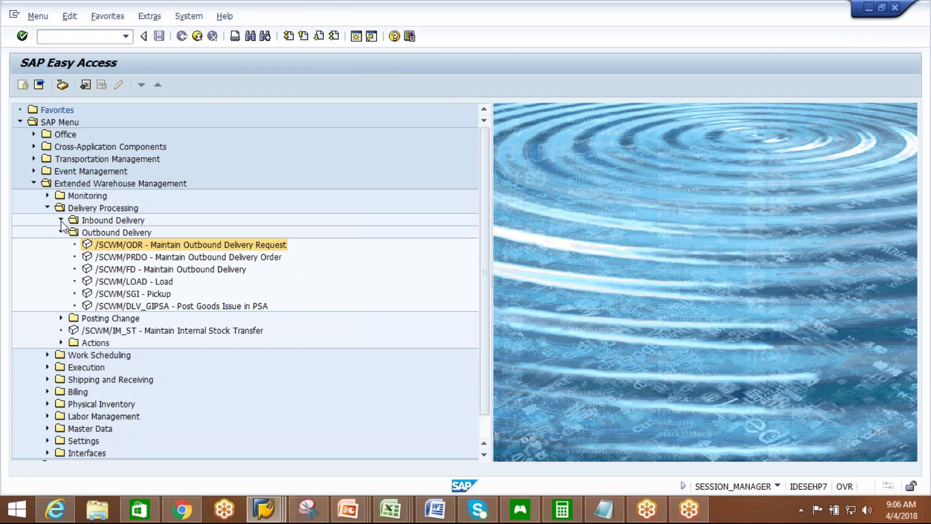
pyautogui.doubleClick(163, 230)
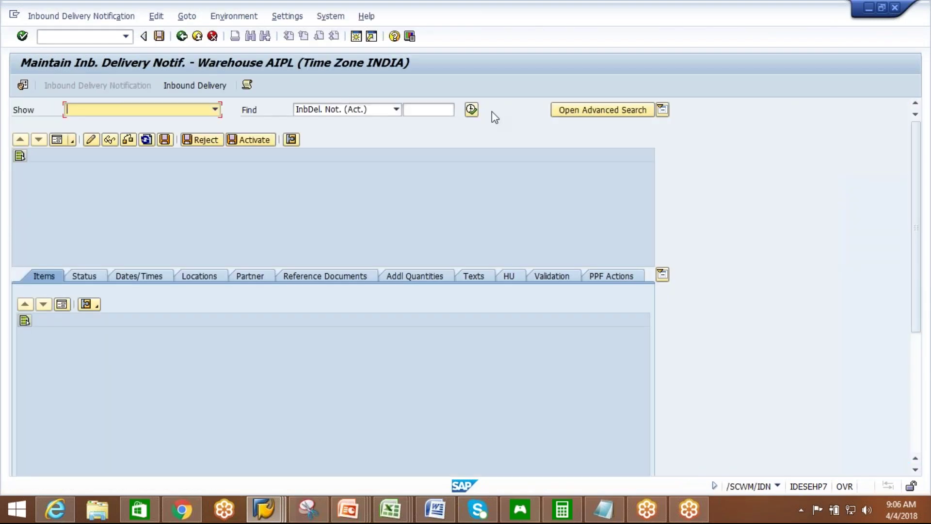
# Search the active inbound delivery notifications without criteria and display the items of the last one listed.
pyautogui.click(472, 109)
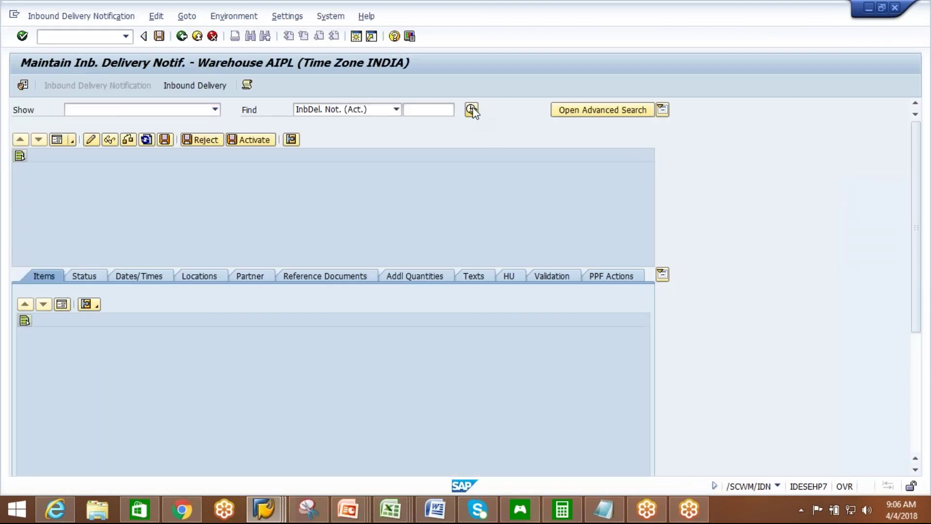
pyautogui.click(203, 266)
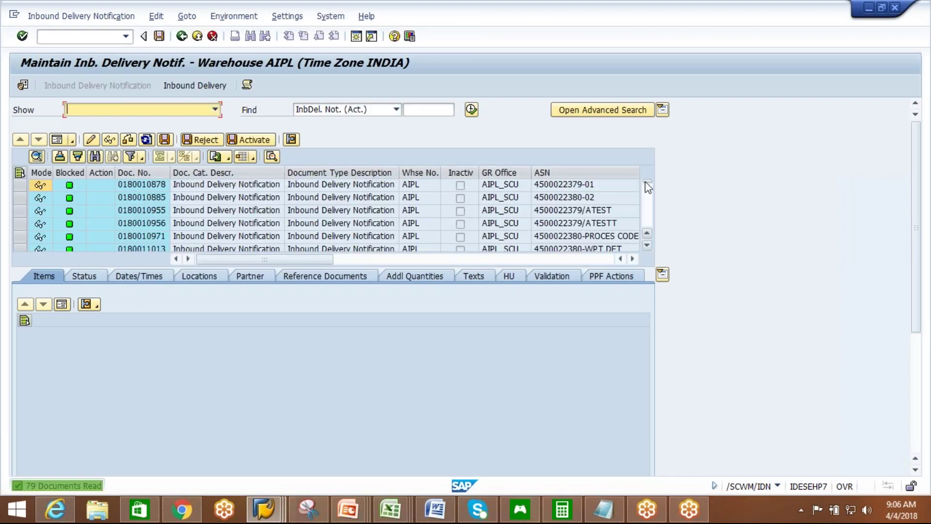
pyautogui.click(647, 236)
pyautogui.click(141, 236)
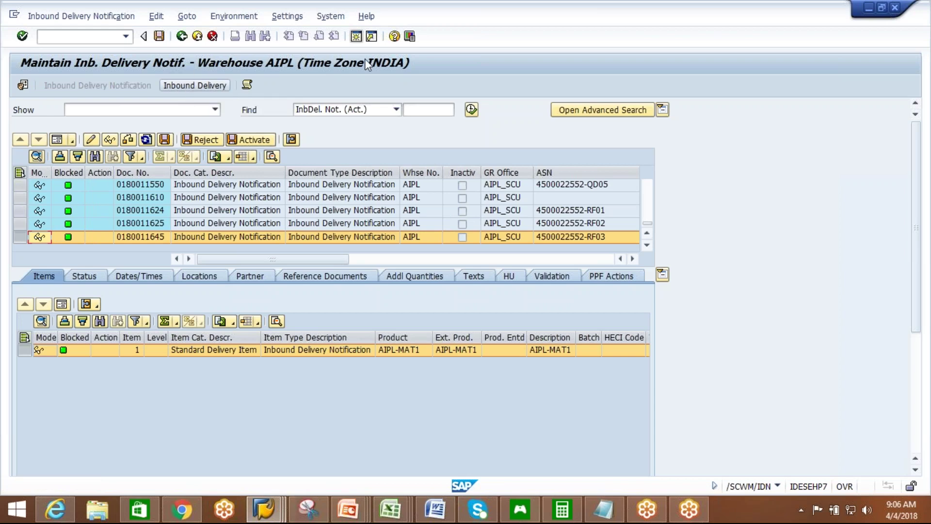
# Repeat the notification search, select the entry whose ASN ends in -STCOK and open its inbound delivery, acknowledging the log.
pyautogui.press('Return')
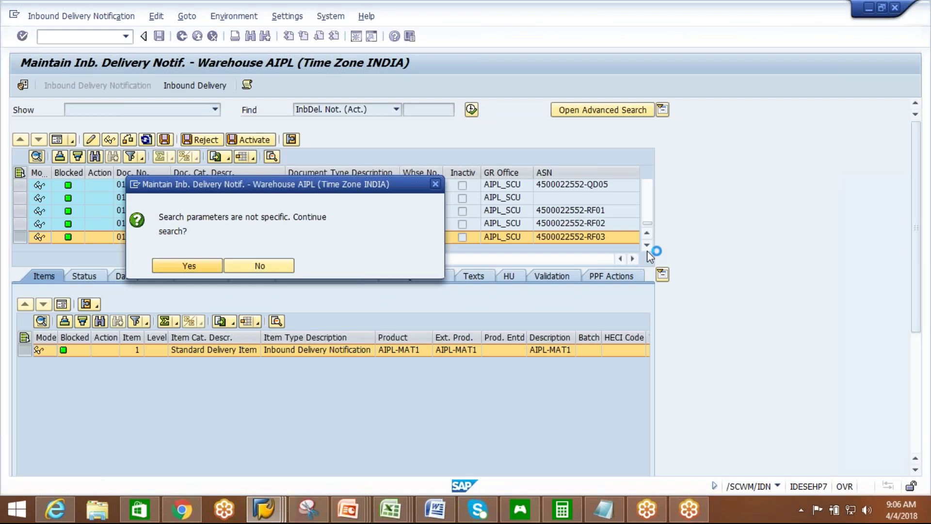
pyautogui.press('Return')
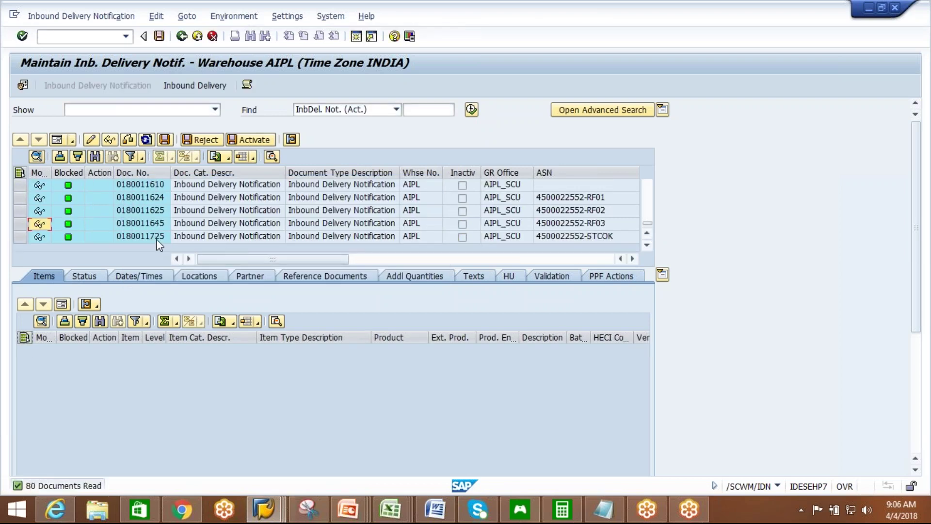
pyautogui.click(158, 236)
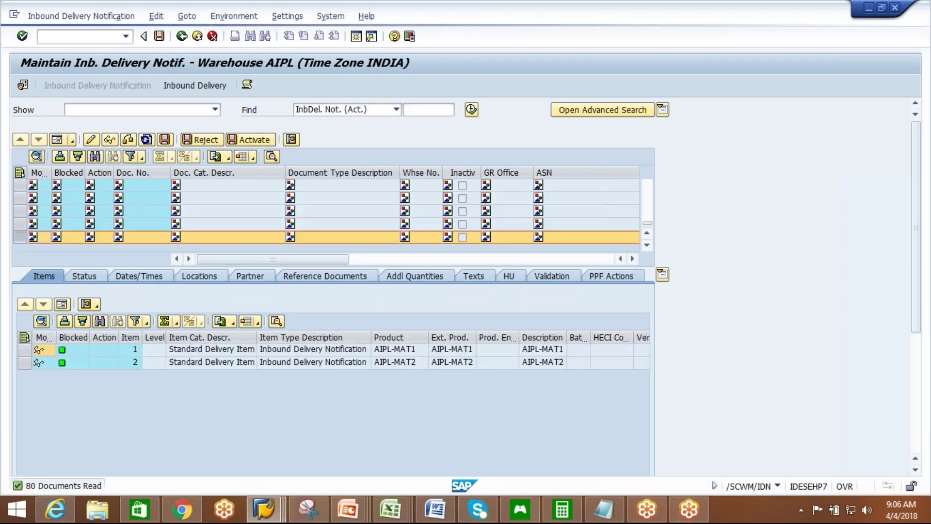
pyautogui.click(194, 85)
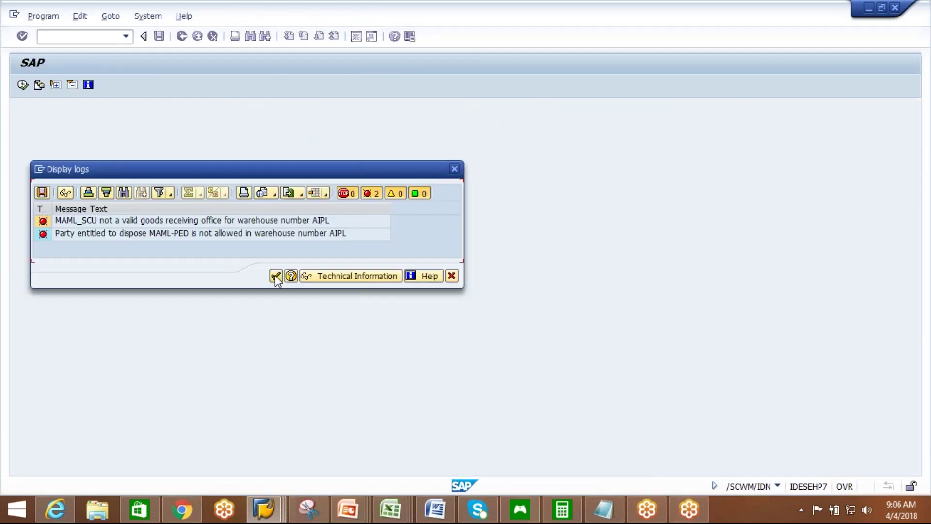
pyautogui.click(275, 276)
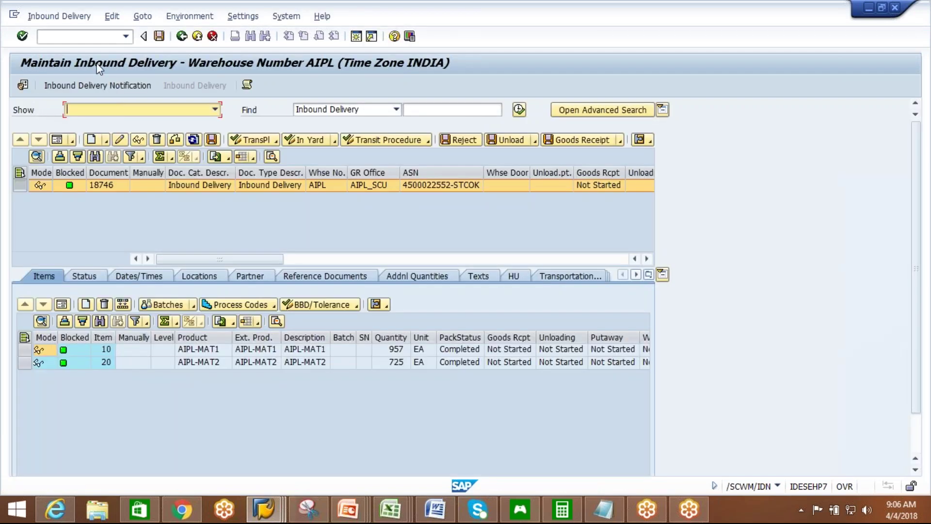
# Set the inbound delivery default values to goods receipt office AIPL_SCU and party entitled to dispose AIPL-PED.
pyautogui.click(24, 85)
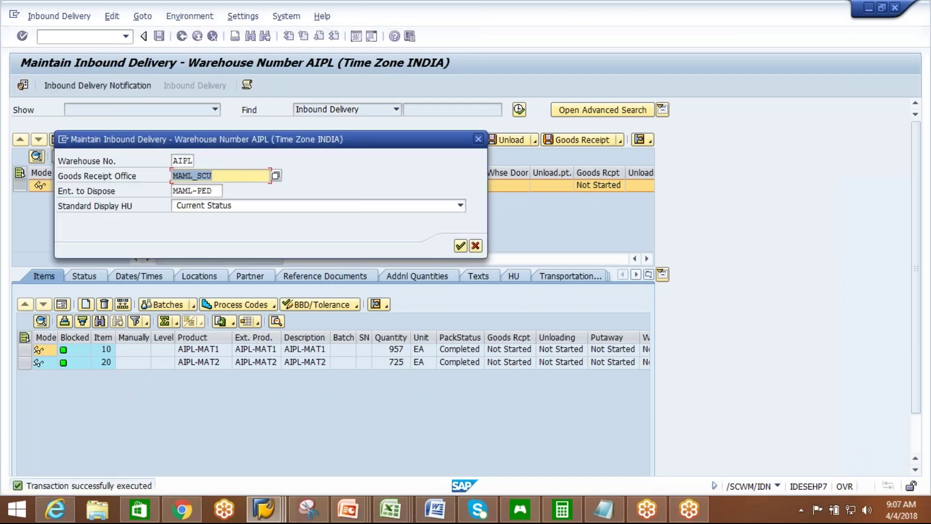
pyautogui.press('BackSpace')
pyautogui.click(205, 214)
pyautogui.press('Tab')
pyautogui.press('BackSpace')
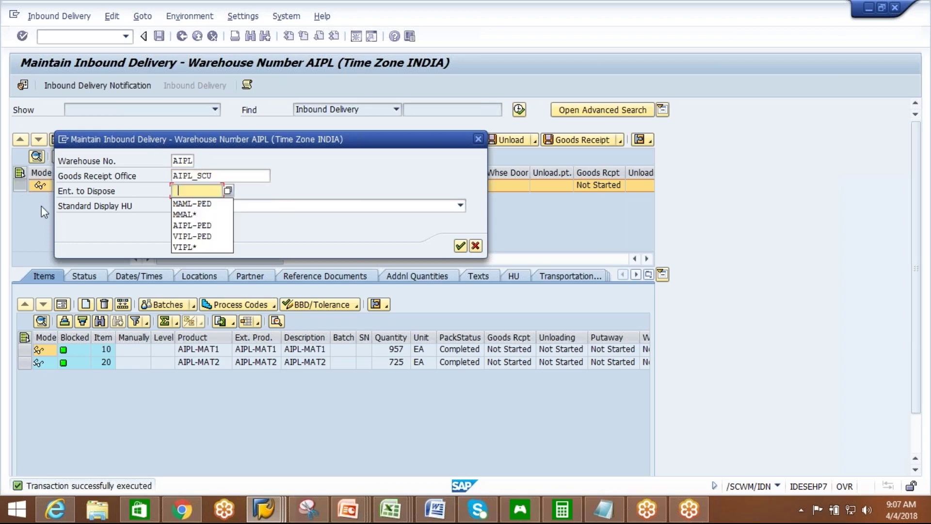
pyautogui.click(196, 226)
pyautogui.click(460, 246)
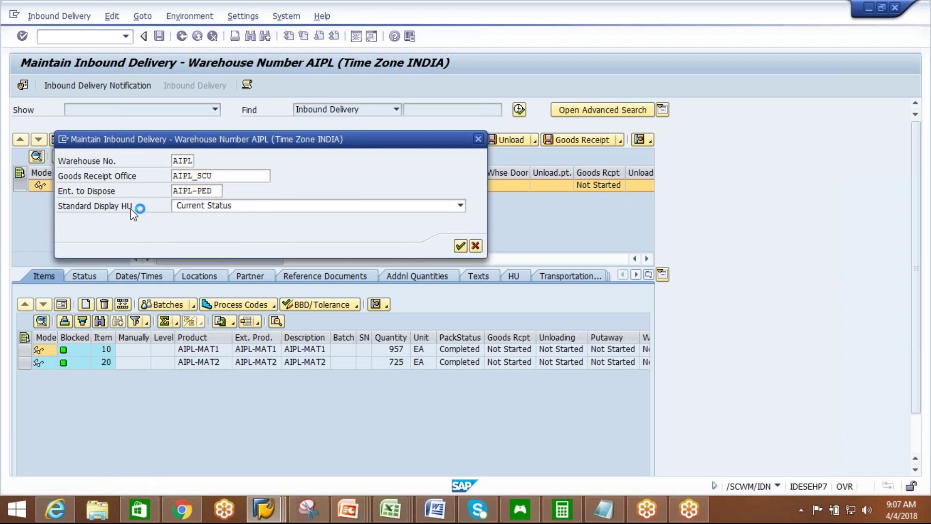
# Open putaway warehouse task creation for the inbound delivery and look through its full list of handling units.
pyautogui.click(63, 21)
pyautogui.moveTo(79, 48)
pyautogui.click(197, 48)
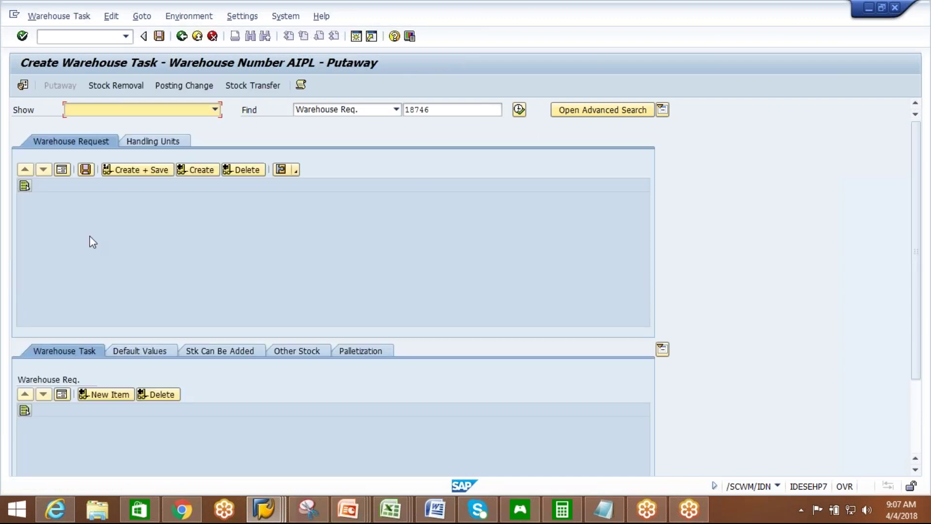
pyautogui.click(159, 139)
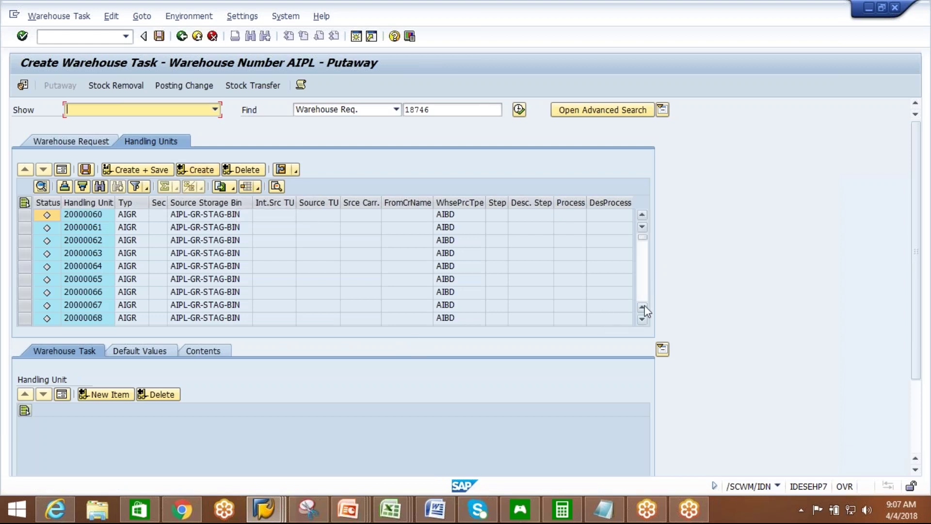
pyautogui.moveTo(644, 241); pyautogui.dragTo(644, 301)
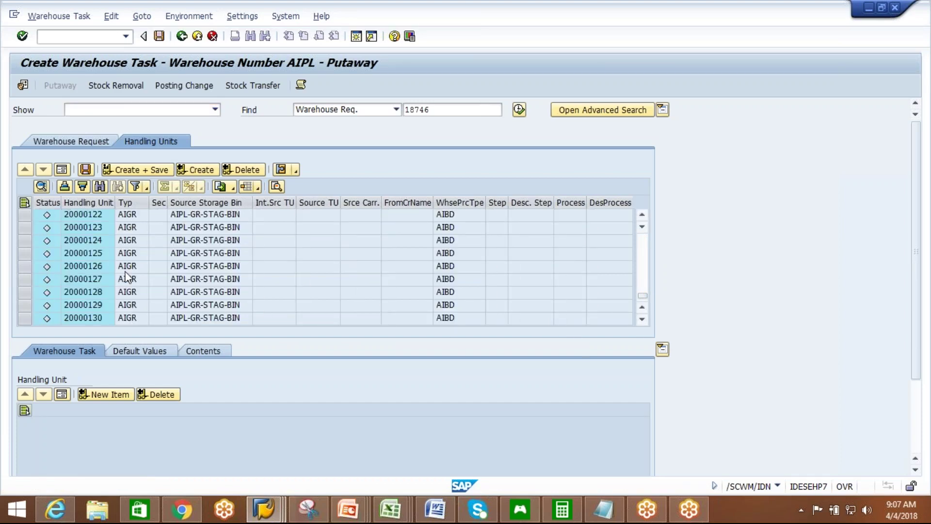
pyautogui.moveTo(643, 296); pyautogui.dragTo(647, 240)
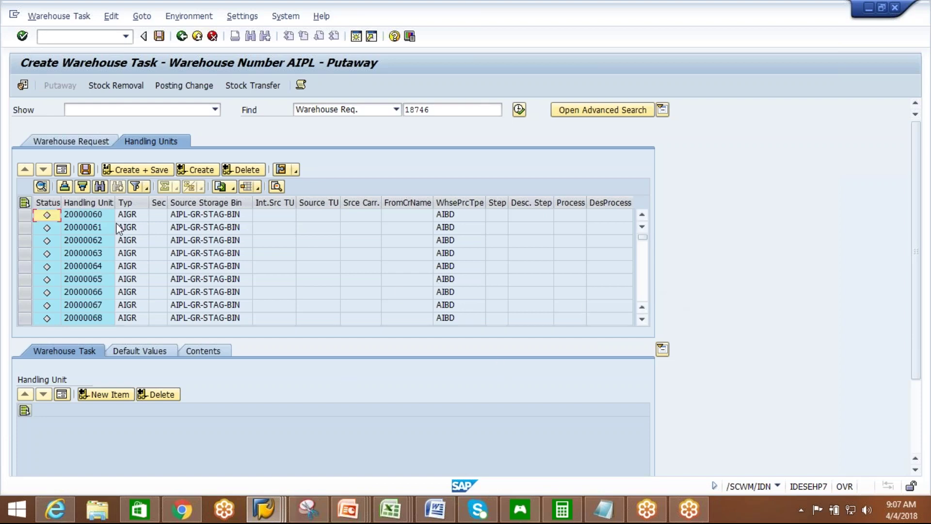
# Try to create putaway warehouse tasks for all handling units at once, and stop the transaction.
pyautogui.click(21, 203)
pyautogui.click(195, 169)
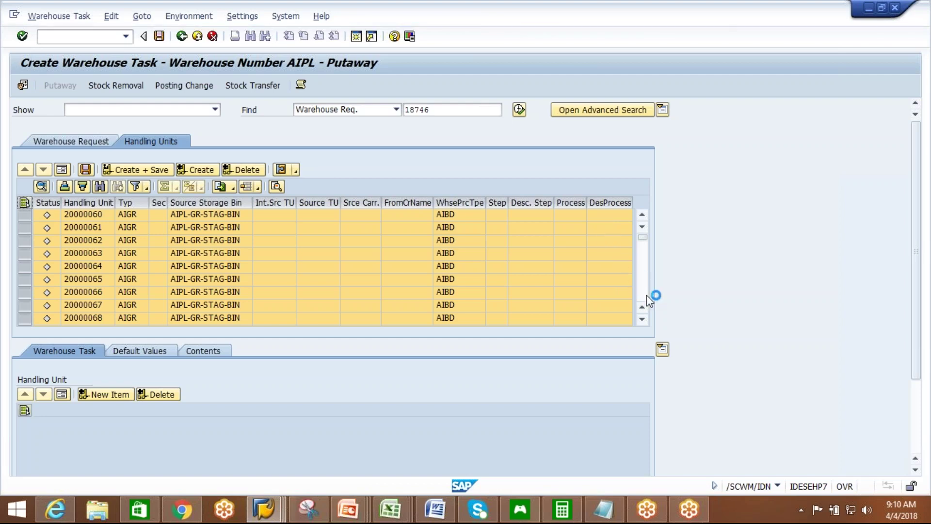
pyautogui.click(15, 16)
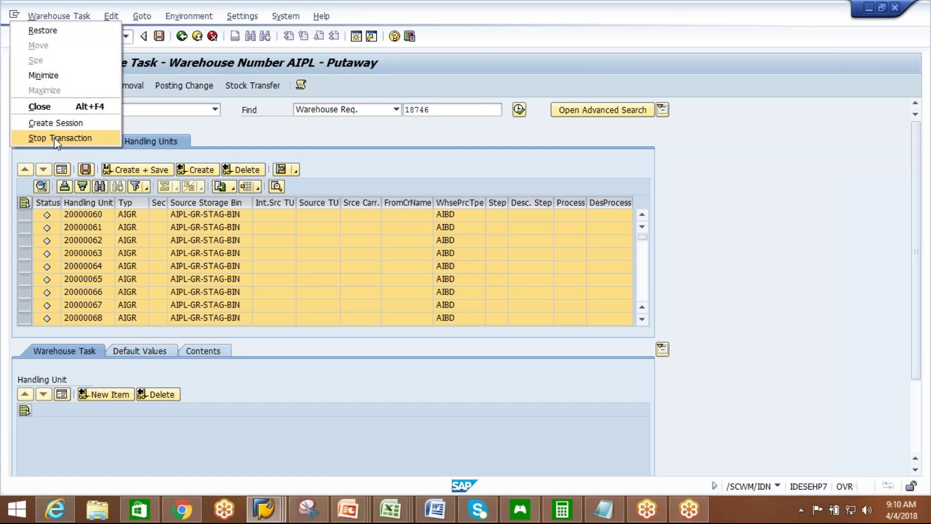
pyautogui.click(58, 139)
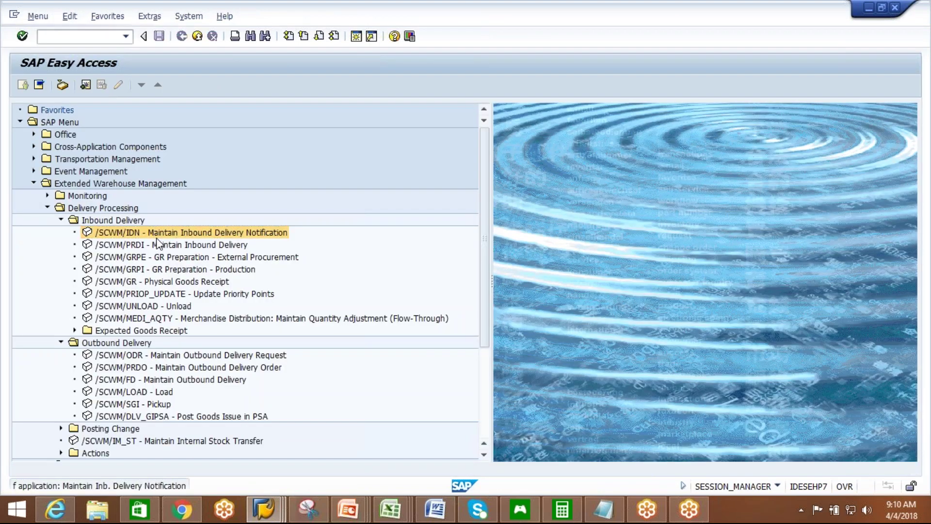
# Restart inbound delivery notification maintenance, search without criteria and open the inbound delivery of the entry whose ASN ends in -STCOK.
pyautogui.doubleClick(160, 232)
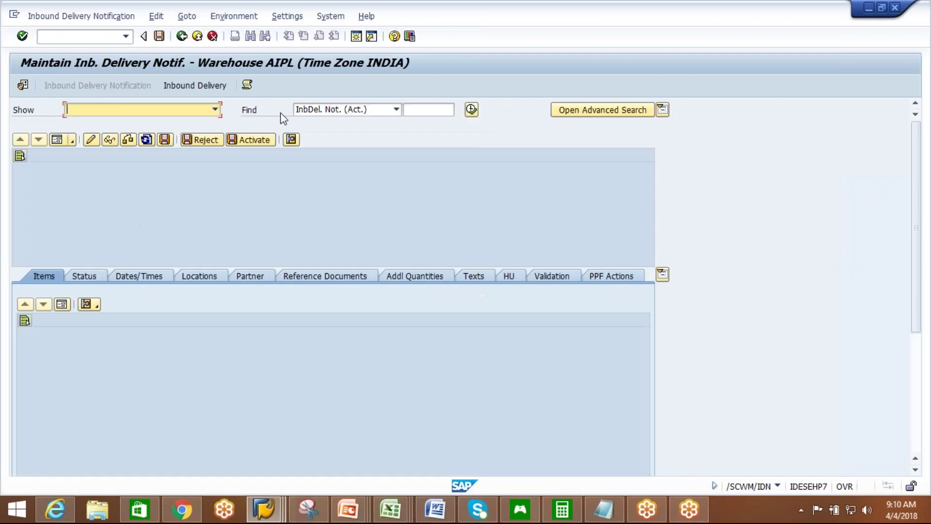
pyautogui.click(468, 110)
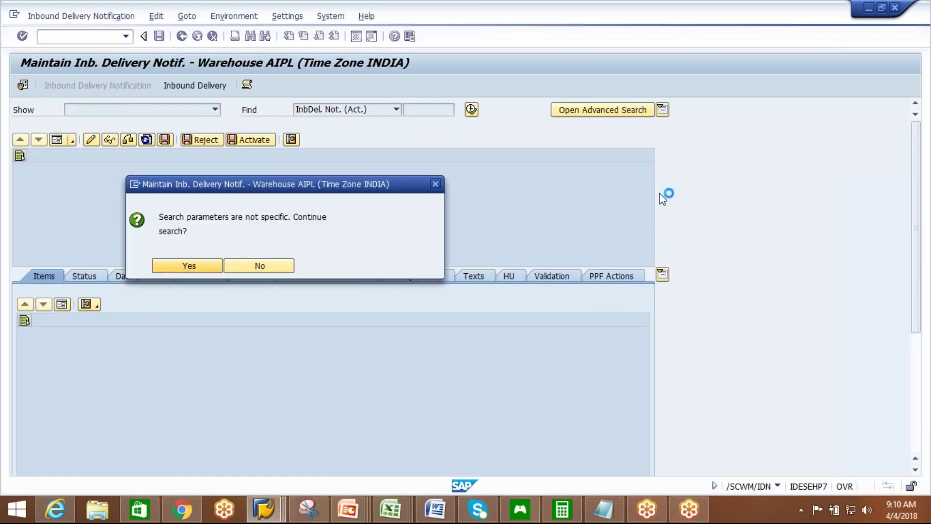
pyautogui.press('Return')
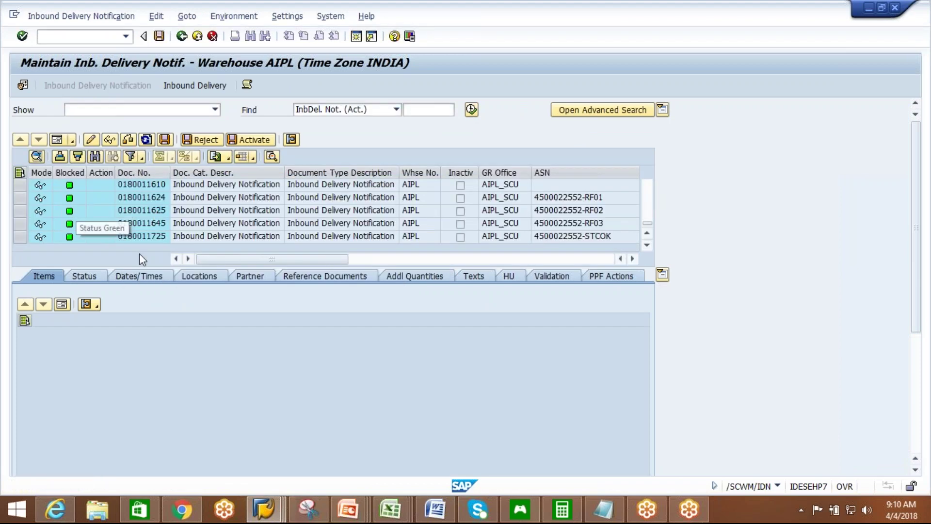
pyautogui.click(147, 238)
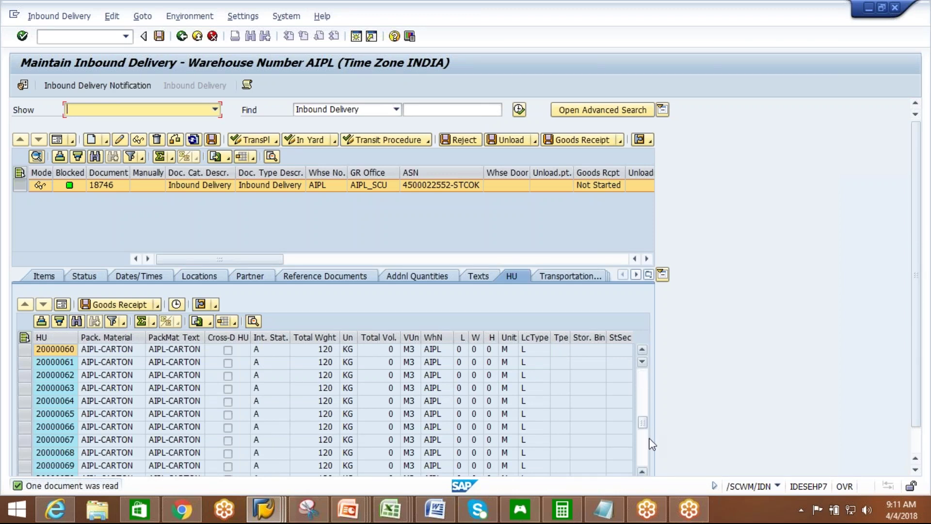
# Examine the handling units of the inbound delivery, including those shown with item 20 (AIPL-MAT2) selected.
pyautogui.moveTo(642, 423); pyautogui.dragTo(665, 485)
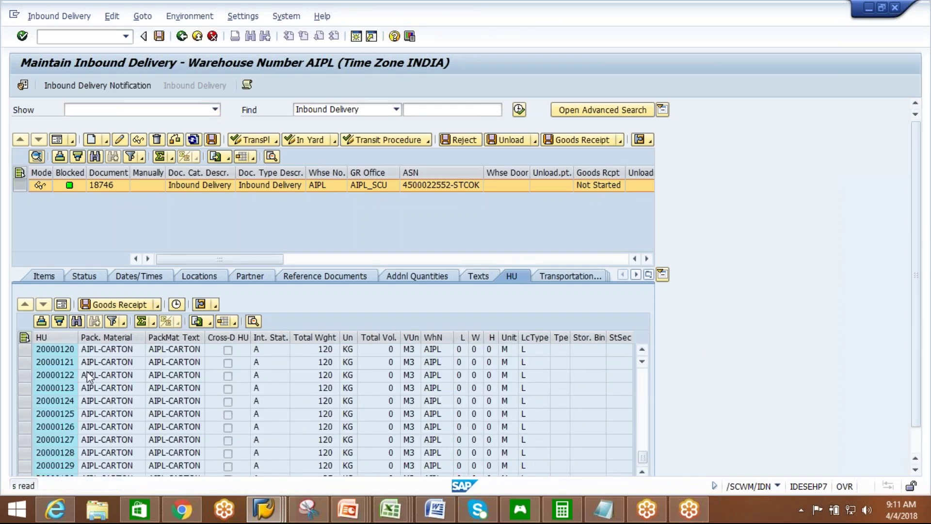
pyautogui.click(24, 337)
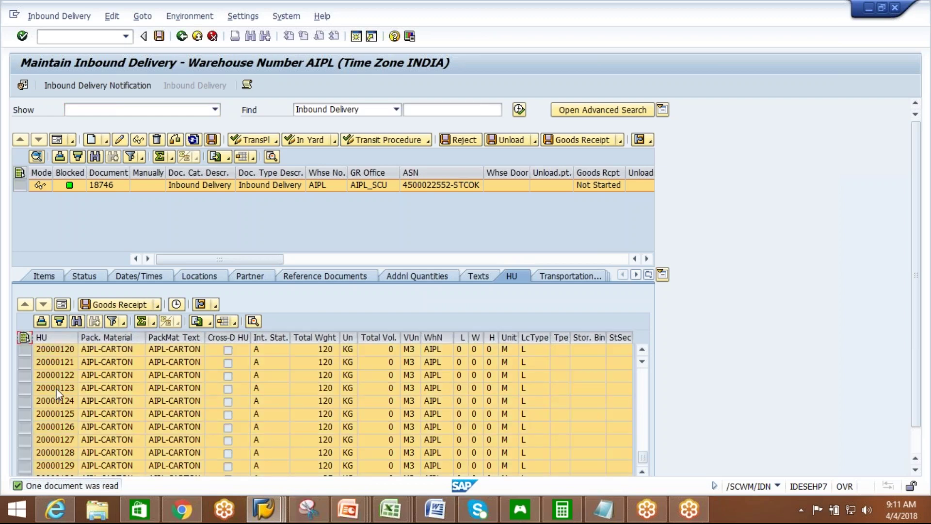
pyautogui.click(24, 339)
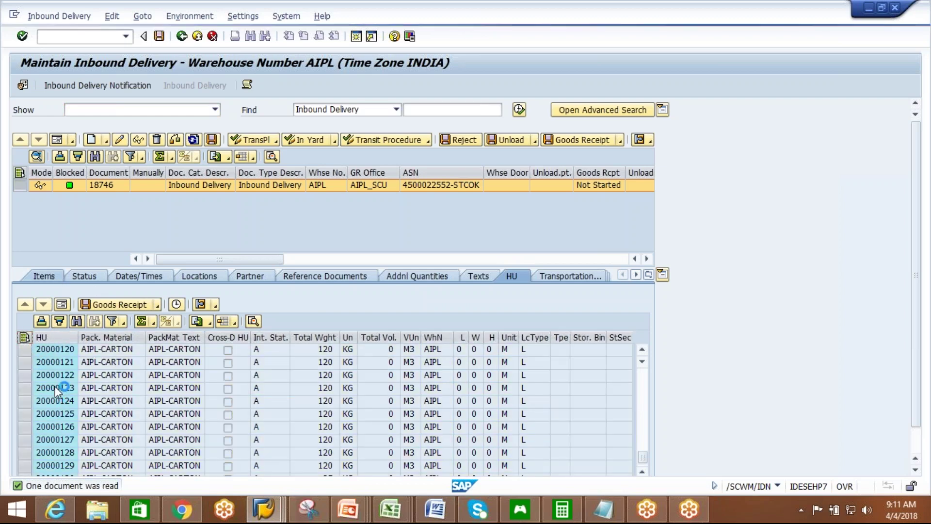
pyautogui.doubleClick(39, 363)
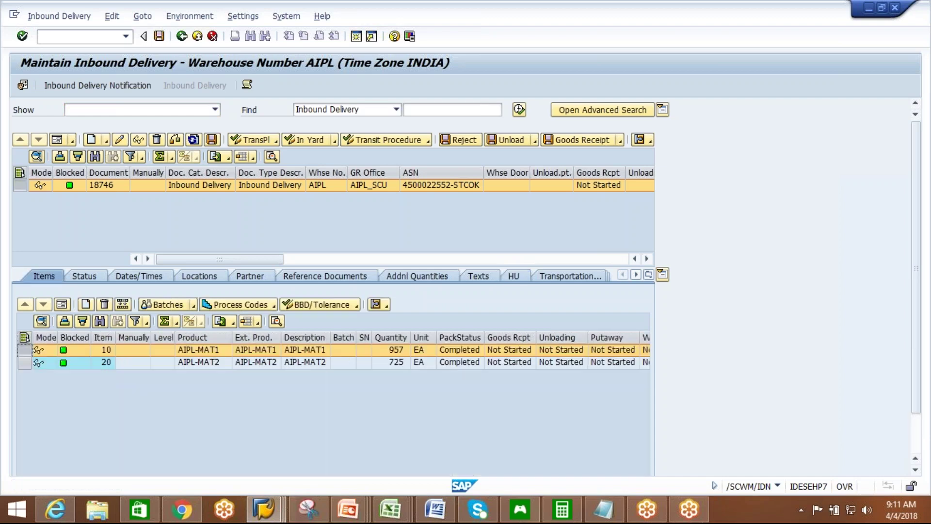
pyautogui.click(25, 363)
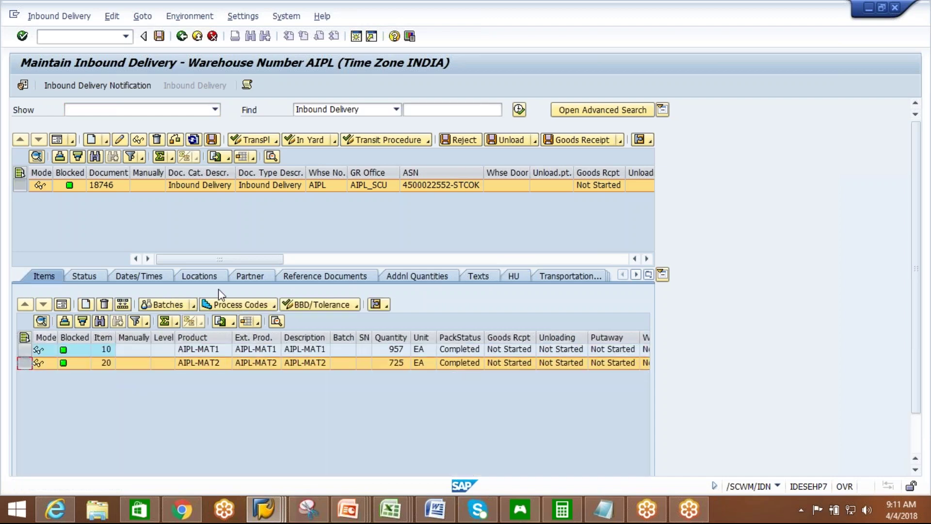
pyautogui.click(513, 276)
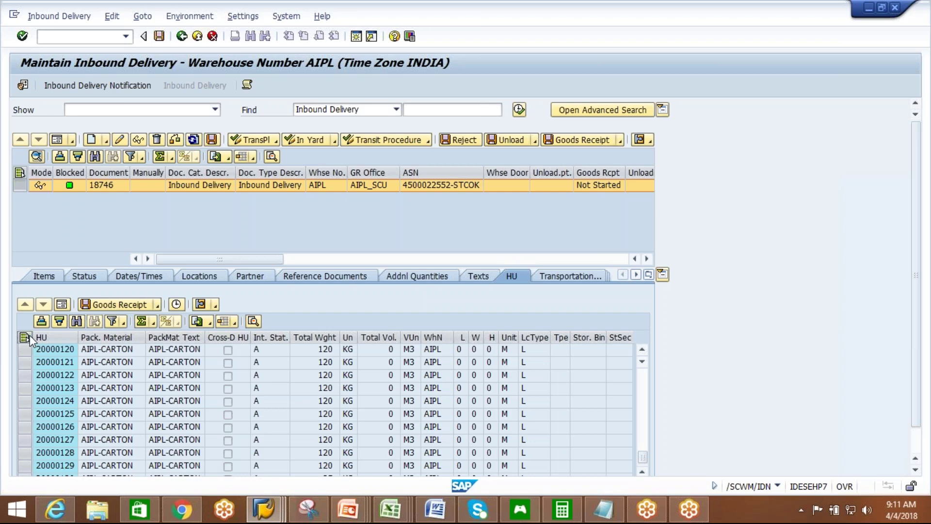
pyautogui.click(25, 338)
pyautogui.click(25, 338)
pyautogui.click(25, 338)
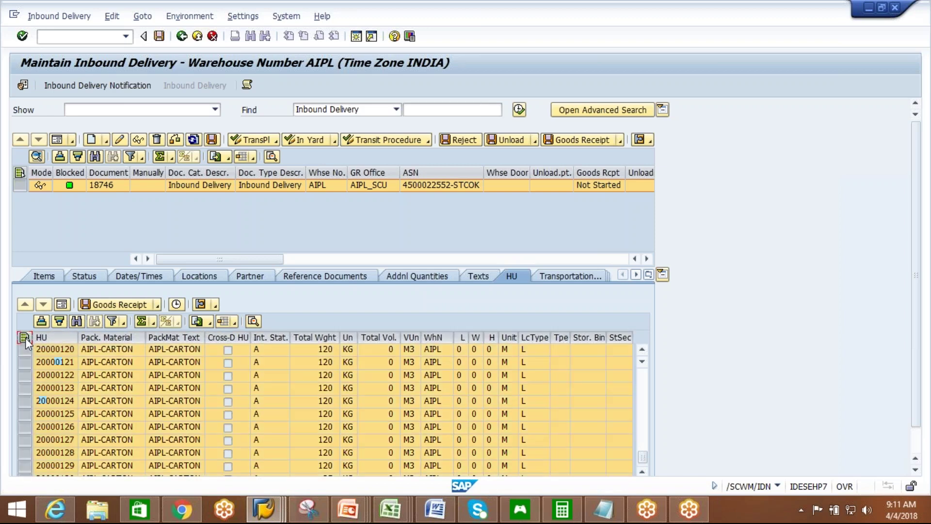
# Return to the delivery items, select item 10 and open putaway warehouse task creation with the handling units displayed.
pyautogui.click(45, 276)
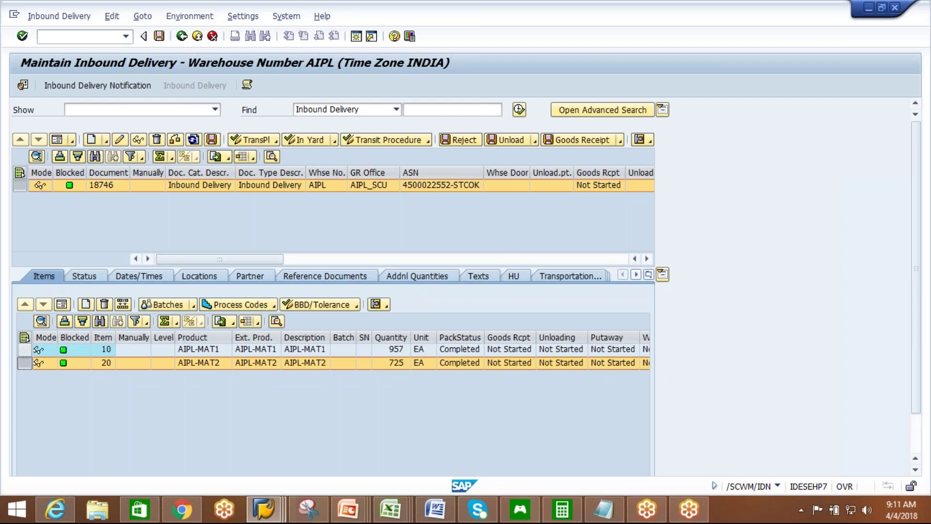
pyautogui.click(73, 16)
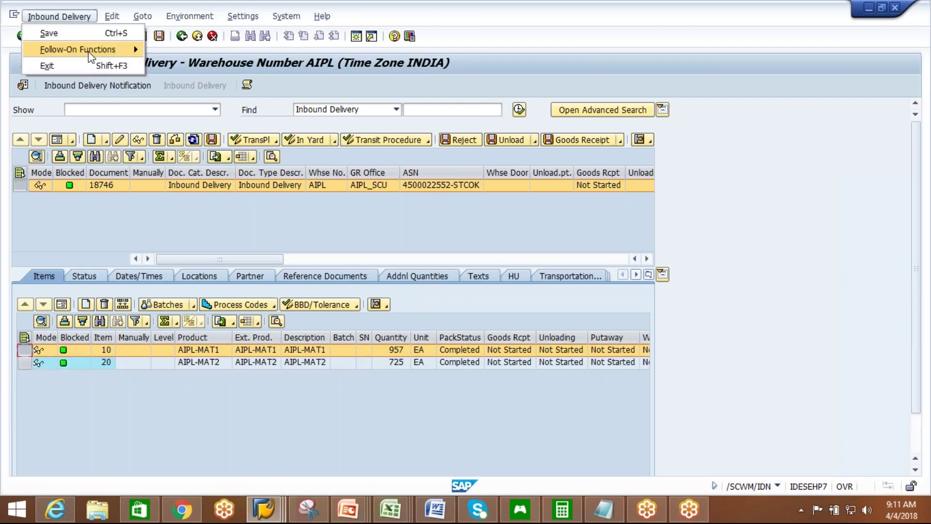
pyautogui.moveTo(97, 48)
pyautogui.click(186, 47)
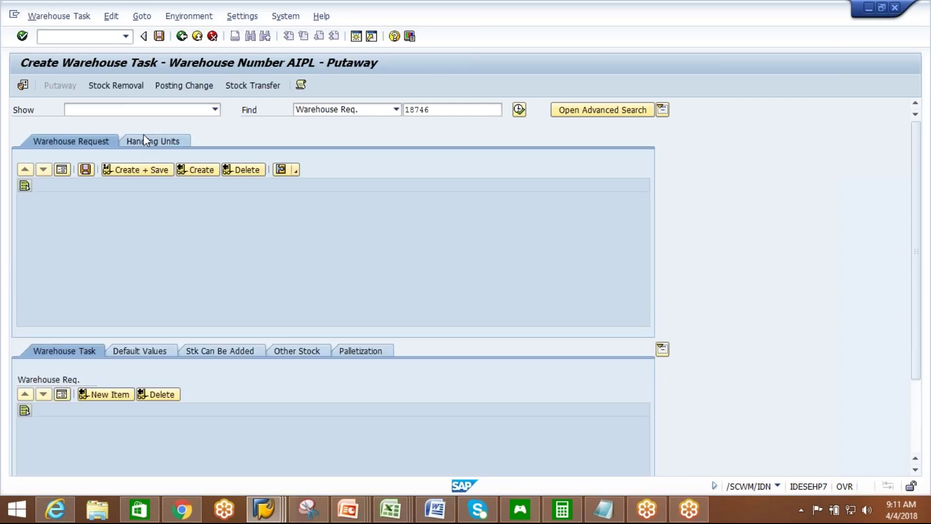
pyautogui.click(146, 140)
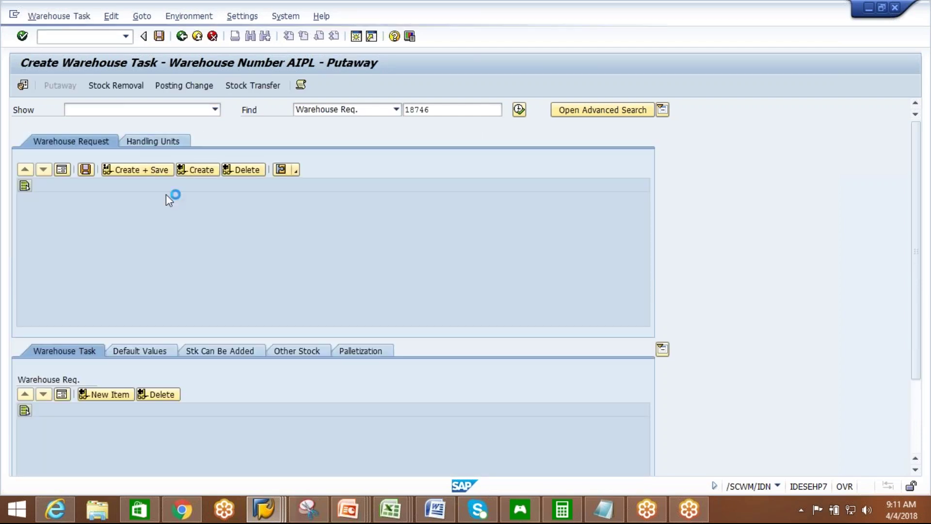
# Create and save putaway warehouse tasks for handling units 20000060 to 20000062.
pyautogui.click(25, 214)
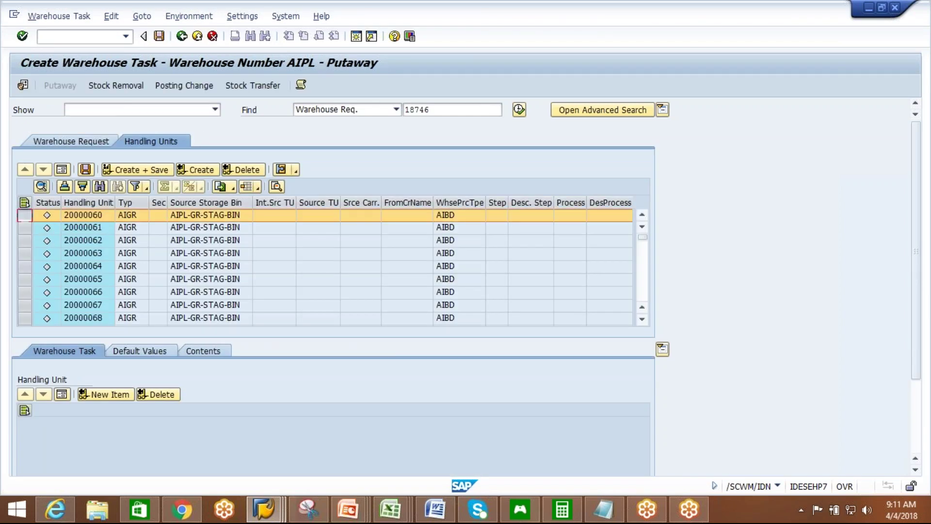
pyautogui.keyDown('ctrl'); pyautogui.click(24, 227); pyautogui.keyUp('ctrl')
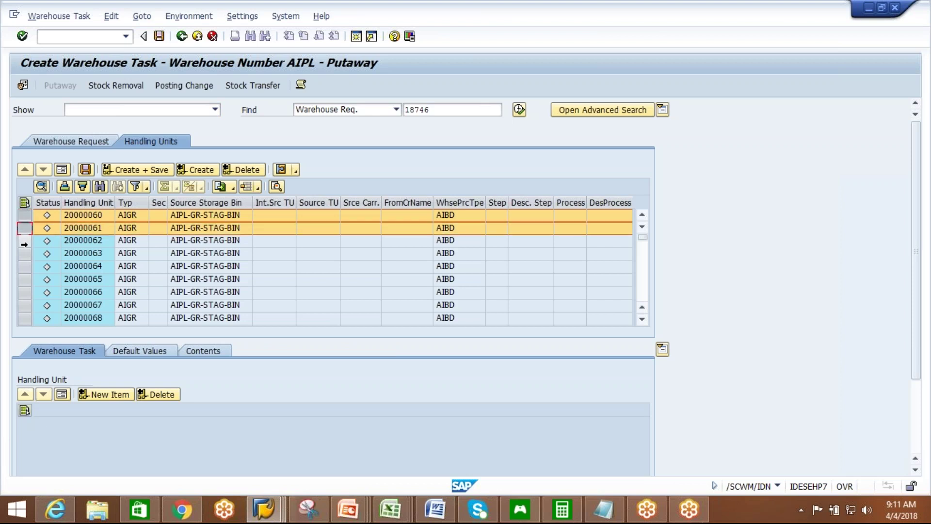
pyautogui.keyDown('ctrl'); pyautogui.click(24, 241); pyautogui.keyUp('ctrl')
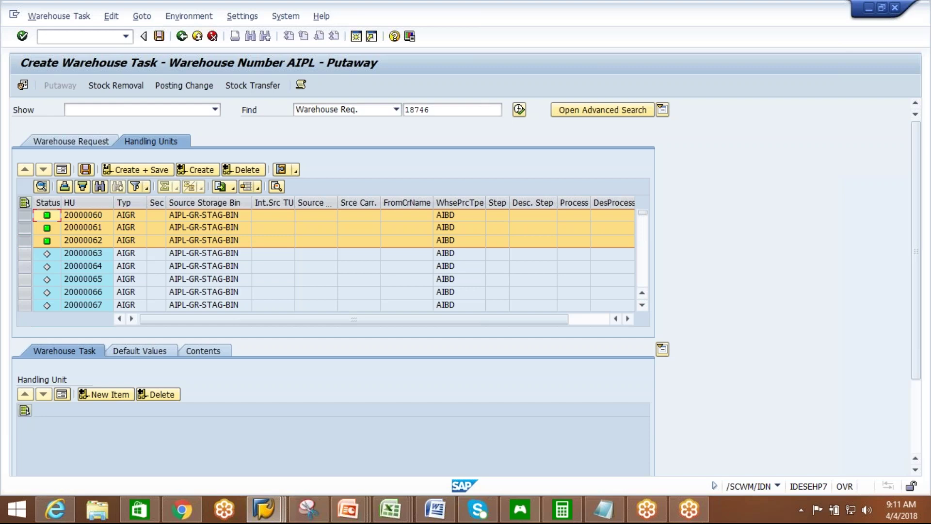
pyautogui.click(159, 173)
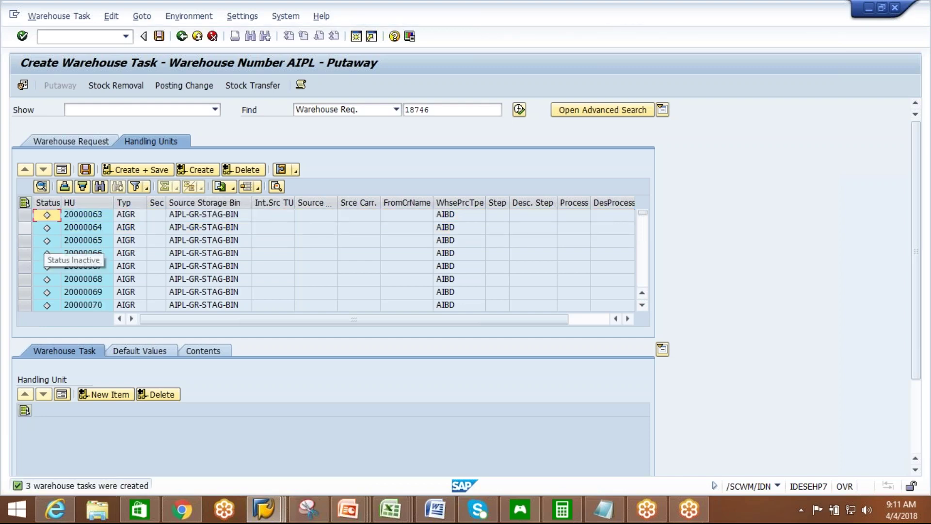
# Create and save putaway warehouse tasks for handling units 20000063 to 20000068.
pyautogui.click(26, 215)
pyautogui.keyDown('ctrl'); pyautogui.click(25, 227); pyautogui.keyUp('ctrl')
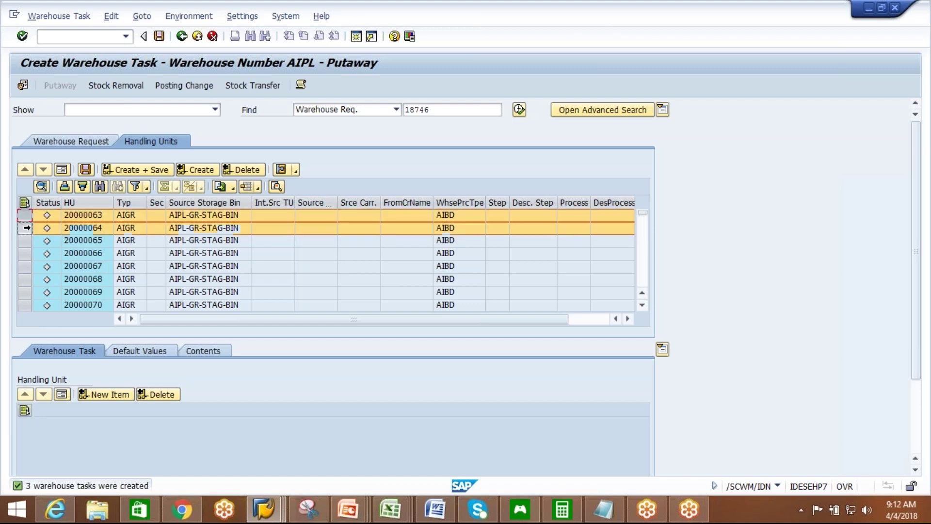
pyautogui.keyDown('ctrl'); pyautogui.click(25, 253); pyautogui.keyUp('ctrl')
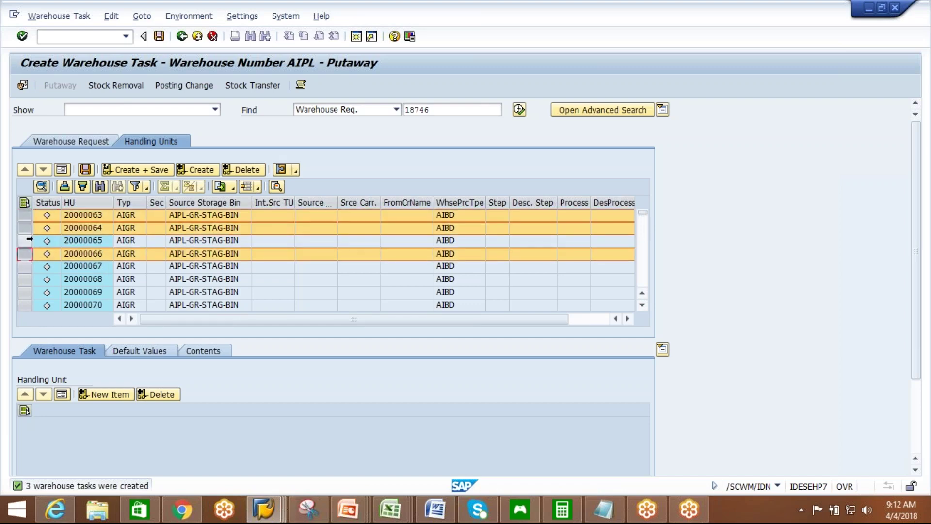
pyautogui.keyDown('ctrl'); pyautogui.click(25, 240); pyautogui.keyUp('ctrl')
pyautogui.keyDown('ctrl'); pyautogui.click(25, 266); pyautogui.keyUp('ctrl')
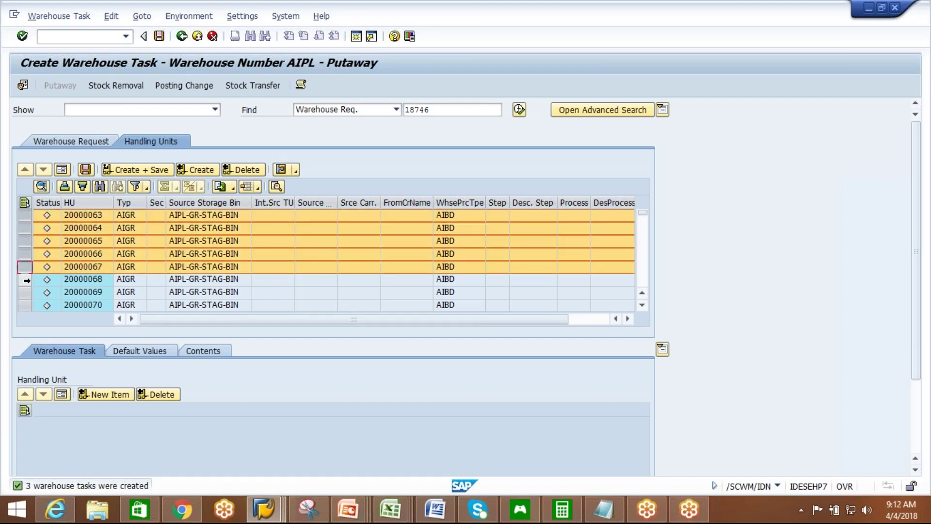
pyautogui.keyDown('ctrl'); pyautogui.click(26, 280); pyautogui.keyUp('ctrl')
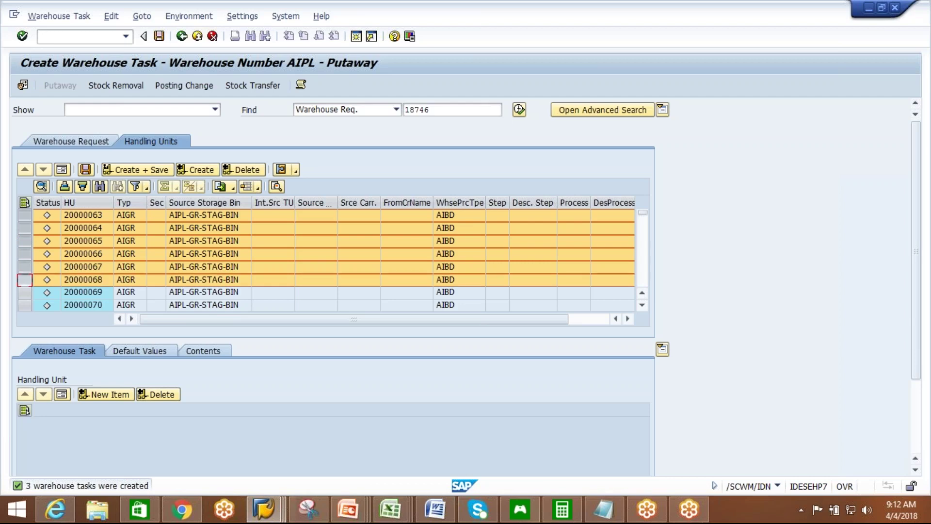
pyautogui.click(203, 170)
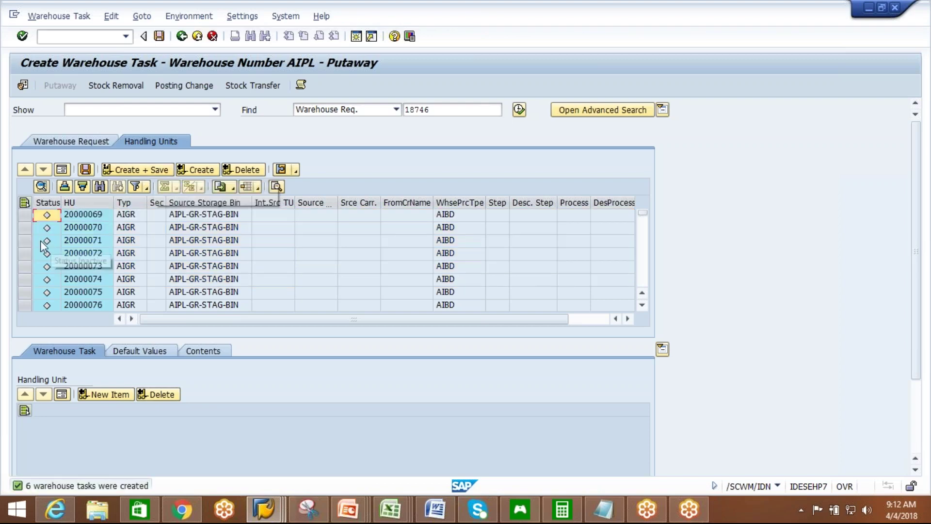
# Create and save putaway warehouse tasks for handling units 20000069 to 20000074, followed by 20000075 to 20000081.
pyautogui.click(24, 215)
pyautogui.keyDown('shift'); pyautogui.click(22, 277); pyautogui.keyUp('shift')
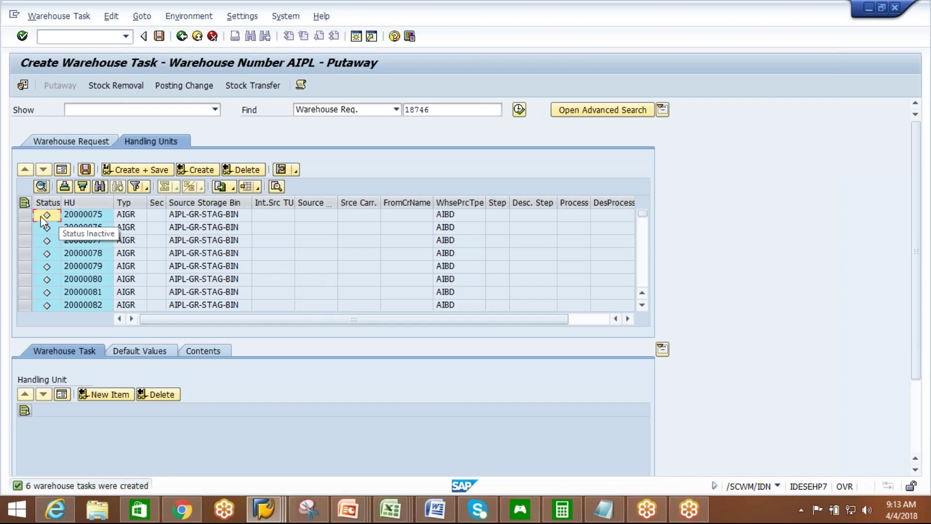
pyautogui.moveTo(25, 215); pyautogui.dragTo(24, 294)
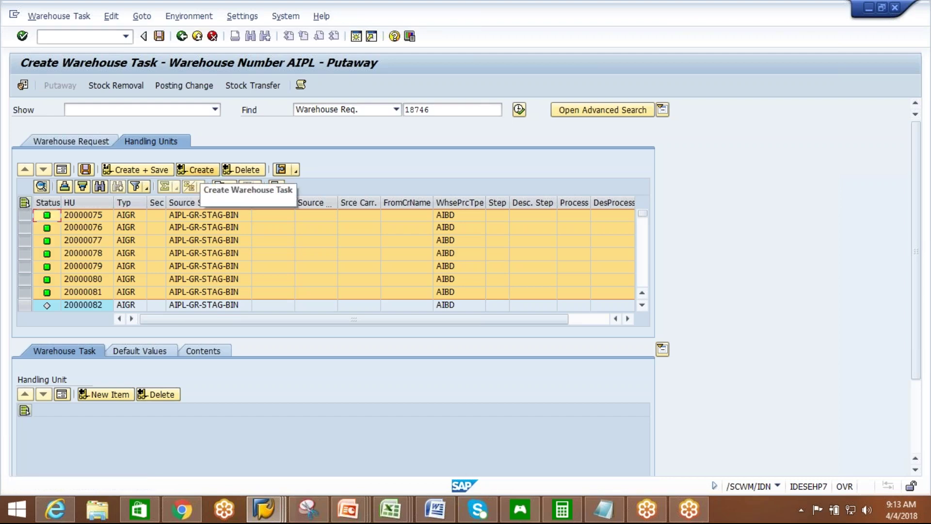
pyautogui.click(137, 169)
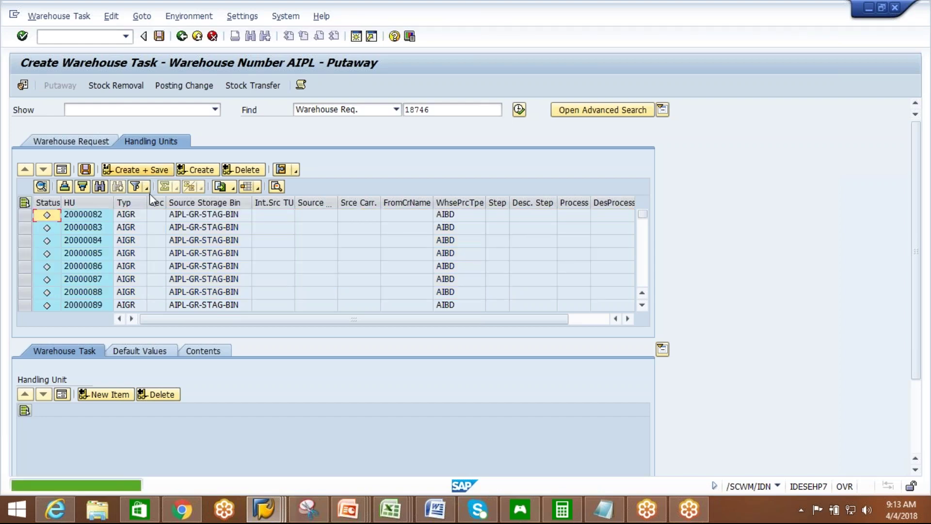
# Create and save putaway warehouse tasks for handling units 20000082 to 20000092, followed by 20000093 to 20000104.
pyautogui.moveTo(24, 214); pyautogui.dragTo(24, 313)
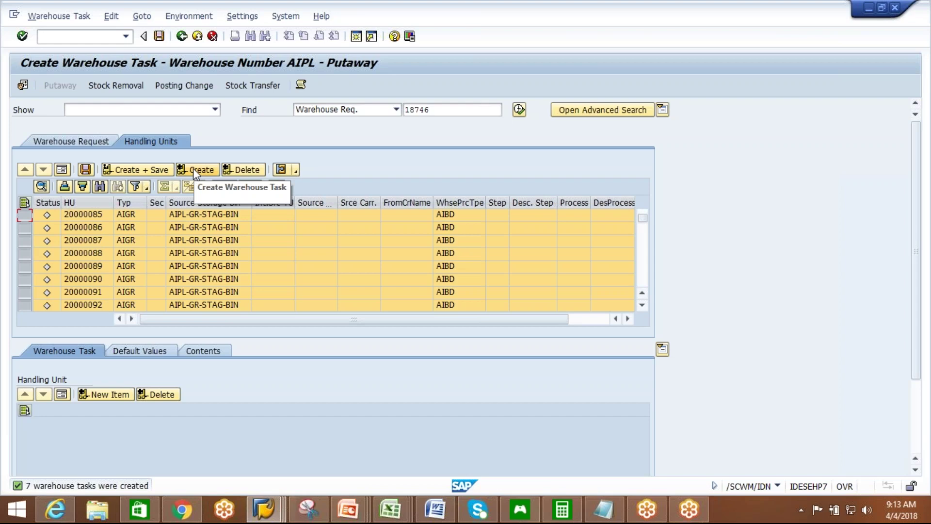
pyautogui.click(193, 168)
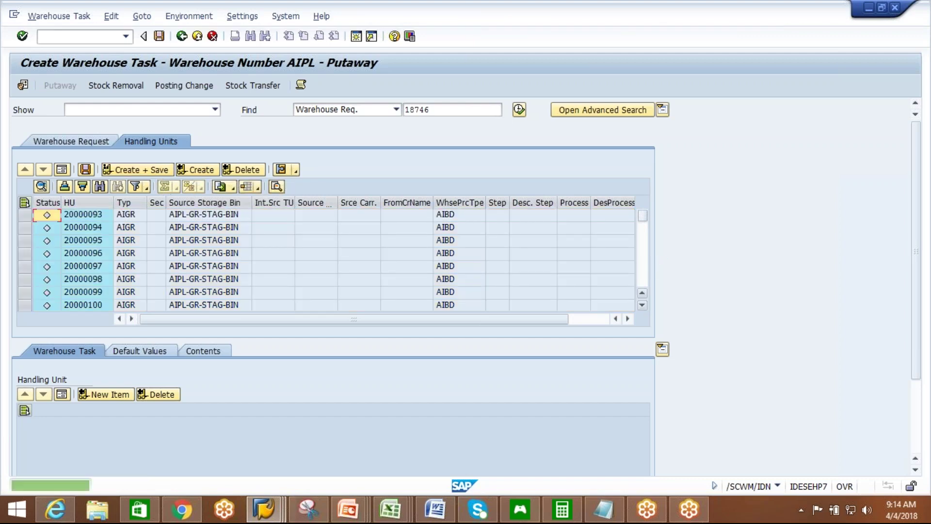
pyautogui.moveTo(24, 215); pyautogui.dragTo(24, 313)
pyautogui.click(200, 170)
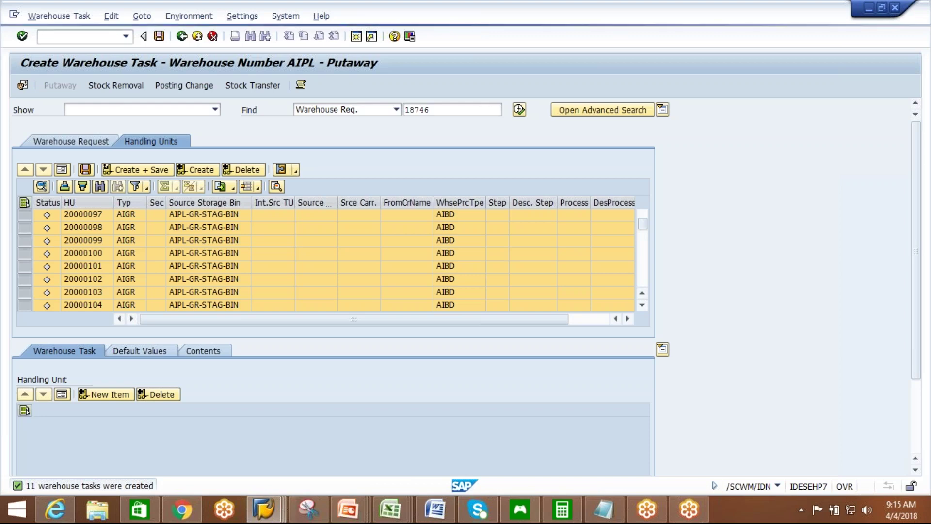
pyautogui.click(159, 170)
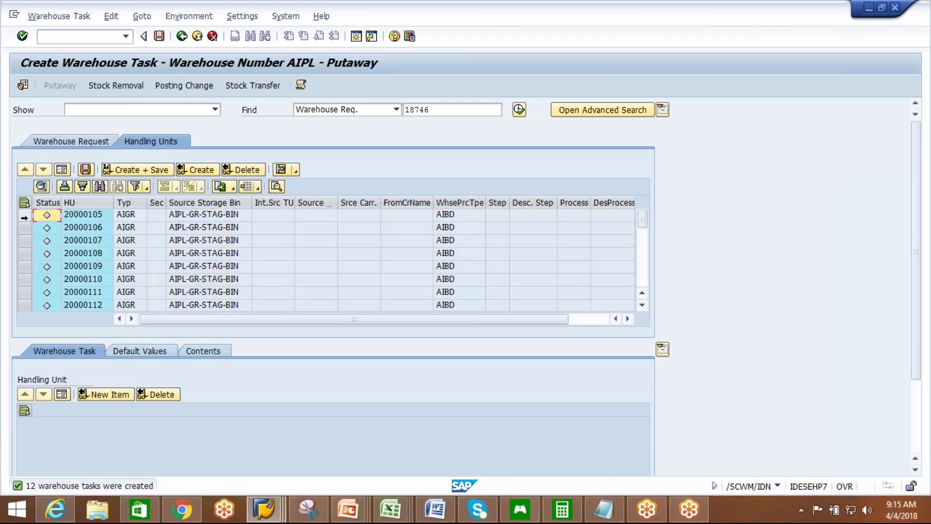
# Create and save putaway warehouse tasks for handling units 20000105 to 20000112, followed by 20000113 to 20000123.
pyautogui.click(26, 215)
pyautogui.keyDown('shift'); pyautogui.click(26, 304); pyautogui.keyUp('shift')
pyautogui.click(200, 169)
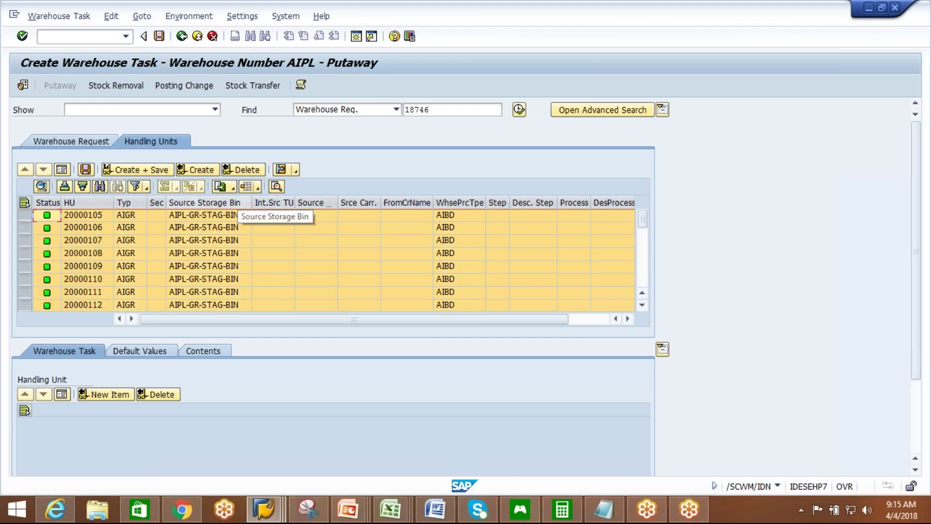
pyautogui.click(153, 171)
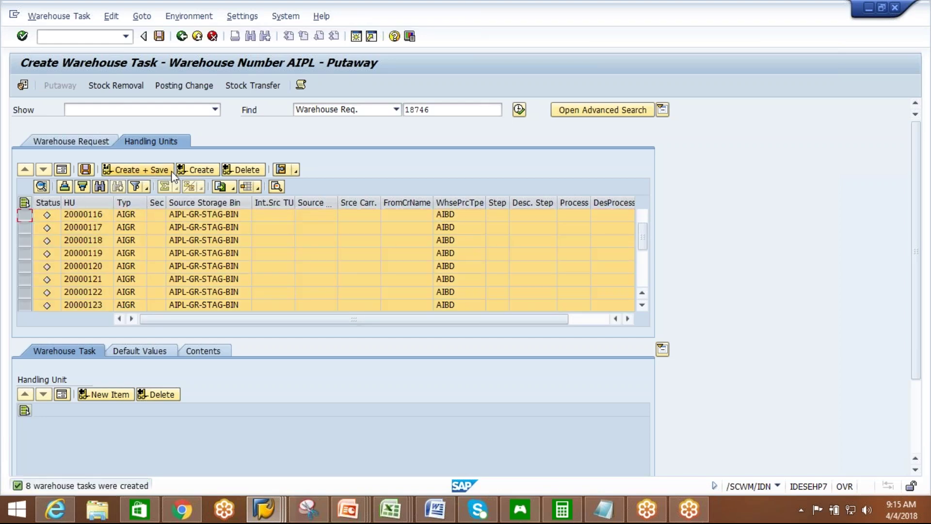
pyautogui.click(188, 171)
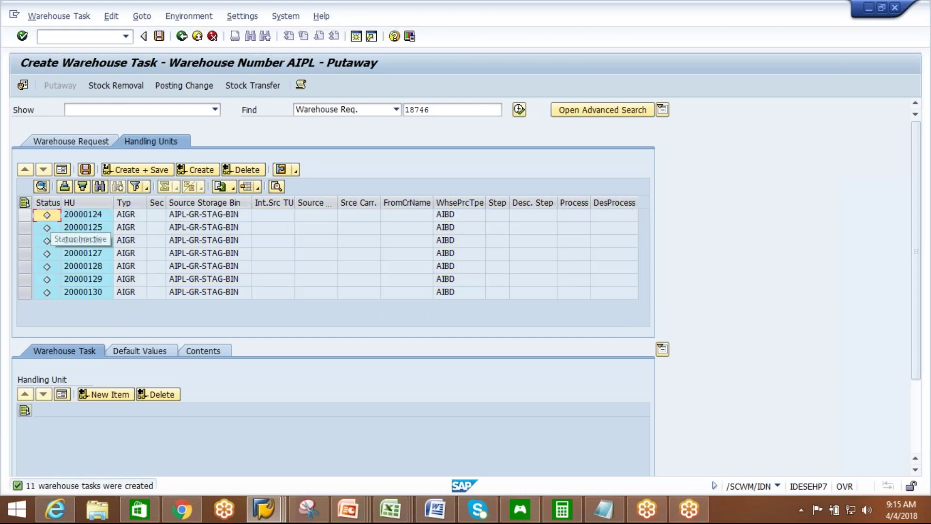
# Create and save putaway warehouse tasks for handling units 20000124 to 20000128, followed by 20000129 and 20000130.
pyautogui.moveTo(25, 215); pyautogui.dragTo(27, 263)
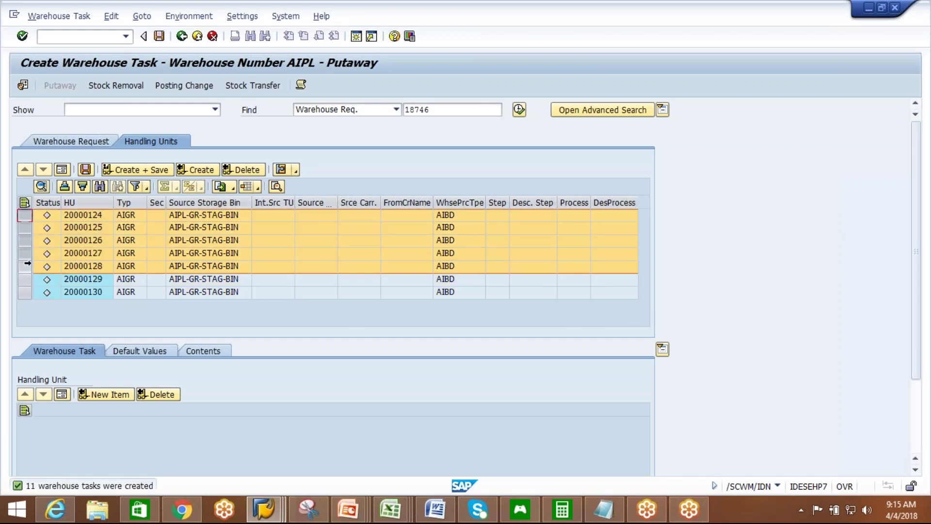
pyautogui.click(203, 167)
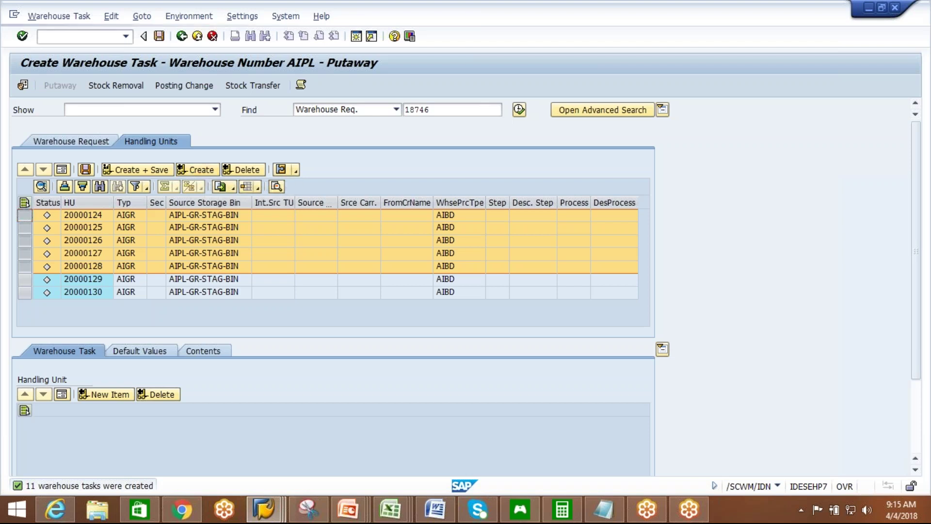
pyautogui.hotkey('ctrl', 's')
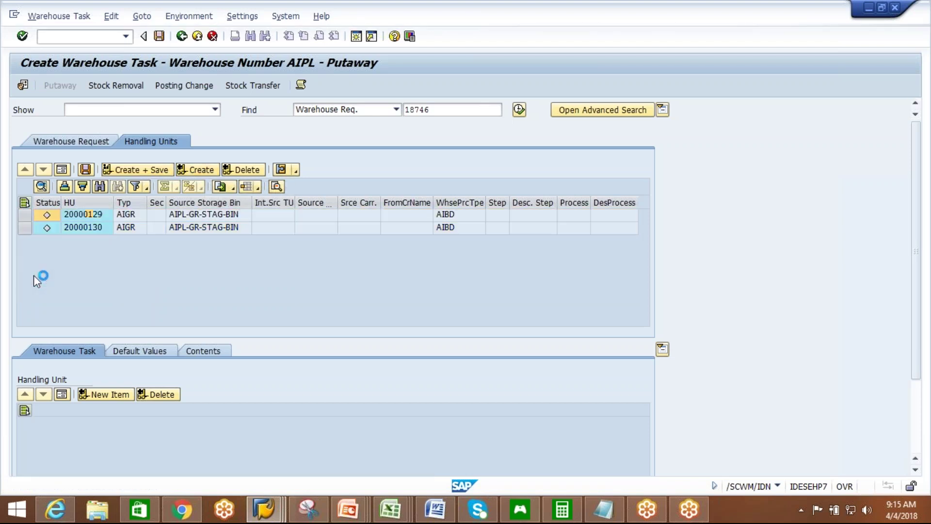
pyautogui.click(25, 215)
pyautogui.click(201, 170)
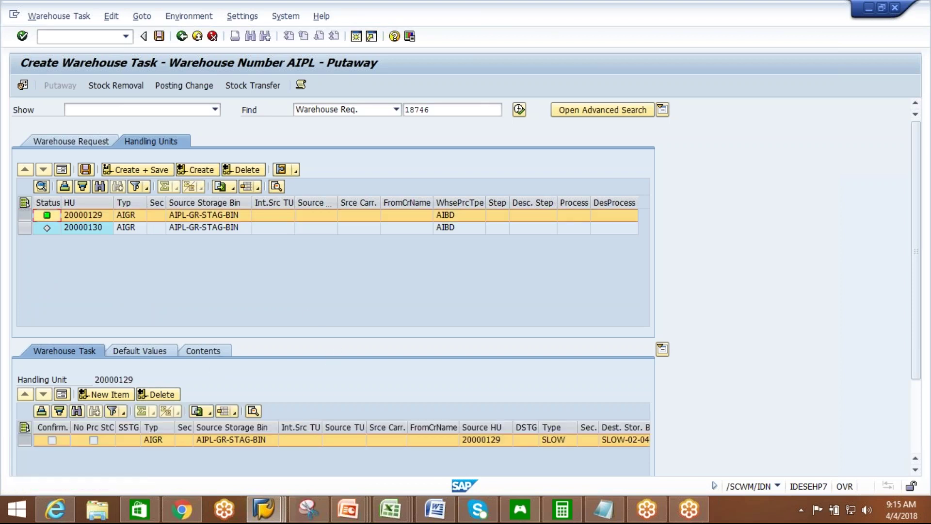
pyautogui.click(25, 228)
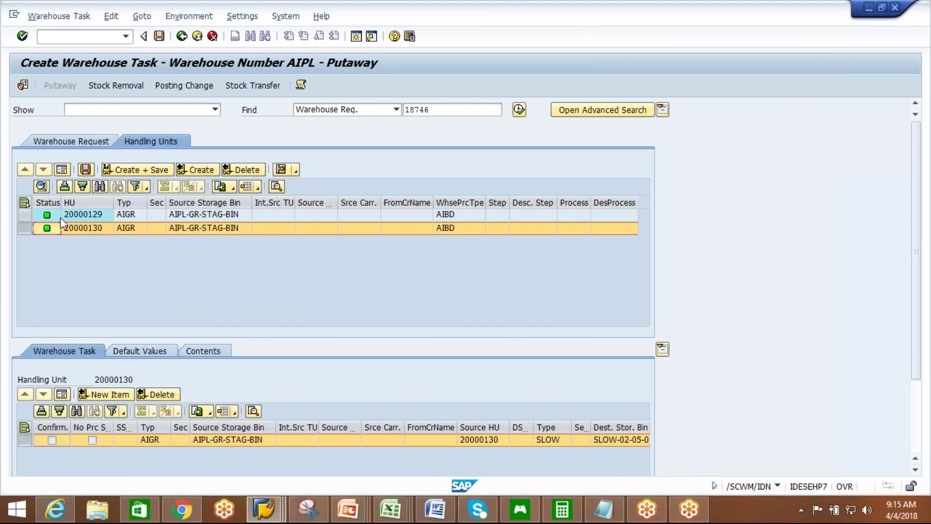
pyautogui.click(138, 169)
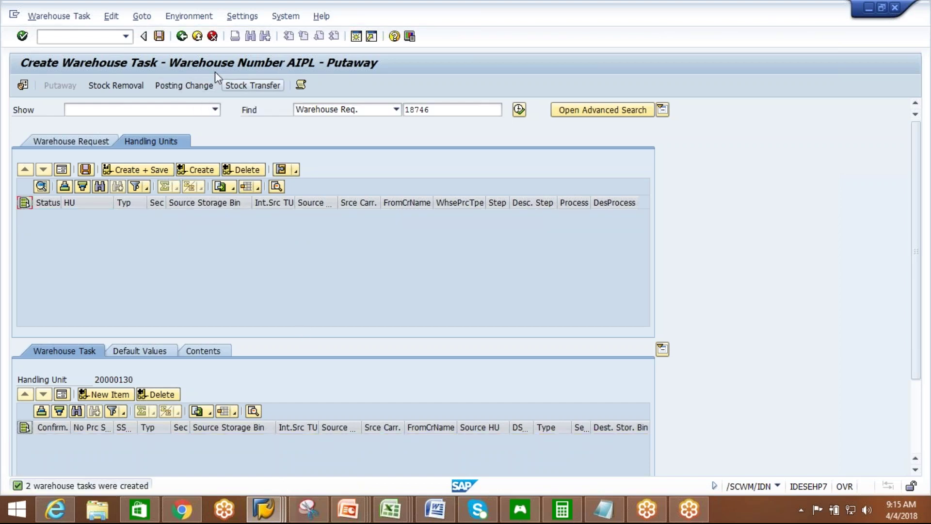
# Open the warehouse management monitor (/n/scwm/mon) for warehouse AIPL with monitor SAP.
pyautogui.click(125, 36)
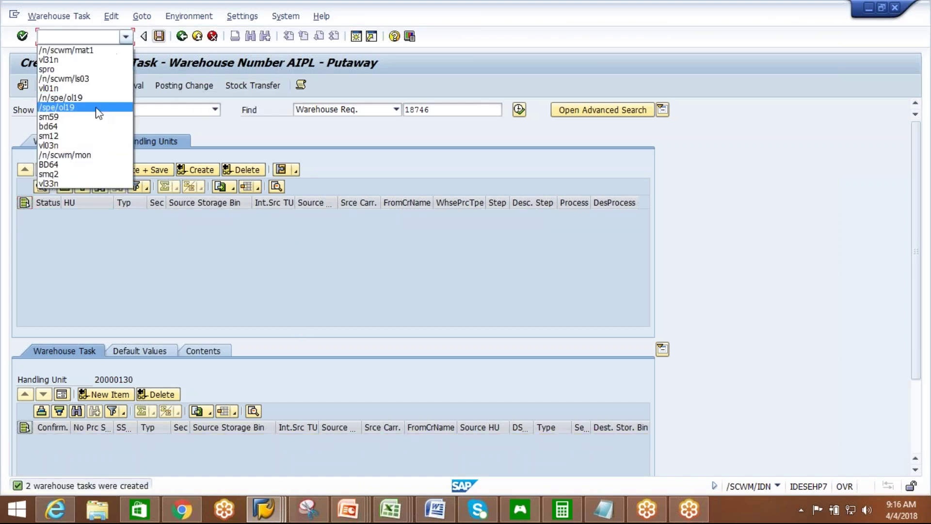
pyautogui.click(90, 153)
pyautogui.press('Return')
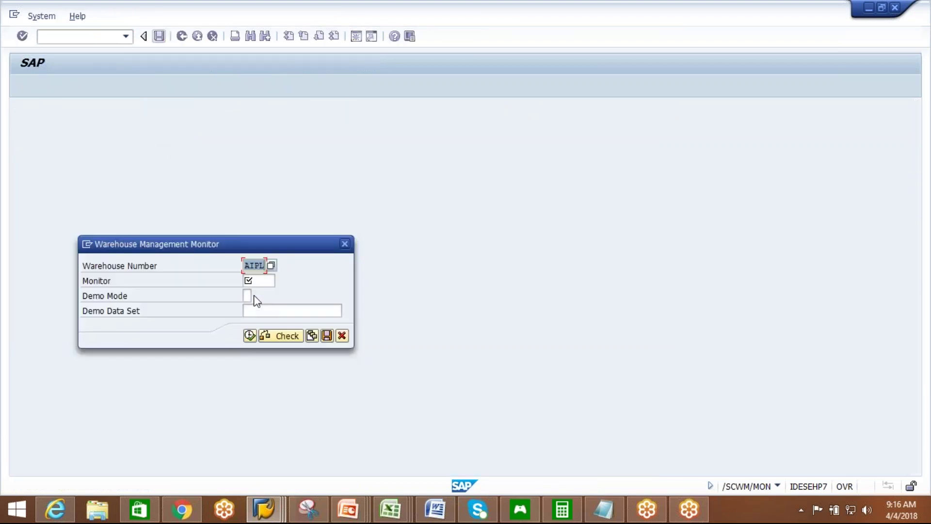
pyautogui.click(253, 280)
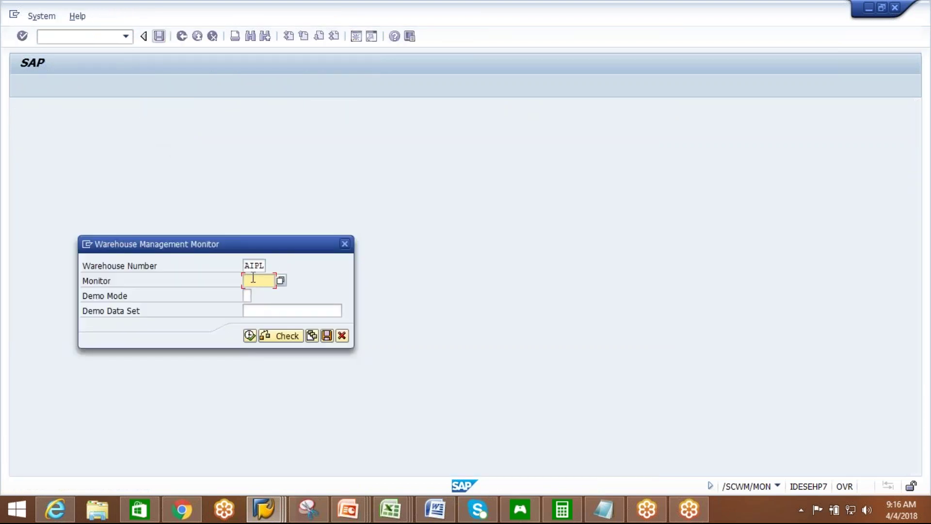
pyautogui.write('SAP')
pyautogui.click(255, 337)
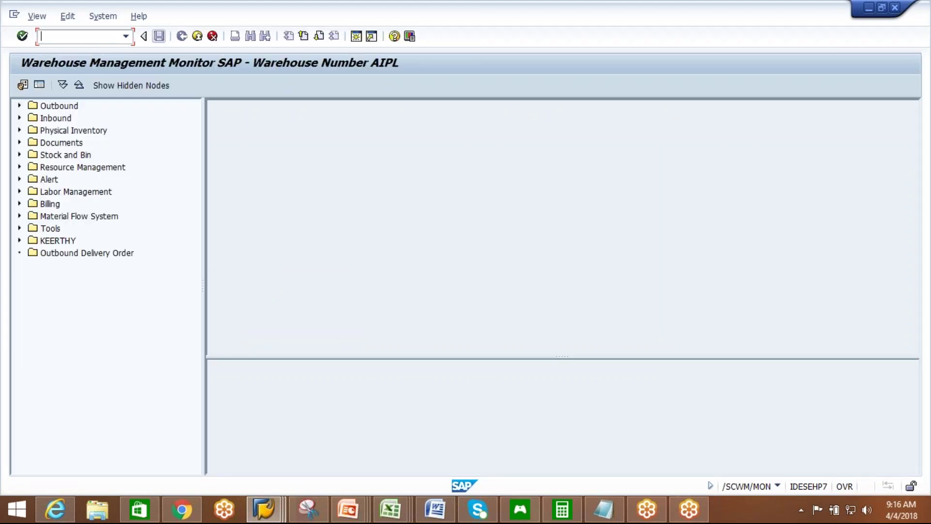
# Expand the Documents node and open the selection criteria for warehouse tasks.
pyautogui.click(20, 142)
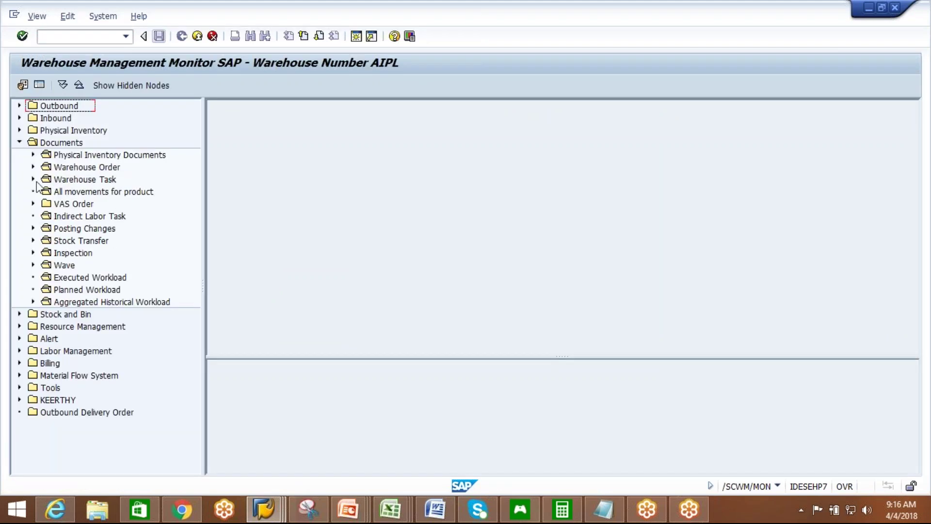
pyautogui.click(33, 179)
pyautogui.click(69, 179)
pyautogui.doubleClick(69, 179)
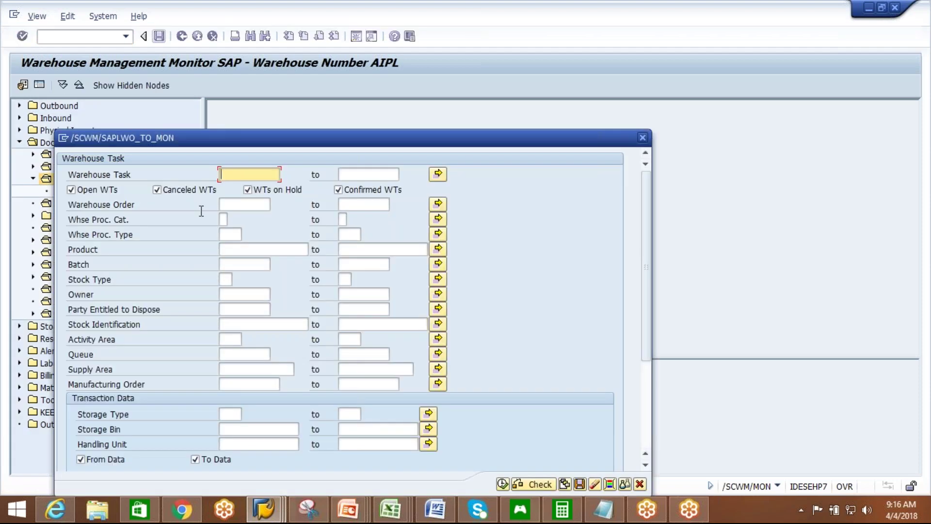
# List only open warehouse tasks with warehouse process type AIBD and look through the resulting list.
pyautogui.click(157, 189)
pyautogui.click(247, 189)
pyautogui.click(339, 190)
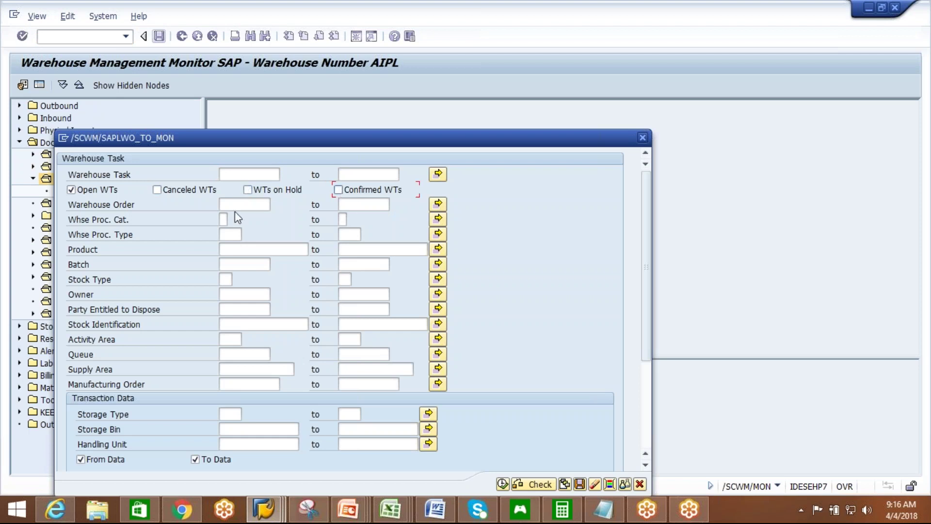
pyautogui.click(230, 235)
pyautogui.write('AINB')
pyautogui.press('BackSpace')
pyautogui.press('BackSpace')
pyautogui.write('BD')
pyautogui.click(503, 484)
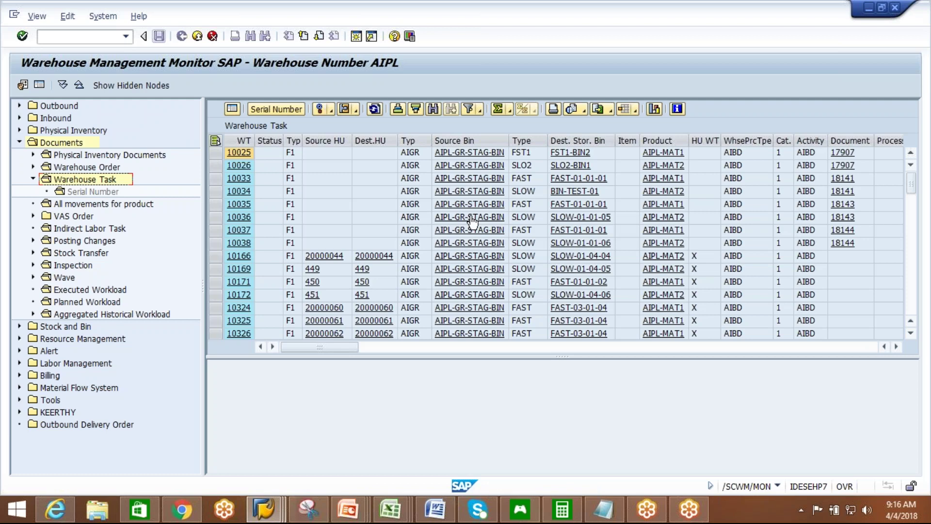
pyautogui.click(913, 276)
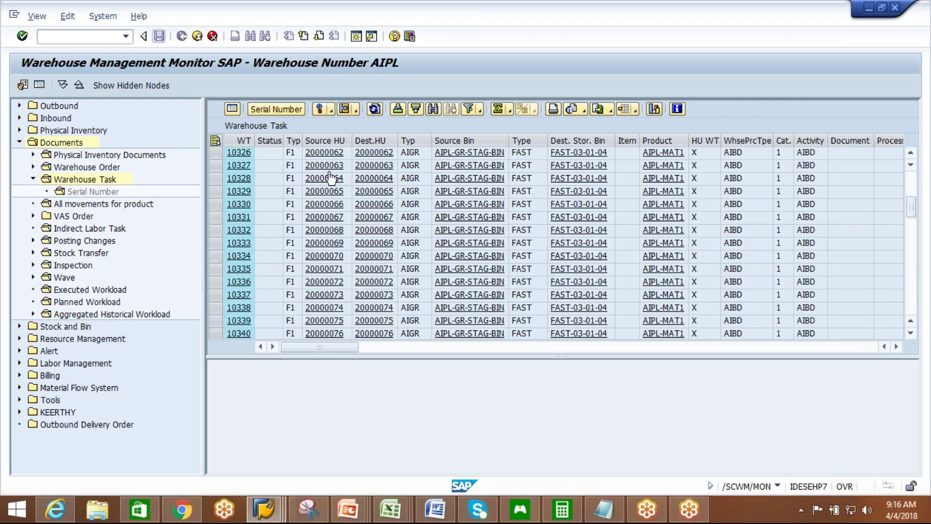
pyautogui.moveTo(923, 213); pyautogui.dragTo(923, 189)
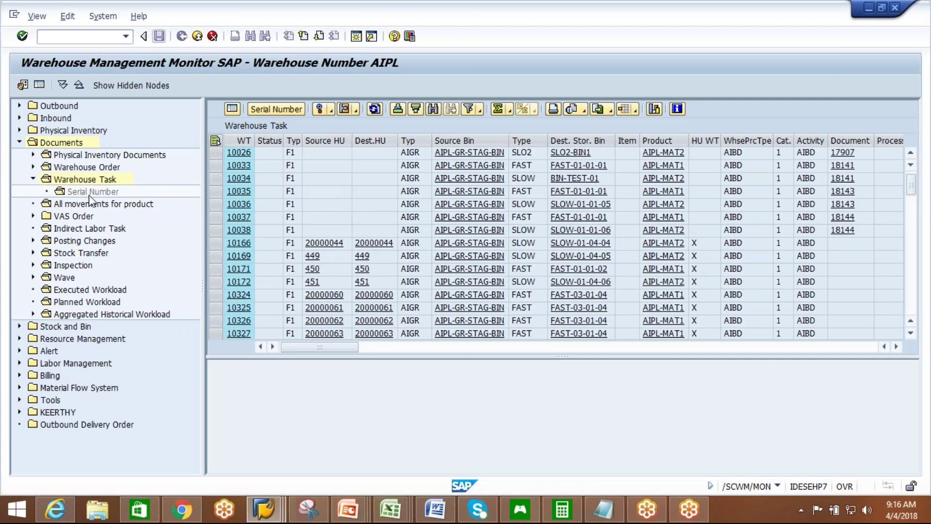
# Reopen the warehouse task selection and set the creation date range from 04.04.2018 to 04.04.2018.
pyautogui.doubleClick(95, 182)
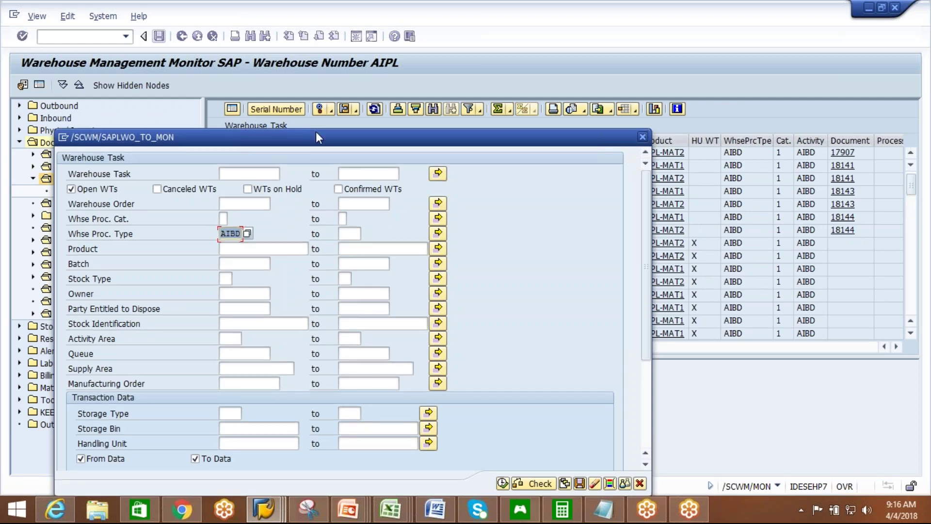
pyautogui.moveTo(316, 144); pyautogui.dragTo(321, 93)
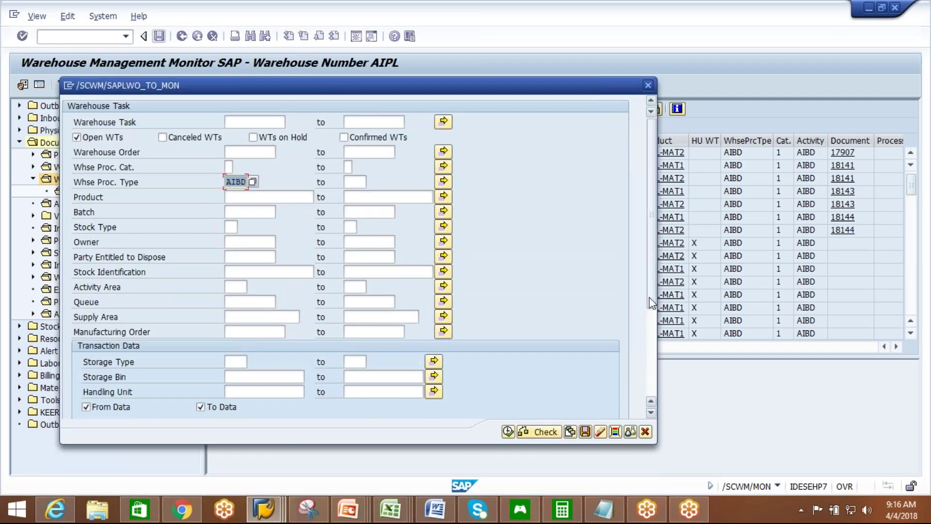
pyautogui.moveTo(653, 297); pyautogui.dragTo(666, 401)
pyautogui.click(260, 310)
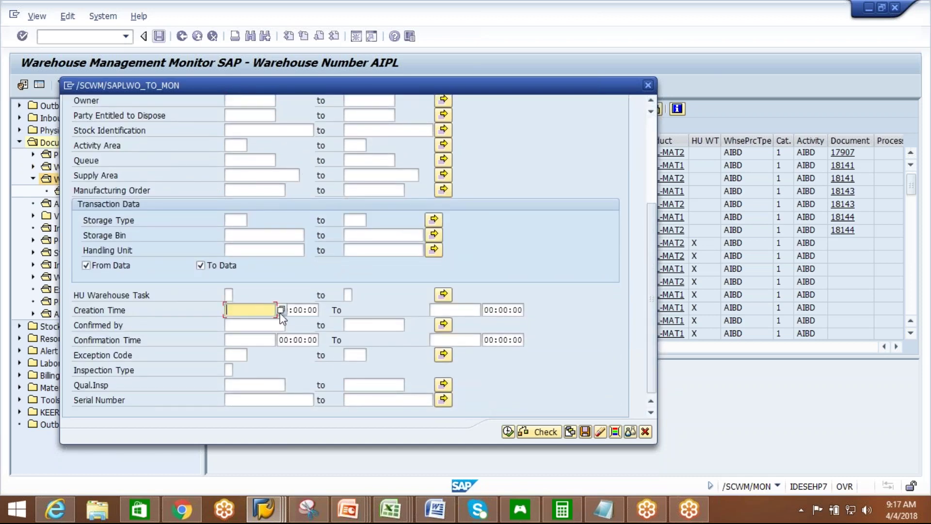
pyautogui.click(281, 310)
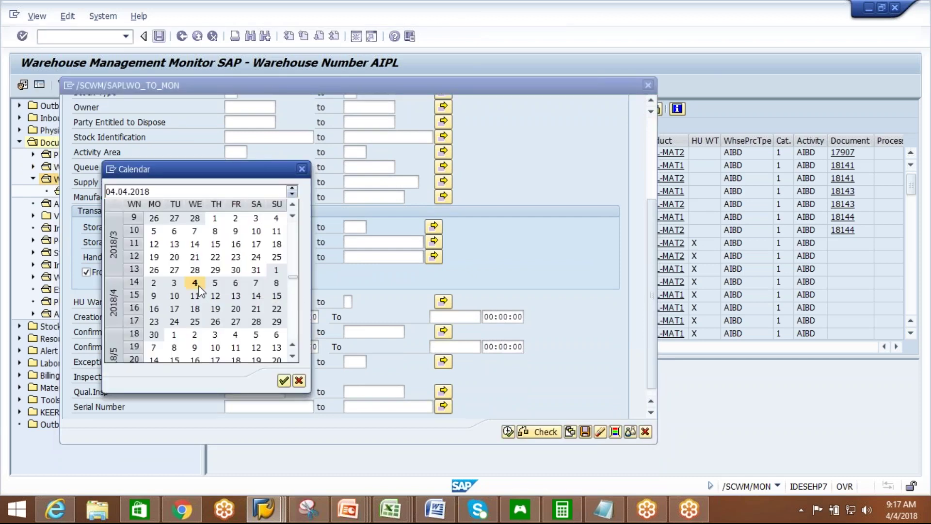
pyautogui.click(379, 345)
pyautogui.click(453, 321)
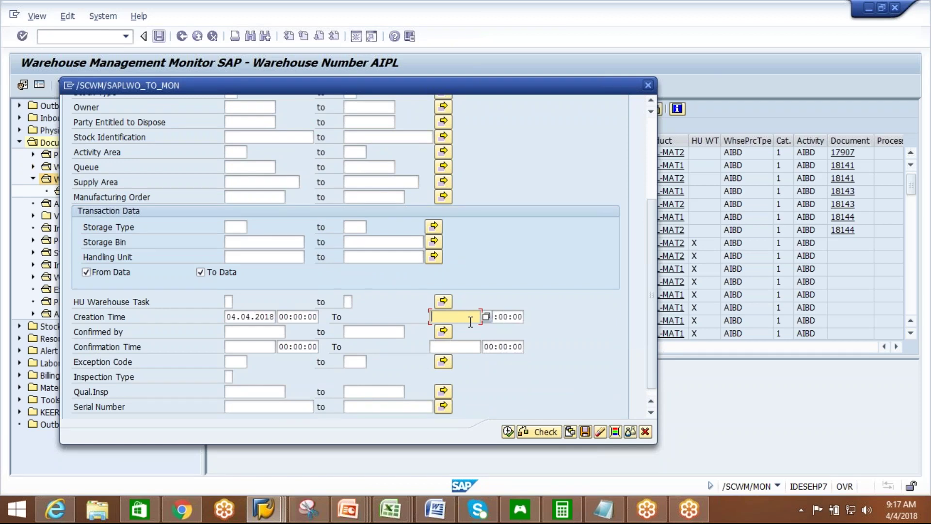
pyautogui.click(485, 318)
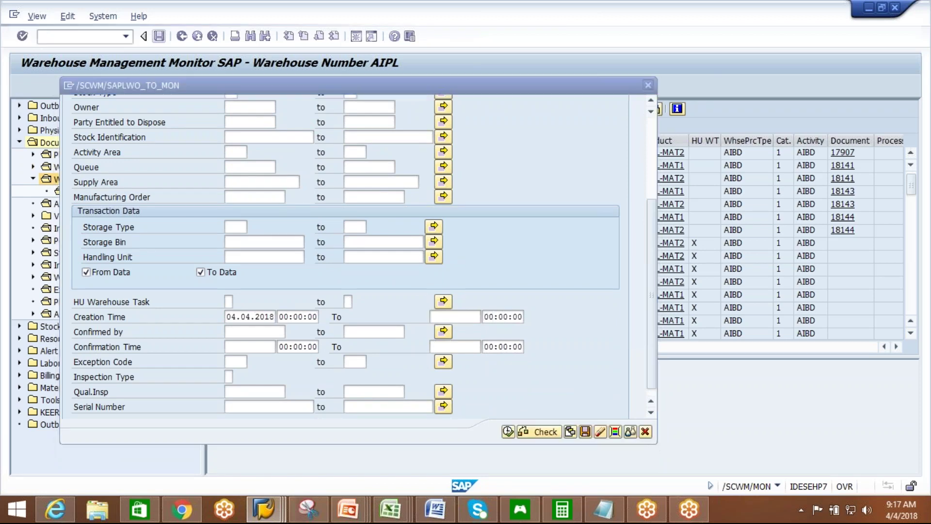
pyautogui.doubleClick(195, 284)
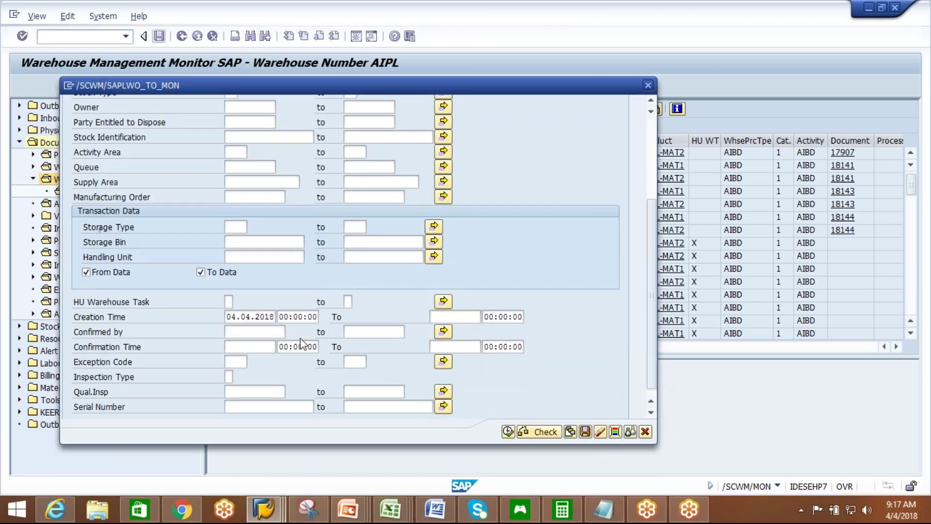
# Set the end of the creation time range to the current time, 09:17:17, run the selection and review the listed warehouse tasks.
pyautogui.doubleClick(522, 318)
pyautogui.click(530, 317)
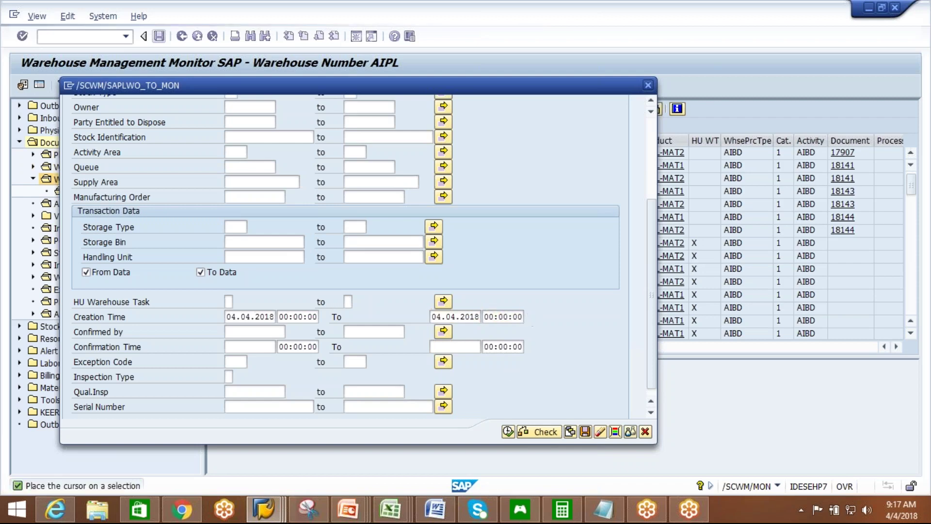
pyautogui.click(203, 246)
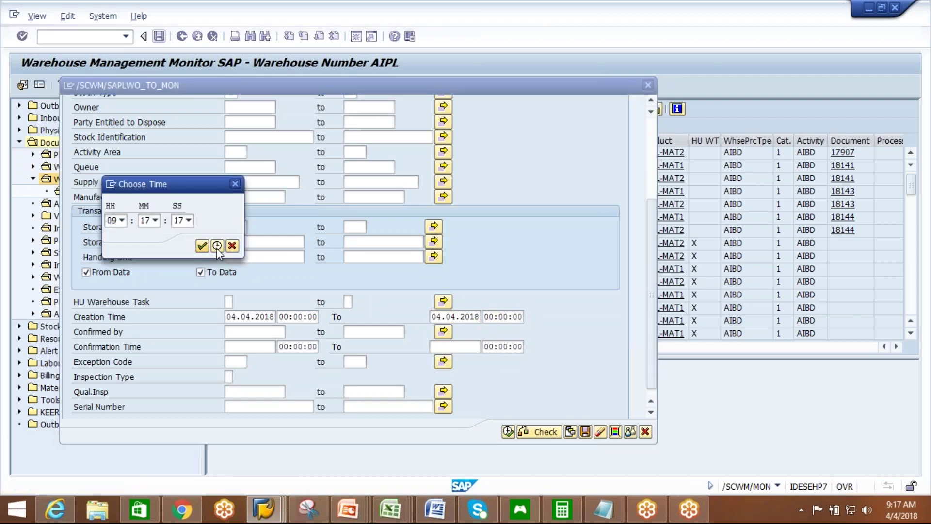
pyautogui.click(508, 431)
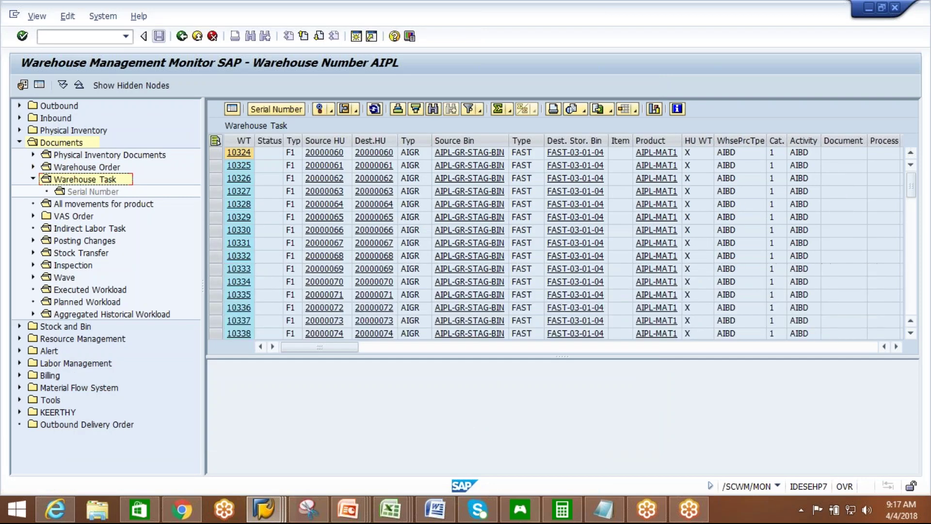
pyautogui.moveTo(912, 189); pyautogui.dragTo(913, 291)
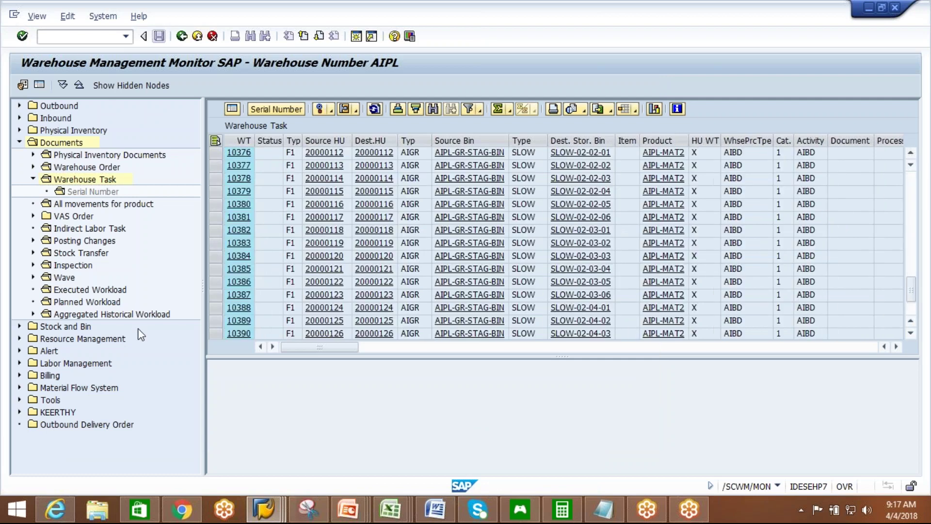
pyautogui.moveTo(908, 294); pyautogui.dragTo(911, 187)
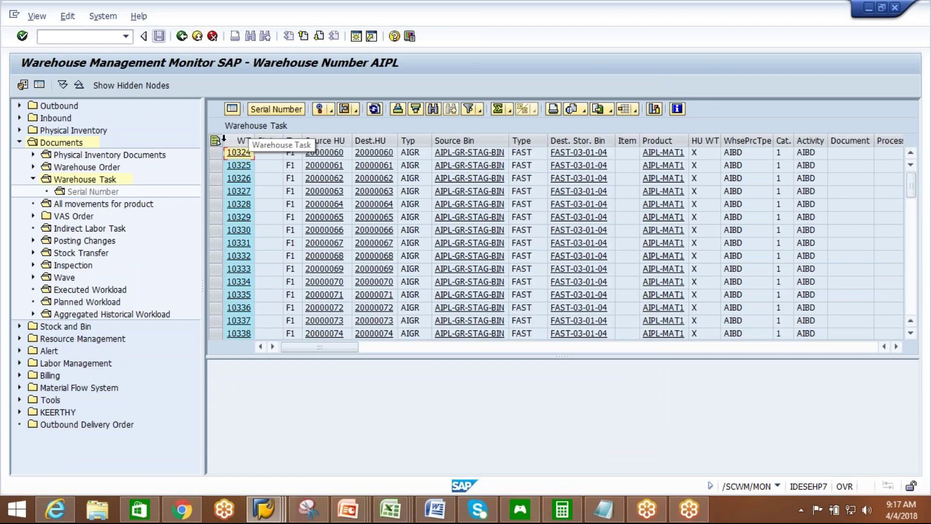
# Select all listed open warehouse tasks, confirm them in the background and close the log.
pyautogui.click(215, 142)
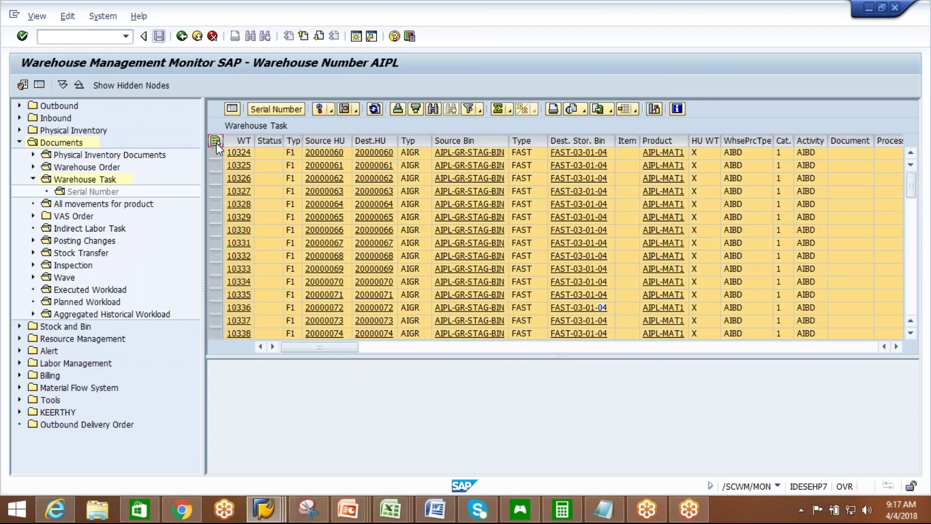
pyautogui.click(333, 111)
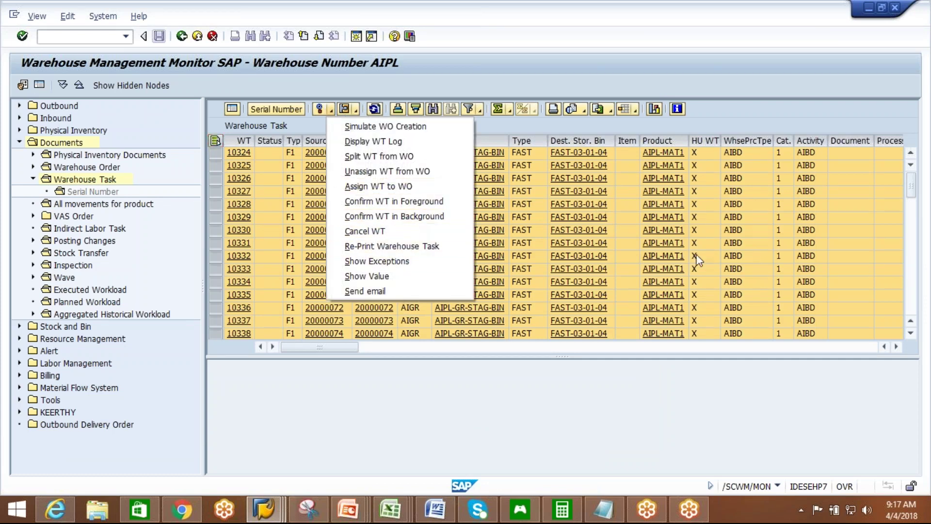
pyautogui.click(606, 428)
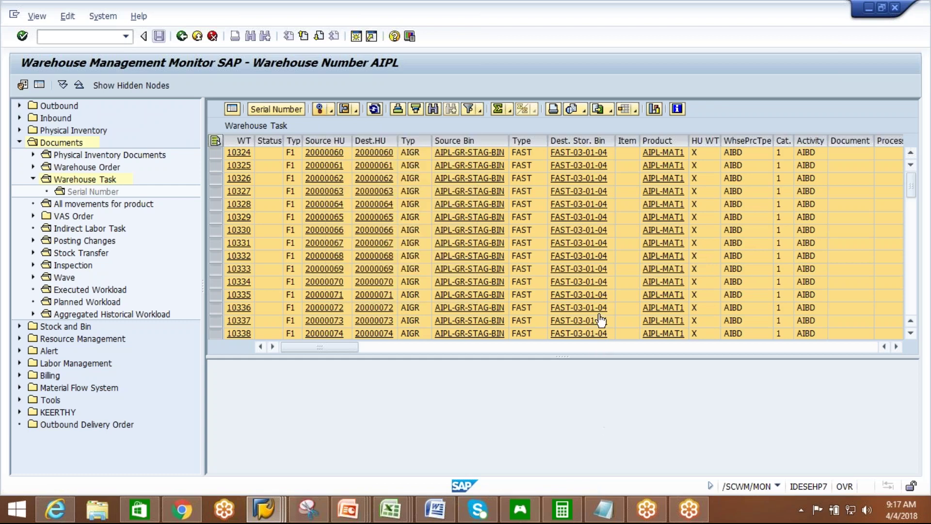
pyautogui.click(912, 286)
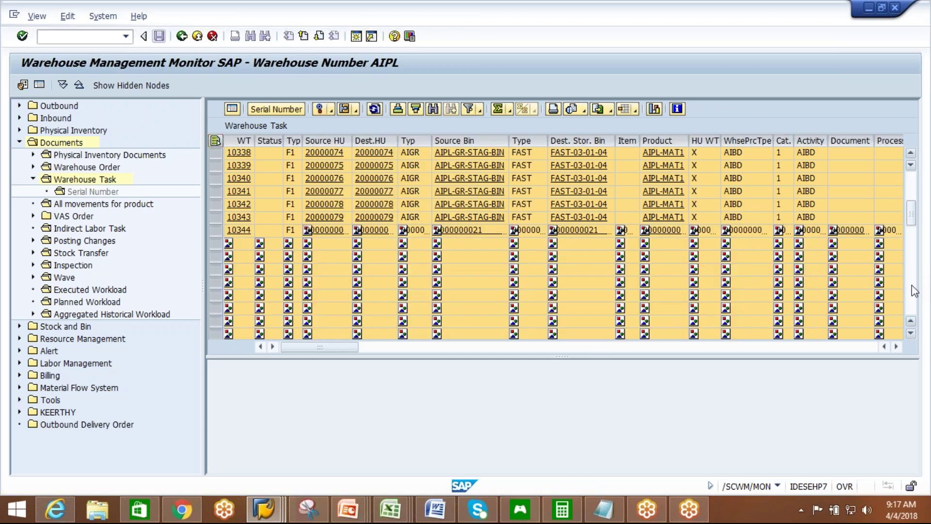
pyautogui.click(915, 299)
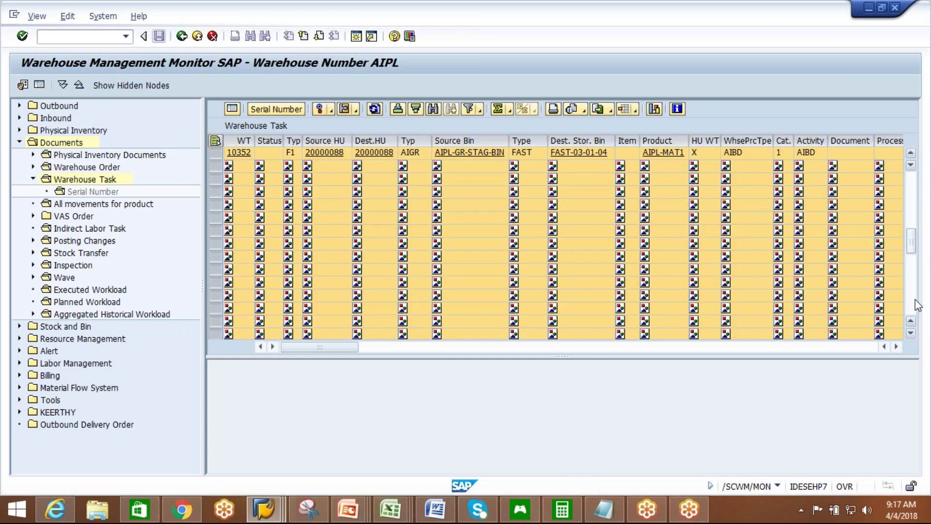
pyautogui.click(916, 303)
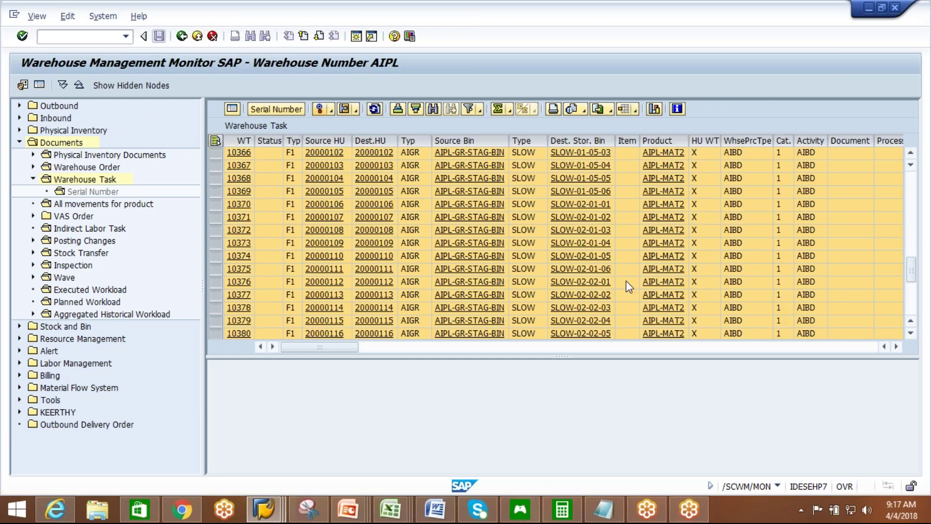
pyautogui.moveTo(909, 275); pyautogui.dragTo(910, 191)
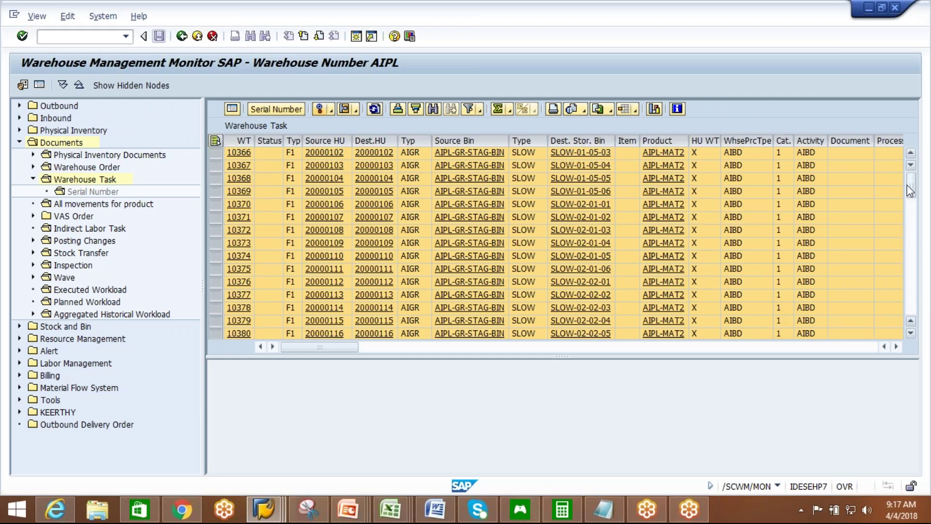
pyautogui.click(333, 113)
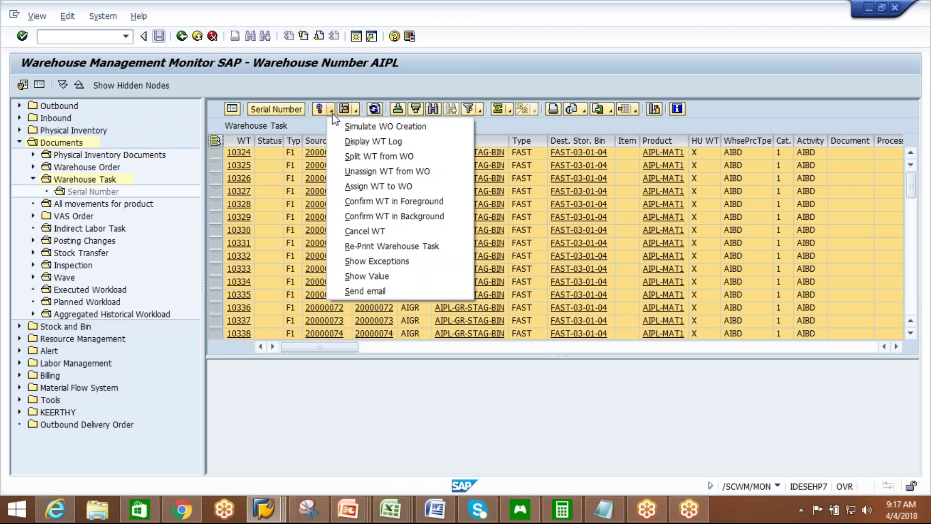
pyautogui.click(420, 216)
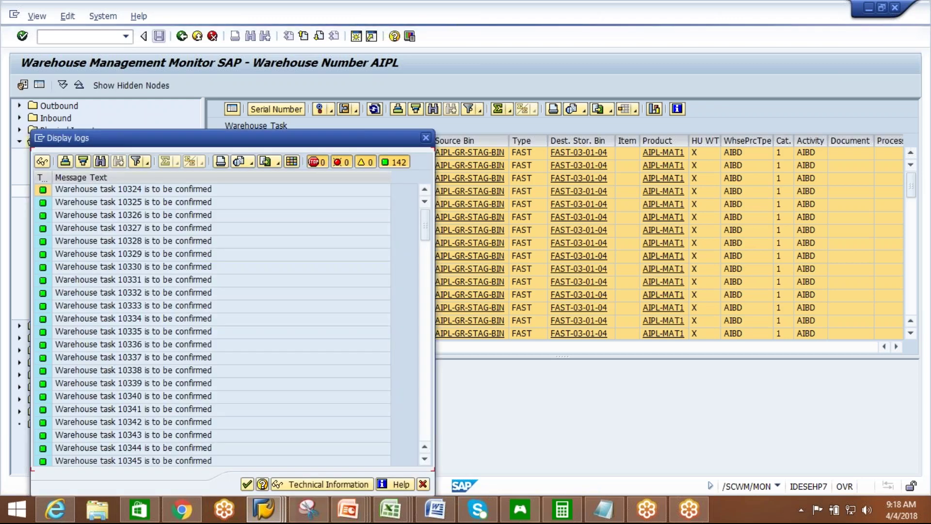
pyautogui.click(249, 484)
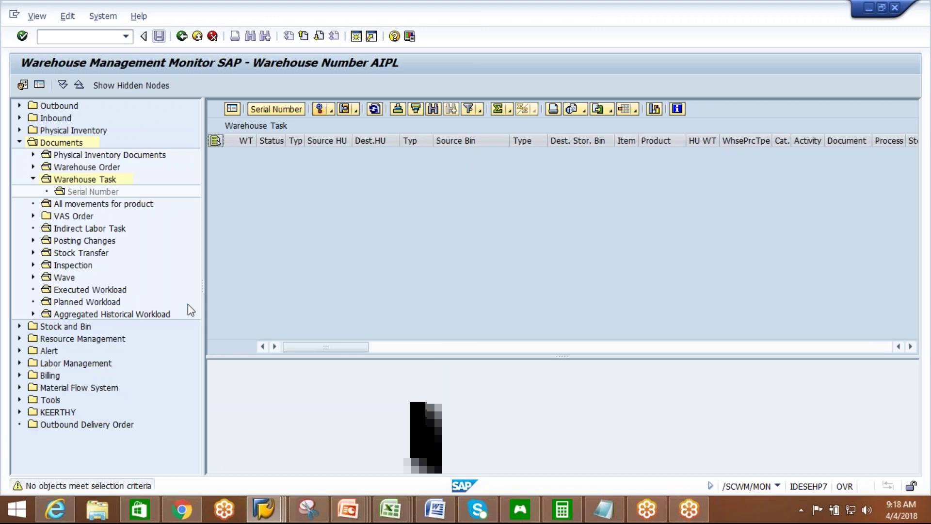
# Reopen the warehouse task selection and include only confirmed warehouse tasks instead of open ones.
pyautogui.doubleClick(72, 180)
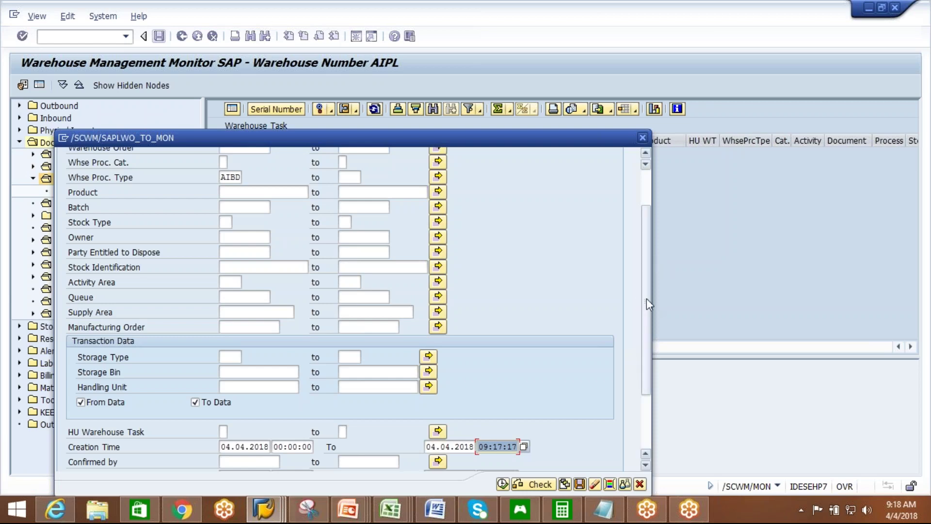
pyautogui.moveTo(647, 299); pyautogui.dragTo(647, 194)
pyautogui.click(72, 190)
pyautogui.click(339, 190)
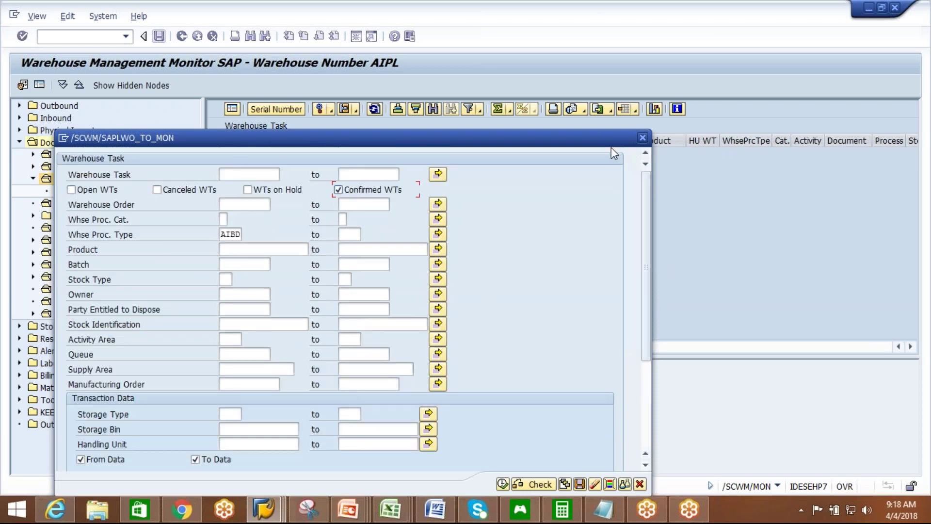
pyautogui.moveTo(505, 141); pyautogui.dragTo(504, 95)
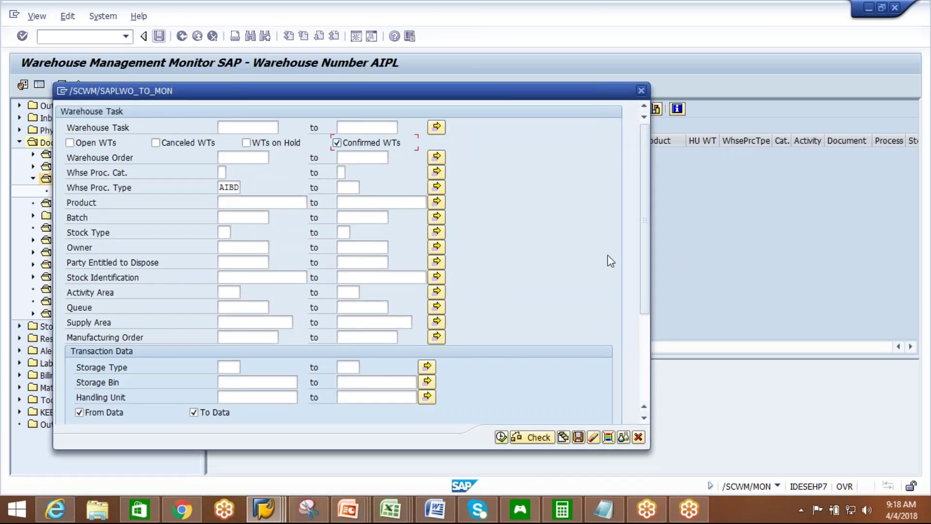
# Keep the end of the creation time range at 09:17:17 and run the selection for confirmed tasks.
pyautogui.moveTo(647, 264); pyautogui.dragTo(648, 369)
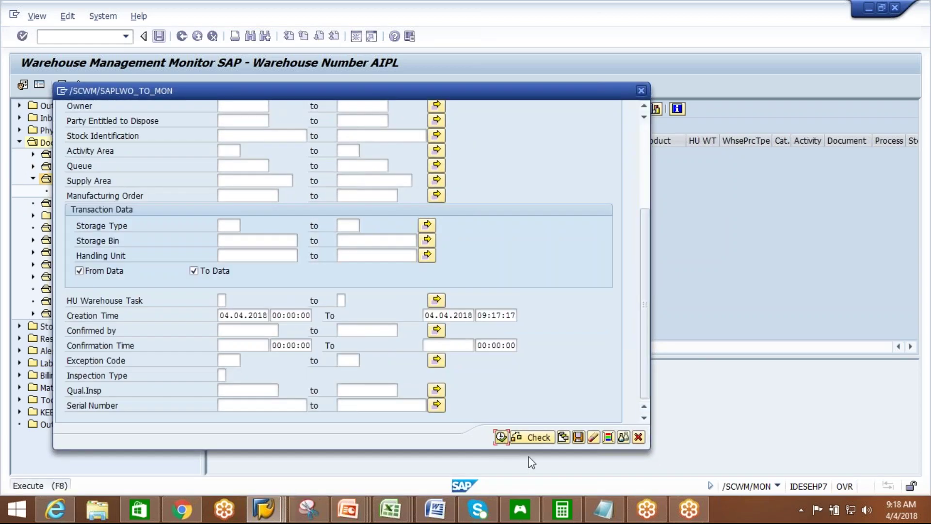
pyautogui.click(502, 315)
pyautogui.doubleClick(502, 316)
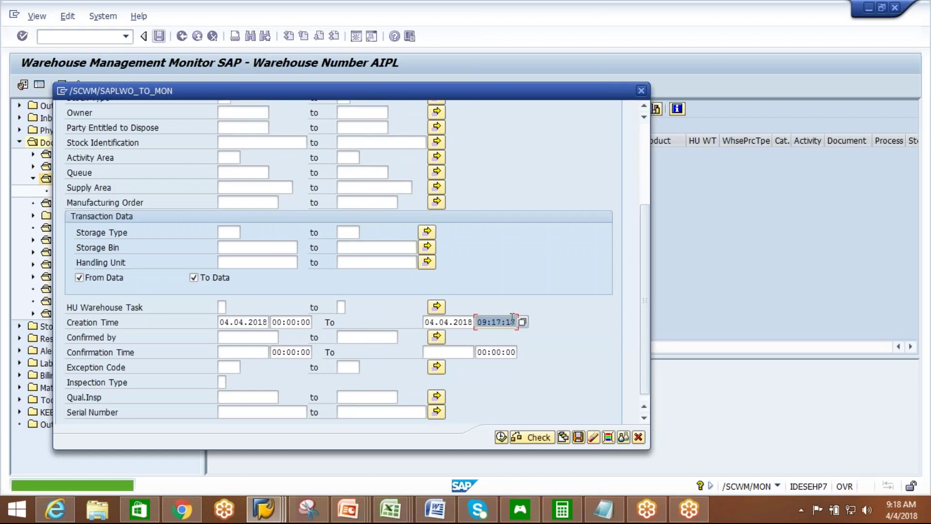
pyautogui.click(522, 324)
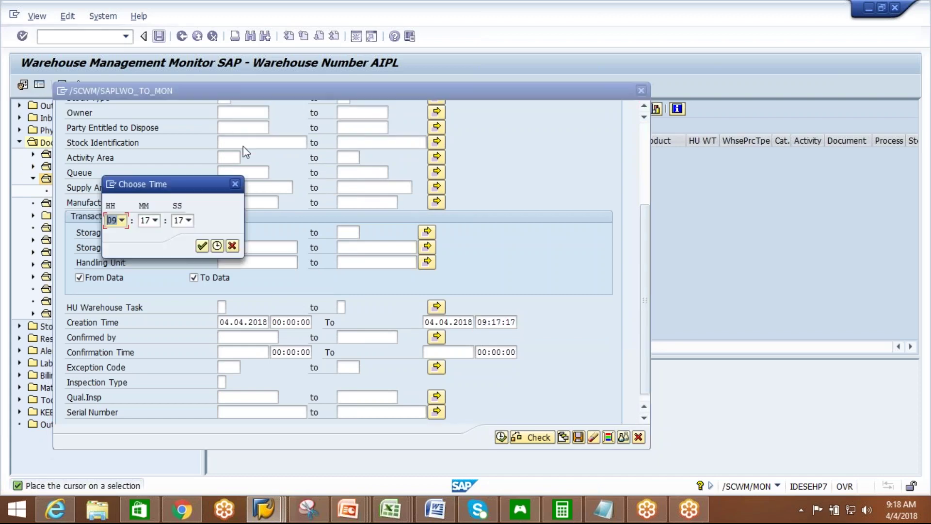
pyautogui.click(202, 245)
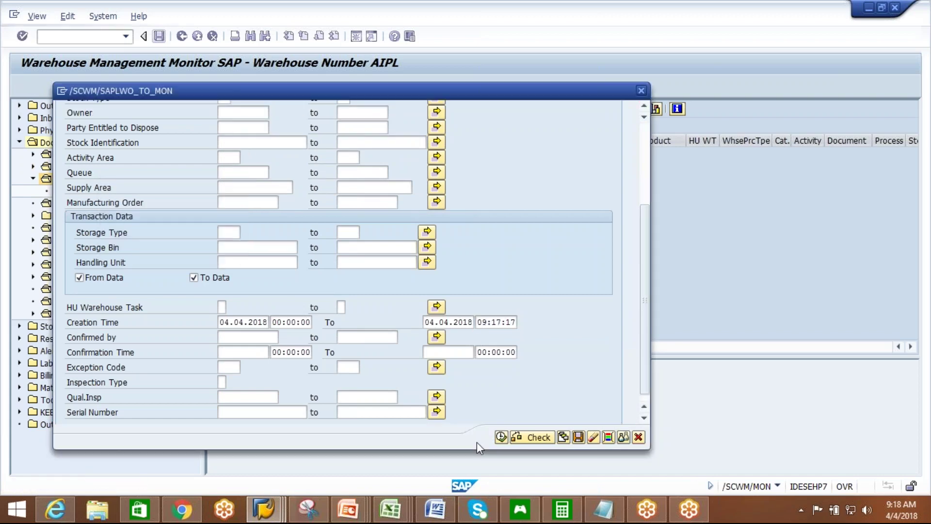
pyautogui.click(504, 437)
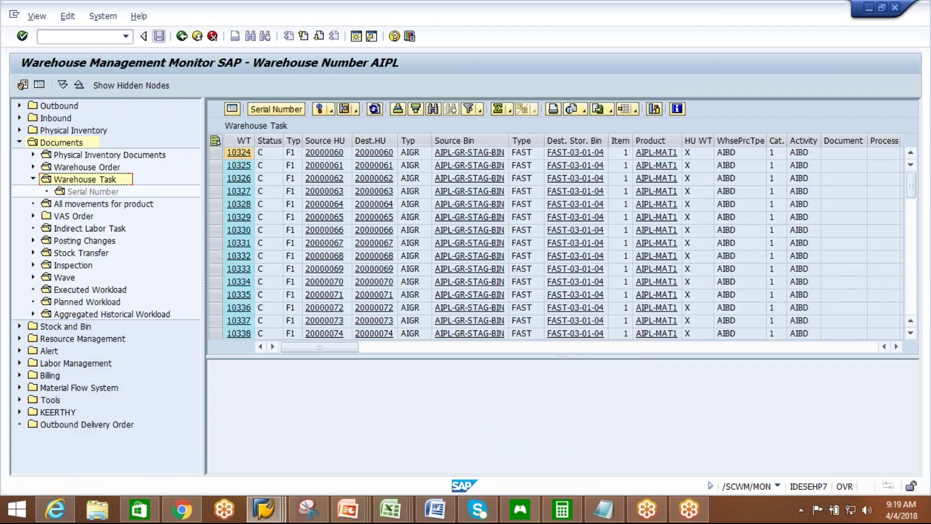
# Copy the Source HU column of the confirmed warehouse tasks and collapse the Warehouse Task node.
pyautogui.click(324, 140)
pyautogui.hotkey('ctrl', 'c')
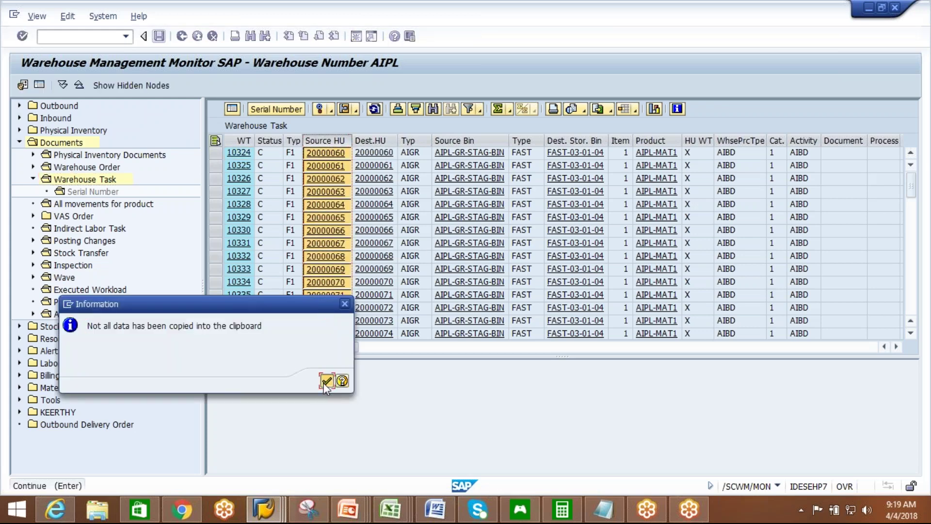
pyautogui.click(324, 383)
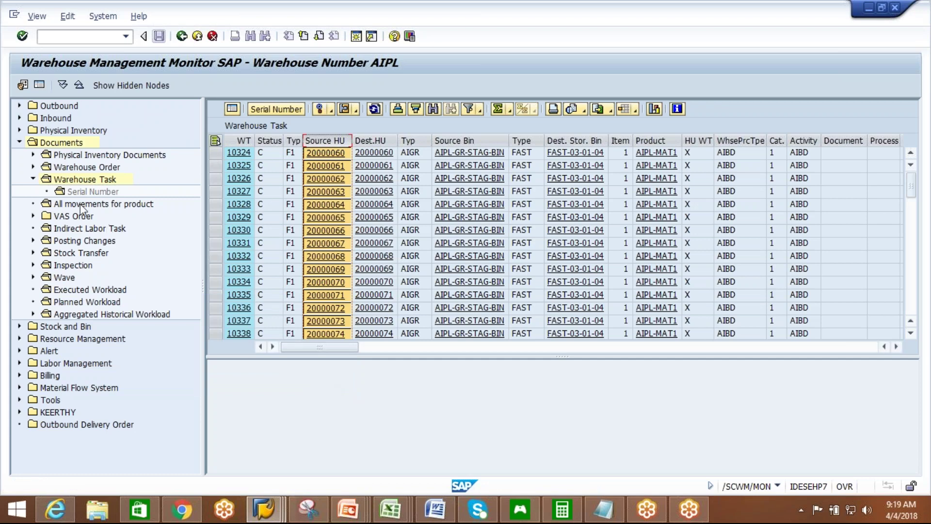
pyautogui.click(32, 179)
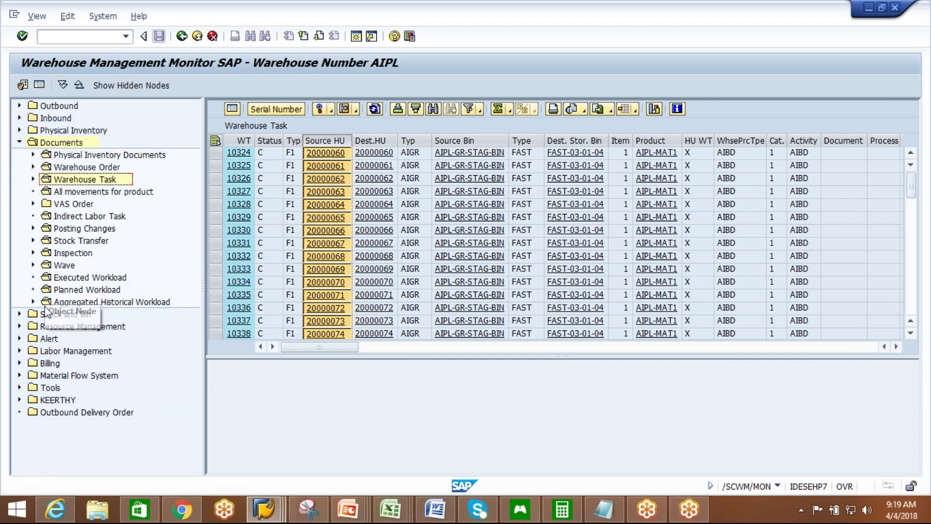
# Switch to the Excel worksheet, paste the handling unit numbers starting at cell F10 and copy the pasted range.
pyautogui.click(390, 509)
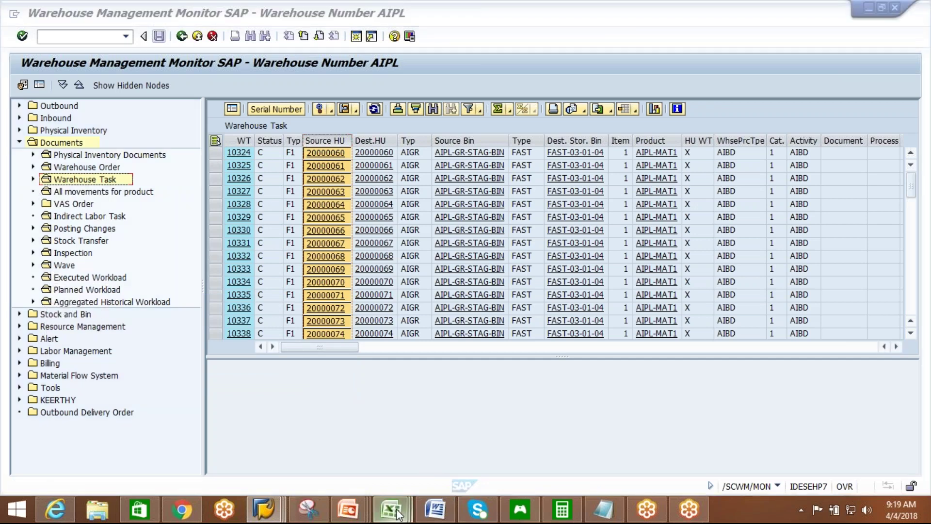
pyautogui.click(538, 440)
pyautogui.click(542, 257)
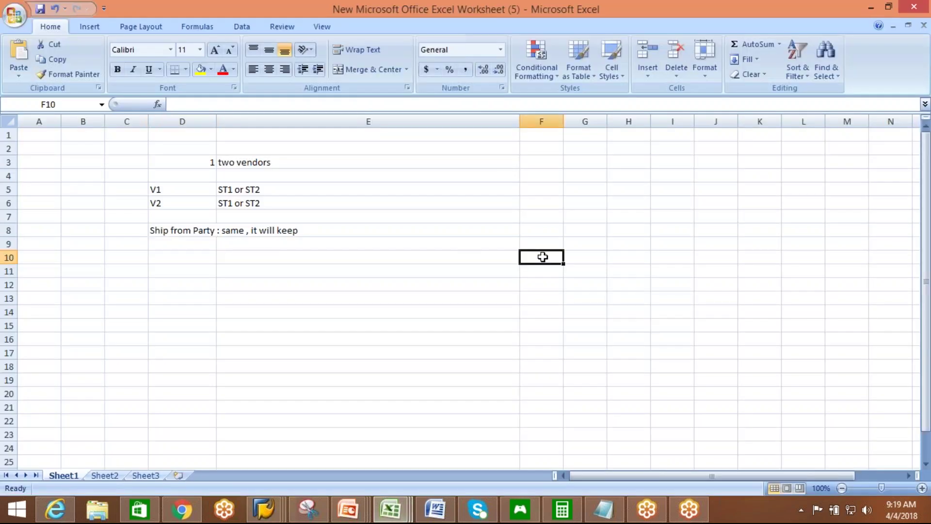
pyautogui.hotkey('ctrl', 'v')
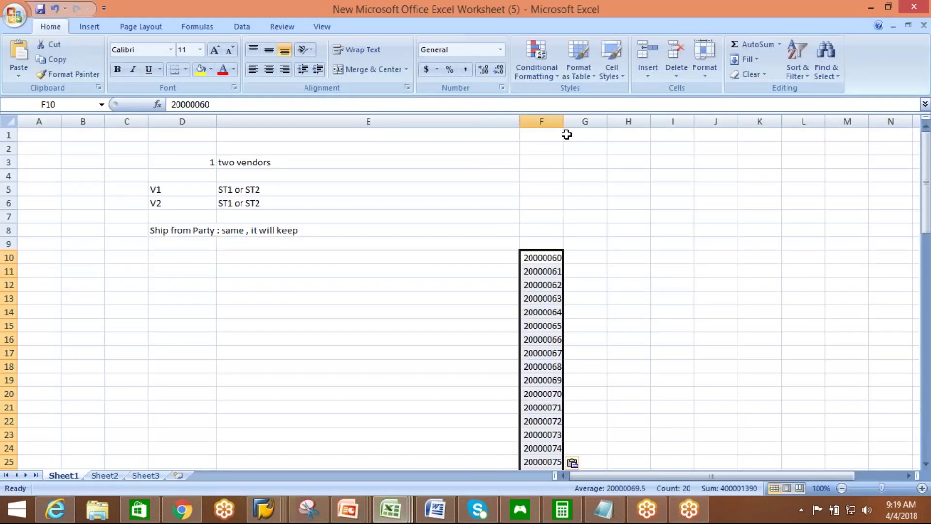
pyautogui.hotkey('ctrl', 'c')
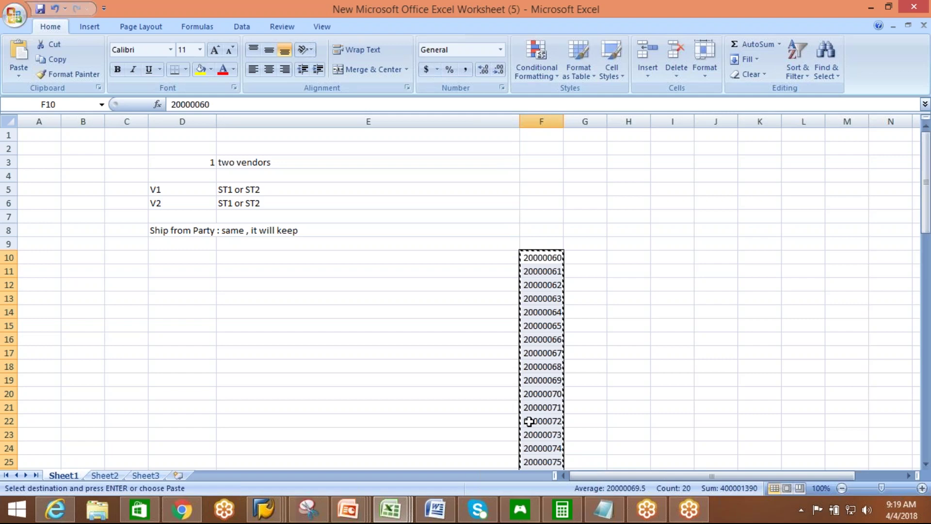
# Return to the SAP warehouse monitor, collapse Documents and open the Physical Stock selection criteria under Stock and Bin.
pyautogui.click(269, 518)
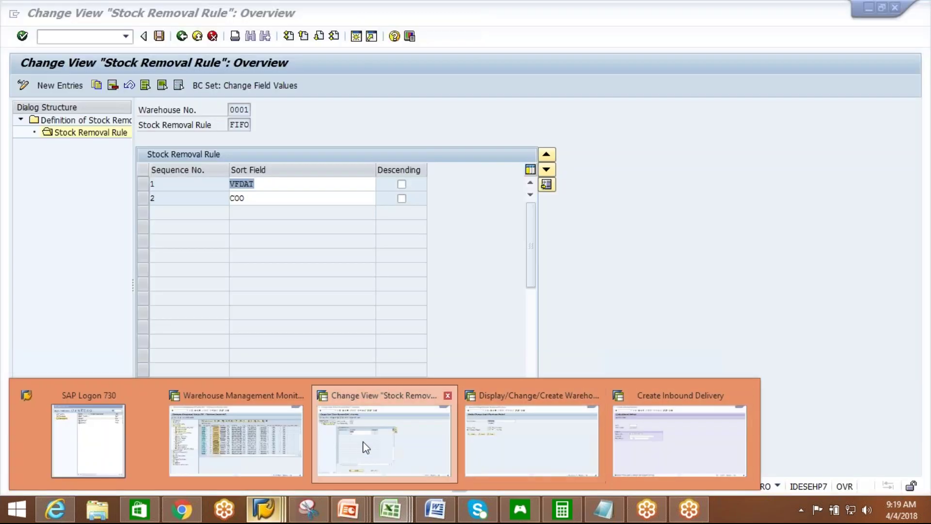
pyautogui.click(364, 443)
pyautogui.click(266, 509)
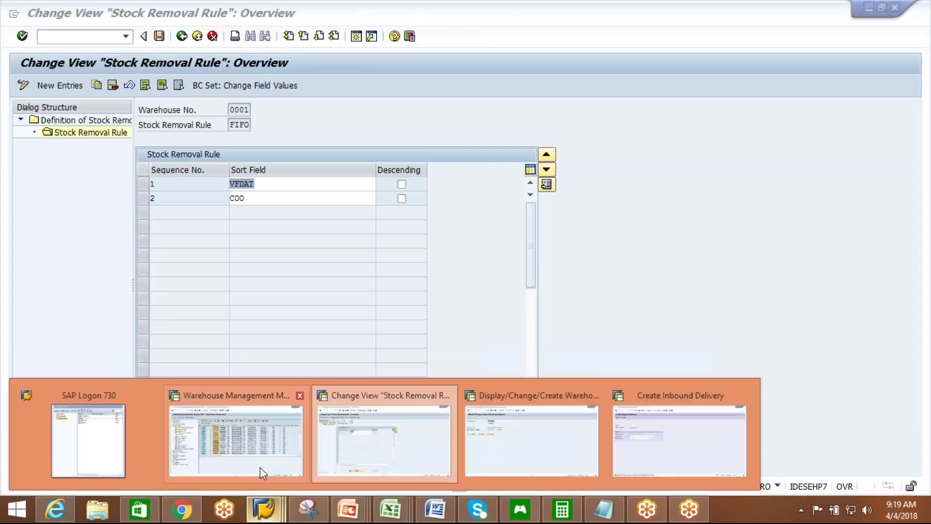
pyautogui.click(260, 467)
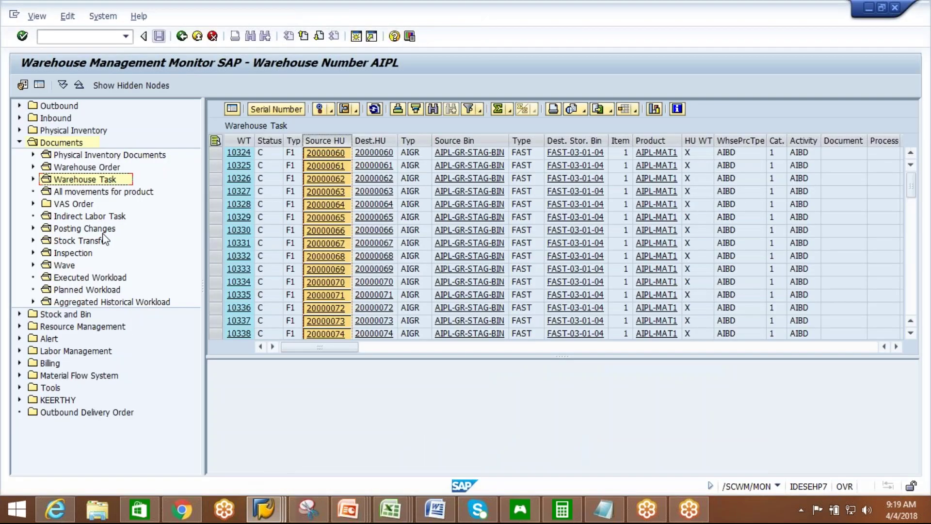
pyautogui.click(19, 142)
pyautogui.click(20, 154)
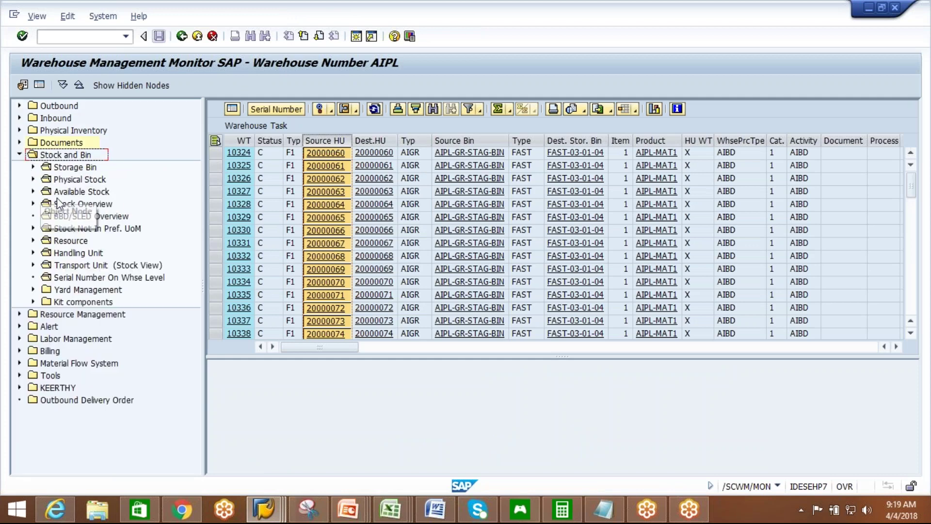
pyautogui.click(32, 179)
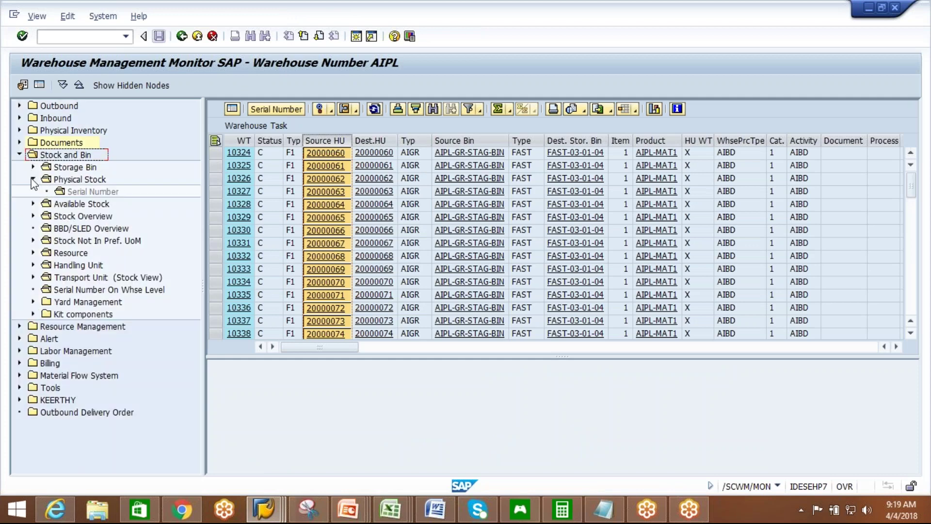
pyautogui.doubleClick(88, 180)
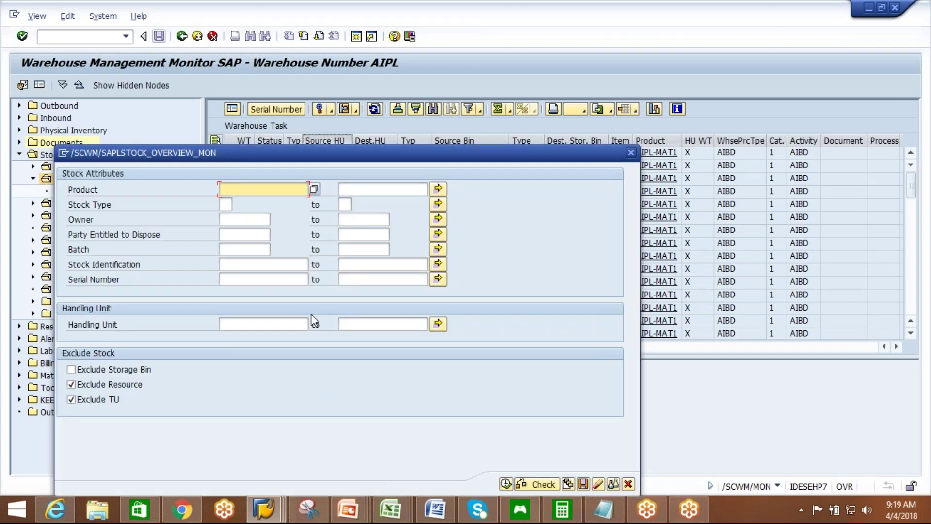
# Insert the copied handling units as multiple single values, run the physical stock selection and highlight the Prod.Desc. column.
pyautogui.click(438, 323)
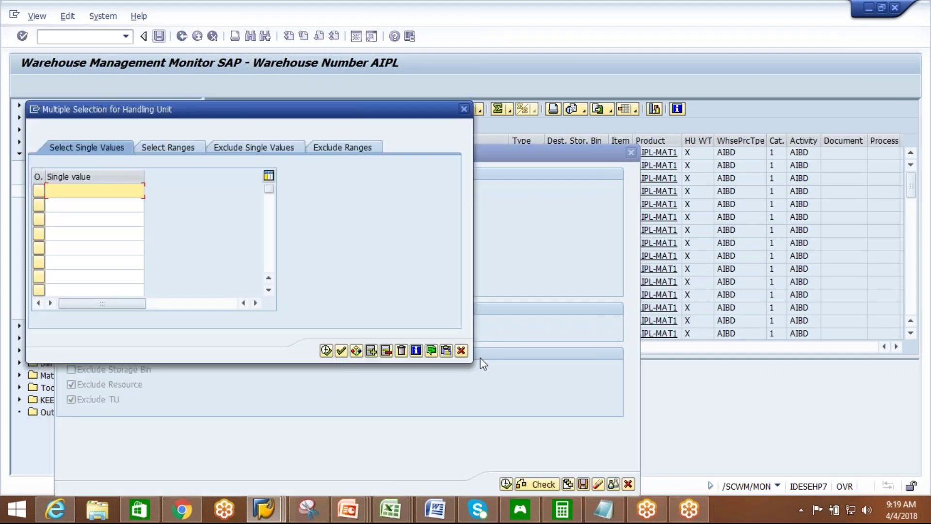
pyautogui.click(446, 350)
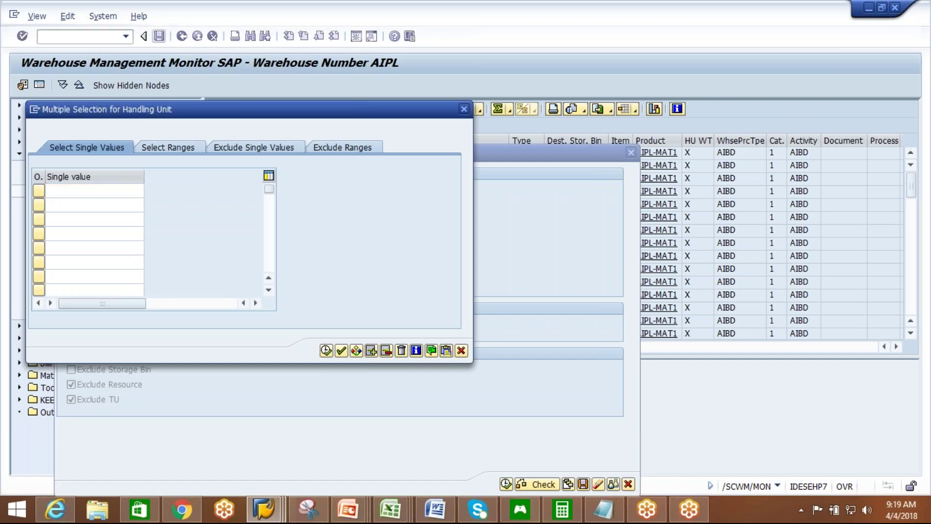
pyautogui.click(341, 350)
pyautogui.press('F8')
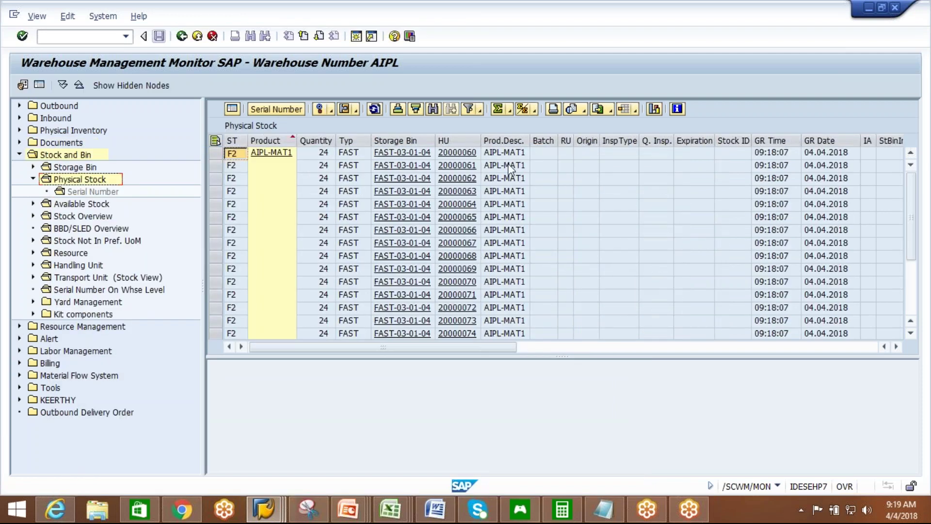
pyautogui.click(502, 139)
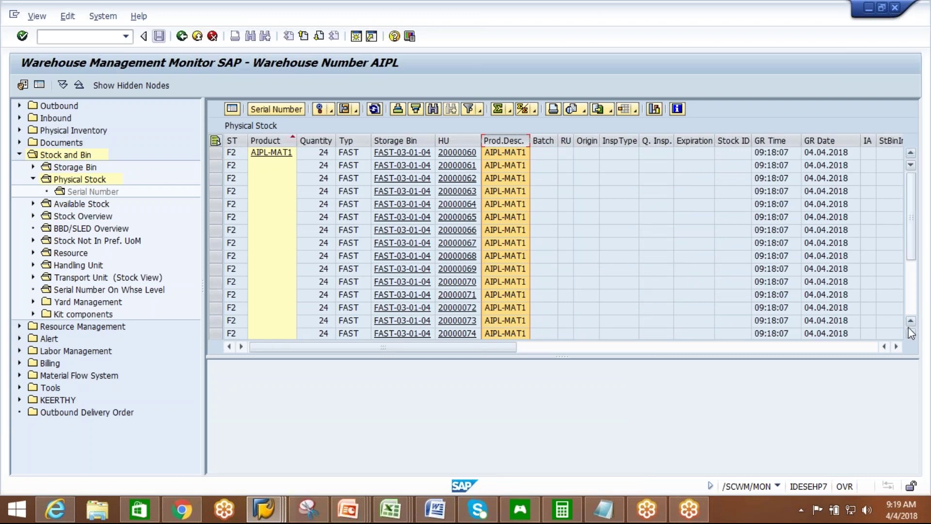
# Review the stock of the listed handling units, reopen the Physical Stock criteria, delete all handling unit values and run the selection.
pyautogui.click(911, 334)
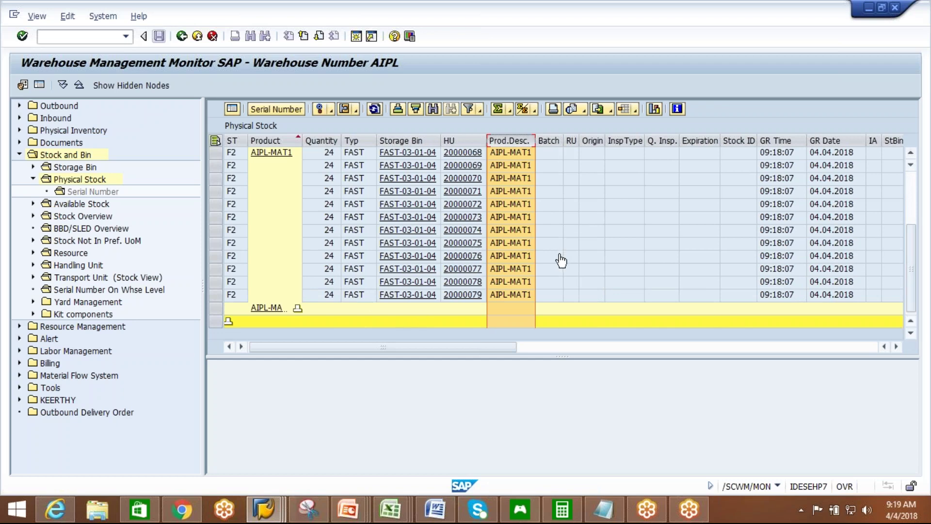
pyautogui.scroll(3, 918, 204)
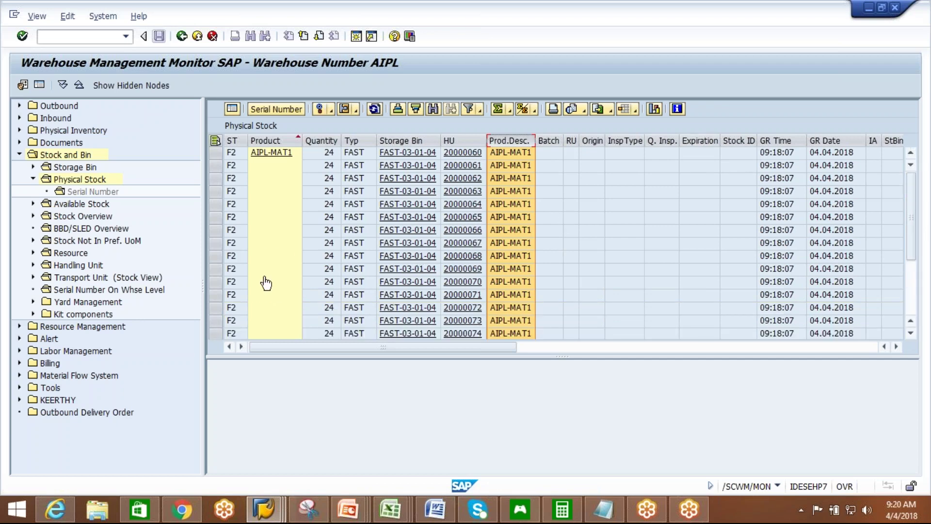
pyautogui.click(96, 185)
pyautogui.click(96, 191)
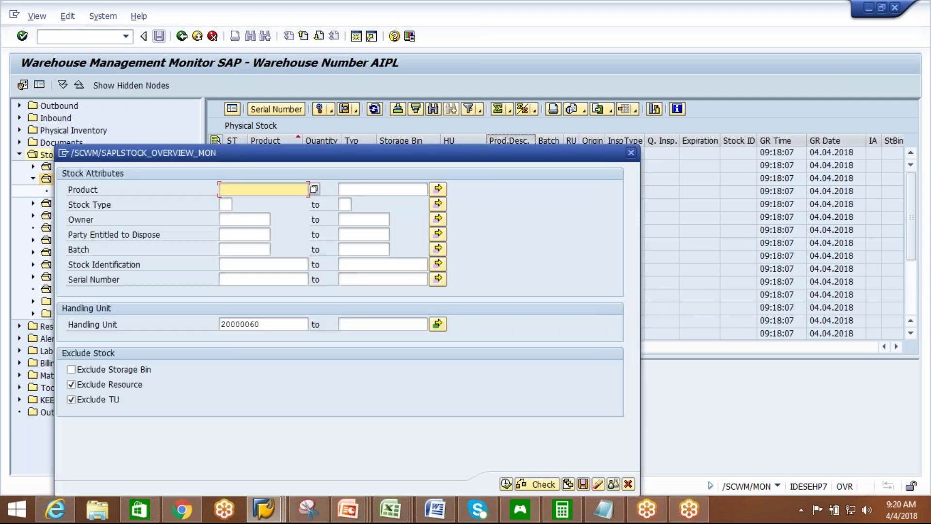
pyautogui.moveTo(270, 322); pyautogui.dragTo(205, 331)
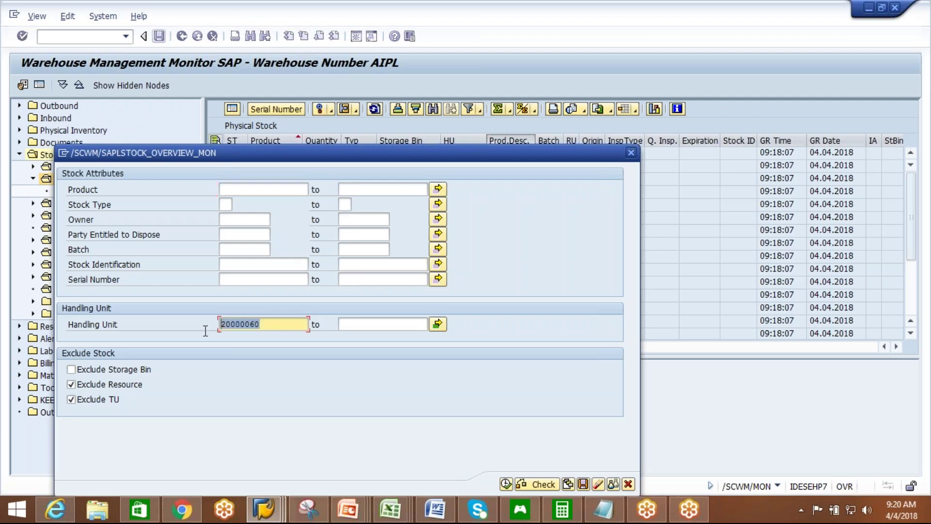
pyautogui.click(438, 324)
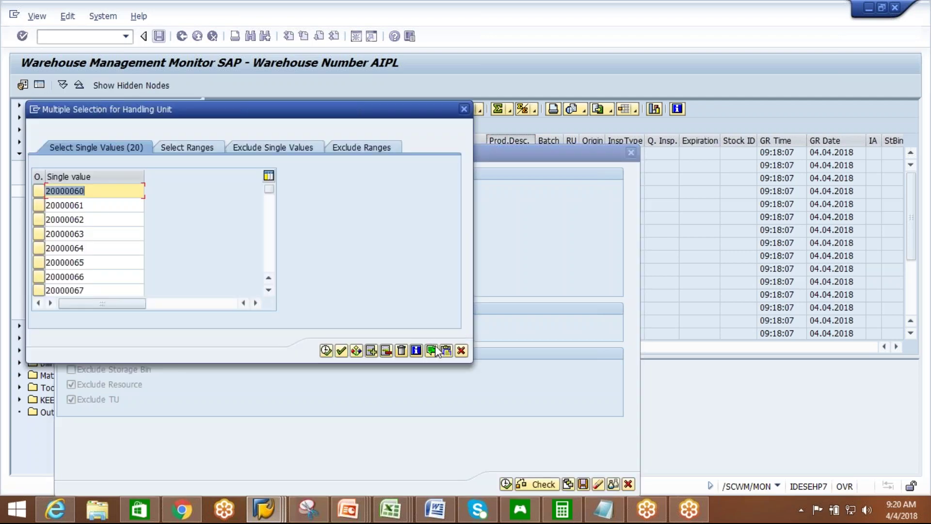
pyautogui.click(402, 351)
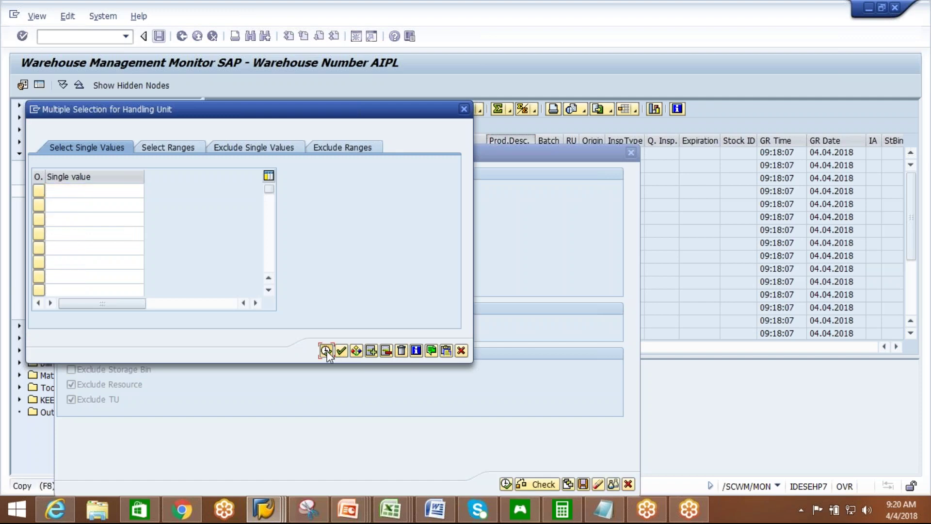
pyautogui.click(326, 350)
pyautogui.click(506, 484)
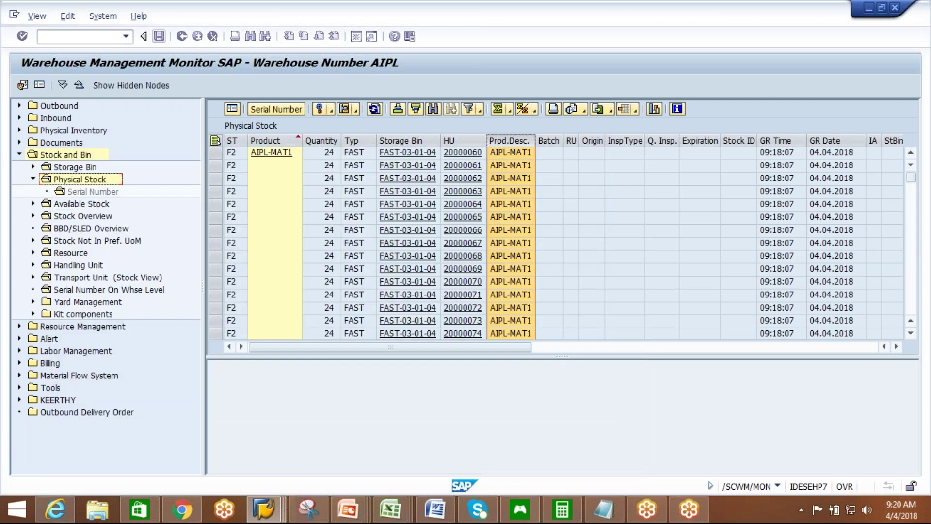
# Reopen the Physical Stock criteria, choose AIPL-MAT2 as the product and run the selection.
pyautogui.doubleClick(105, 183)
pyautogui.click(281, 190)
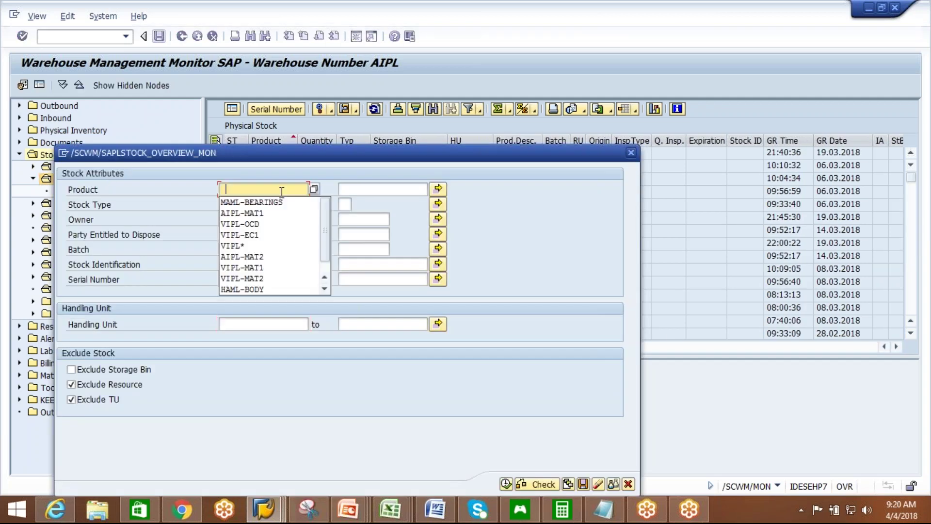
pyautogui.click(270, 211)
pyautogui.press('BackSpace')
pyautogui.click(271, 212)
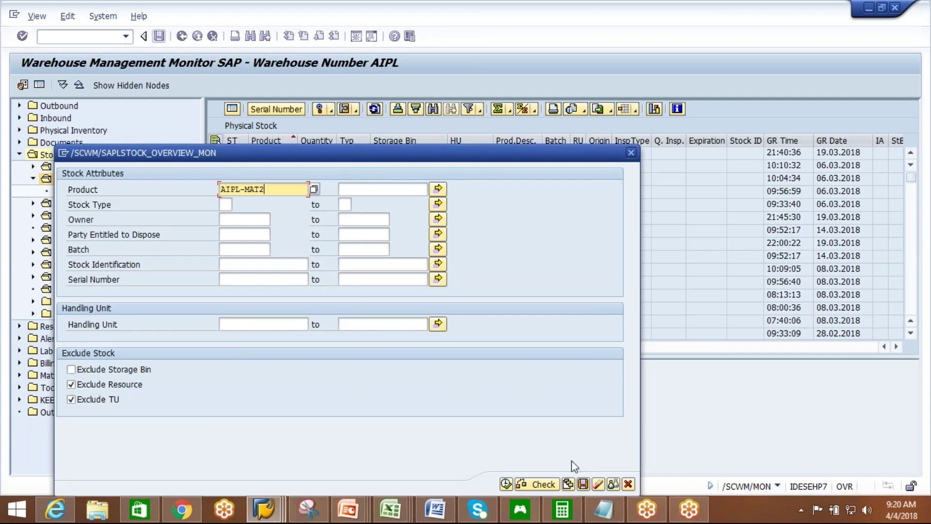
pyautogui.click(506, 484)
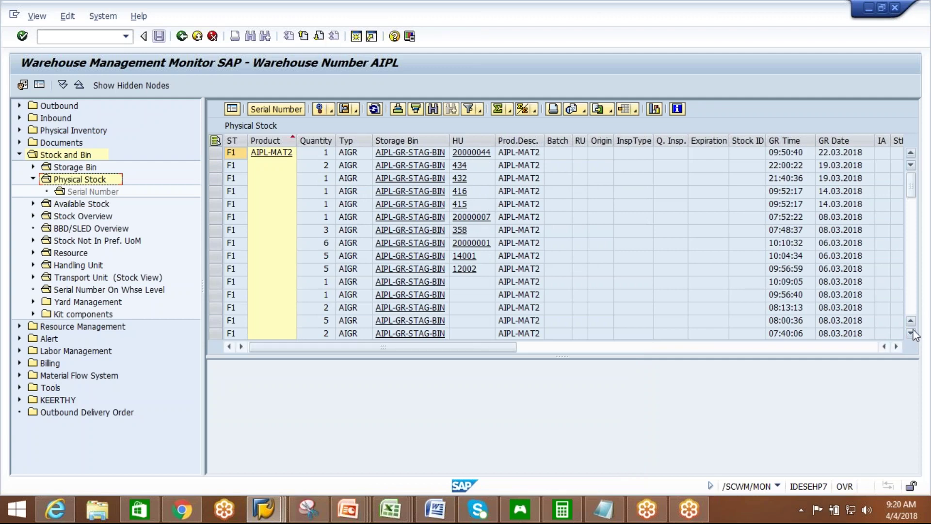
# Examine the AIPL-MAT2 stock rows received on 04.04.2018, marking the lines for bins SLOW-01-01-03 and SLOW-01-02-01.
pyautogui.scroll(-8, 911, 333)
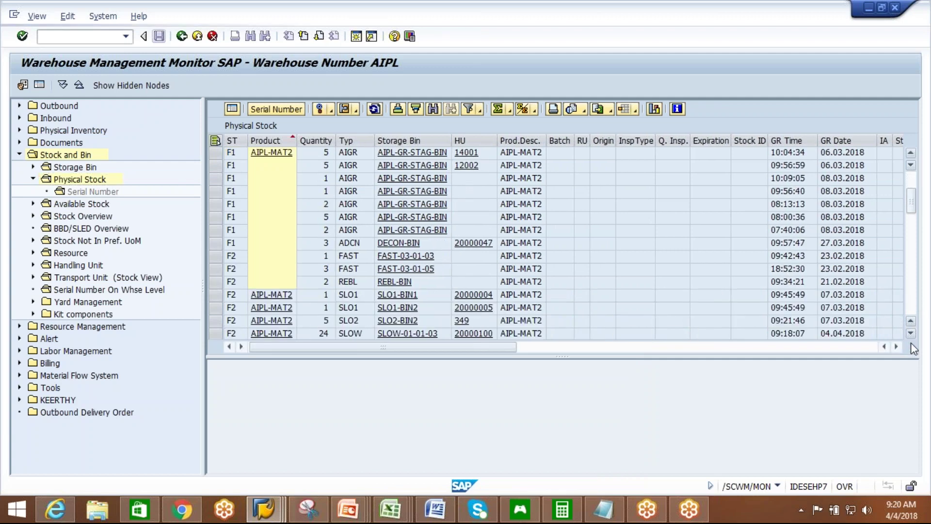
pyautogui.scroll(-5, 911, 335)
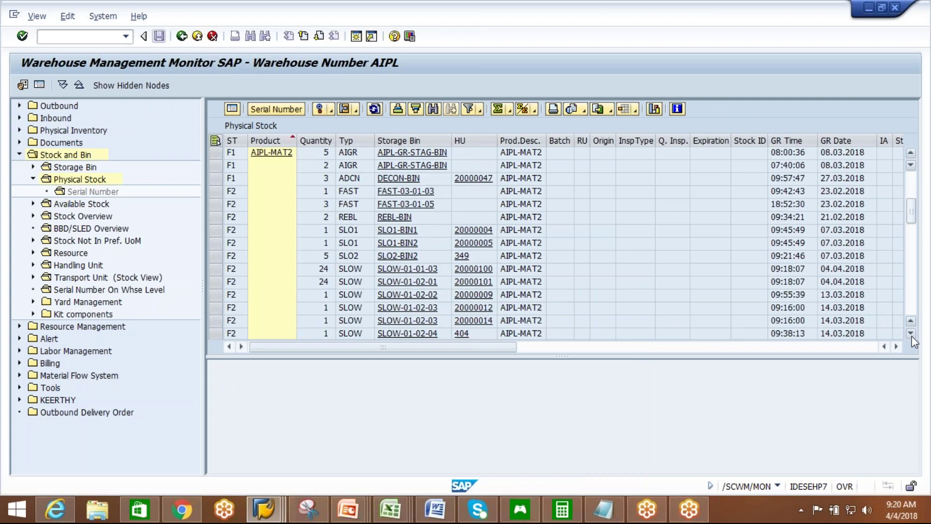
pyautogui.click(231, 269)
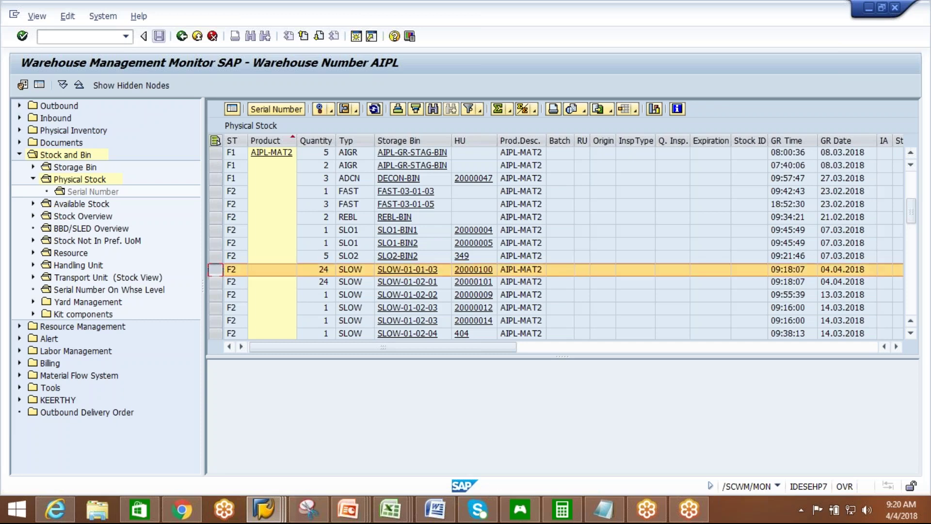
pyautogui.keyDown('ctrl'); pyautogui.click(215, 282); pyautogui.keyUp('ctrl')
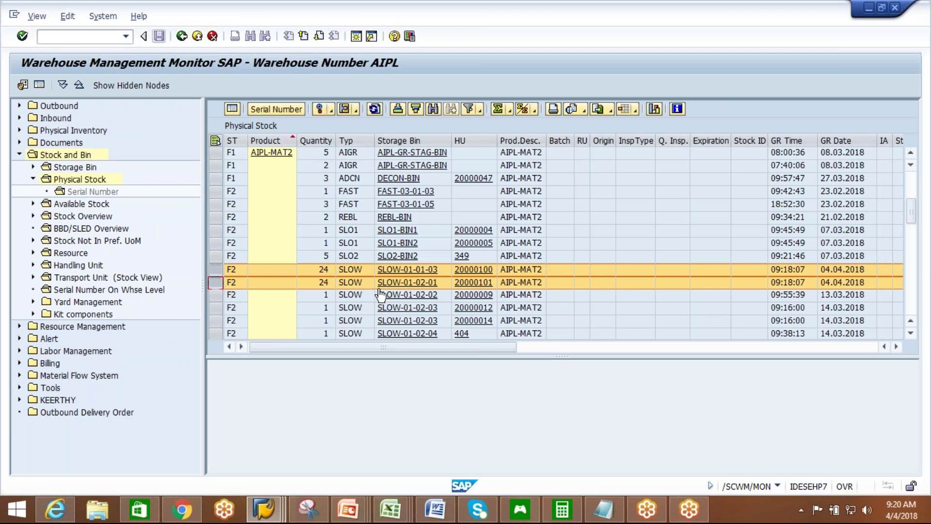
pyautogui.click(912, 334)
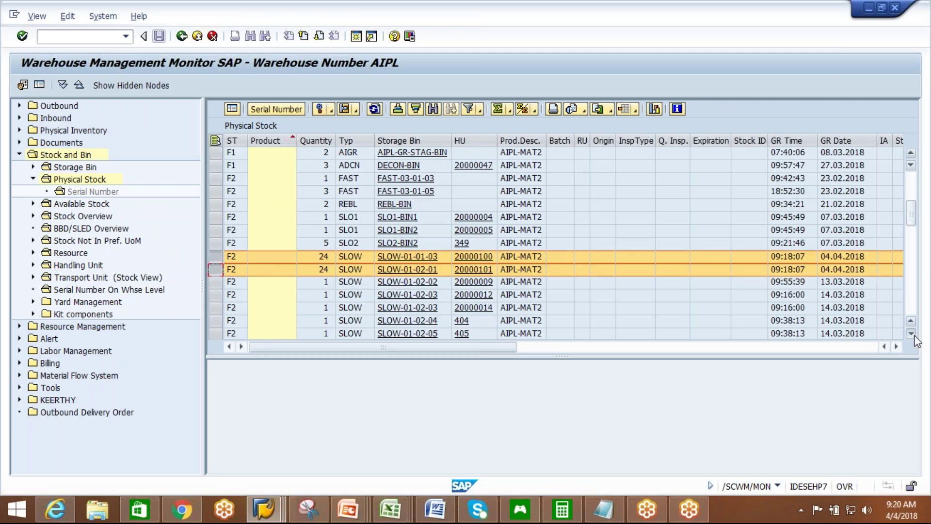
pyautogui.scroll(-4, 915, 340)
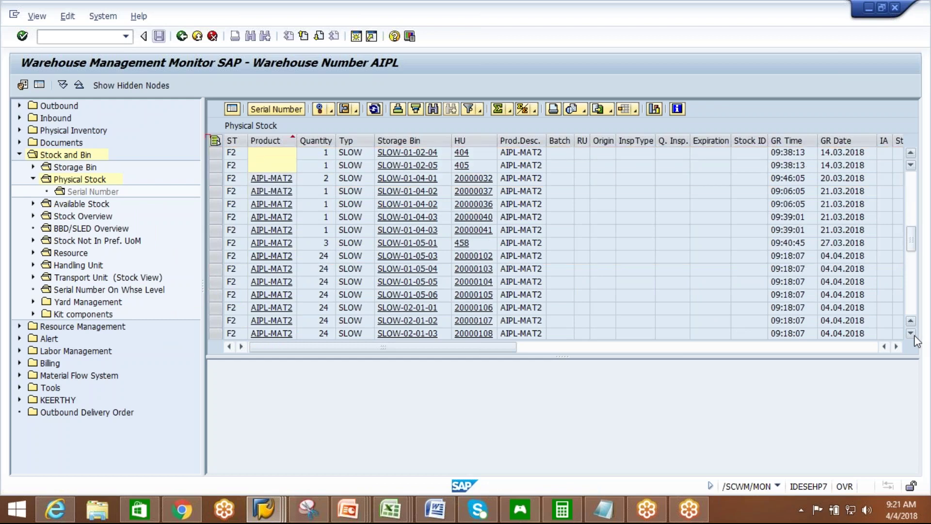
pyautogui.click(911, 333)
pyautogui.scroll(-2, 915, 339)
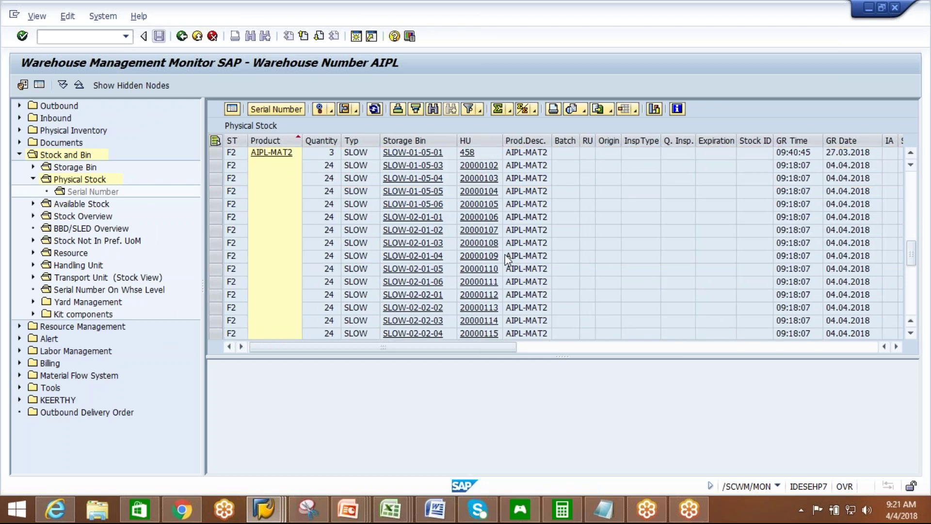
# Leave the warehouse monitor, switch to the SAP ERP session and exit the Create Inbound Delivery transaction.
pyautogui.click(182, 36)
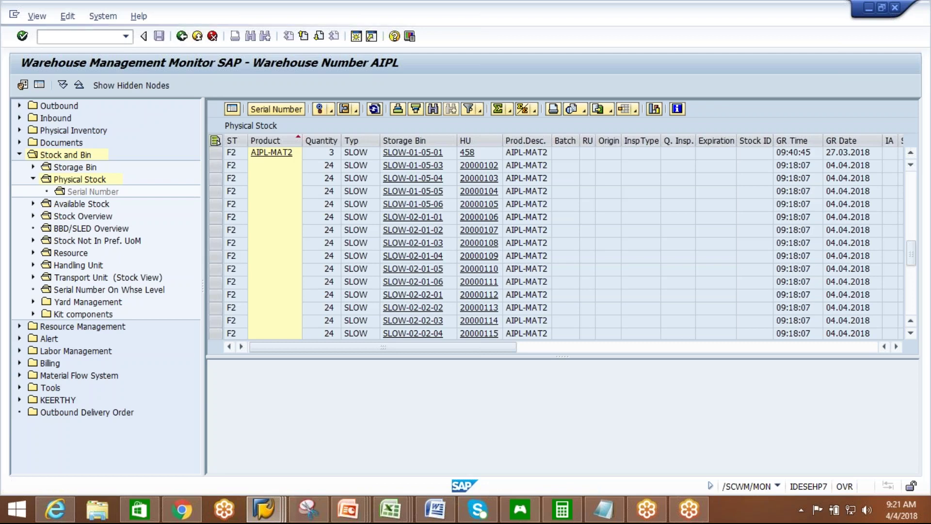
pyautogui.click(197, 36)
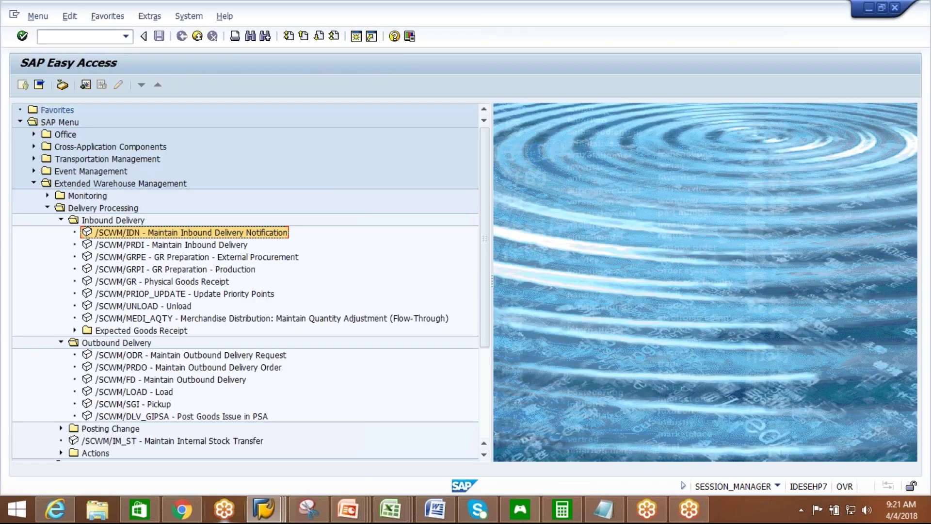
pyautogui.click(271, 508)
pyautogui.click(720, 461)
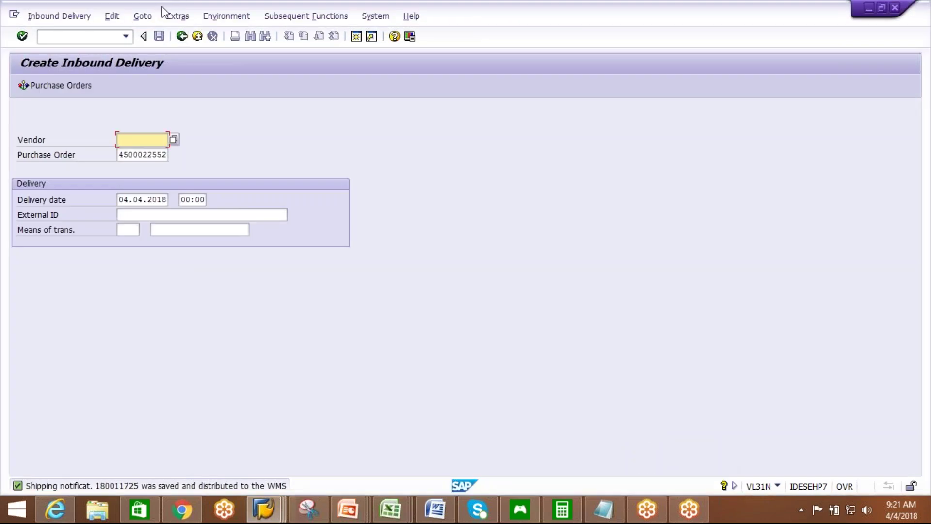
pyautogui.click(181, 36)
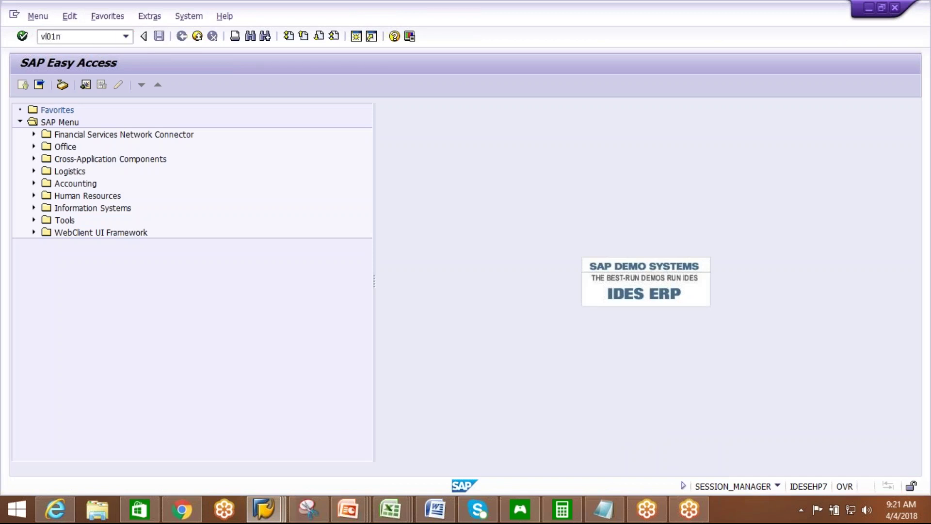
# Start transaction VL01N and create an outbound delivery for shipping point AIPS with reference to the first suggested sales order.
pyautogui.press('Return')
pyautogui.click(137, 139)
pyautogui.write('aips')
pyautogui.click(146, 199)
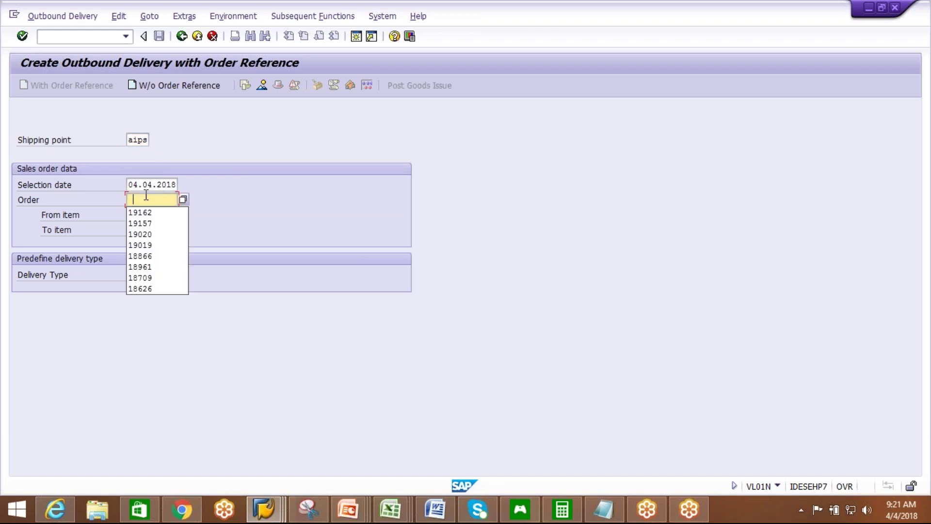
pyautogui.click(146, 213)
pyautogui.press('Return')
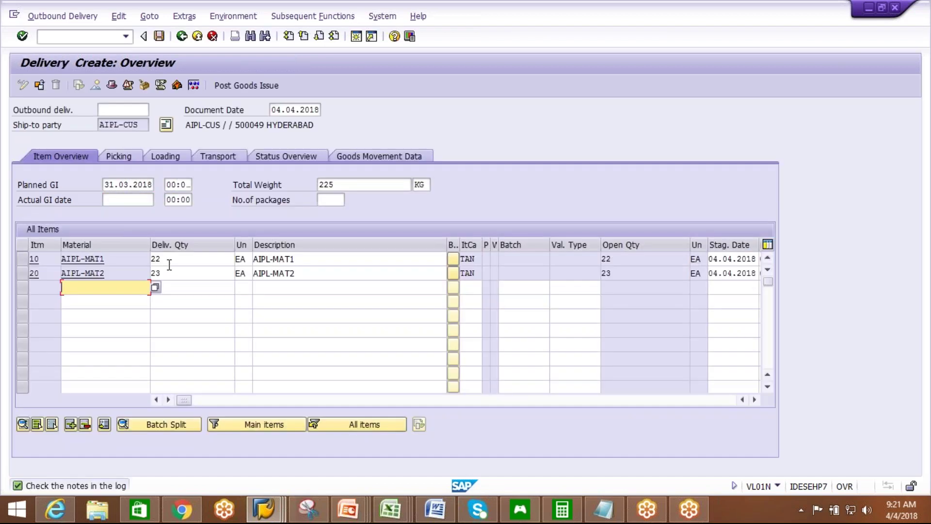
# Set the delivery quantities of AIPL-MAT1 and AIPL-MAT2 to 3 EA each and save the outbound delivery.
pyautogui.click(170, 261)
pyautogui.press('BackSpace')
pyautogui.press('BackSpace')
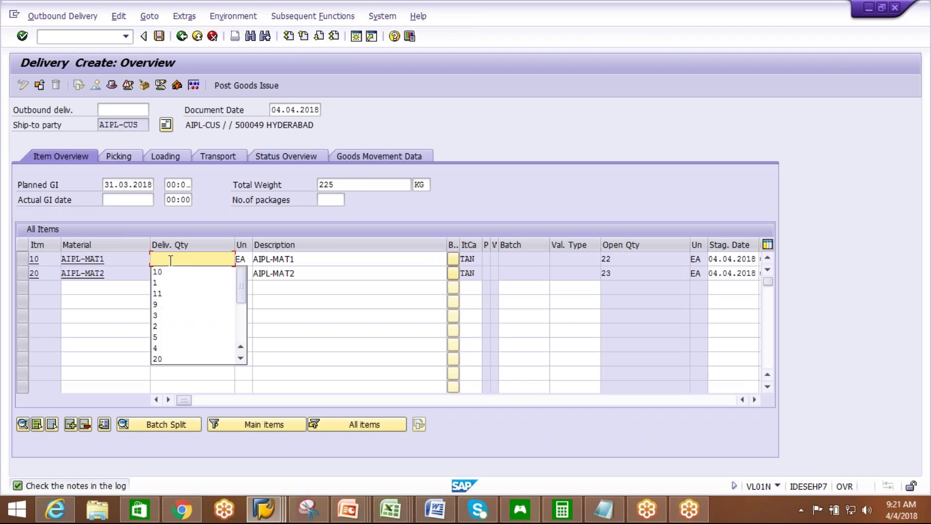
pyautogui.write('3')
pyautogui.click(168, 274)
pyautogui.click(167, 275)
pyautogui.press('BackSpace')
pyautogui.press('BackSpace')
pyautogui.write('3')
pyautogui.press('Return')
pyautogui.press('Return')
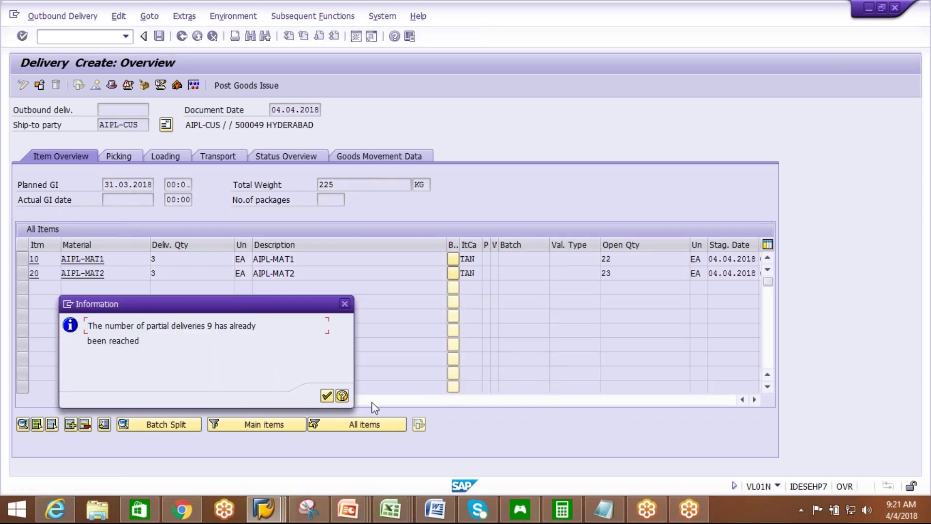
pyautogui.click(327, 395)
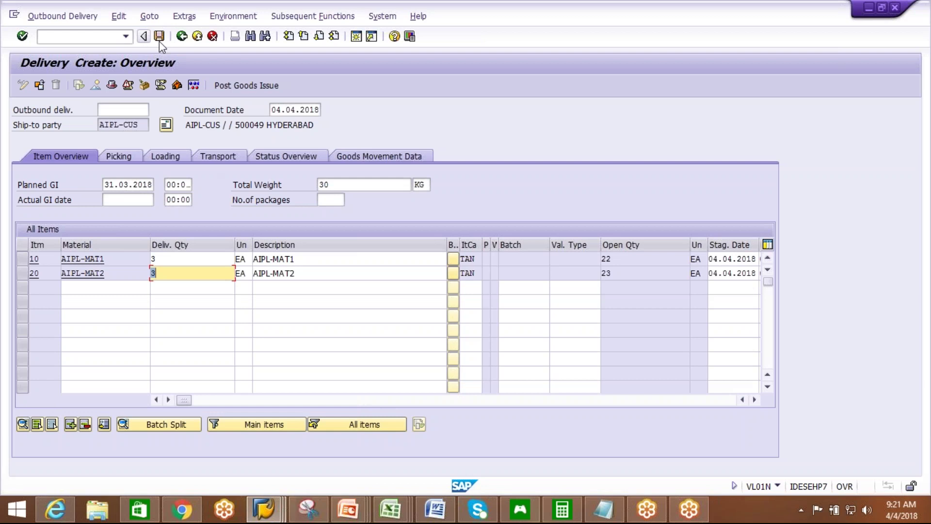
pyautogui.click(159, 42)
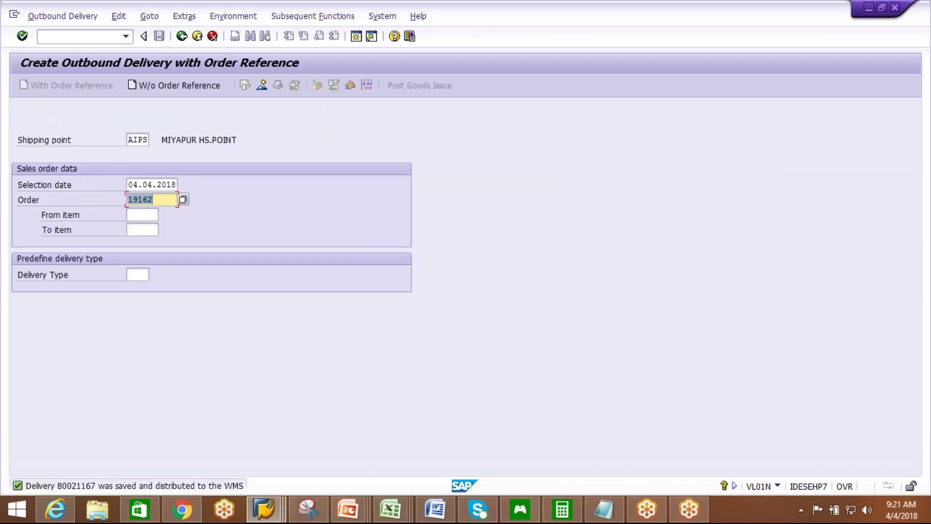
# Switch to the EWM session, list the active requests in Maintain Outbound Delivery Request and select the request for the saved delivery.
pyautogui.click(275, 506)
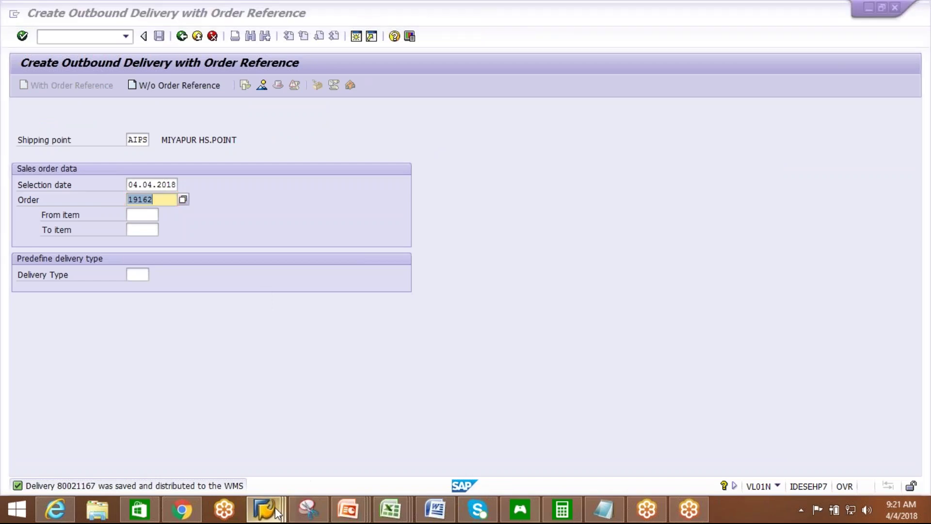
pyautogui.click(271, 446)
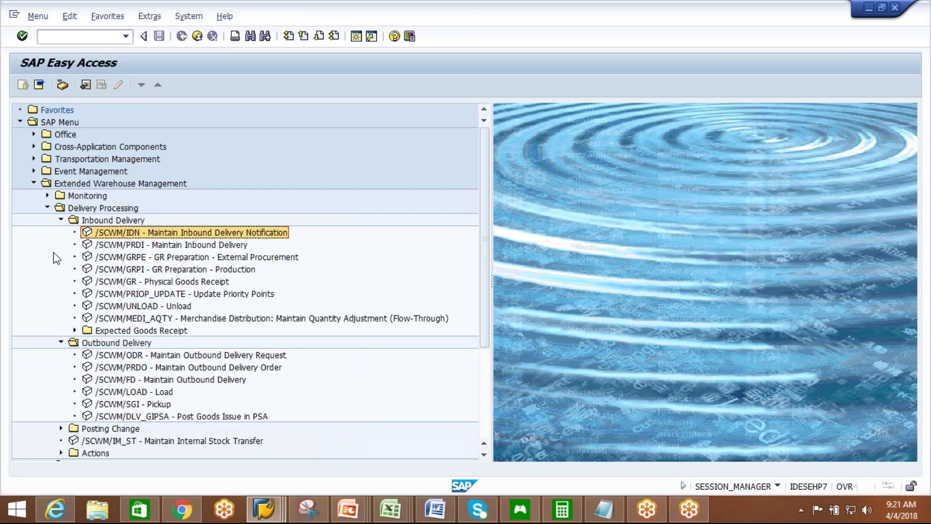
pyautogui.click(60, 220)
pyautogui.doubleClick(197, 244)
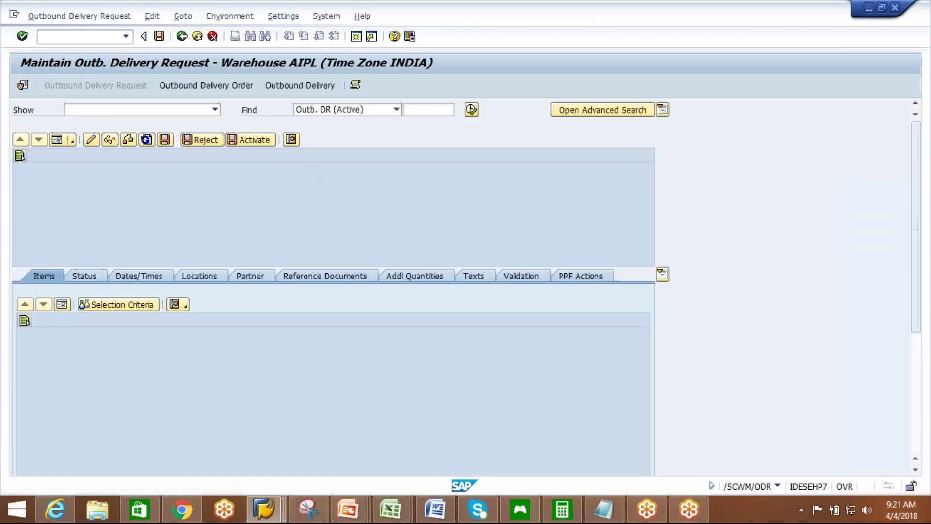
pyautogui.click(471, 109)
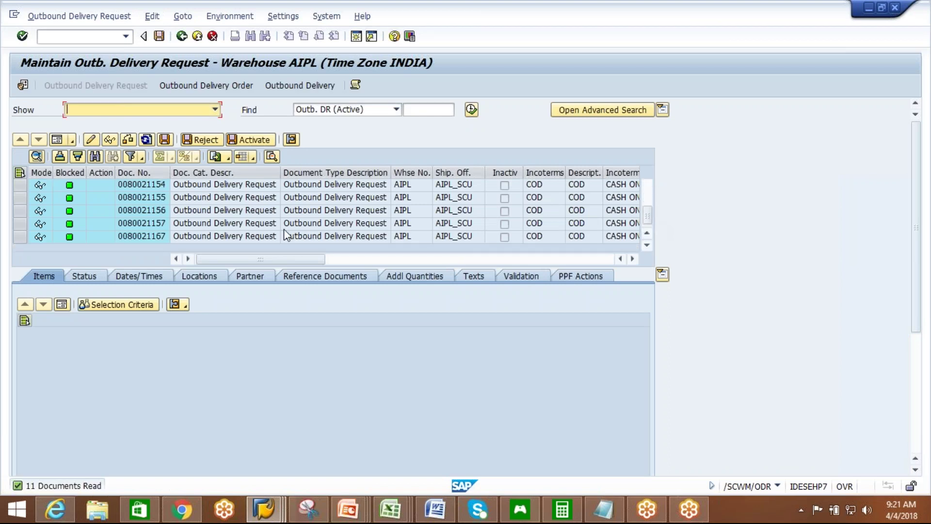
pyautogui.click(159, 236)
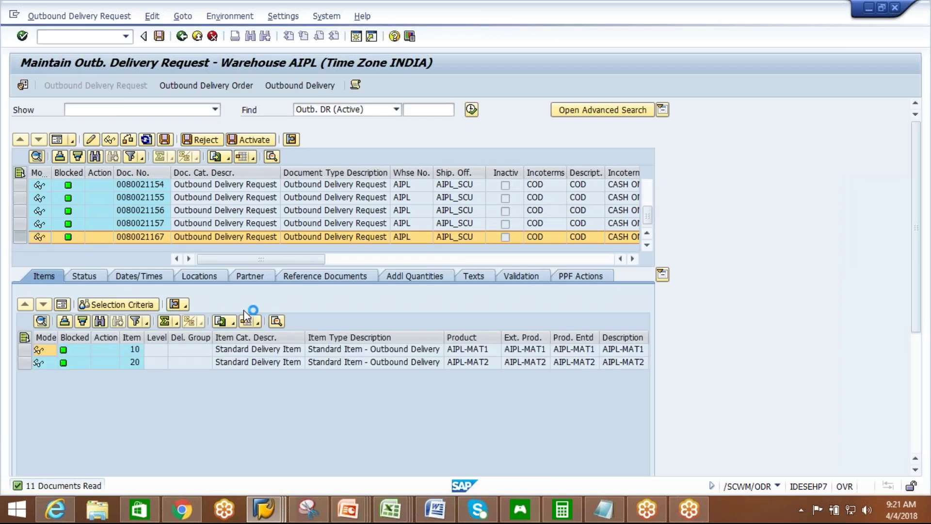
# Go to the request's outbound delivery order and open the stock removal warehouse task creation for it.
pyautogui.click(232, 90)
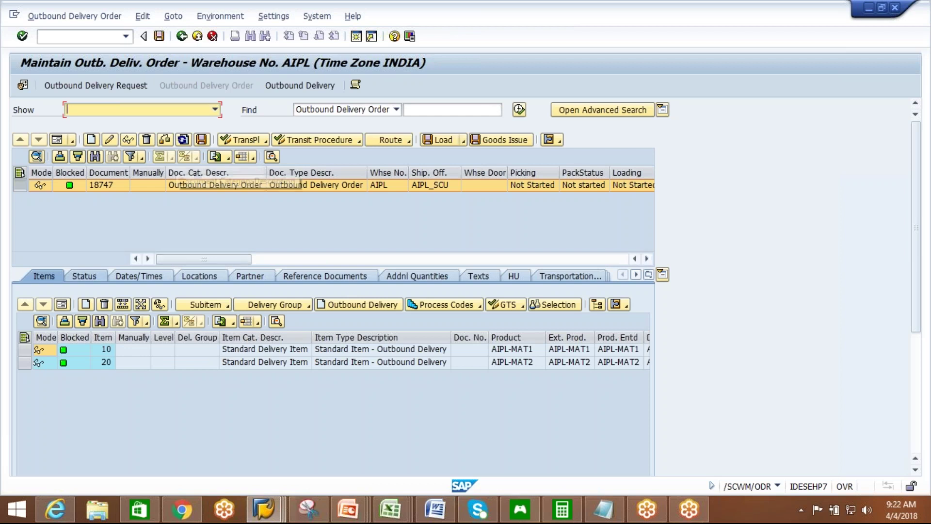
pyautogui.click(75, 16)
pyautogui.moveTo(97, 49)
pyautogui.click(175, 50)
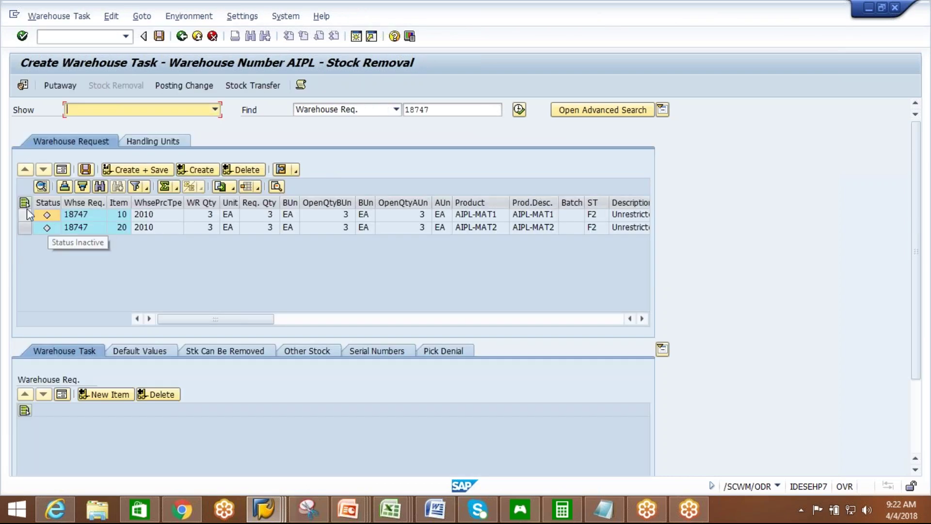
# Generate draft warehouse tasks for items 10 and 20 and leave the task creation without saving them.
pyautogui.click(25, 214)
pyautogui.click(196, 169)
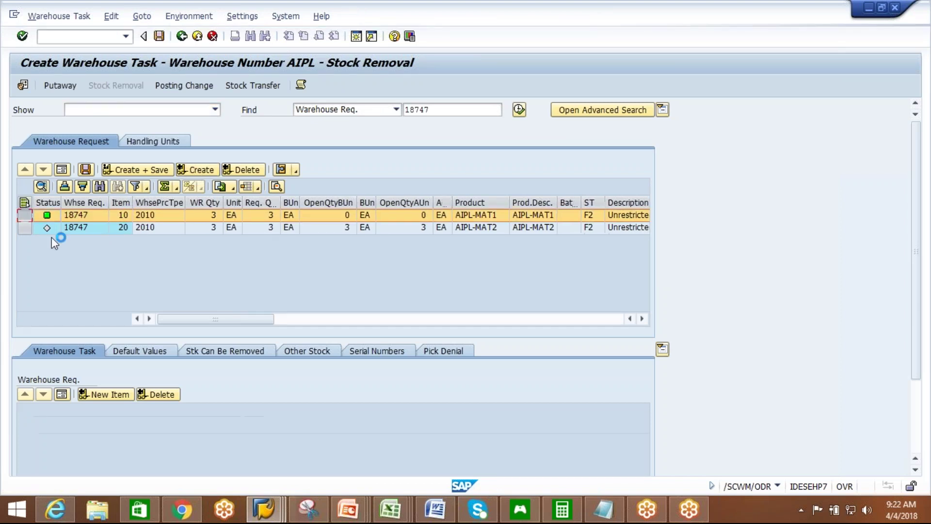
pyautogui.click(195, 173)
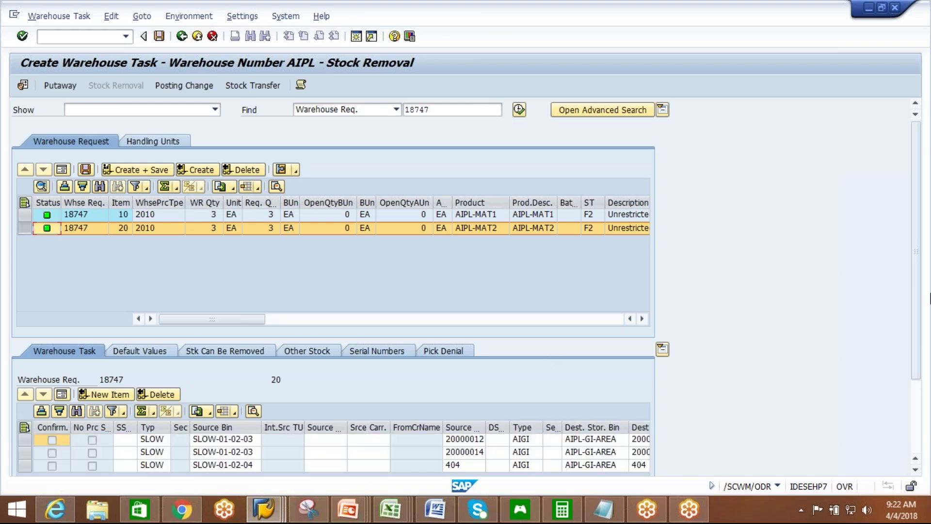
pyautogui.scroll(-3, 927, 363)
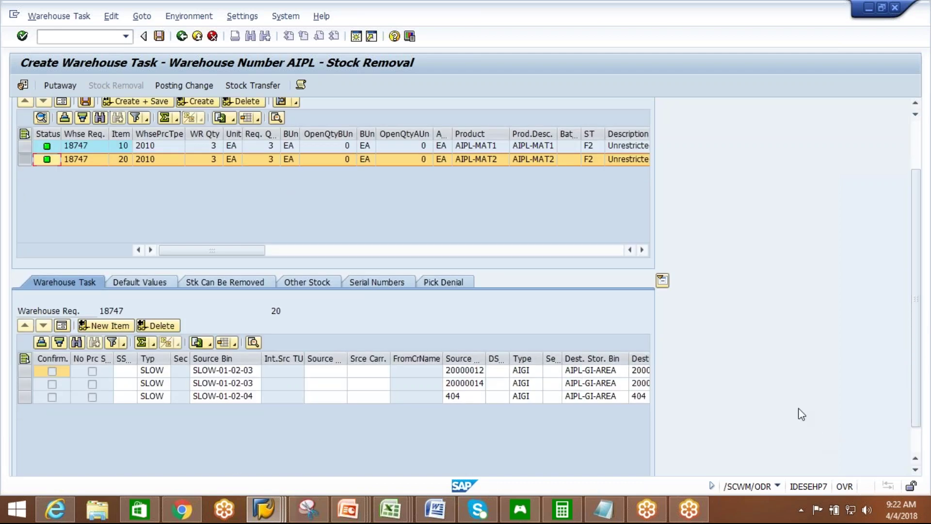
pyautogui.moveTo(915, 343); pyautogui.dragTo(917, 313)
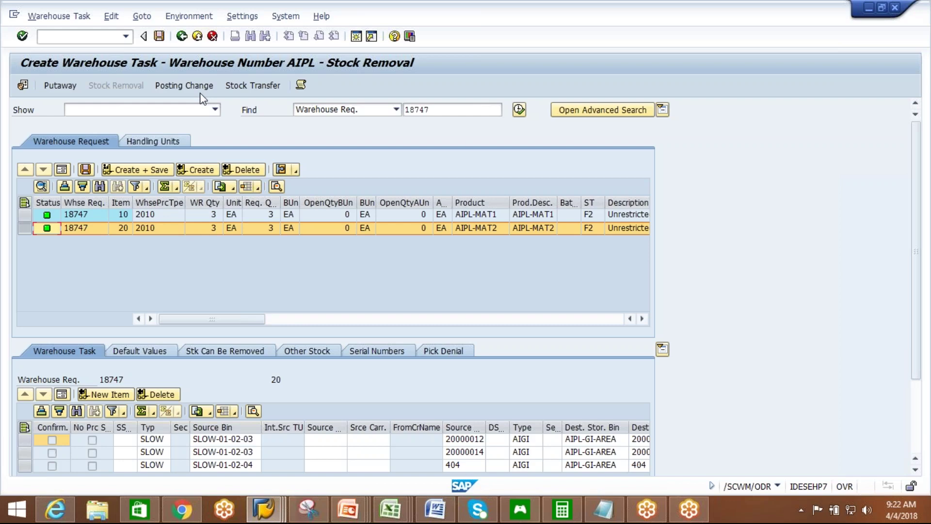
pyautogui.click(182, 36)
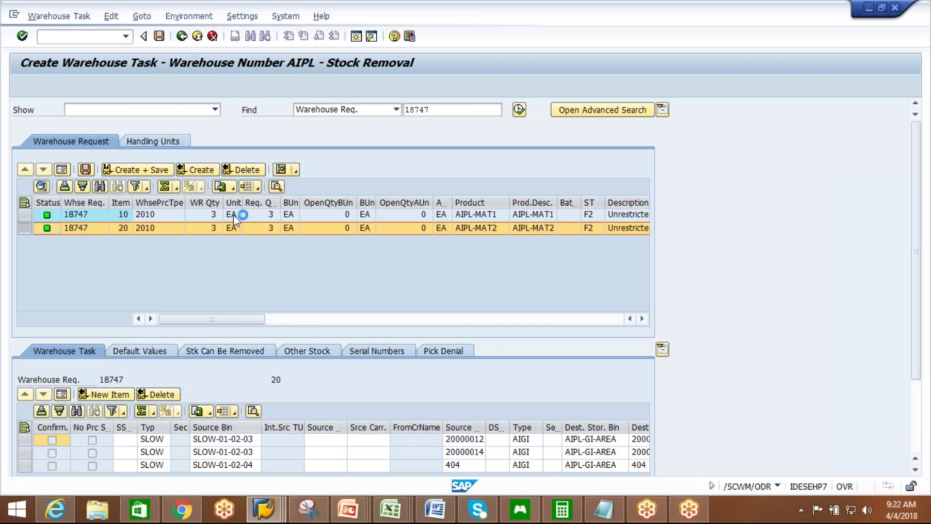
pyautogui.click(257, 265)
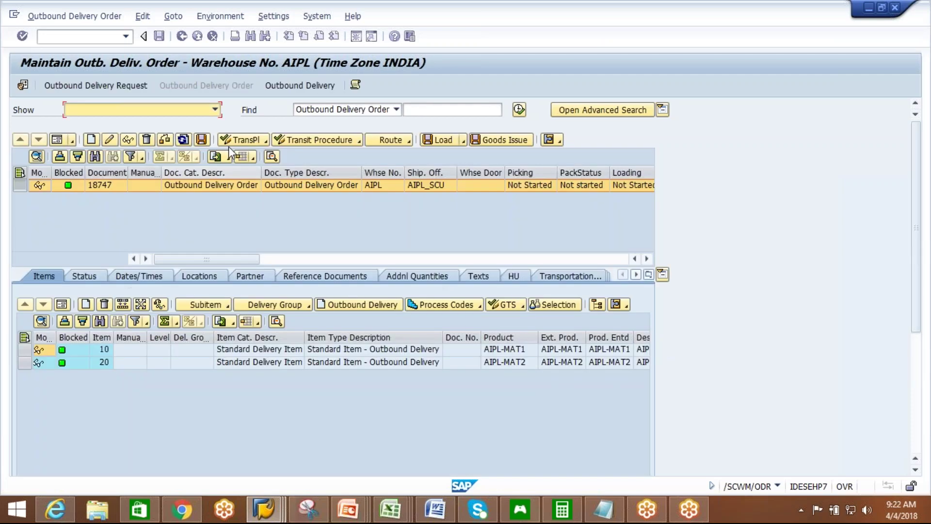
# Run transaction /n/scwm/mat1 and open warehouse product AIPL-MAT2 in warehouse AIPL for changing.
pyautogui.click(182, 36)
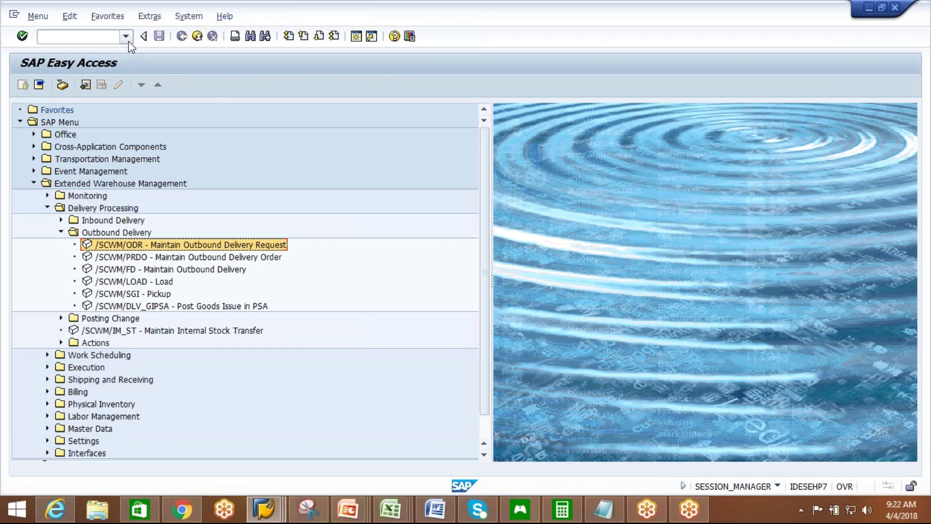
pyautogui.click(126, 36)
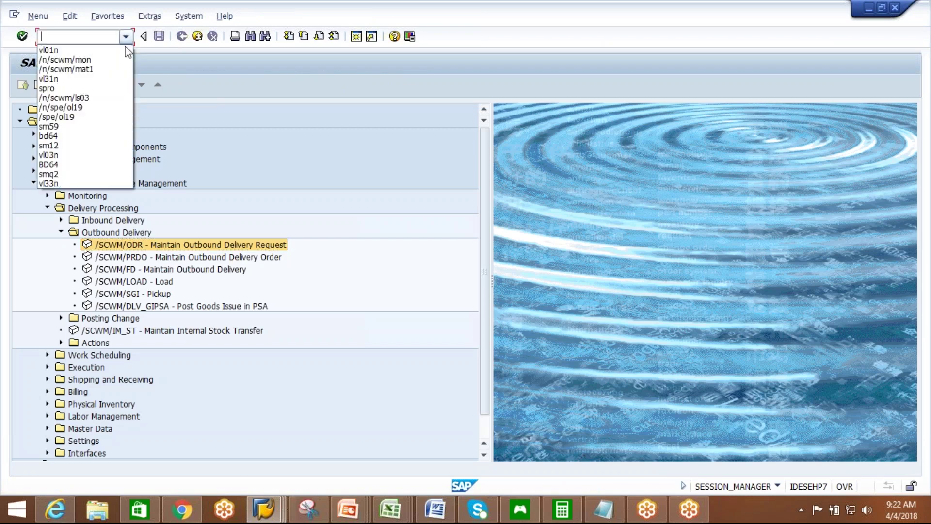
pyautogui.click(111, 68)
pyautogui.press('Return')
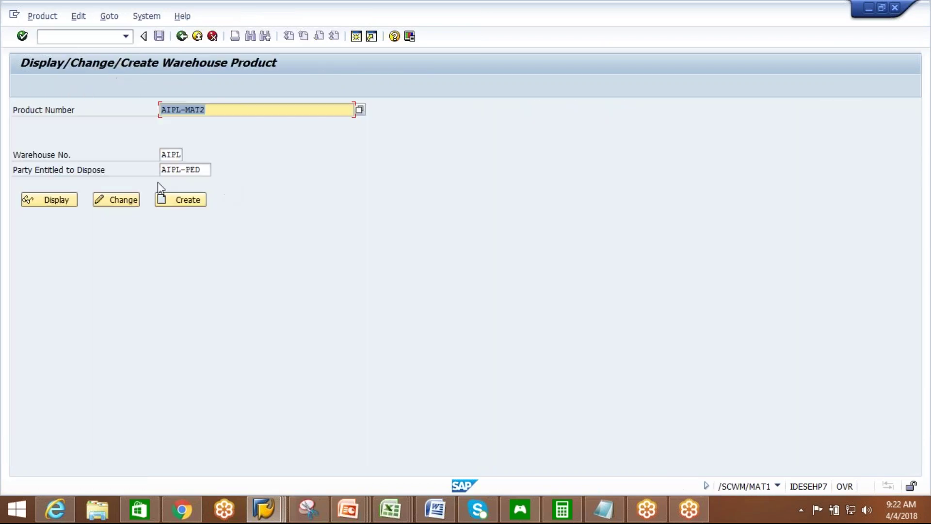
pyautogui.click(127, 203)
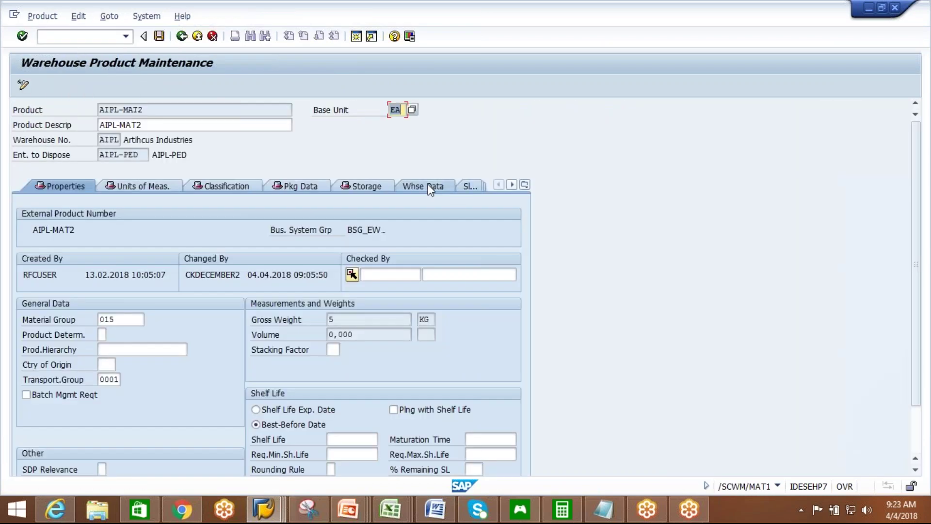
# Fill in the process type determination indicator in AIPL-MAT2's warehouse data and save the product.
pyautogui.click(429, 188)
pyautogui.click(157, 244)
pyautogui.click(168, 244)
pyautogui.click(157, 256)
pyautogui.click(160, 37)
pyautogui.click(182, 36)
# Open warehouse product AIPL-MAT1 for changing and show its warehouse data.
pyautogui.click(227, 113)
pyautogui.press('BackSpace')
pyautogui.write('1')
pyautogui.press('Return')
pyautogui.click(123, 201)
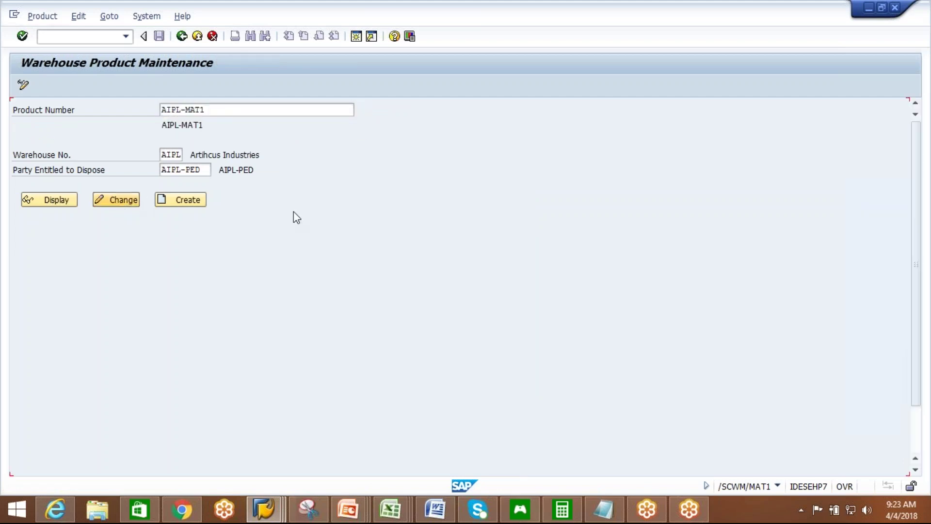
pyautogui.click(425, 190)
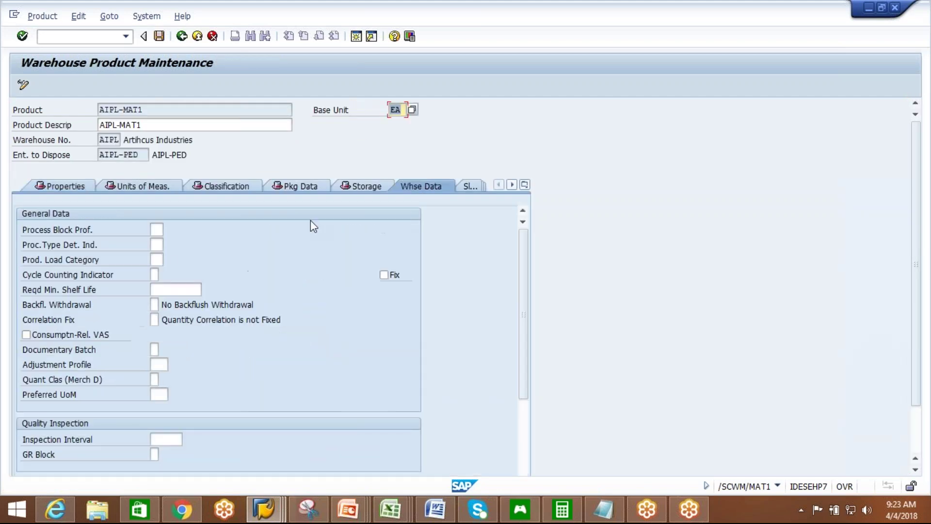
# Set AIPL-MAT1's process type determination indicator to A1 and return to the SAP Easy Access menu.
pyautogui.click(157, 245)
pyautogui.press('Down')
pyautogui.press('Return')
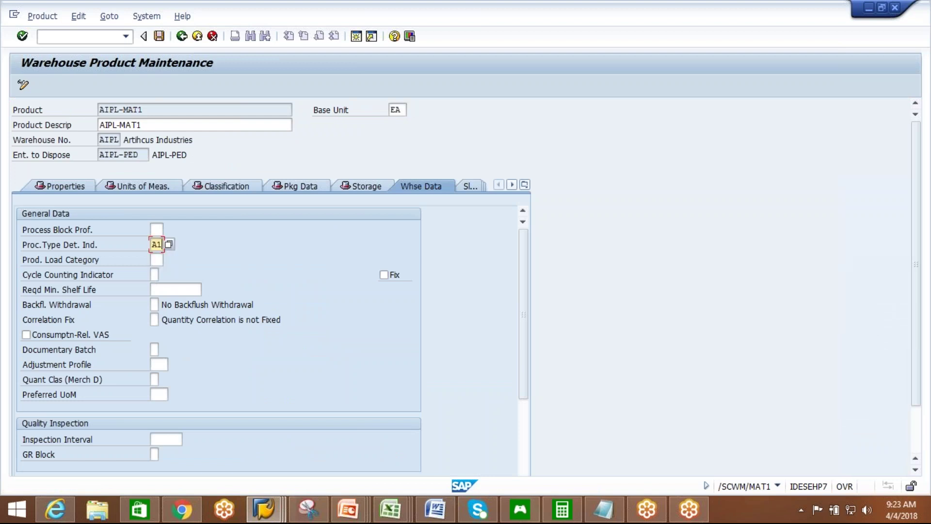
pyautogui.press('Return')
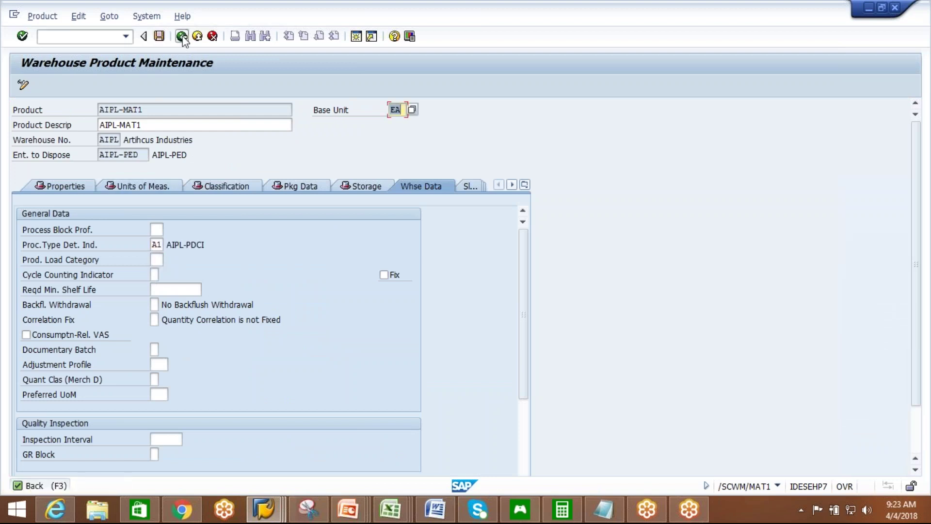
pyautogui.click(183, 37)
pyautogui.click(182, 36)
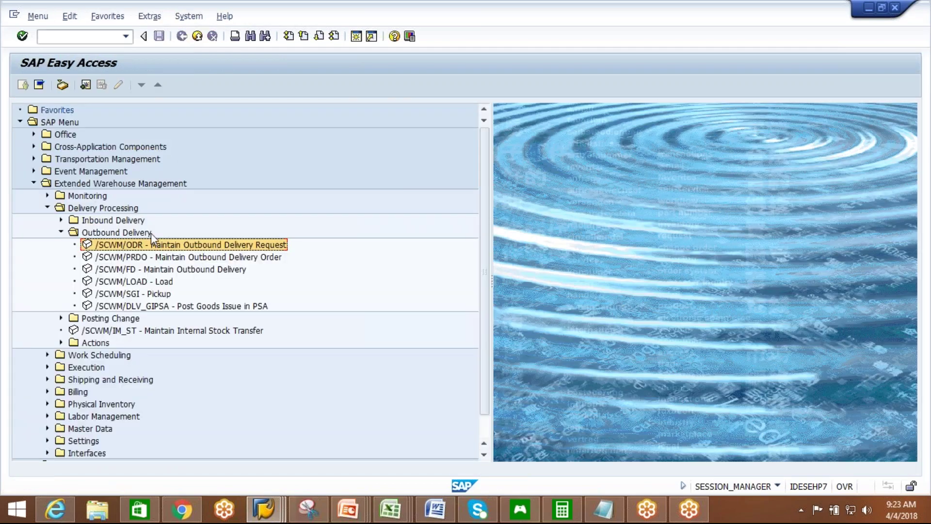
# Reopen Maintain Outbound Delivery Request, list all active requests and go to the outbound delivery order of the saved delivery.
pyautogui.doubleClick(151, 246)
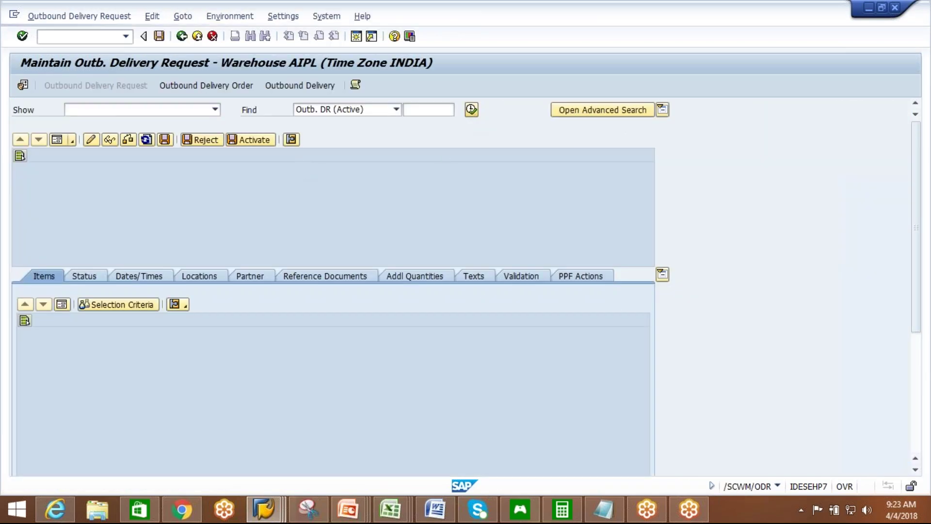
pyautogui.click(235, 266)
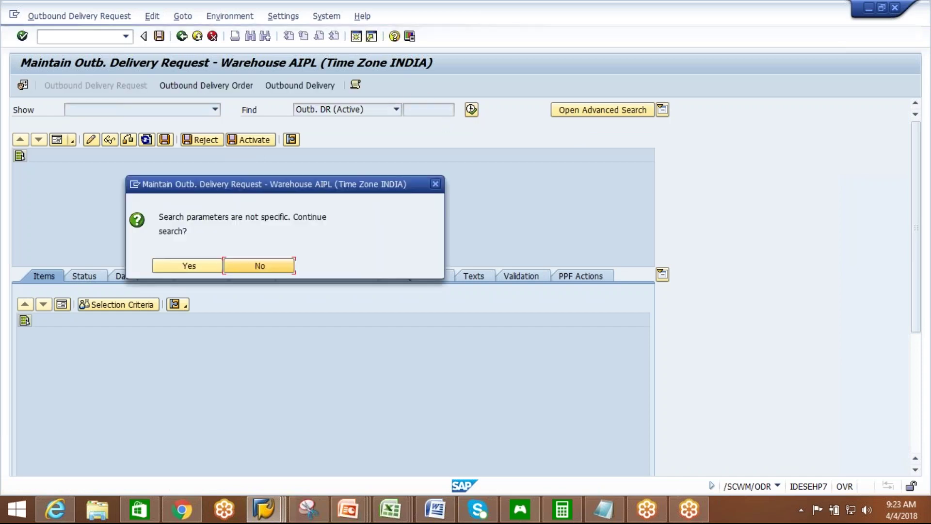
pyautogui.click(190, 266)
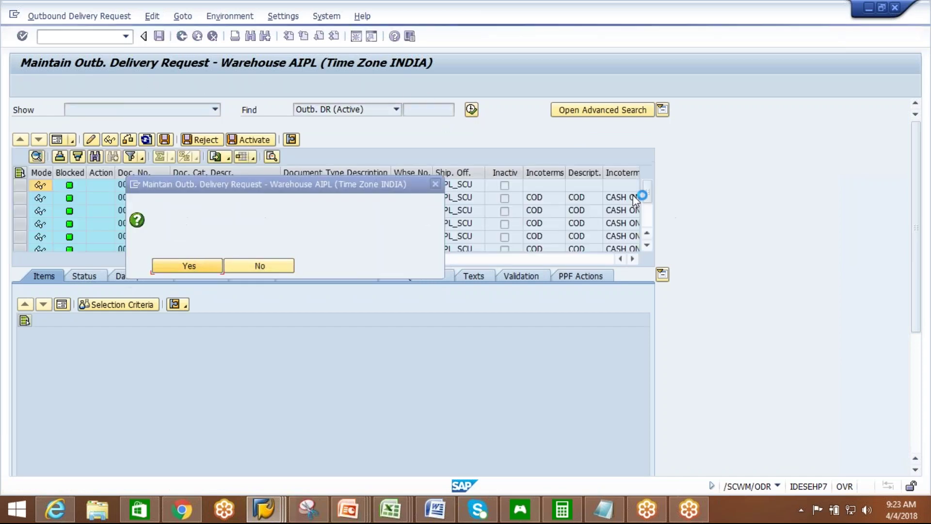
pyautogui.click(647, 246)
pyautogui.click(151, 240)
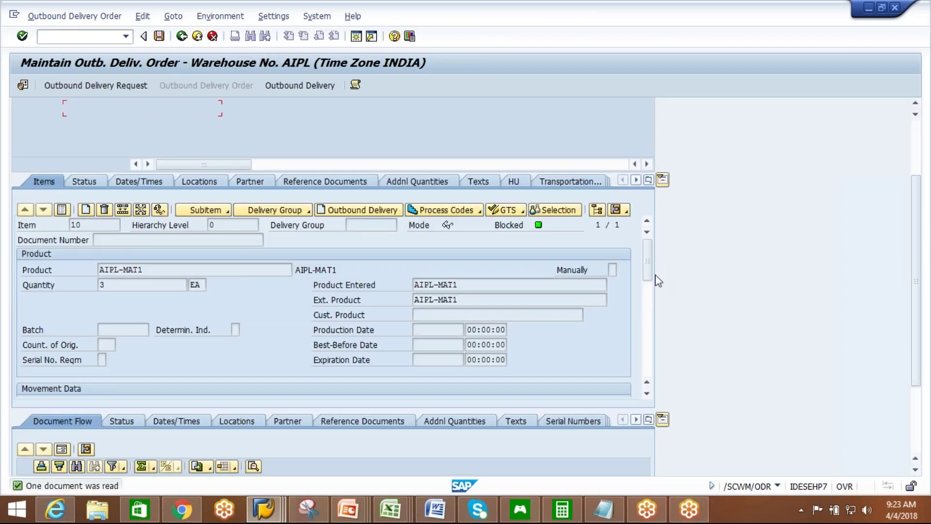
# Put the outbound delivery order in change mode and set item 10's warehouse process type to A210.
pyautogui.moveTo(652, 277); pyautogui.dragTo(653, 298)
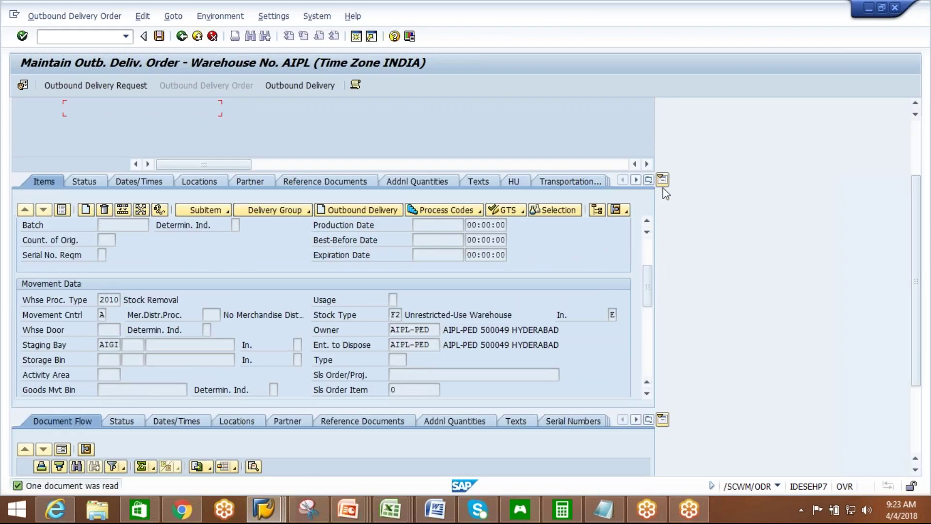
pyautogui.scroll(3, 922, 281)
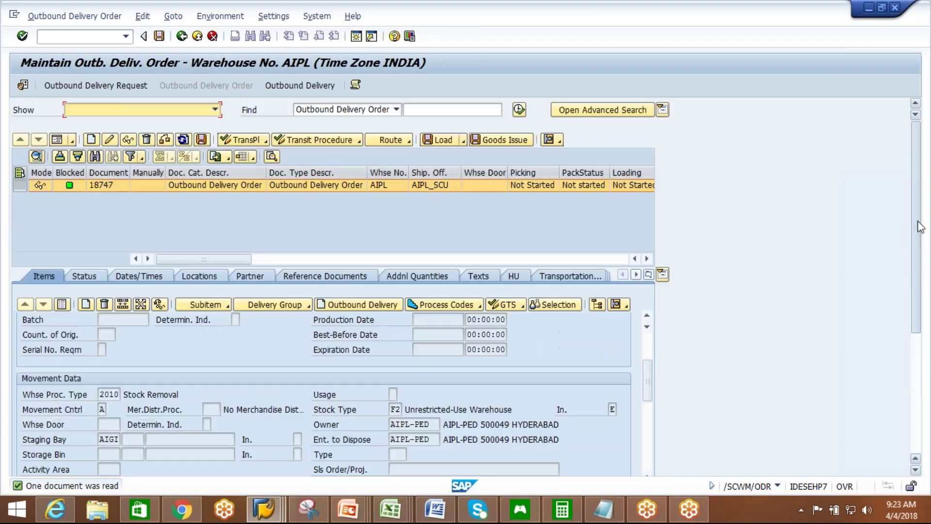
pyautogui.click(109, 140)
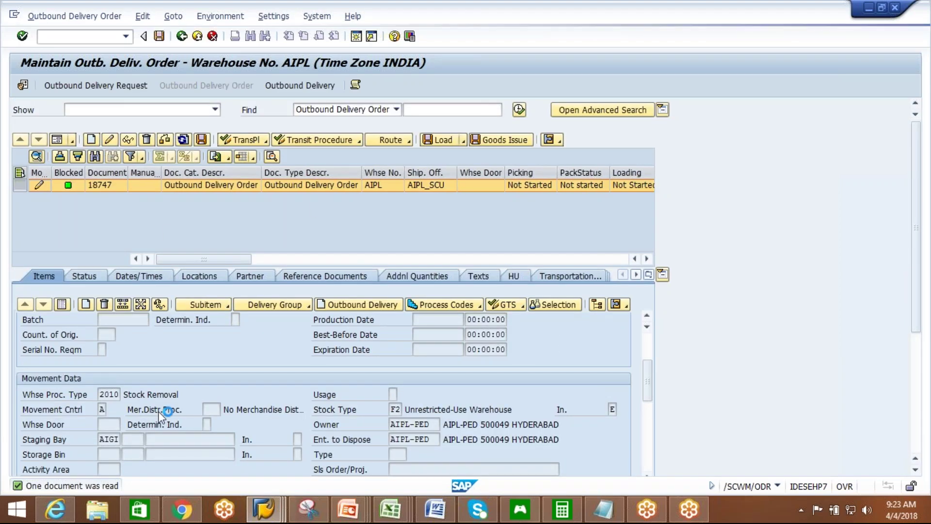
pyautogui.click(109, 393)
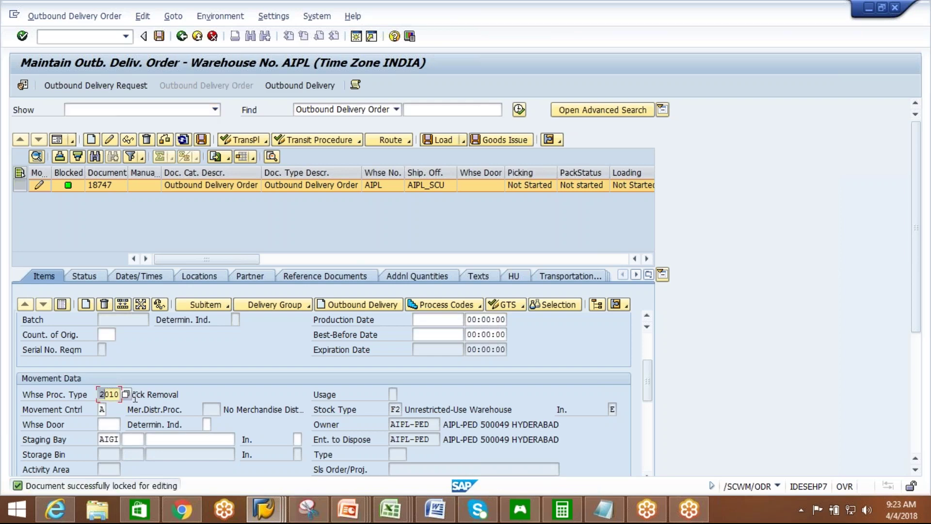
pyautogui.write('A210')
pyautogui.press('Return')
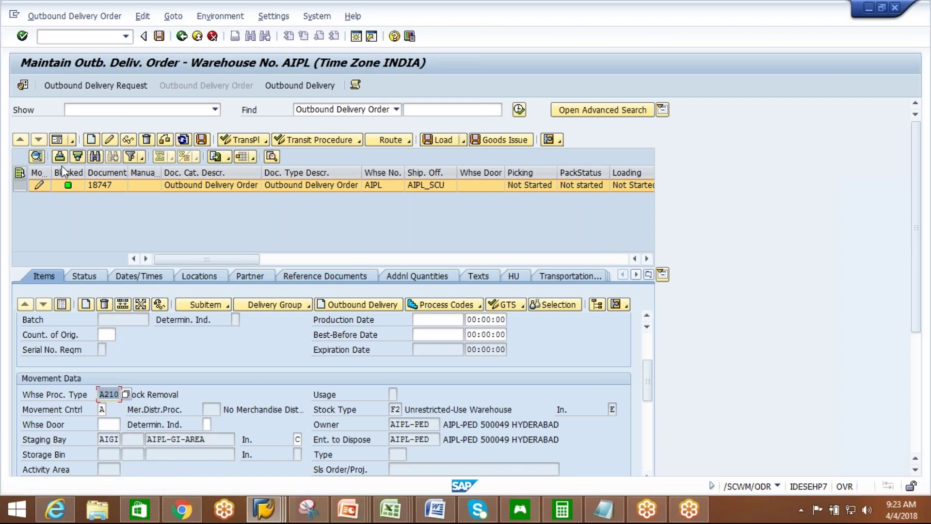
# Set item 20's warehouse process type to A210 and save the outbound delivery order.
pyautogui.click(45, 278)
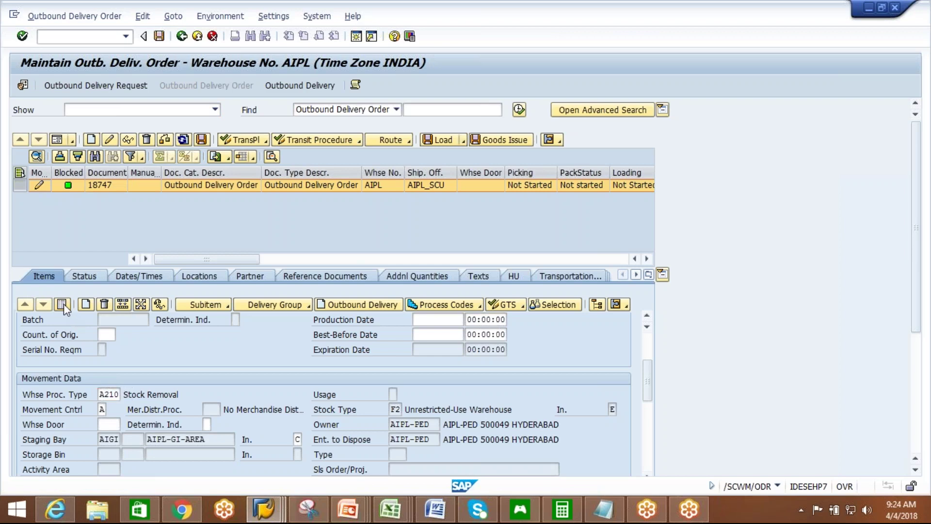
pyautogui.click(24, 363)
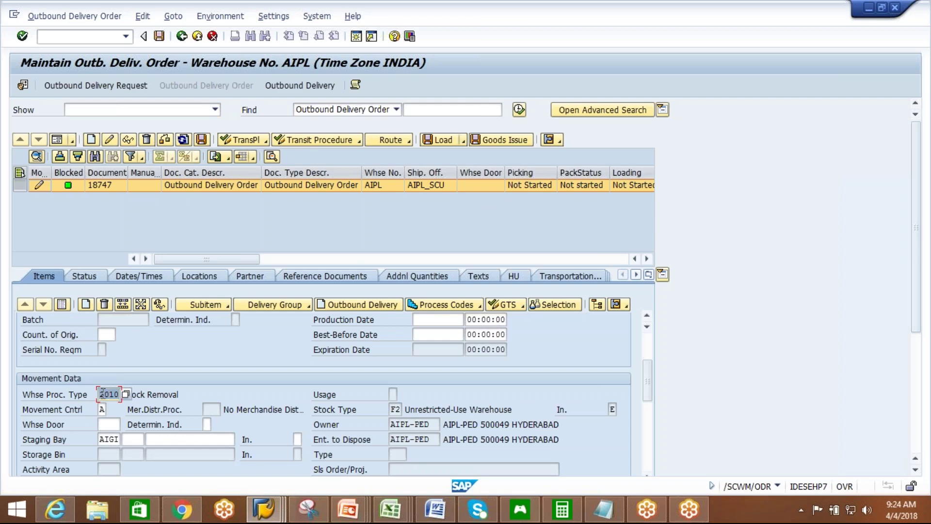
pyautogui.write('A210')
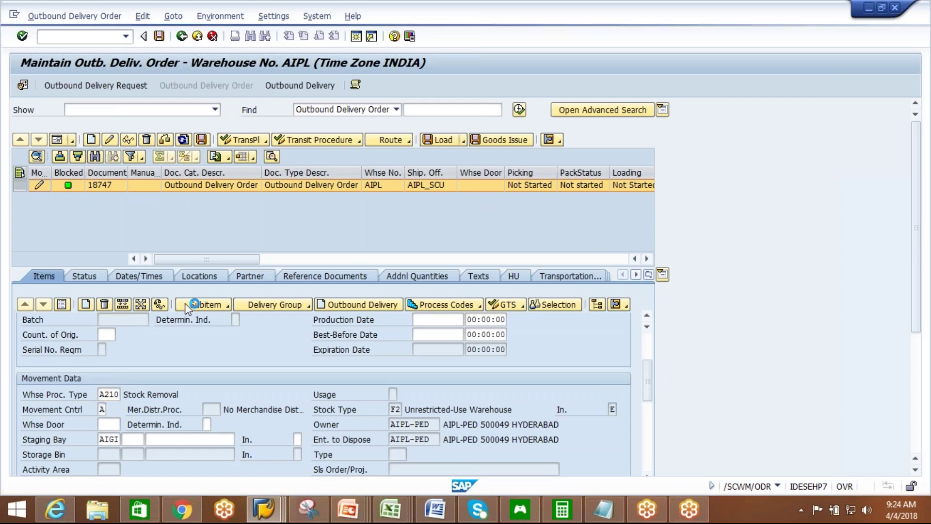
pyautogui.press('Return')
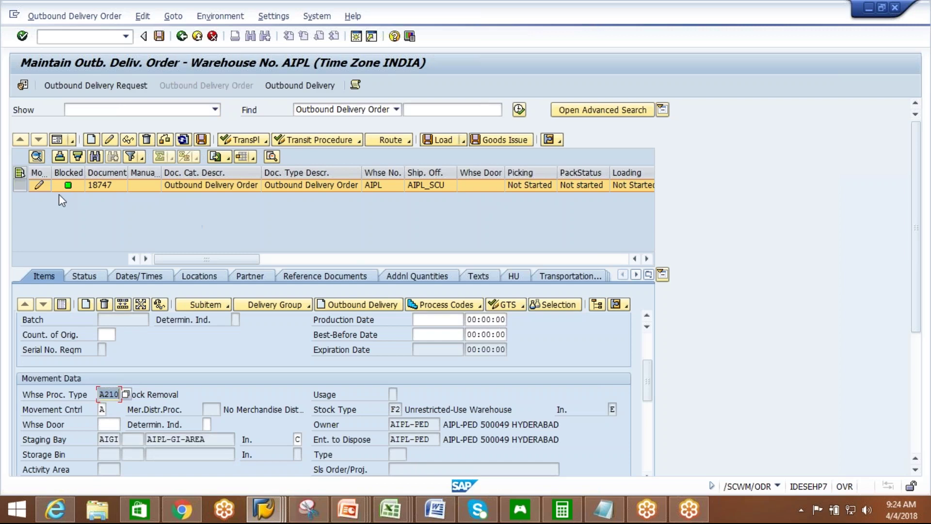
pyautogui.click(62, 305)
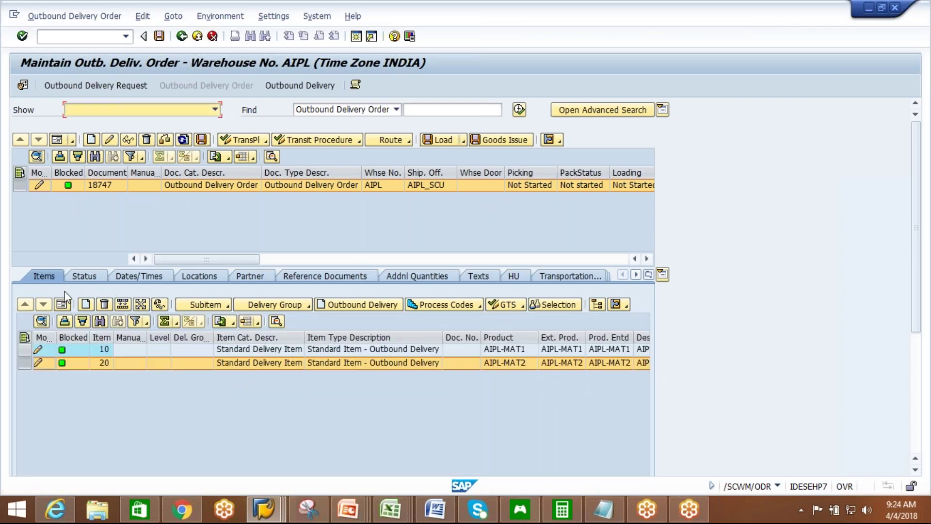
pyautogui.click(202, 139)
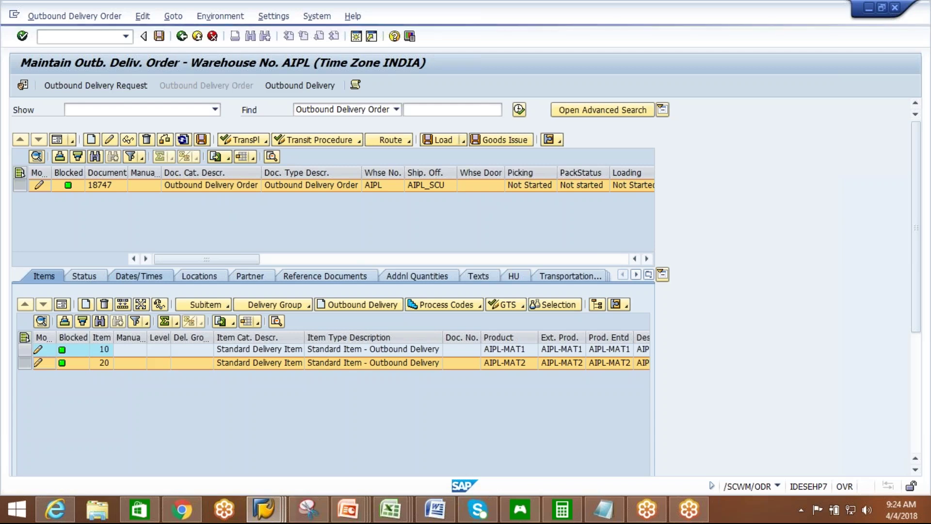
# Open stock removal task creation for the order, then create and save the warehouse tasks for both items.
pyautogui.click(75, 16)
pyautogui.moveTo(78, 49)
pyautogui.click(175, 50)
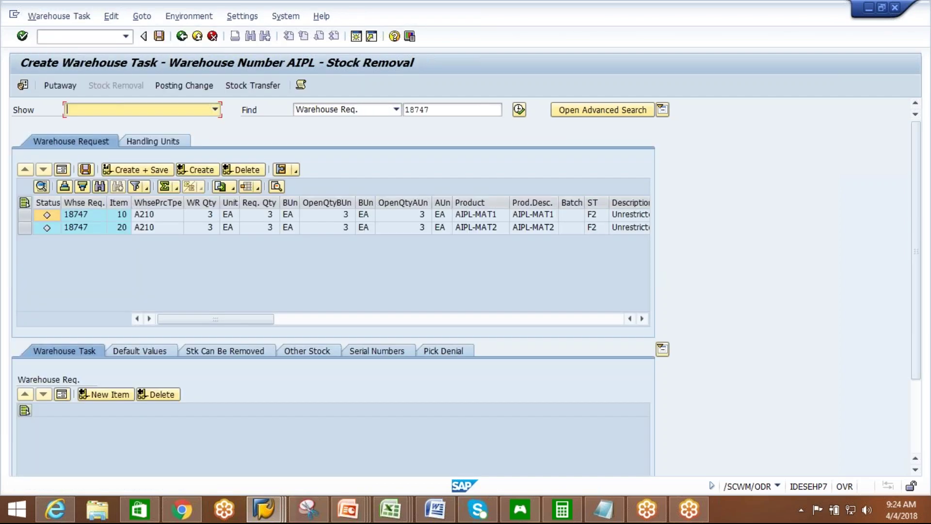
pyautogui.click(25, 203)
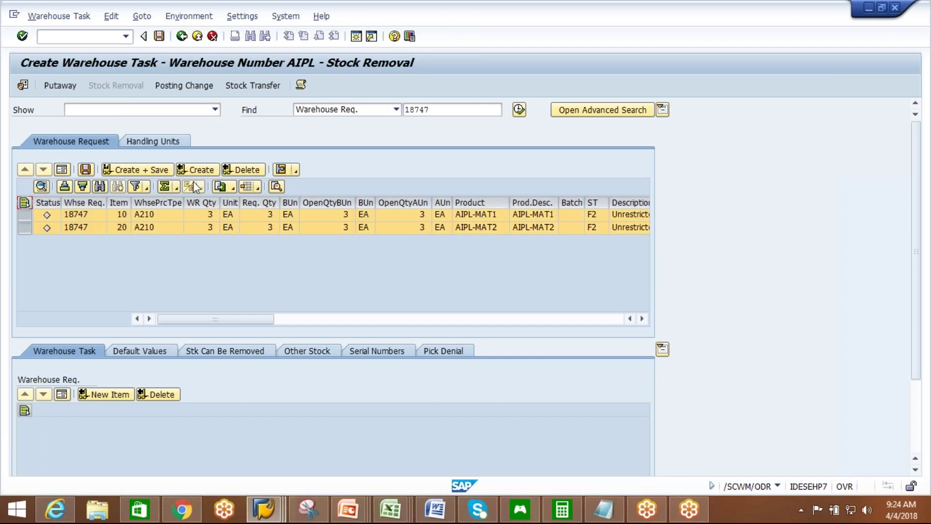
pyautogui.click(166, 173)
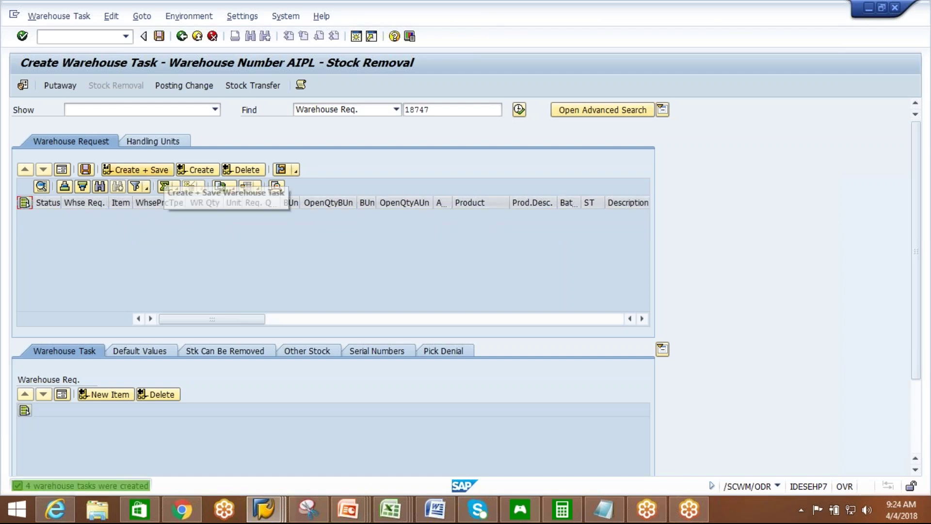
# Copy the warehouse request number, switch to the warehouse product session and start the warehouse monitor with /n/scwm/mon.
pyautogui.doubleClick(433, 111)
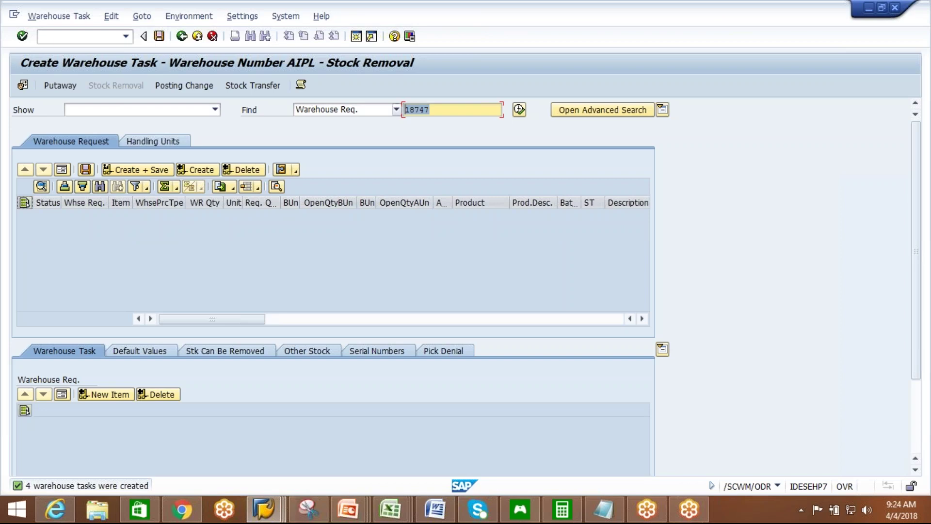
pyautogui.press('Home')
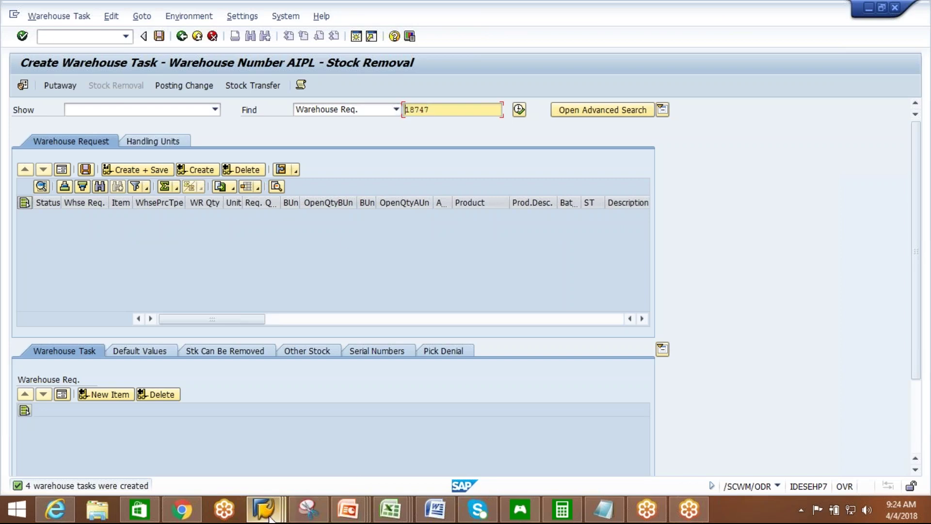
pyautogui.moveTo(264, 509)
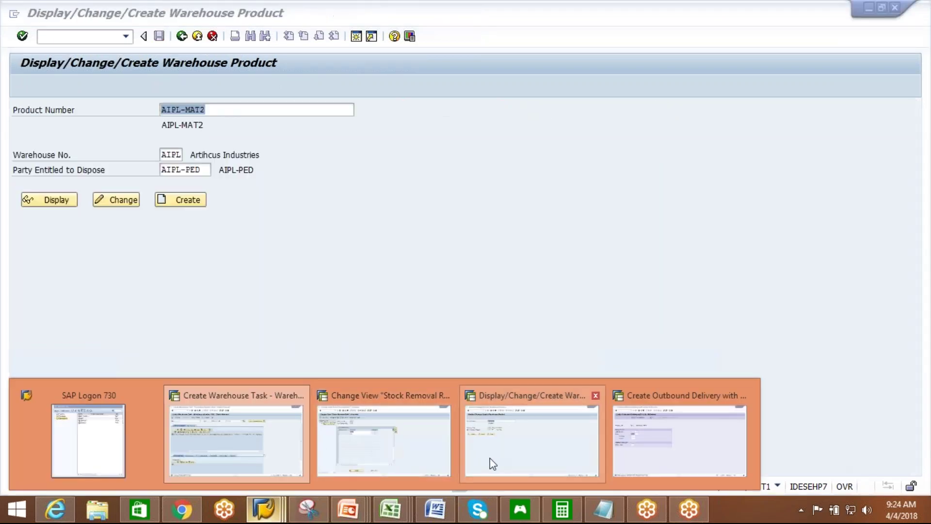
pyautogui.click(491, 457)
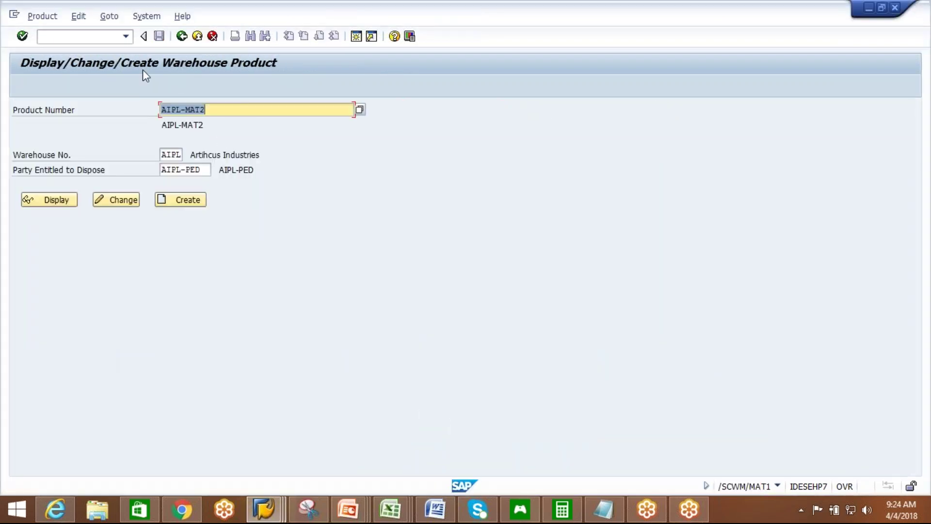
pyautogui.click(182, 36)
pyautogui.click(125, 36)
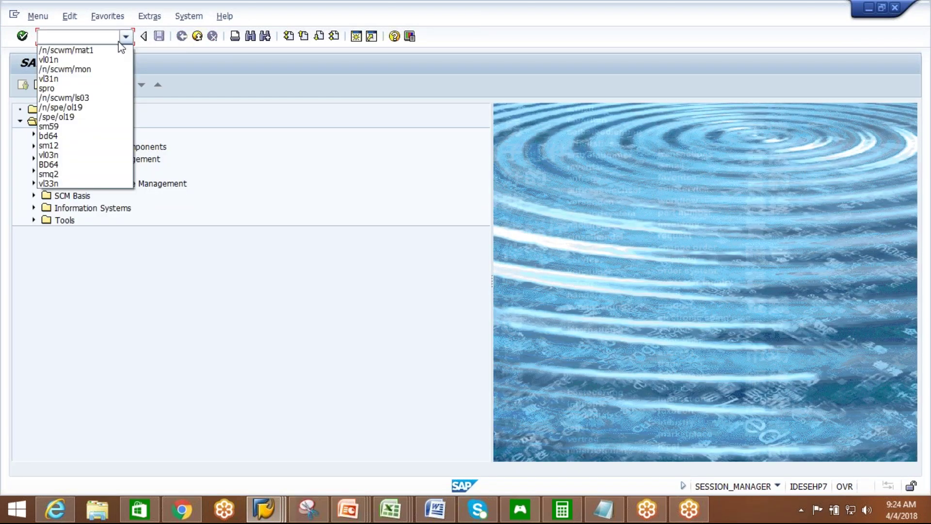
pyautogui.click(104, 68)
pyautogui.press('Return')
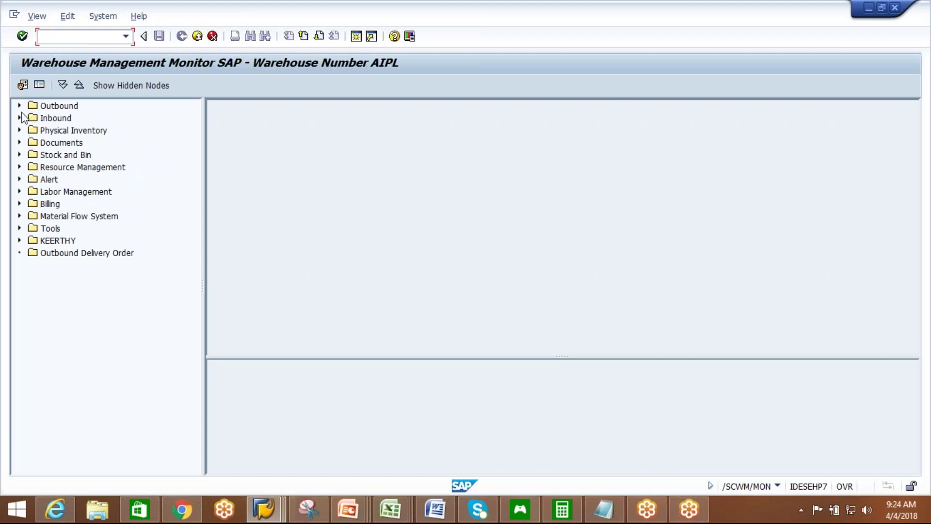
# Display the warehouse tasks under Outbound, Documents, Outbound Delivery Order for the copied outbound delivery order number.
pyautogui.click(19, 105)
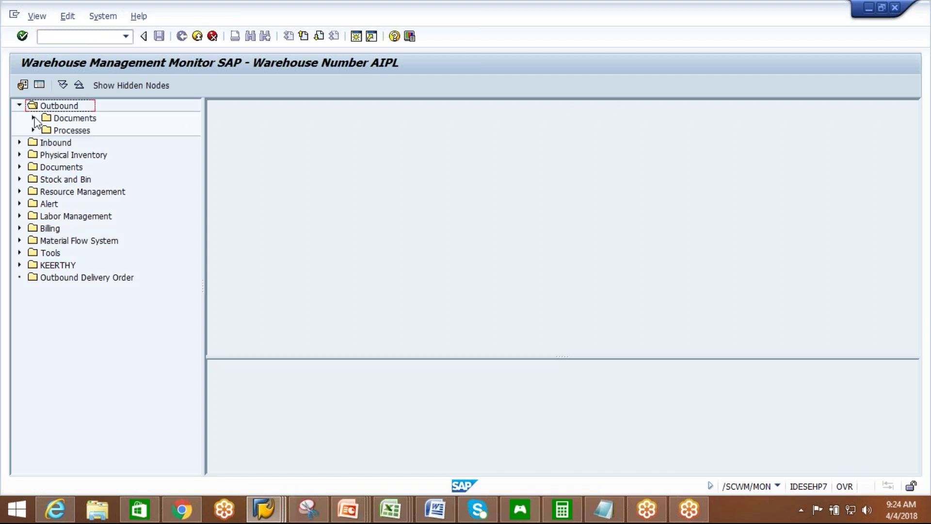
pyautogui.click(33, 118)
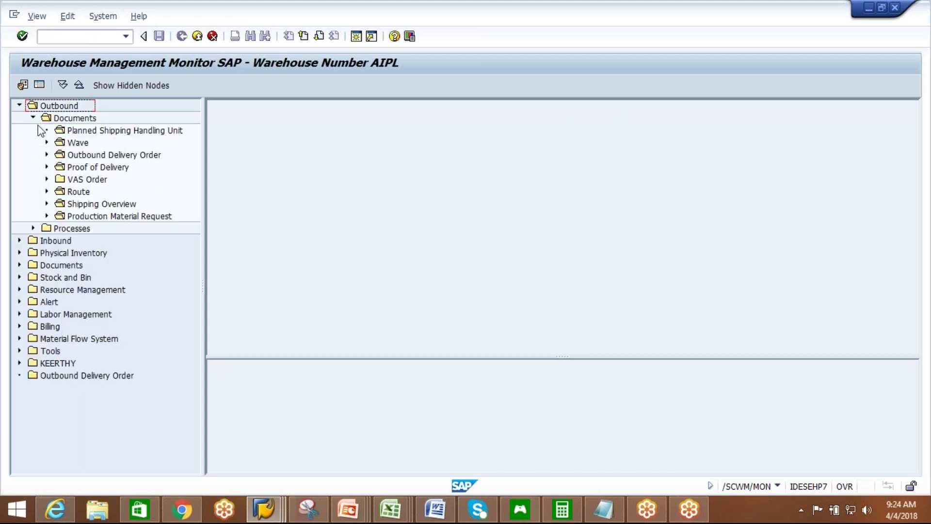
pyautogui.click(46, 155)
pyautogui.click(121, 204)
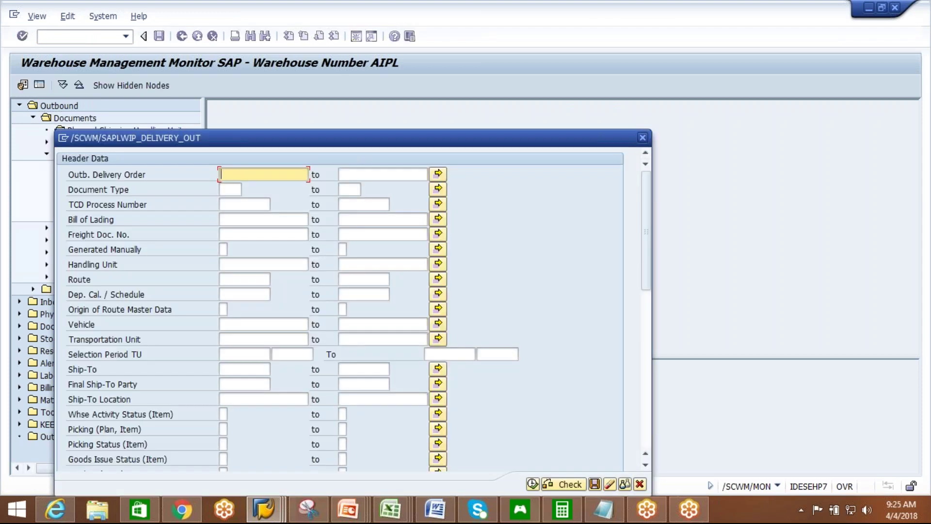
pyautogui.write('18747')
pyautogui.click(532, 484)
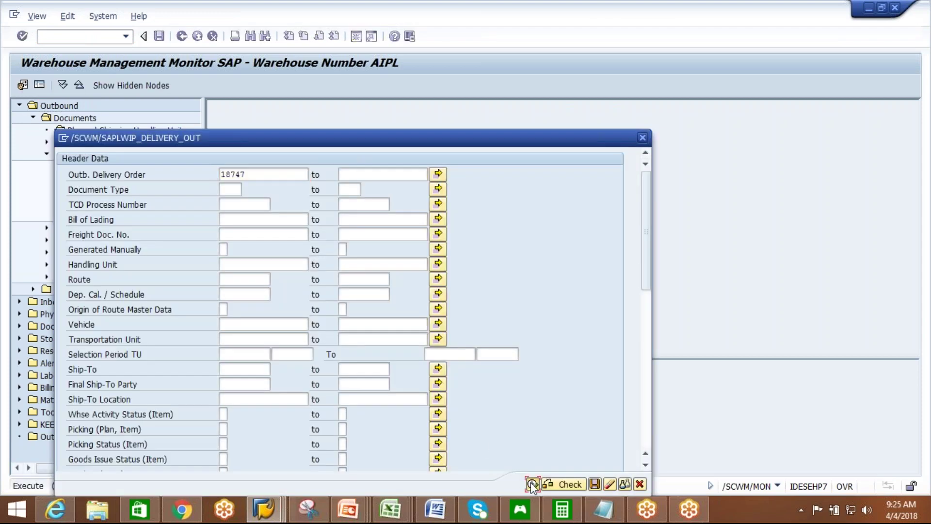
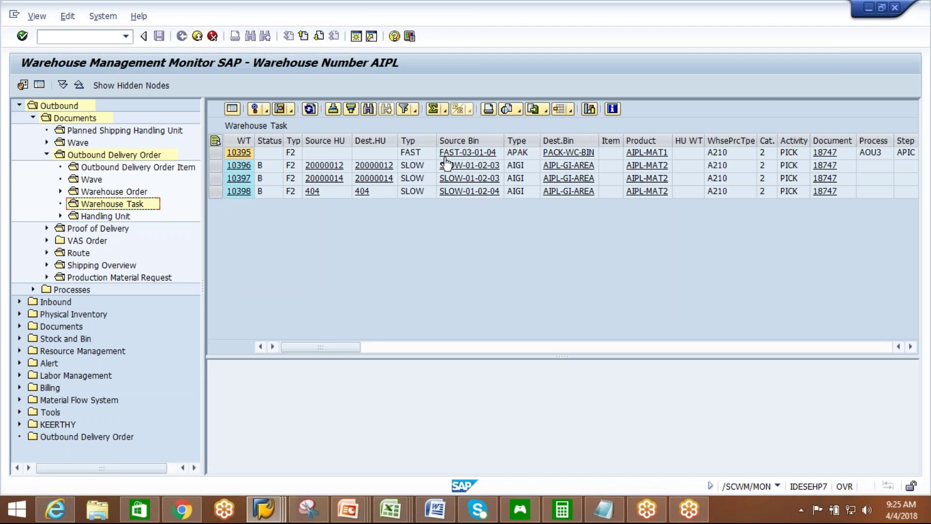
# Leave the warehouse monitor and open the SAP customizing implementation guide with transaction spro.
pyautogui.click(198, 36)
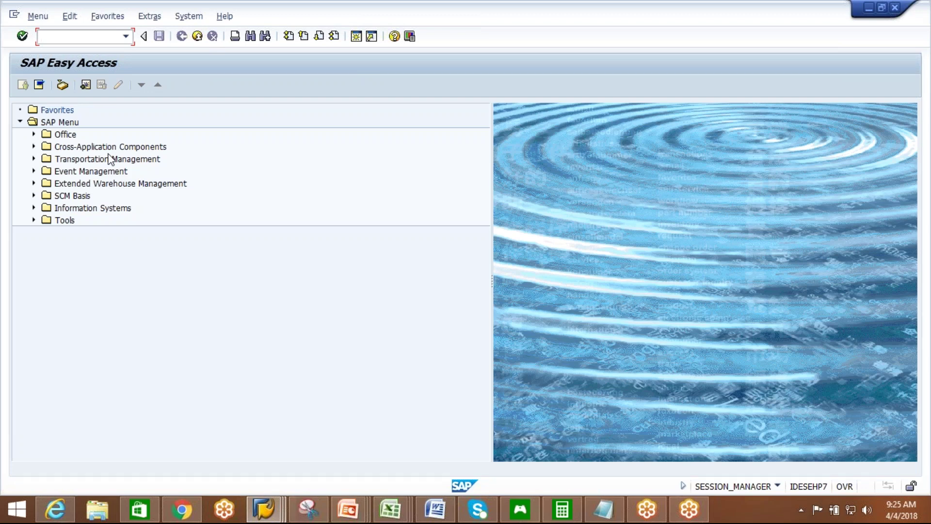
pyautogui.click(33, 184)
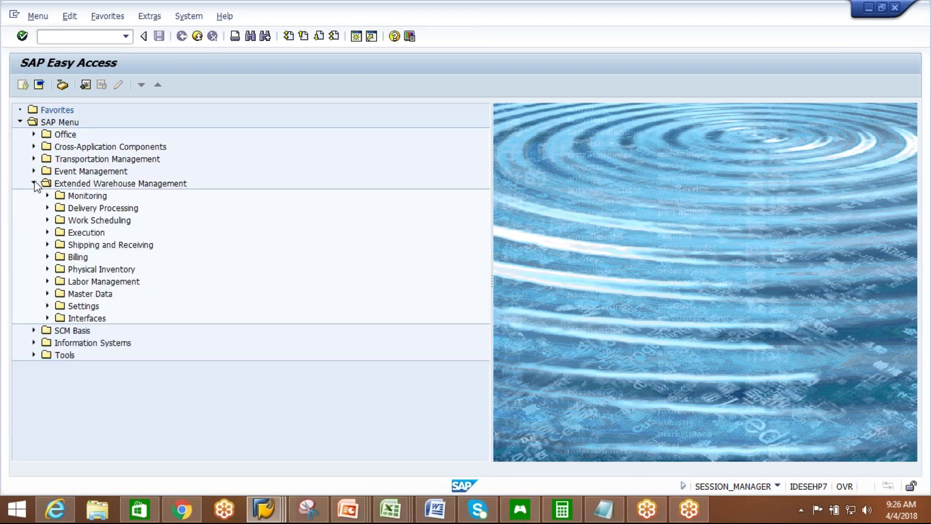
pyautogui.click(125, 37)
pyautogui.click(102, 49)
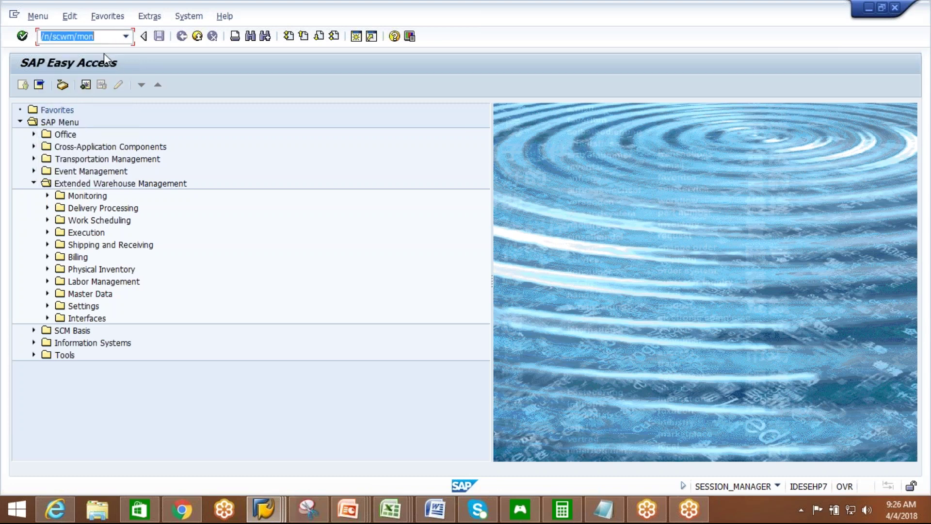
pyautogui.write('spro')
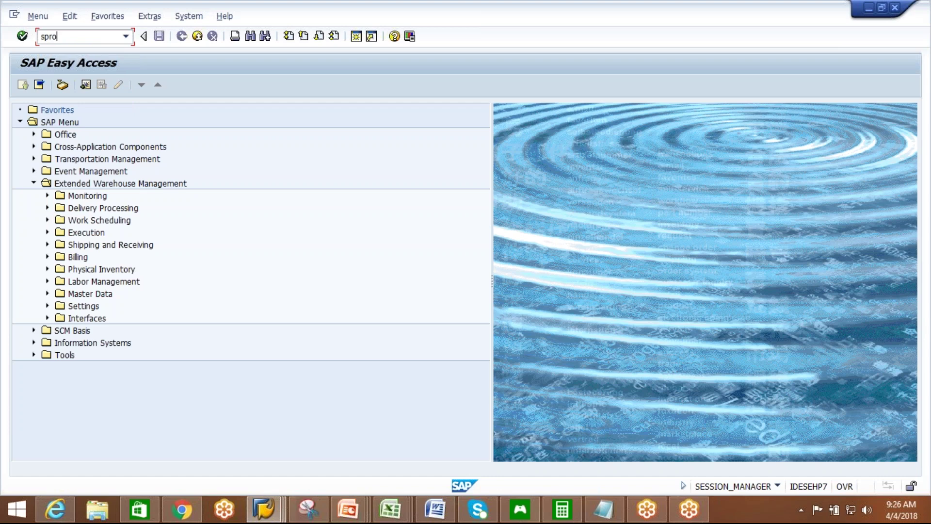
pyautogui.press('Return')
pyautogui.click(90, 90)
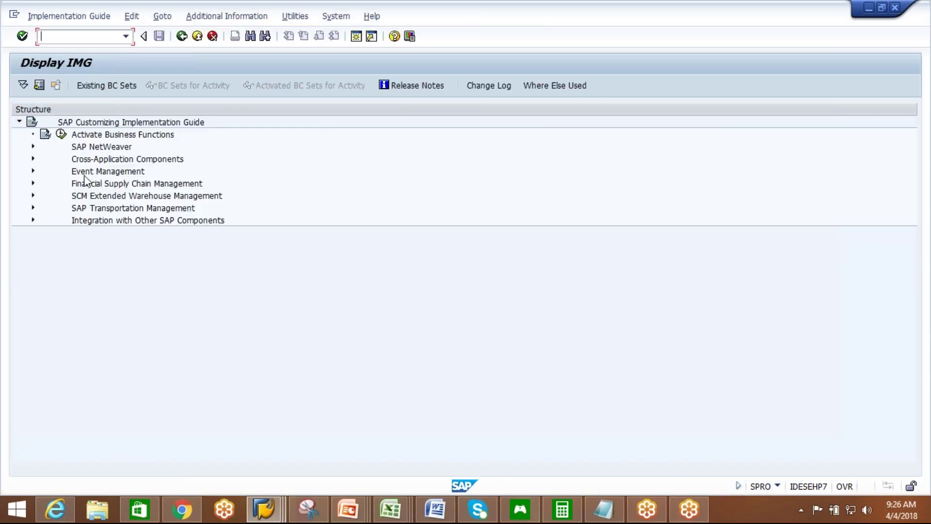
# Open the Define Storage Type activity in the Extended Warehouse Management master data customizing.
pyautogui.click(33, 196)
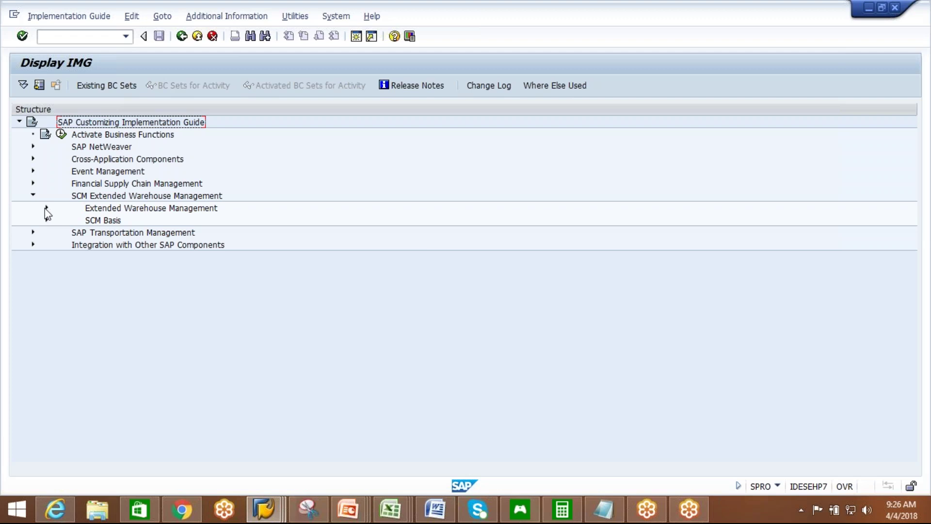
pyautogui.click(46, 208)
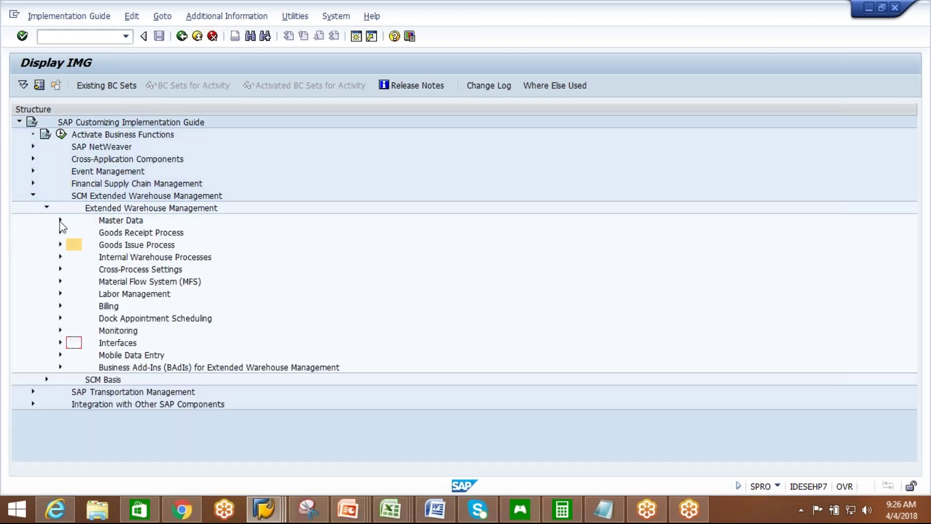
pyautogui.click(60, 221)
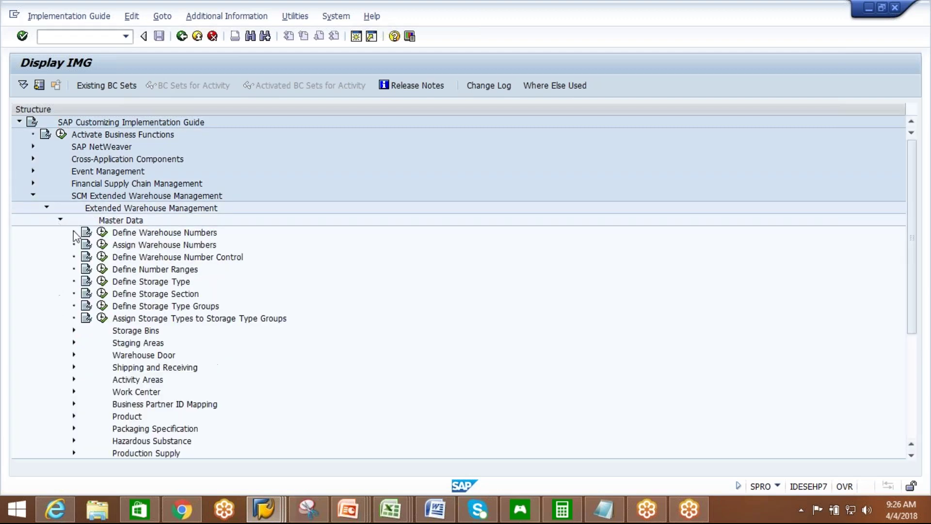
pyautogui.click(102, 281)
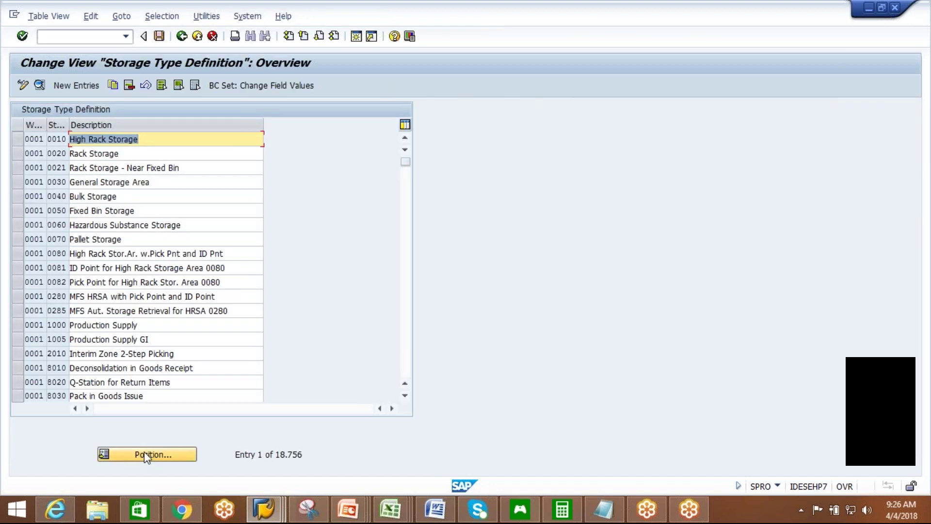
# Filter the storage type definitions by contents to those with Warehouse Number AIPL.
pyautogui.click(147, 456)
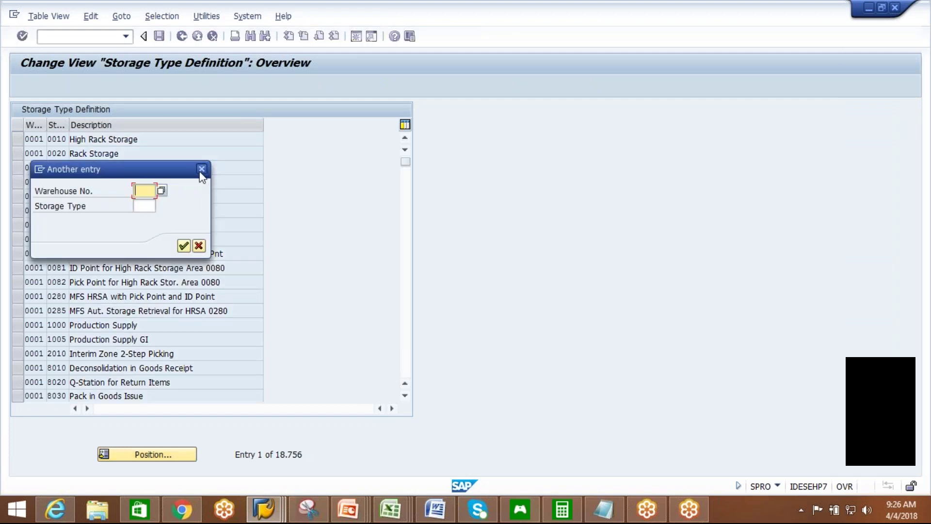
pyautogui.click(201, 170)
pyautogui.click(161, 16)
pyautogui.click(162, 32)
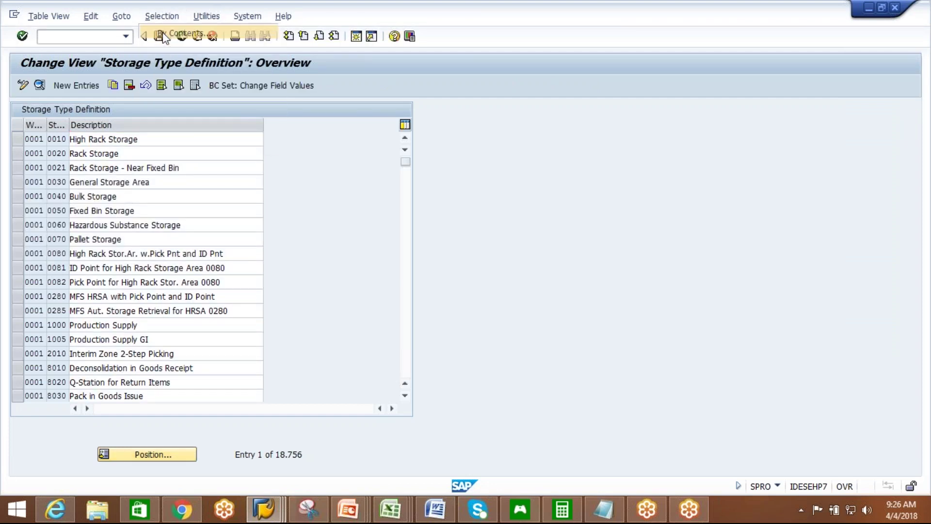
pyautogui.click(234, 260)
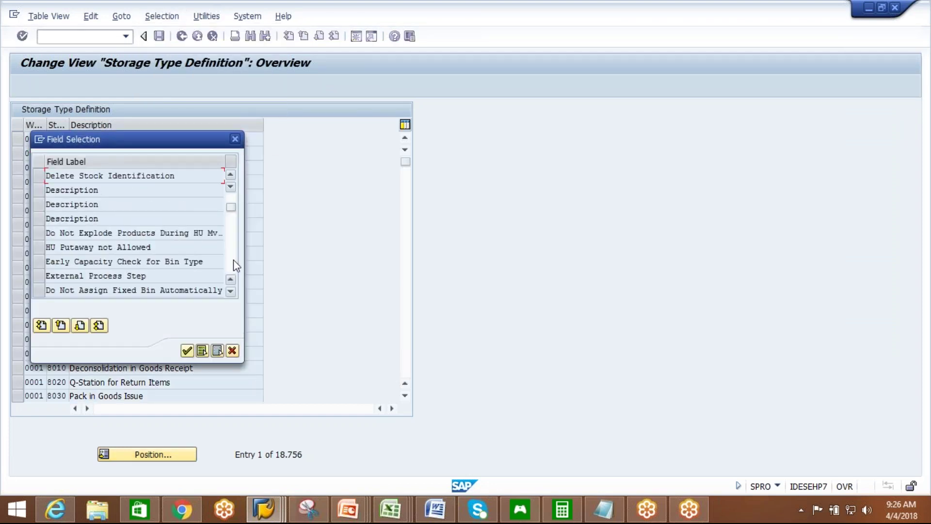
pyautogui.click(234, 260)
pyautogui.click(234, 260)
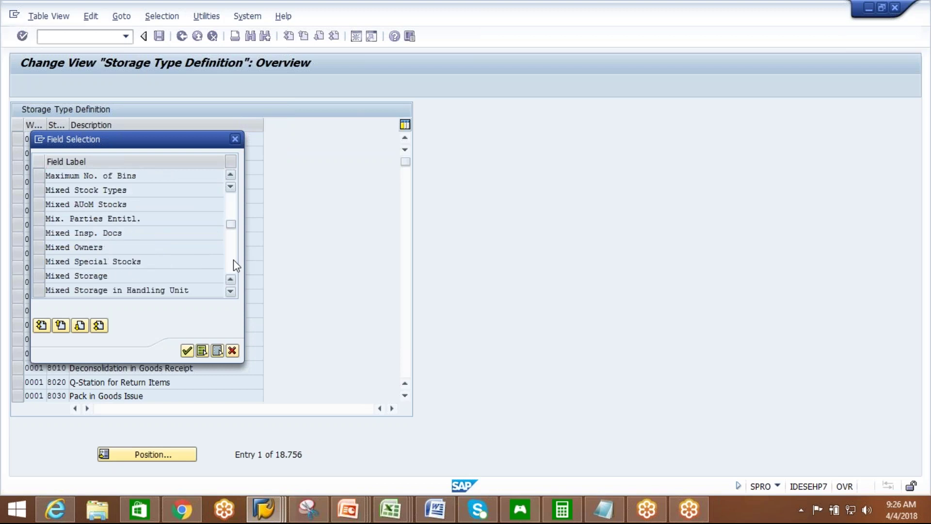
pyautogui.click(234, 260)
pyautogui.click(231, 292)
pyautogui.click(231, 291)
pyautogui.click(231, 292)
pyautogui.click(231, 291)
pyautogui.click(232, 291)
pyautogui.click(231, 292)
pyautogui.click(230, 292)
pyautogui.click(231, 292)
pyautogui.click(231, 292)
pyautogui.click(231, 290)
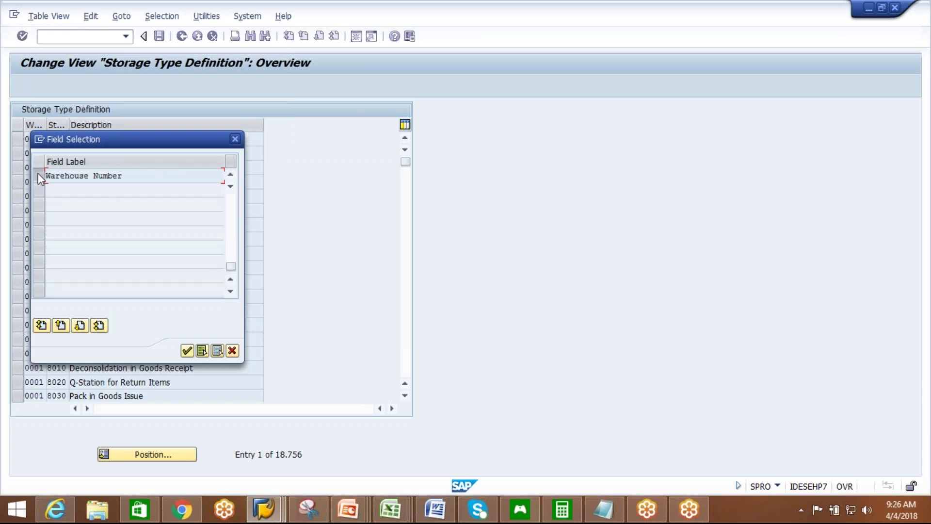
pyautogui.click(39, 176)
pyautogui.click(188, 350)
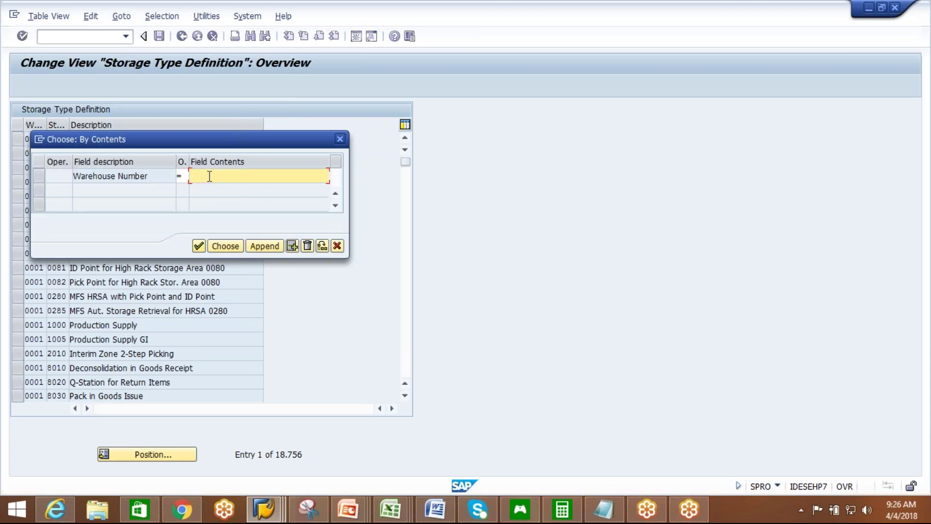
pyautogui.click(209, 176)
pyautogui.click(209, 200)
pyautogui.press('Return')
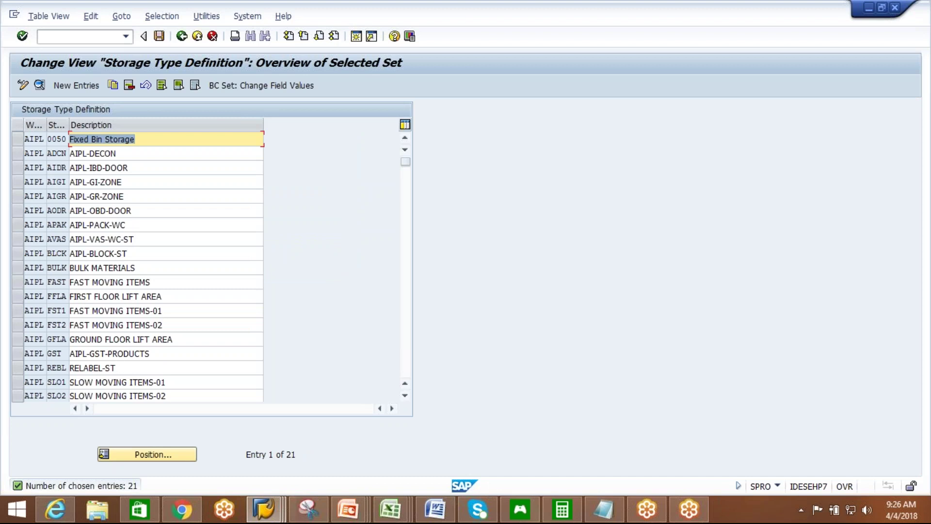
# Open the details of storage type SLO1, SLOW MOVING ITEMS-01, in warehouse AIPL.
pyautogui.click(405, 395)
pyautogui.click(405, 395)
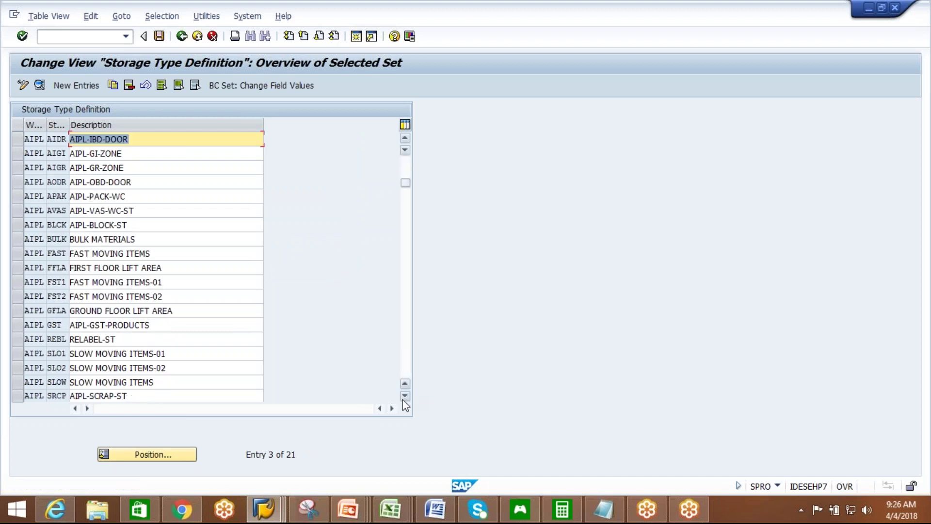
pyautogui.click(405, 395)
pyautogui.click(405, 395)
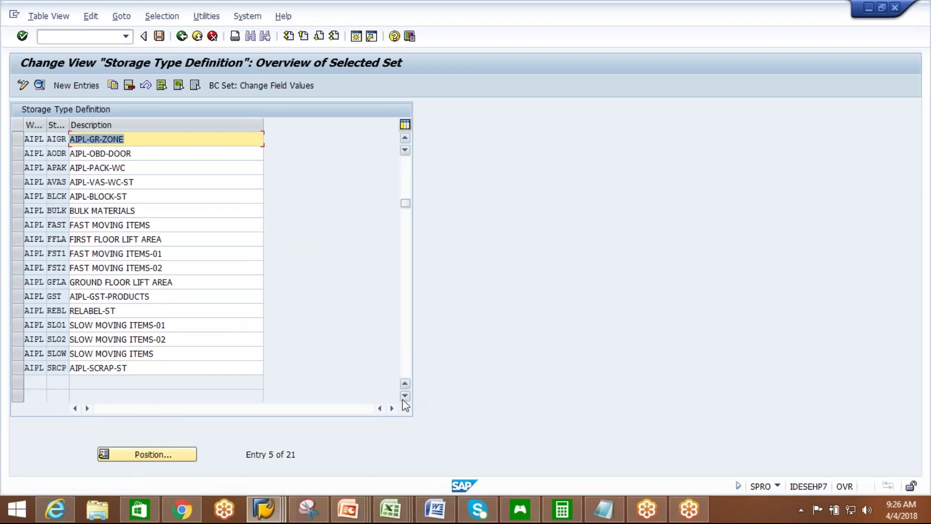
pyautogui.click(19, 324)
pyautogui.click(39, 82)
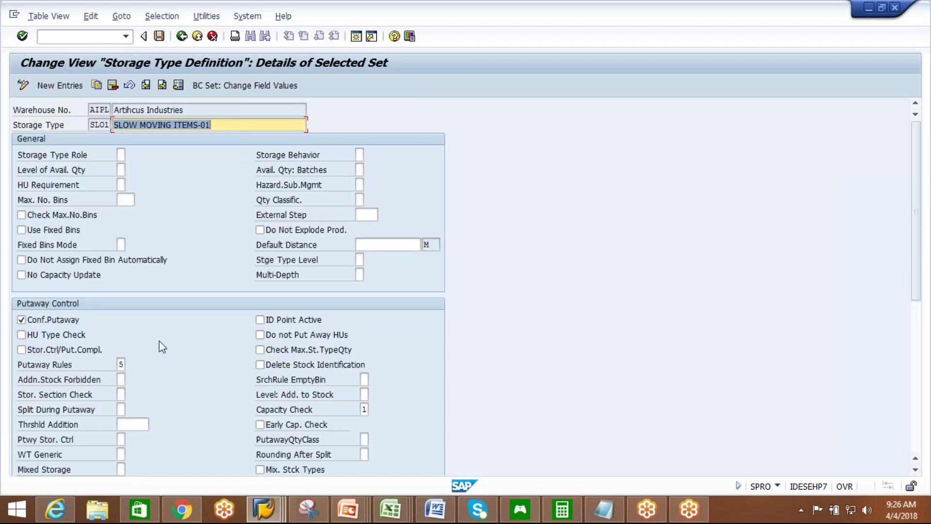
# Set the putaway rule of storage type SLO1 to 4, General Storage Area.
pyautogui.click(121, 364)
pyautogui.click(131, 366)
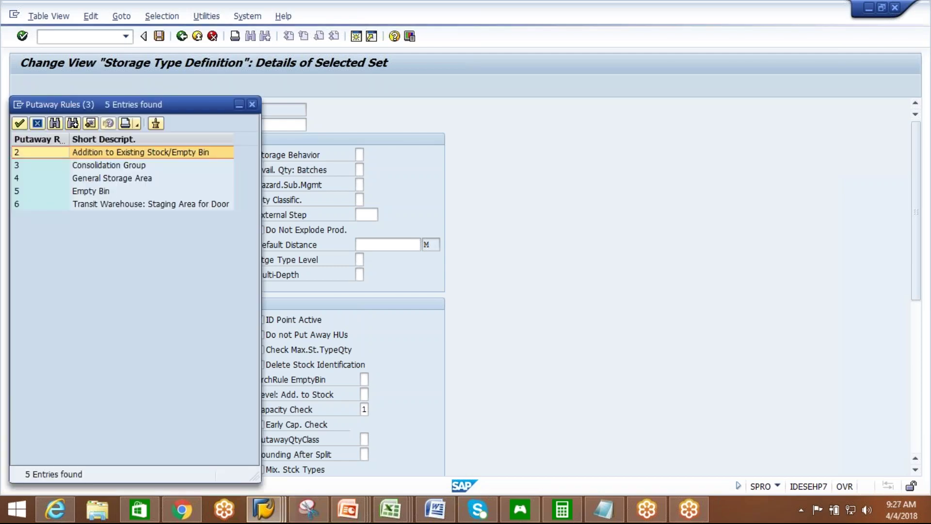
pyautogui.doubleClick(120, 180)
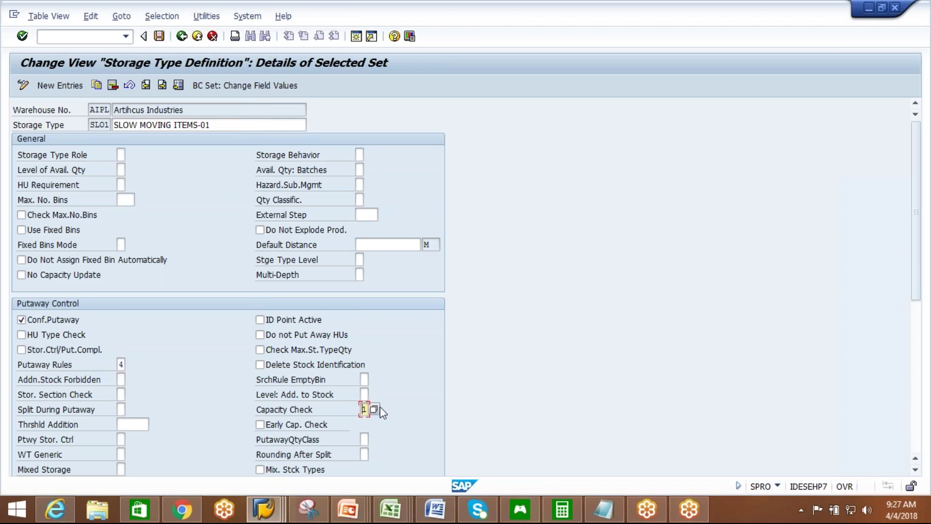
# Set the capacity check of storage type SLO1 to 4 and save it under the EWM master data config customizing request.
pyautogui.press('Return')
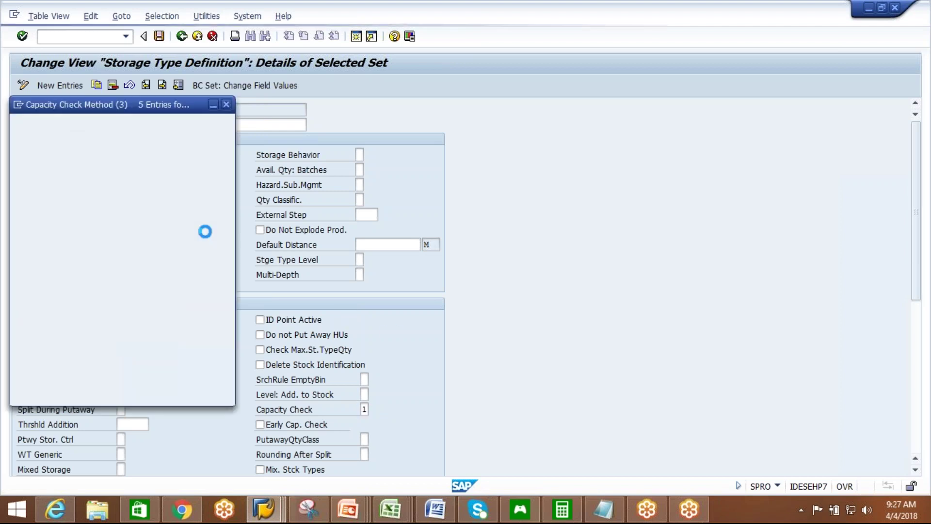
pyautogui.click(140, 206)
pyautogui.doubleClick(141, 206)
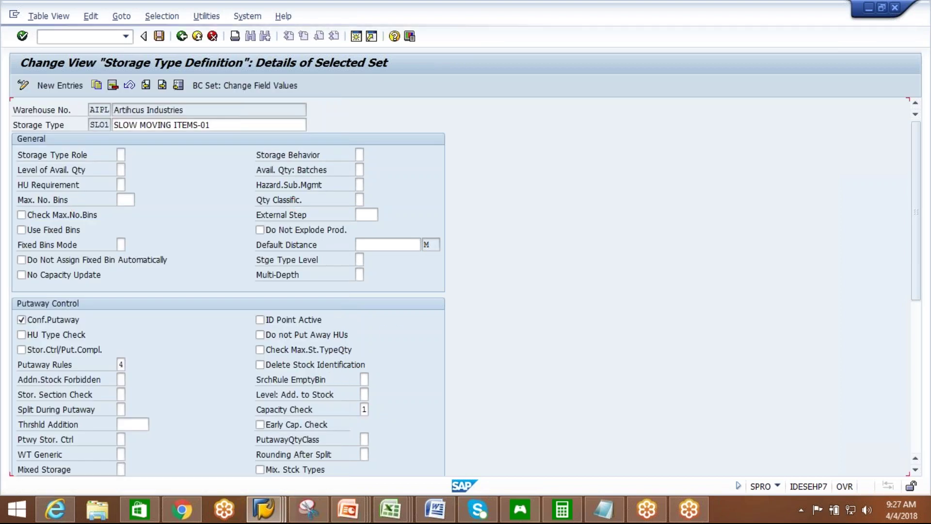
pyautogui.press('F3')
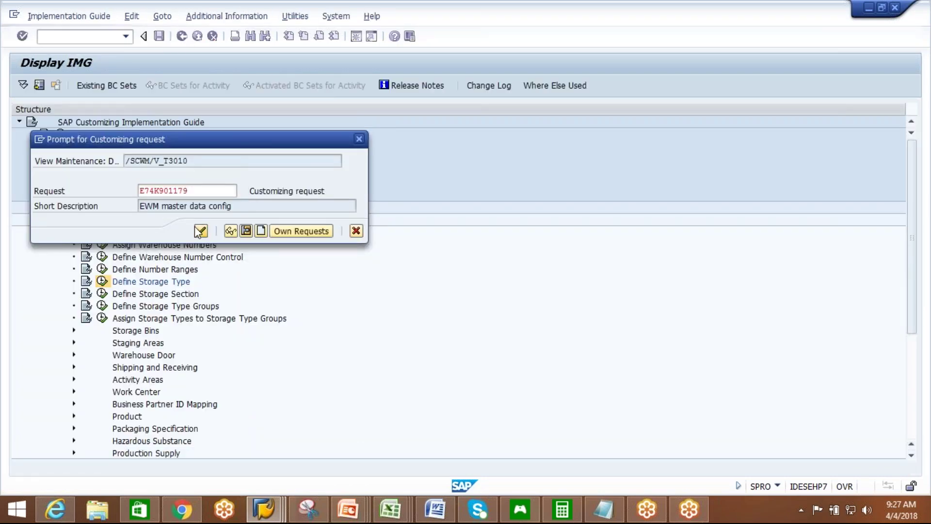
pyautogui.click(201, 232)
pyautogui.click(181, 36)
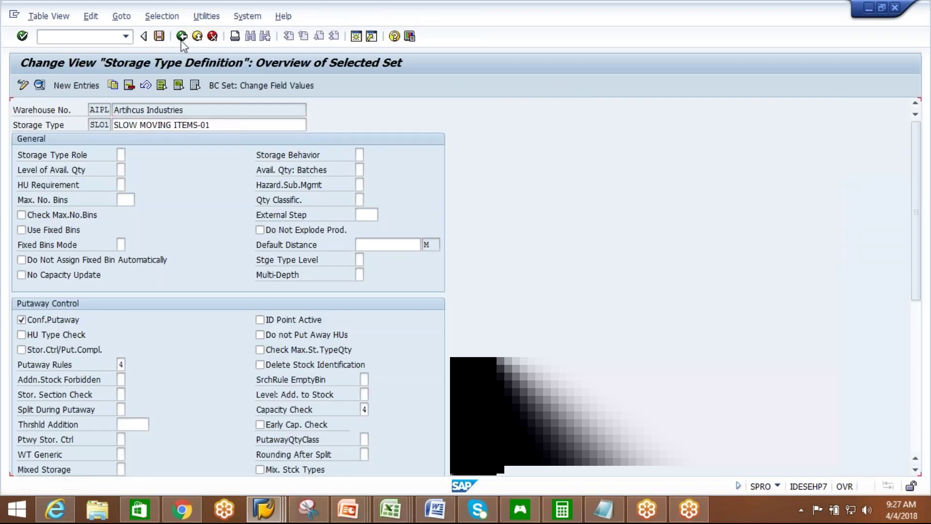
pyautogui.click(181, 36)
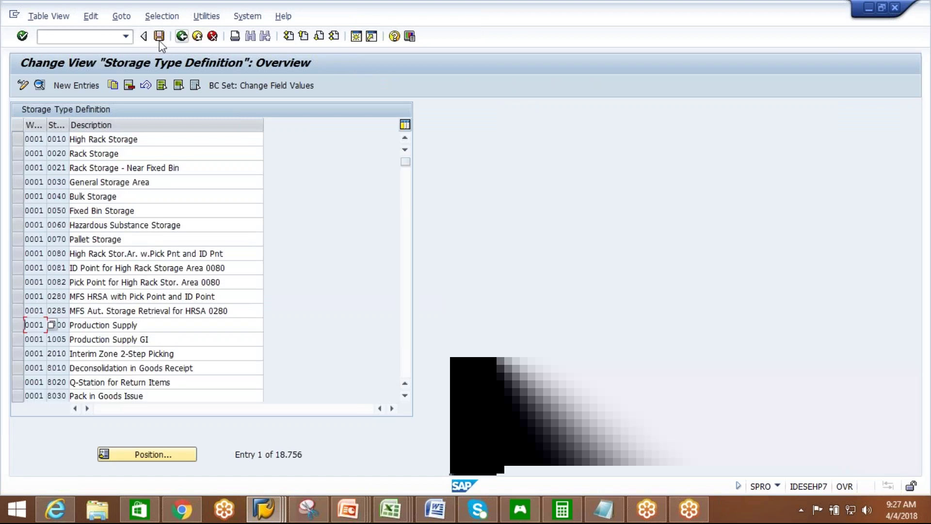
# Open the storage bin creation transaction with /n/scwm/LS01.
pyautogui.click(126, 36)
pyautogui.click(99, 69)
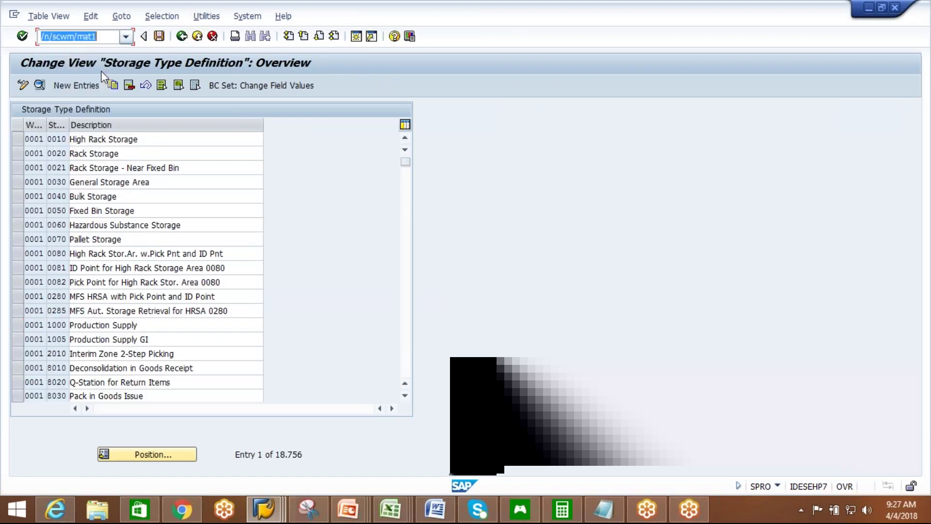
pyautogui.press('Return')
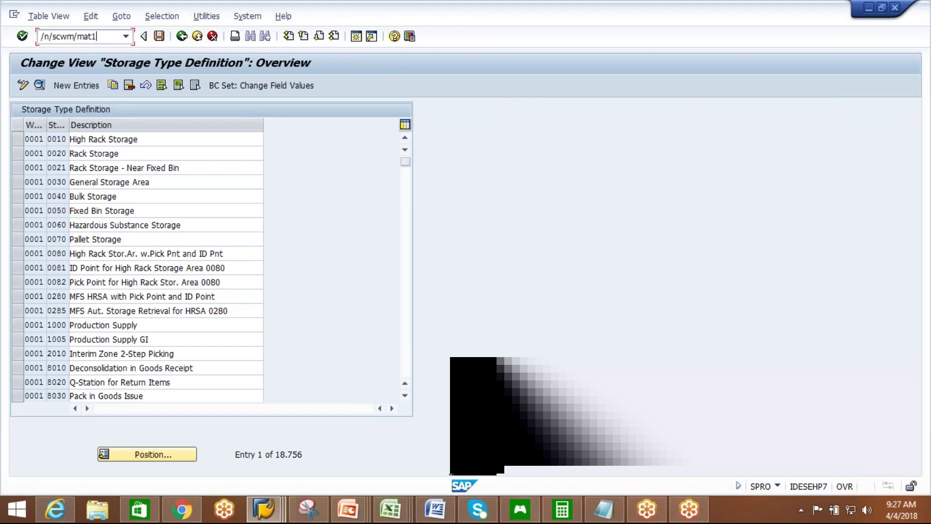
pyautogui.press('BackSpace')
pyautogui.press('BackSpace')
pyautogui.press('BackSpace')
pyautogui.press('BackSpace')
pyautogui.write('LS01')
pyautogui.press('Return')
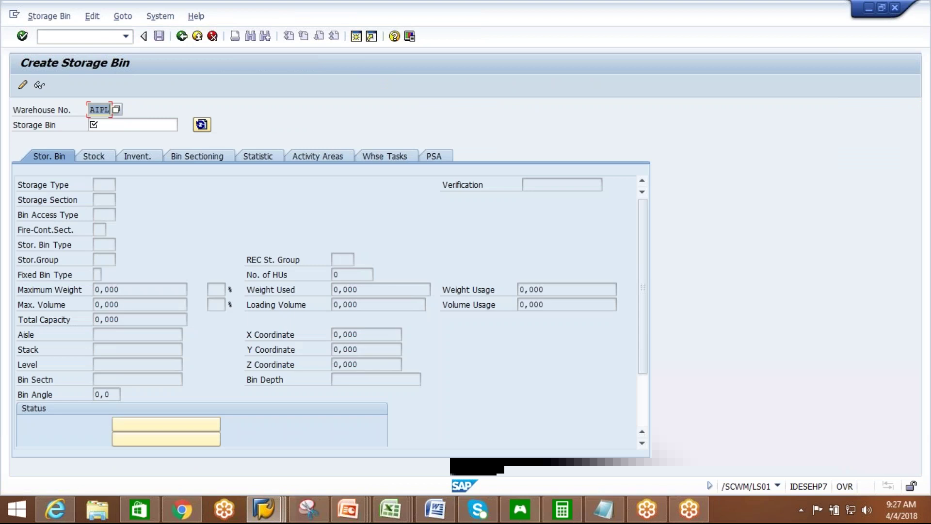
# Try to create storage bin SLO1-BIN1 in warehouse AIPL.
pyautogui.click(156, 125)
pyautogui.write('LS')
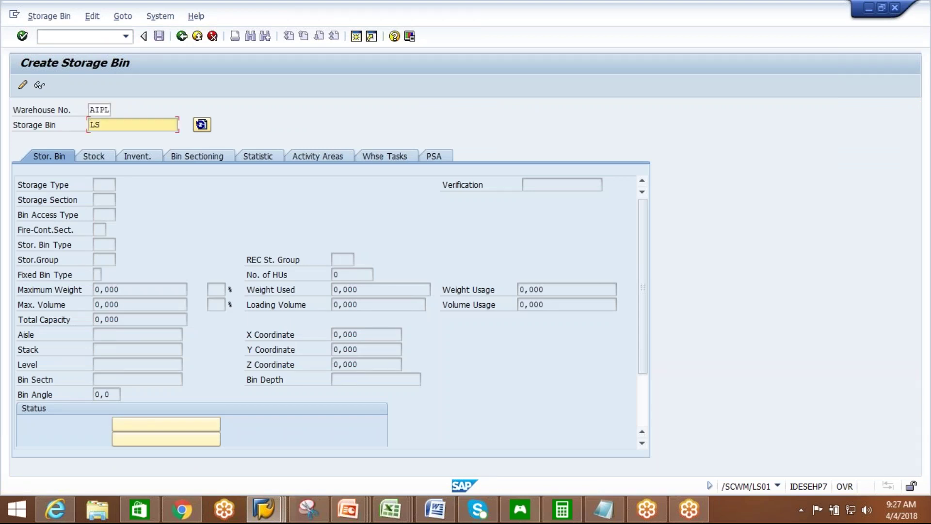
pyautogui.press('BackSpace')
pyautogui.press('BackSpace')
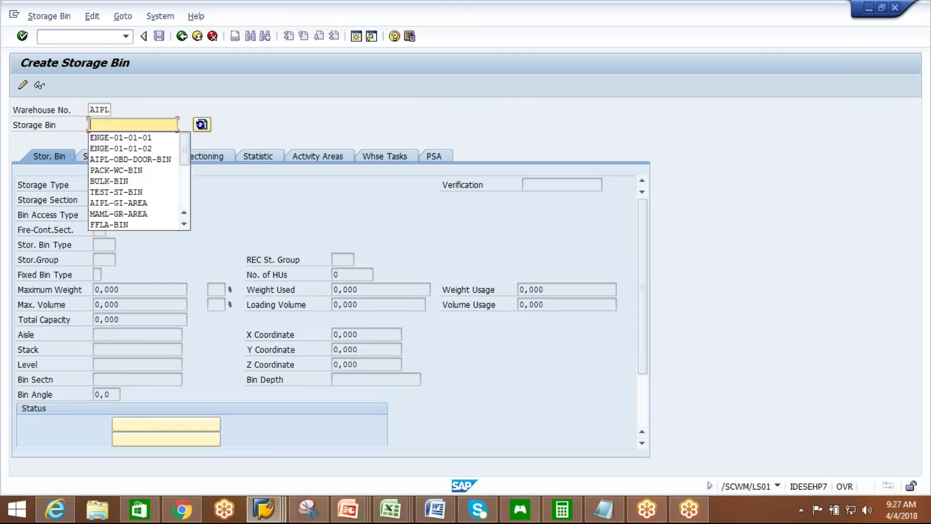
pyautogui.write('S')
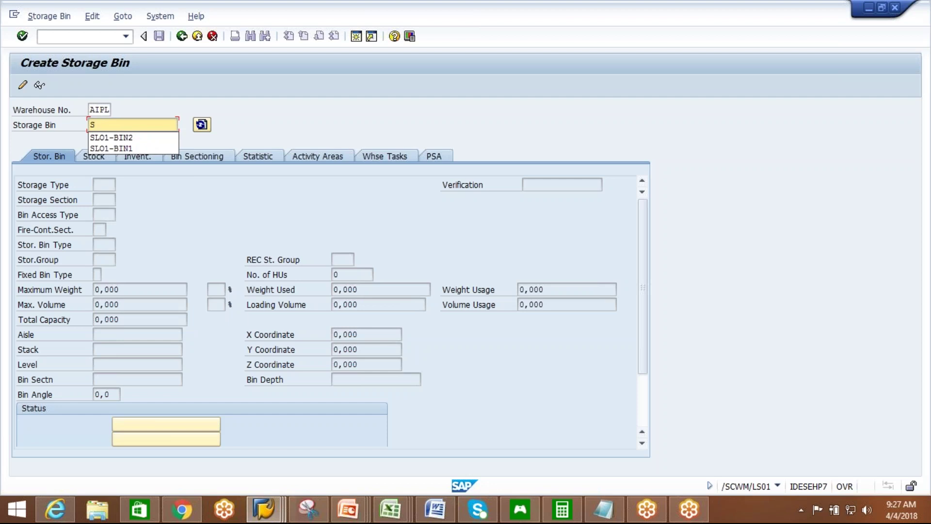
pyautogui.click(136, 147)
pyautogui.press('Return')
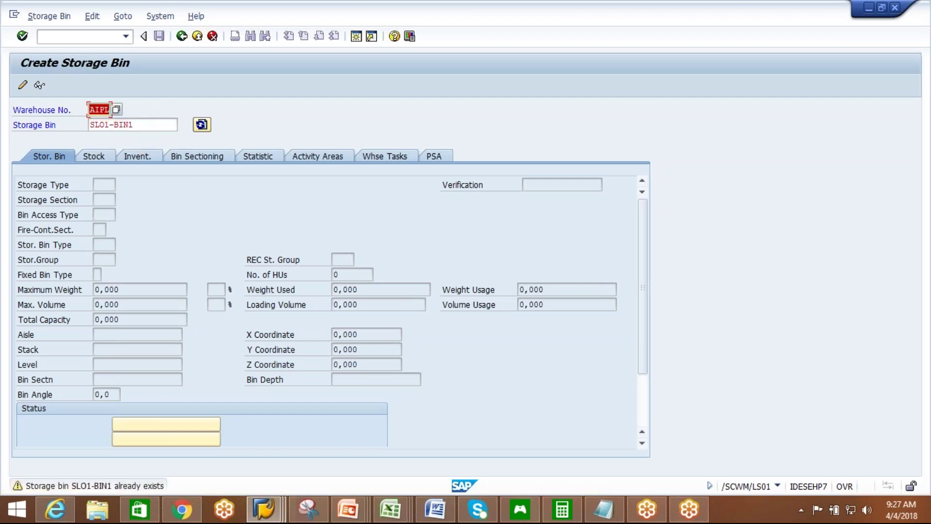
# Create storage bin SLO1-BIN9 for storage type SLO1 in warehouse AIPL, saving it on leaving the transaction.
pyautogui.press('Tab')
pyautogui.press('BackSpace')
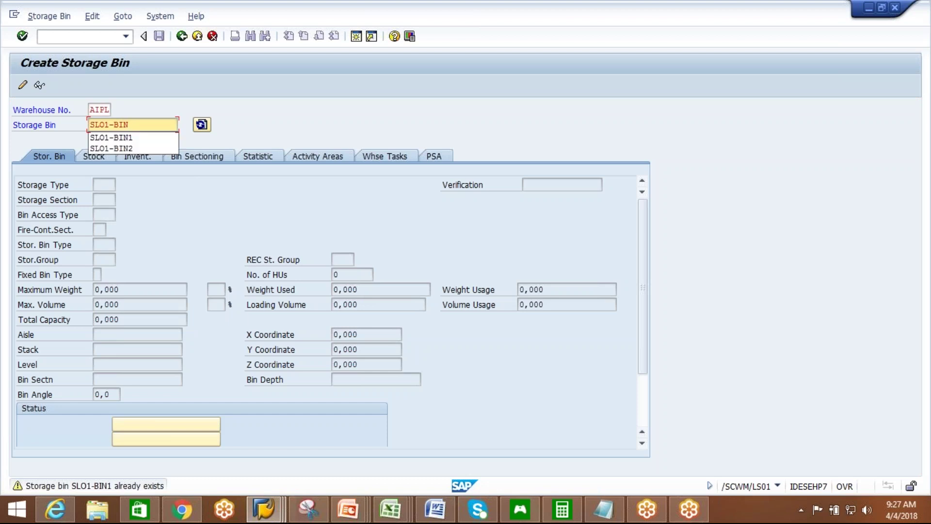
pyautogui.write('9')
pyautogui.press('Return')
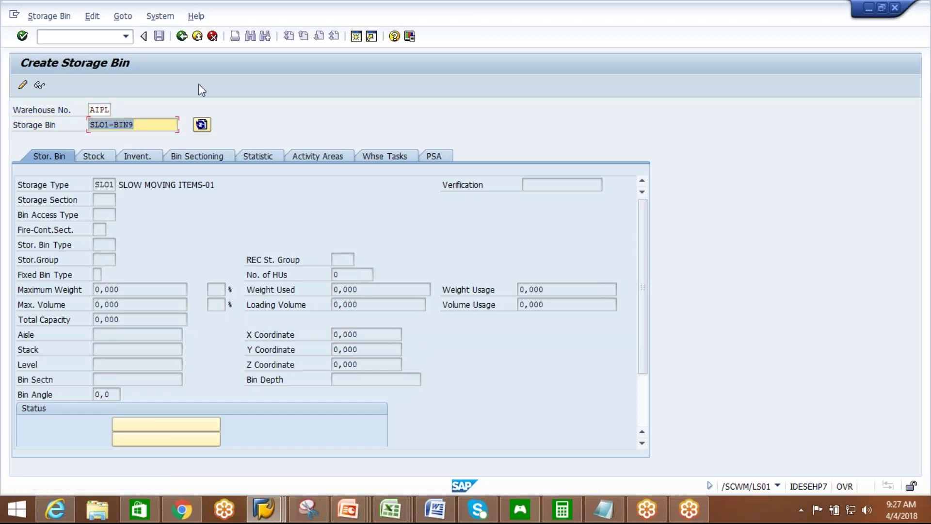
pyautogui.click(181, 36)
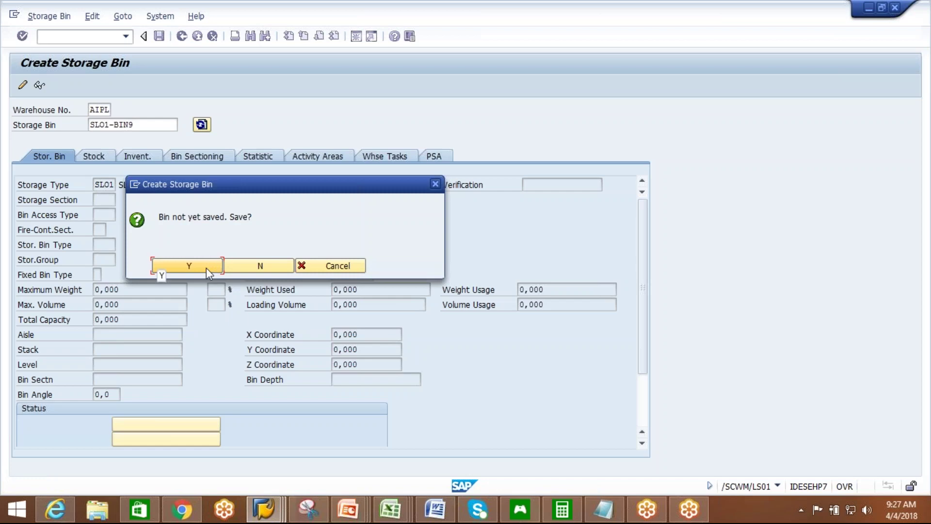
pyautogui.click(206, 268)
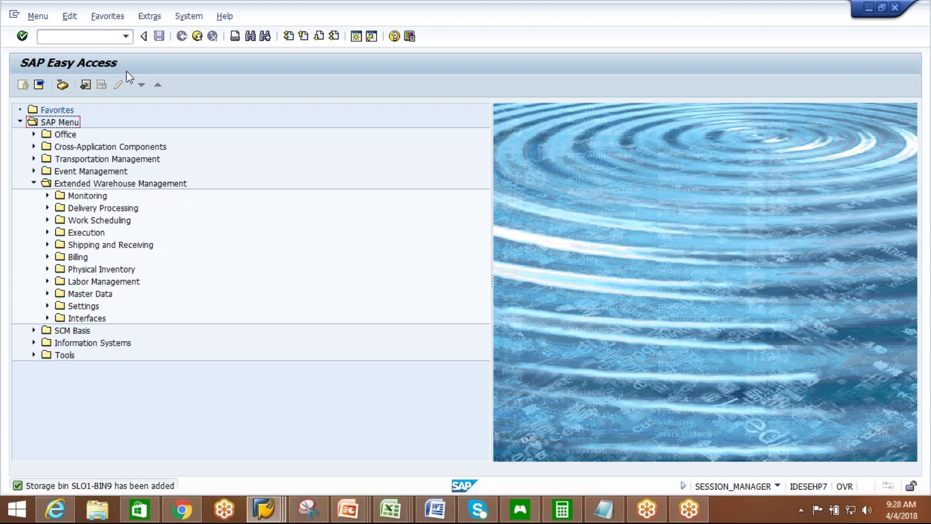
# Open HU warehouse task creation with /n/scwm/adhu, examine its advanced search criteria, and return to the SAP start screen.
pyautogui.click(78, 36)
pyautogui.write('/n/scwm/adhu')
pyautogui.press('Return')
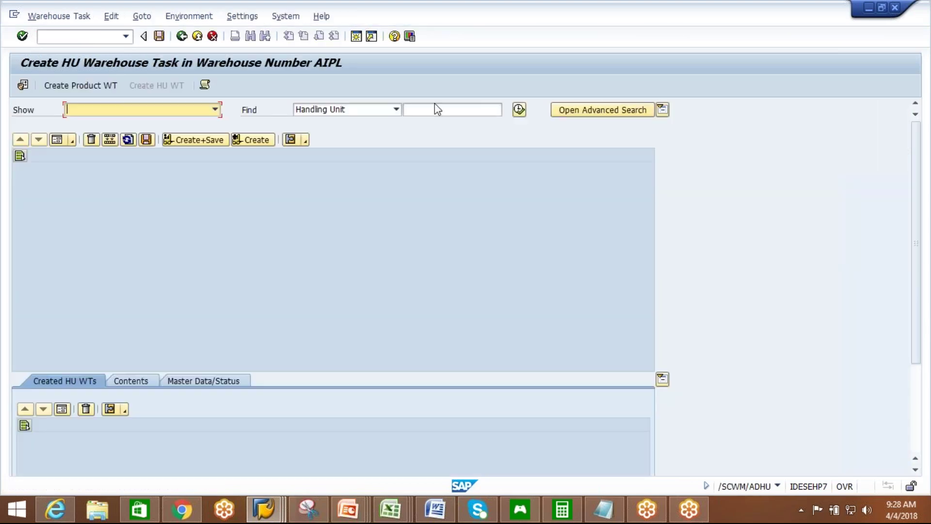
pyautogui.click(581, 111)
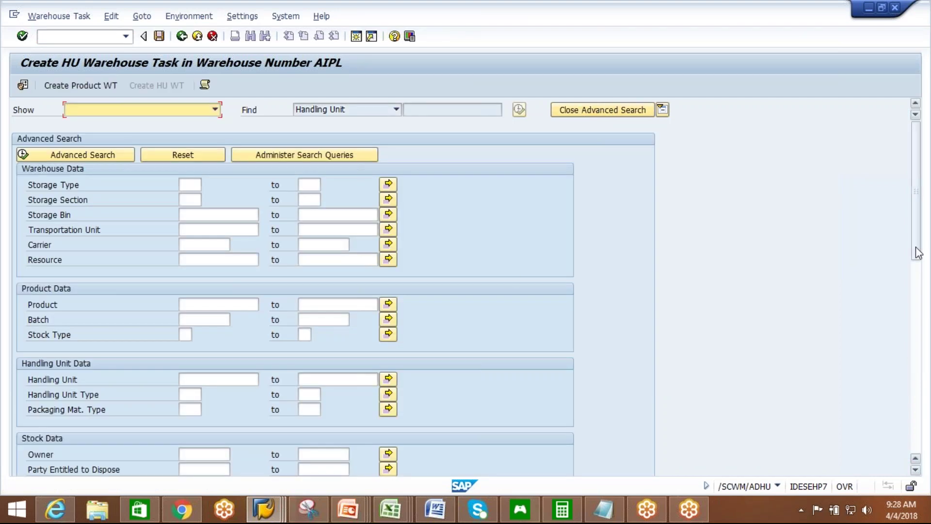
pyautogui.moveTo(923, 229); pyautogui.dragTo(923, 244)
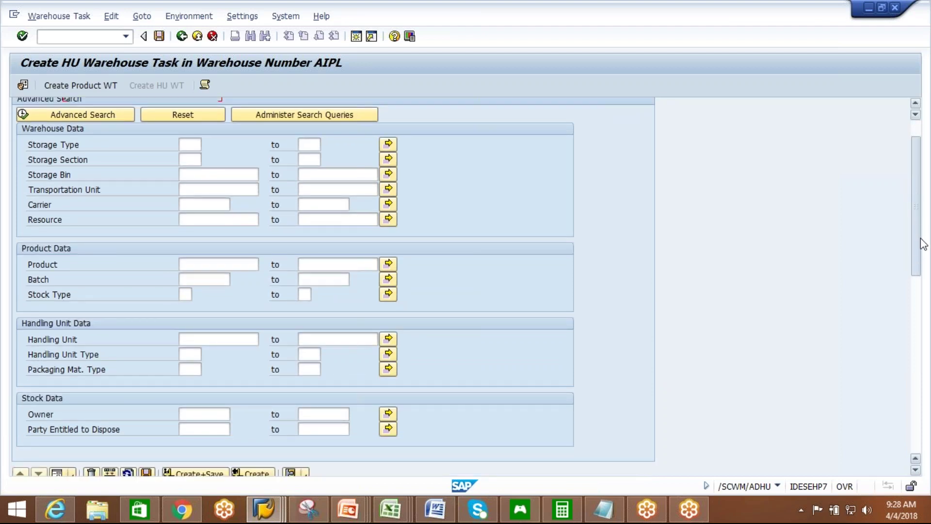
pyautogui.moveTo(923, 245); pyautogui.dragTo(923, 212)
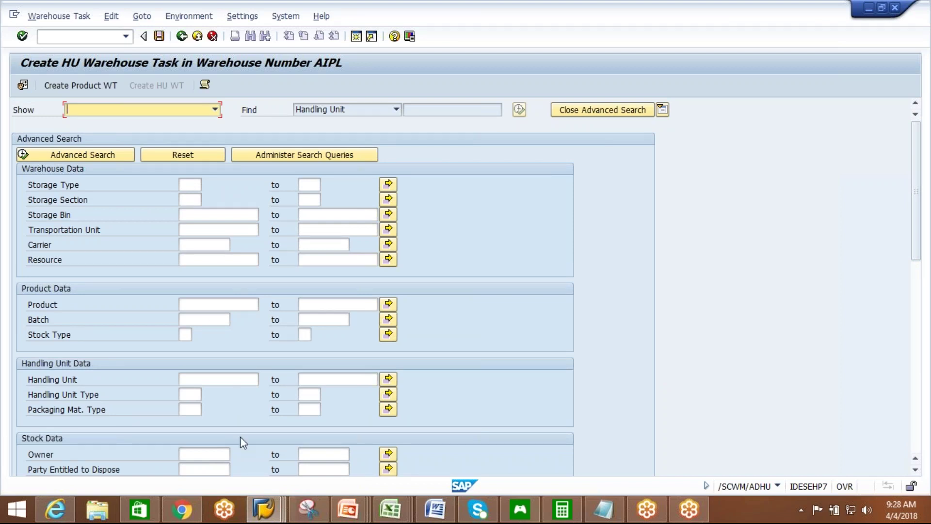
pyautogui.moveTo(919, 250)
pyautogui.mouseDown()
pyautogui.moveTo(922, 329)
pyautogui.moveTo(922, 252)
pyautogui.mouseUp()
pyautogui.click(185, 36)
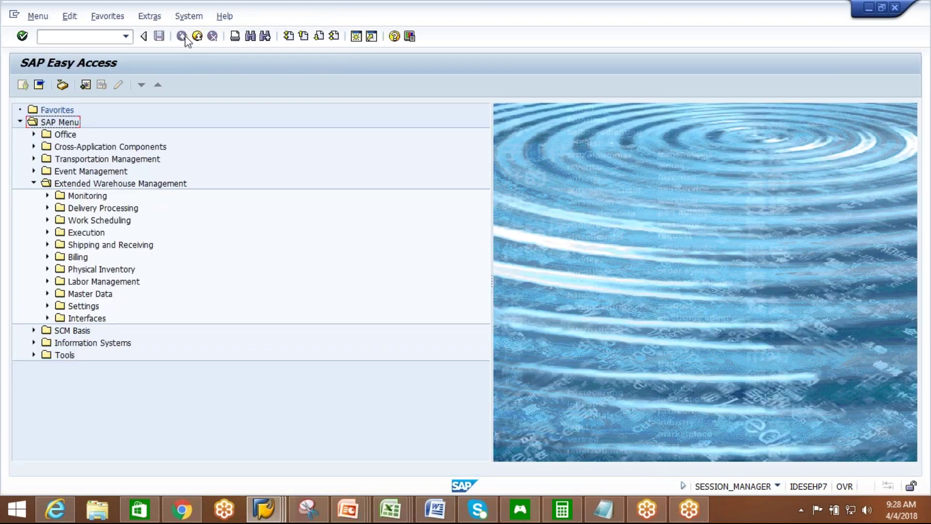
# Open the warehouse management monitor with /n/scwm/mon and expand the Handling Unit node under Stock and Bin.
pyautogui.click(125, 35)
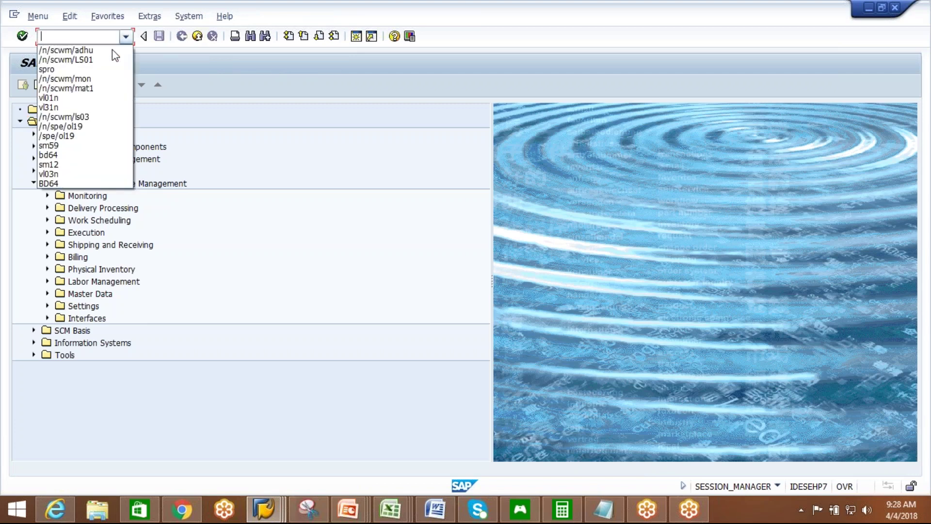
pyautogui.click(96, 81)
pyautogui.press('Return')
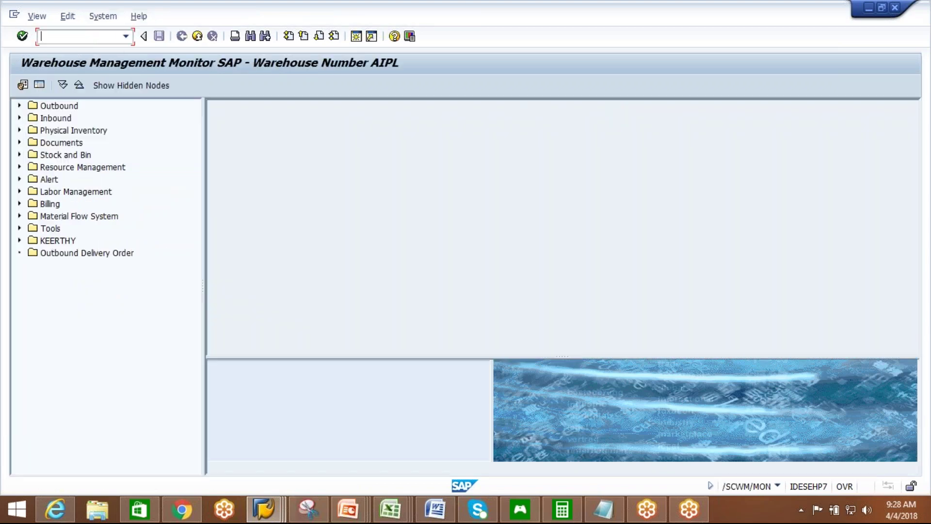
pyautogui.click(20, 155)
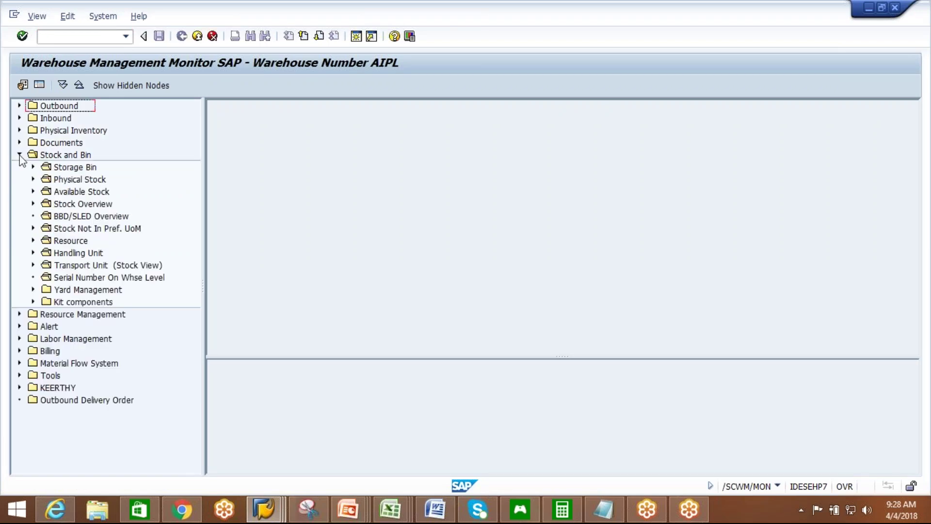
pyautogui.click(33, 252)
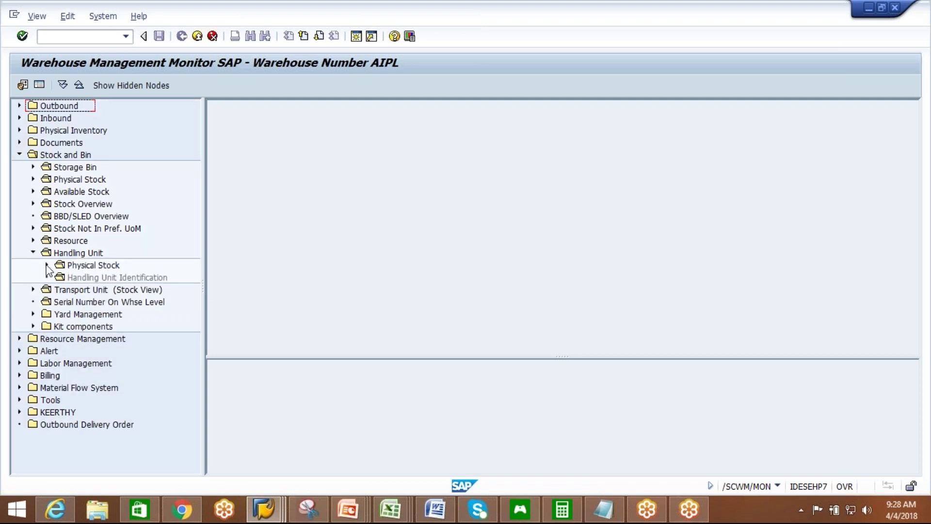
pyautogui.click(46, 265)
pyautogui.click(92, 265)
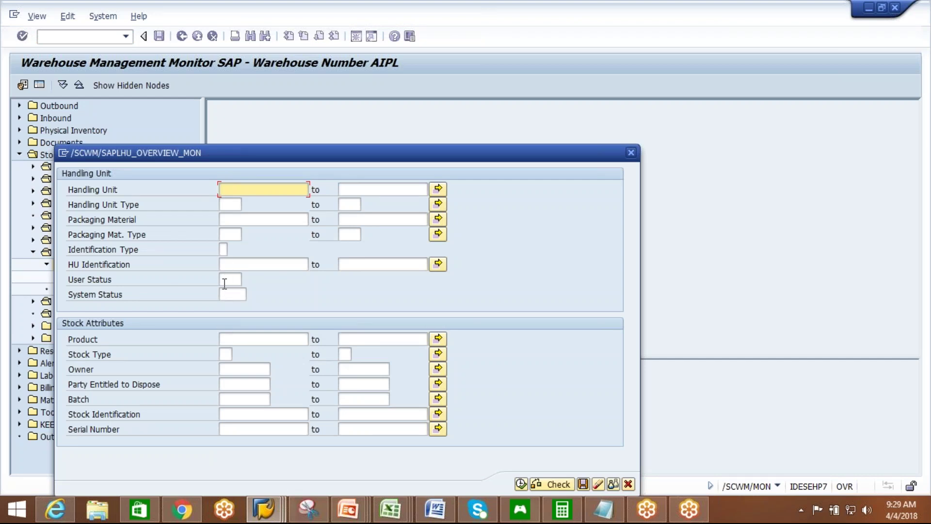
pyautogui.click(629, 153)
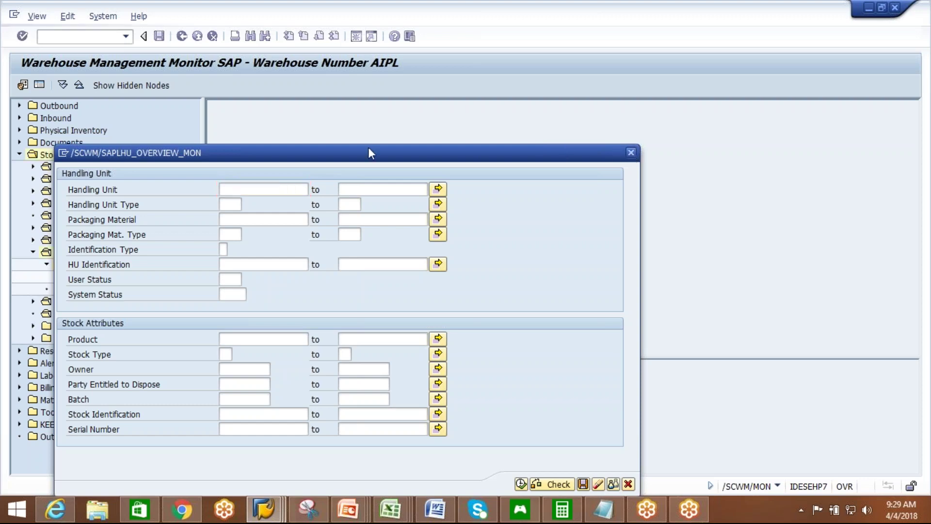
pyautogui.click(19, 156)
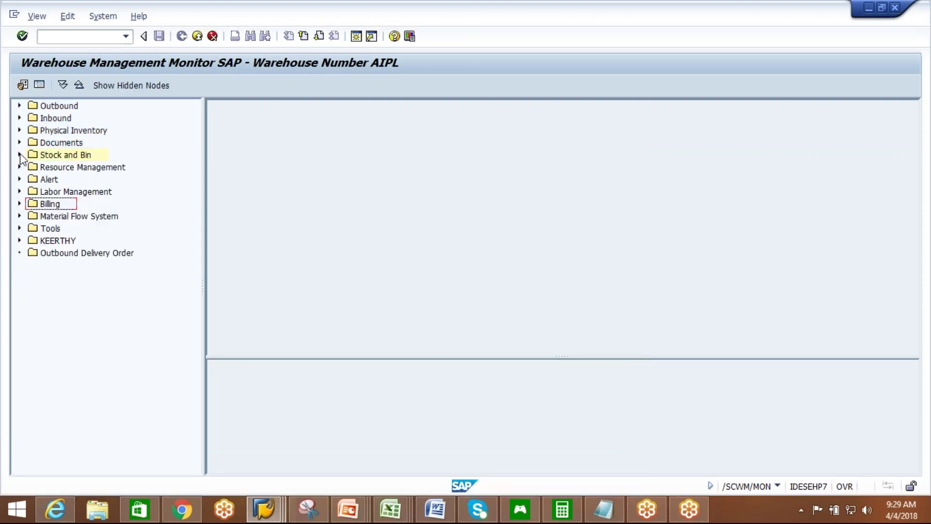
pyautogui.click(20, 153)
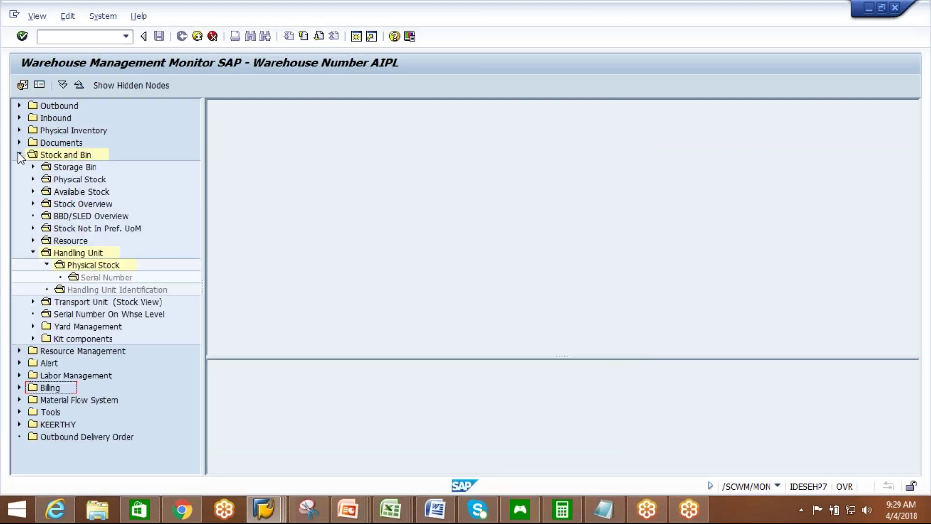
pyautogui.click(19, 153)
# Open the selection criteria for Warehouse Task under the Documents node.
pyautogui.click(20, 143)
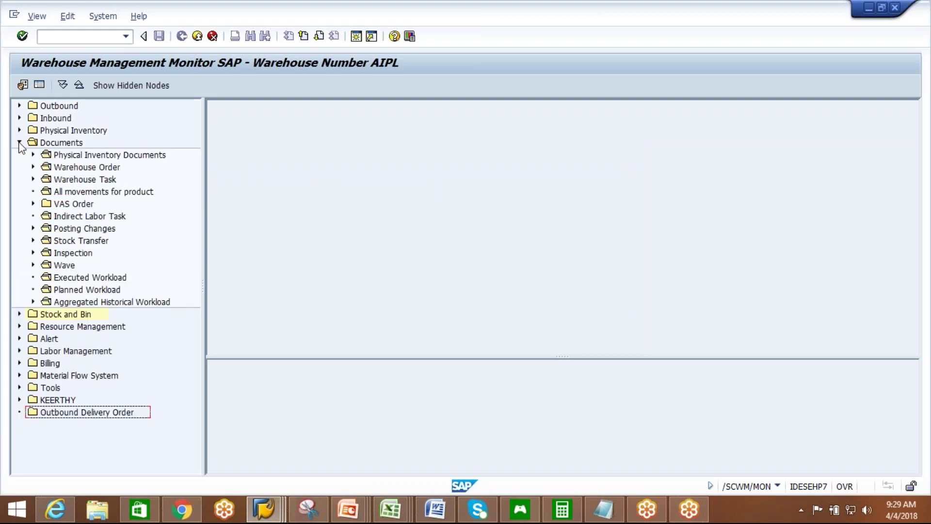
pyautogui.click(33, 179)
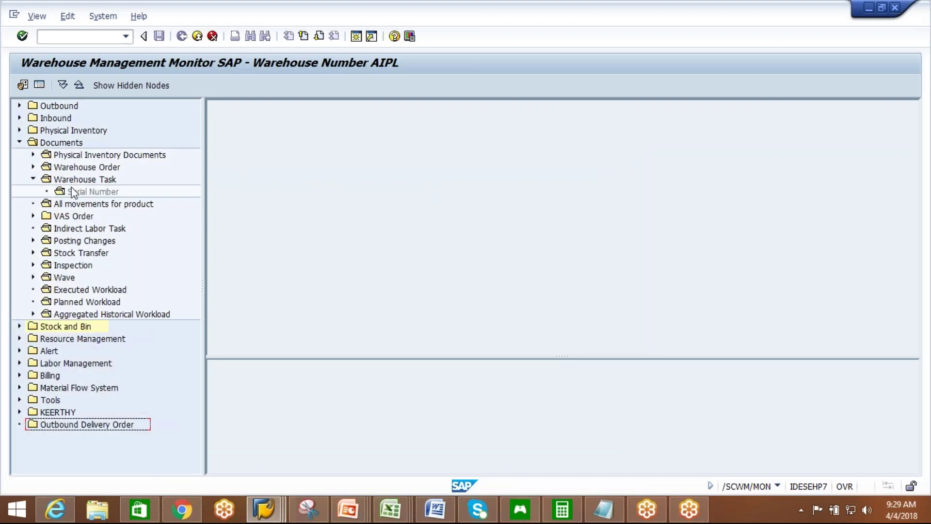
pyautogui.doubleClick(77, 179)
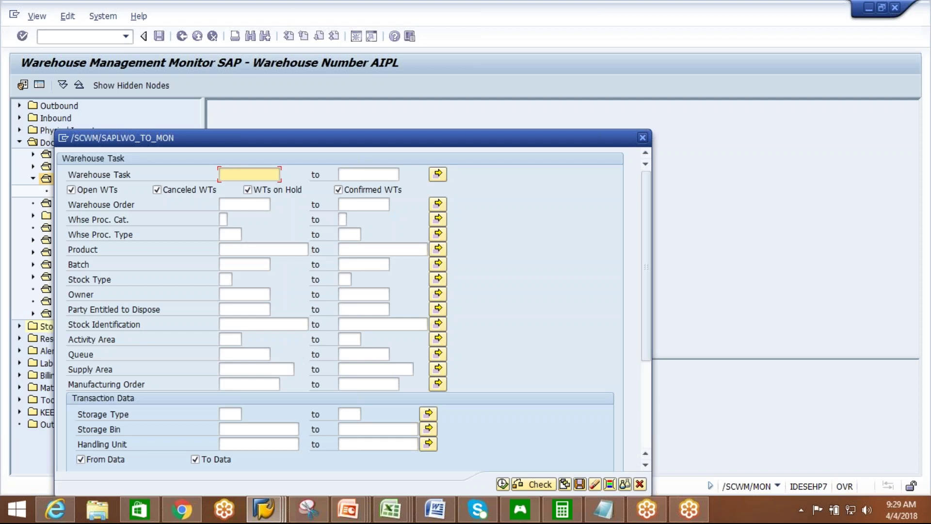
# Restrict the selection to confirmed warehouse tasks only and set the product to AIPL-MAT2.
pyautogui.click(157, 190)
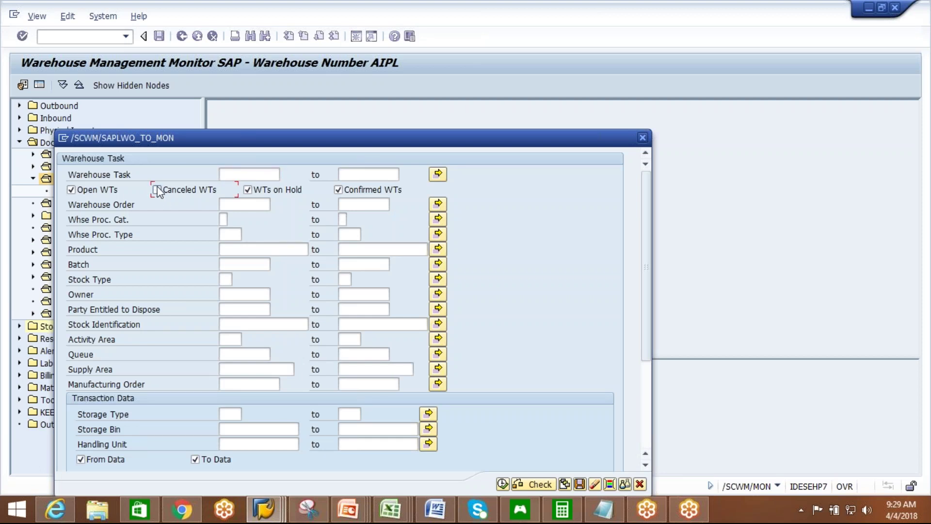
pyautogui.click(71, 190)
pyautogui.click(247, 190)
pyautogui.click(239, 249)
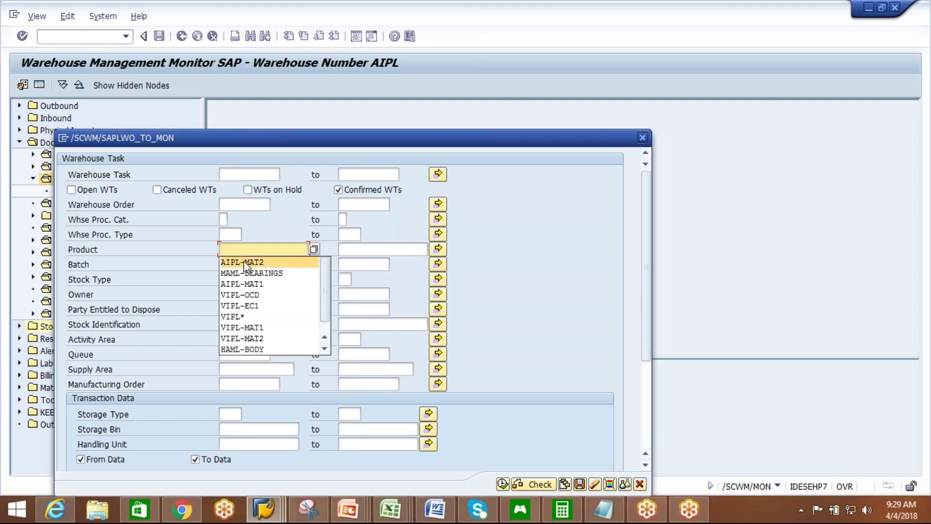
pyautogui.click(245, 264)
# Set both the from and to dates of the Confirmation Time range to 04.04.2018.
pyautogui.moveTo(648, 347); pyautogui.dragTo(648, 414)
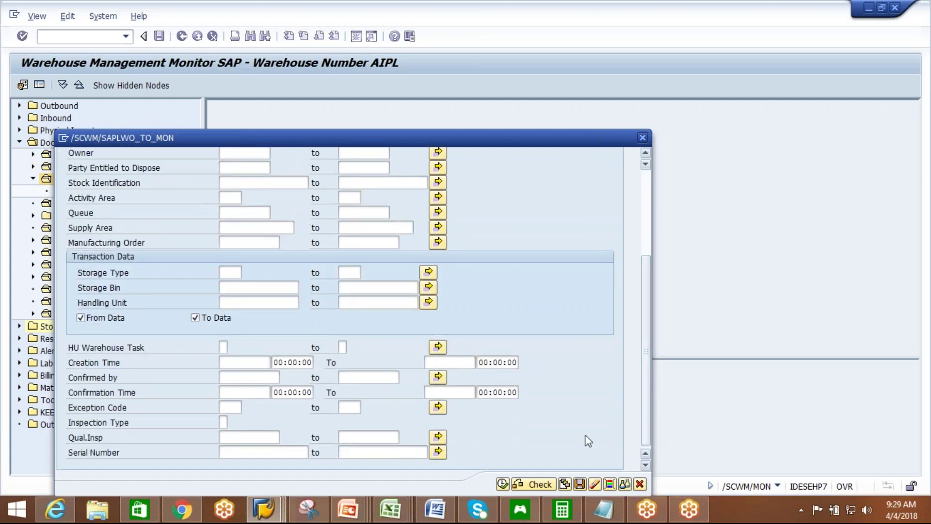
pyautogui.click(253, 378)
pyautogui.click(250, 393)
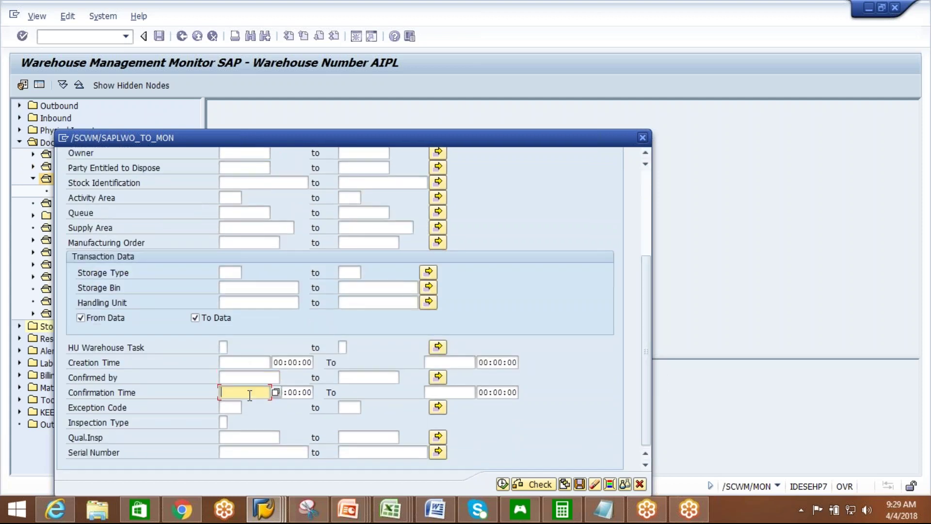
pyautogui.click(276, 393)
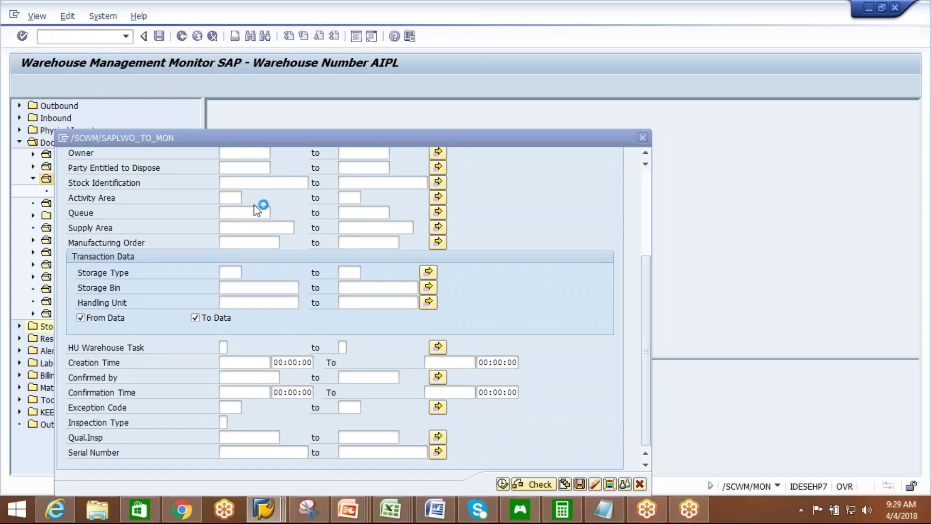
pyautogui.doubleClick(191, 285)
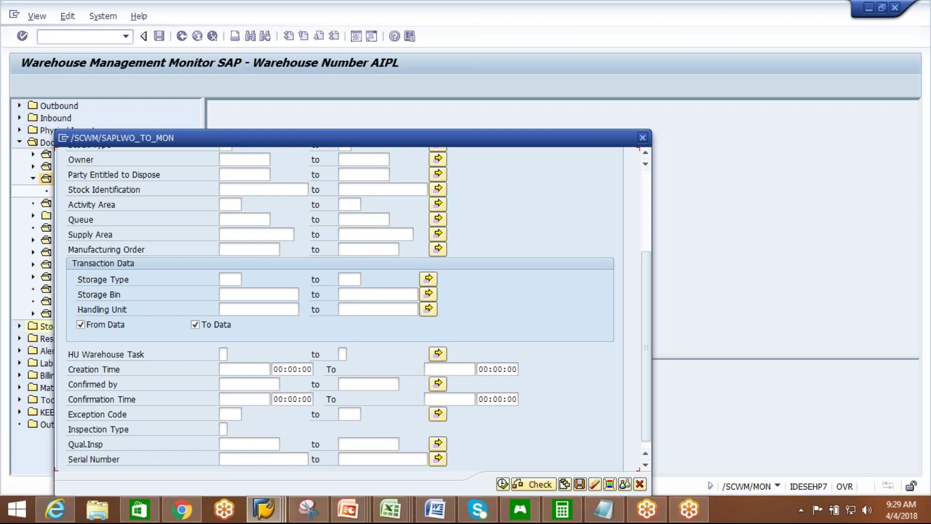
pyautogui.click(447, 399)
pyautogui.click(480, 398)
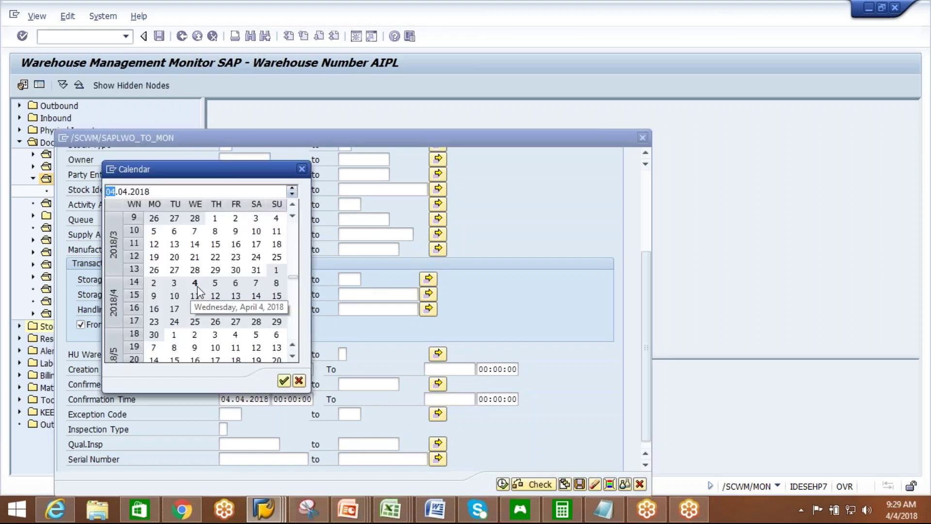
pyautogui.doubleClick(197, 288)
# Set the end time of the Confirmation Time range to 09:29:45 and run the warehouse task selection.
pyautogui.click(507, 398)
pyautogui.click(524, 399)
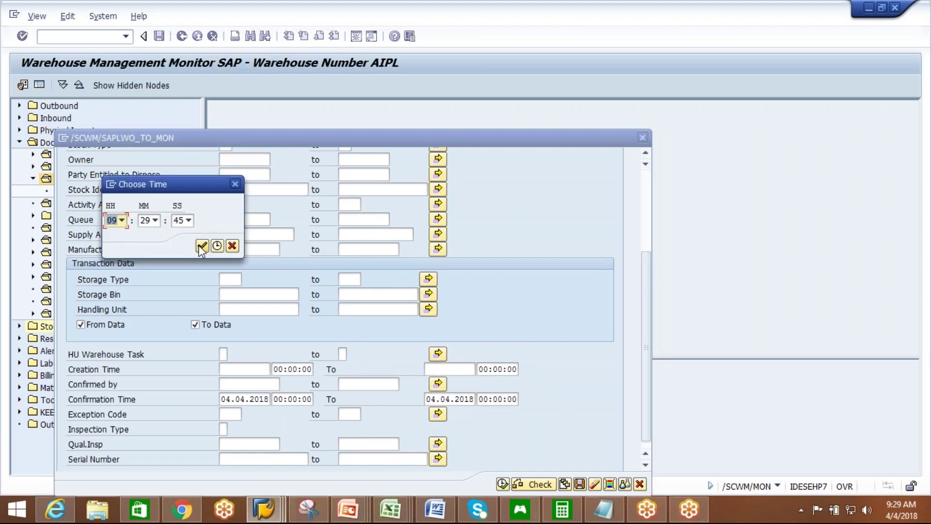
pyautogui.click(201, 247)
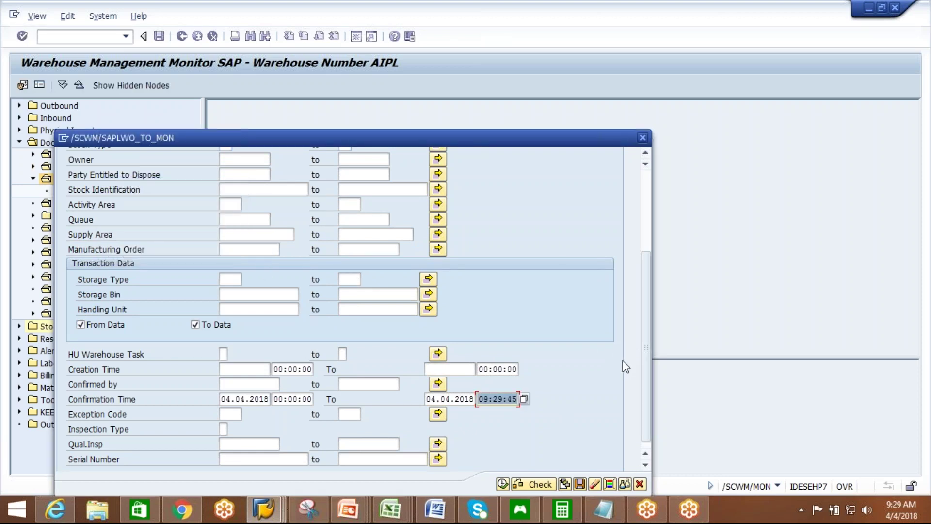
pyautogui.moveTo(642, 386); pyautogui.dragTo(645, 311)
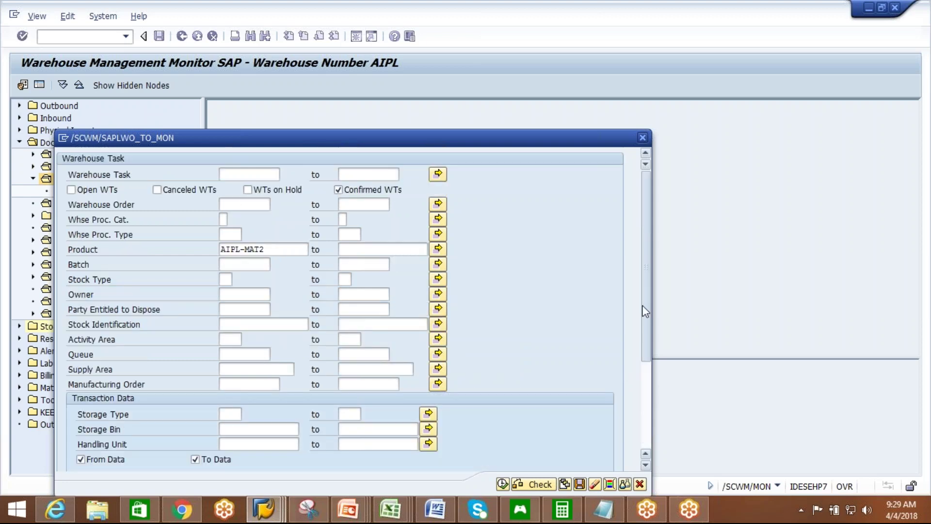
pyautogui.click(505, 483)
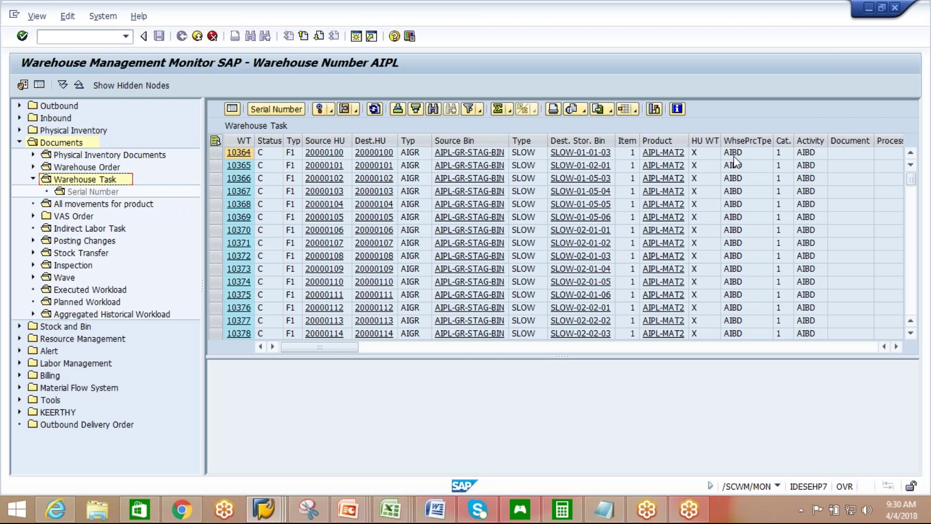
# Copy the whole Product column of the warehouse task list.
pyautogui.click(660, 155)
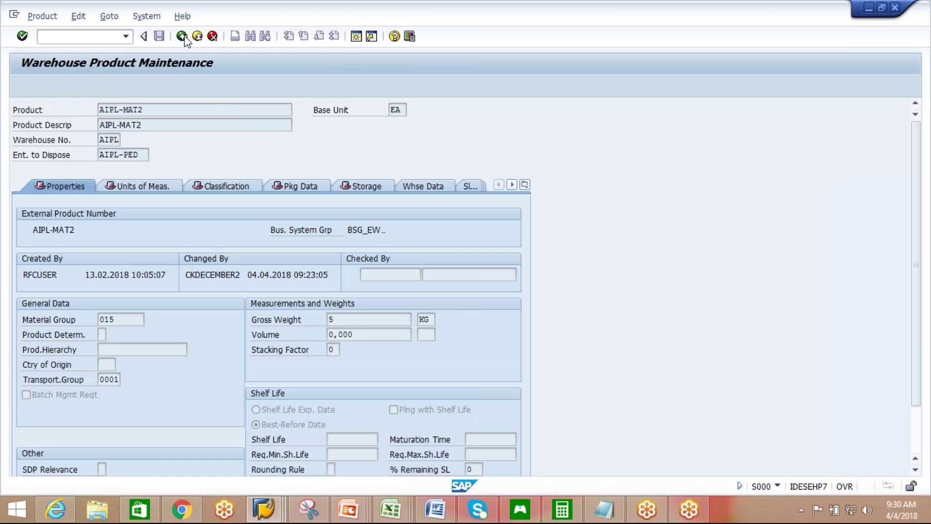
pyautogui.click(183, 36)
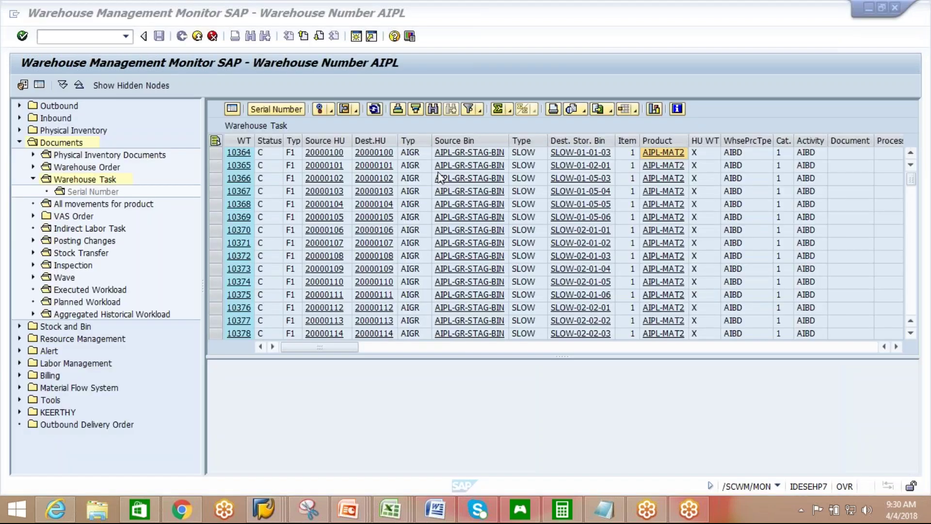
pyautogui.click(667, 140)
pyautogui.hotkey('ctrl', 'c')
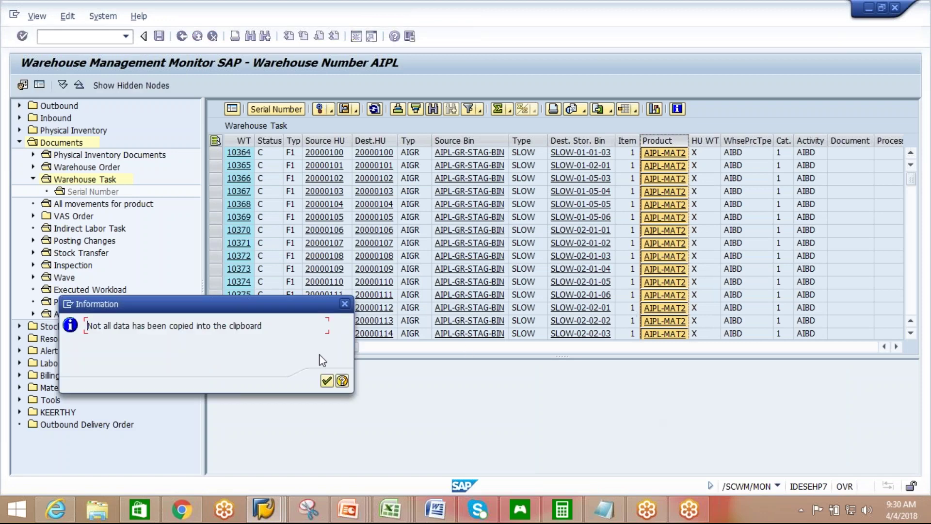
pyautogui.click(326, 381)
# Switch to the New Microsoft Office Excel Worksheet workbook, paste the copied products from cell J10 down and fit column J's width to its contents.
pyautogui.moveTo(397, 514)
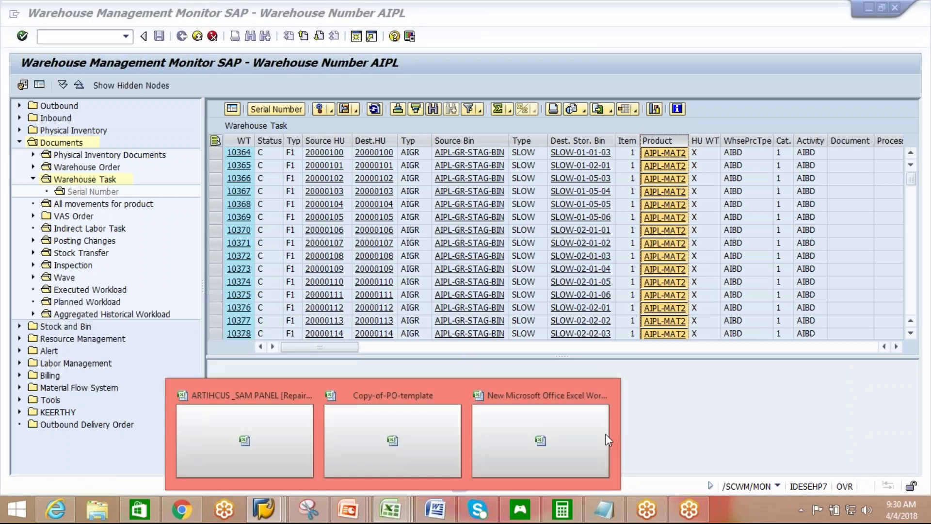
pyautogui.click(560, 432)
pyautogui.click(723, 258)
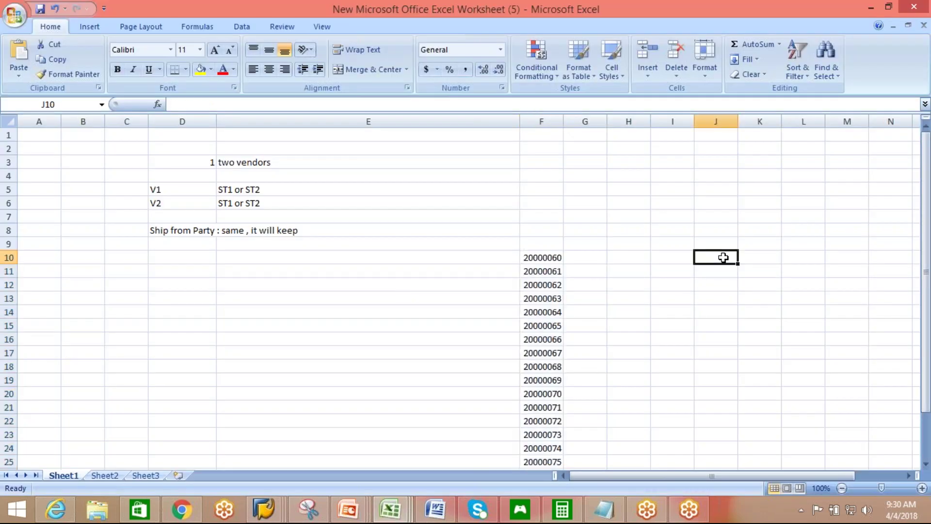
pyautogui.hotkey('ctrl', 'v')
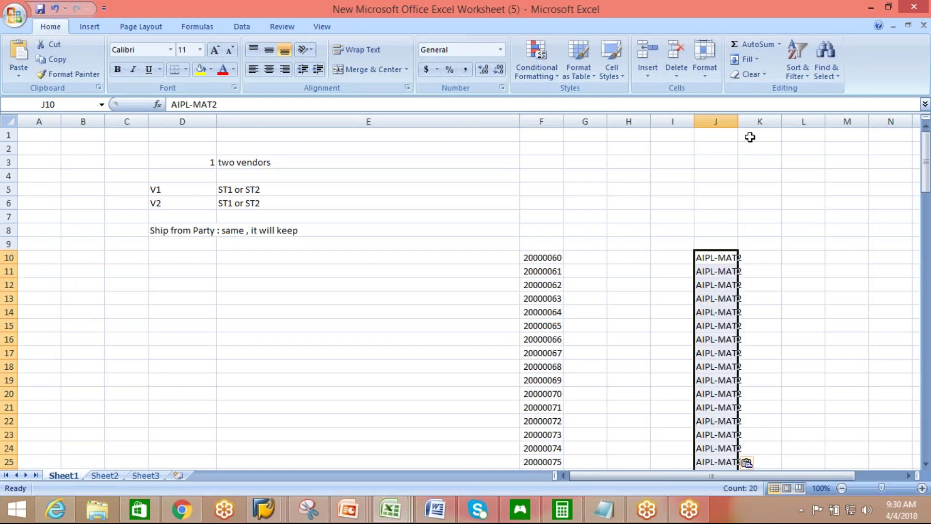
pyautogui.doubleClick(739, 121)
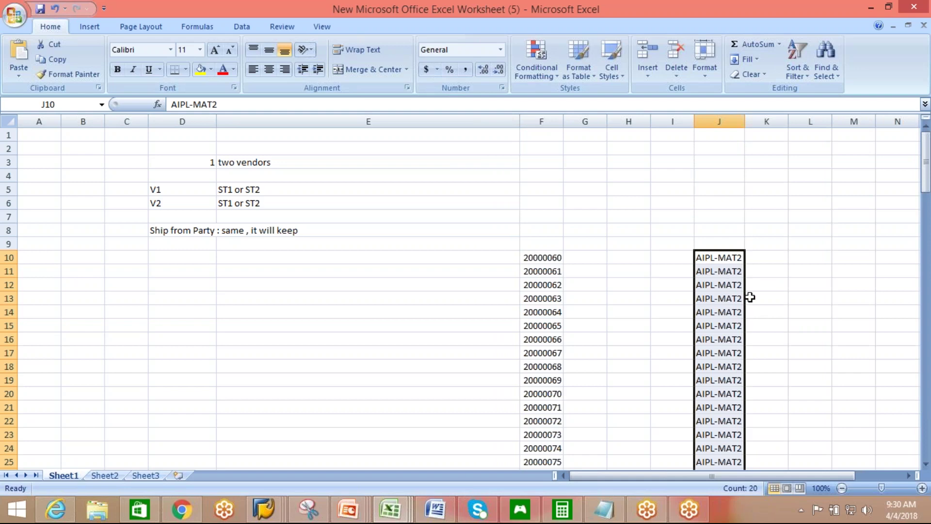
pyautogui.moveTo(926, 163)
pyautogui.mouseDown()
pyautogui.moveTo(926, 196)
pyautogui.moveTo(925, 167)
pyautogui.mouseUp()
# Switch back to SAP and copy the whole Dest. Stor. Bin column of the warehouse task list.
pyautogui.press('alt')
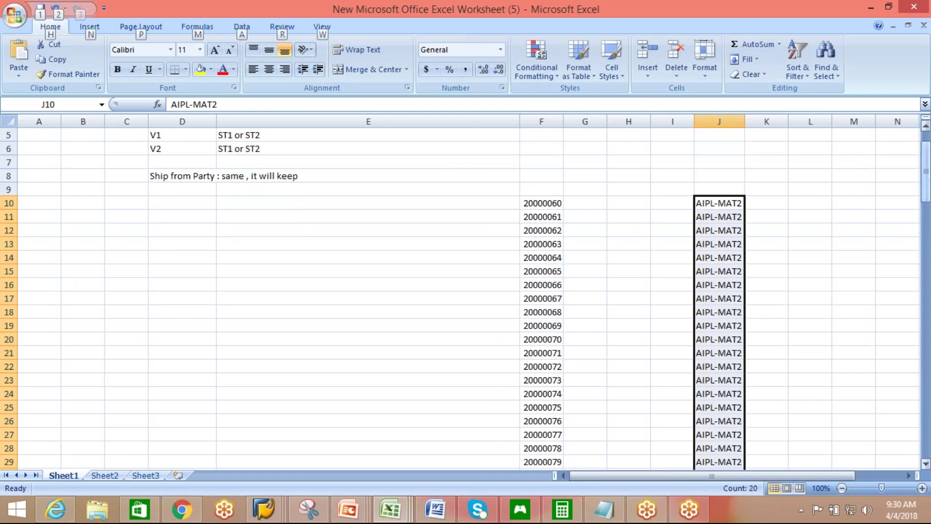
pyautogui.hotkey('alt', 'Tab')
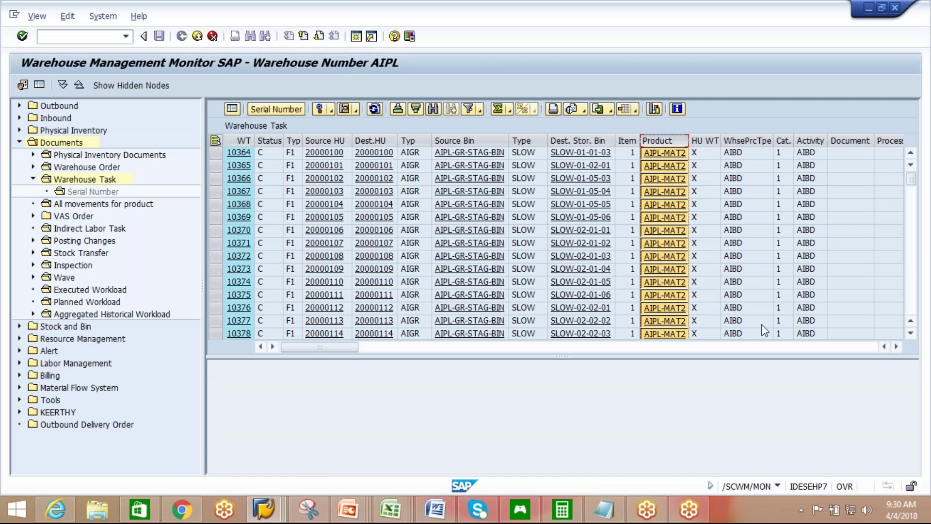
pyautogui.click(581, 140)
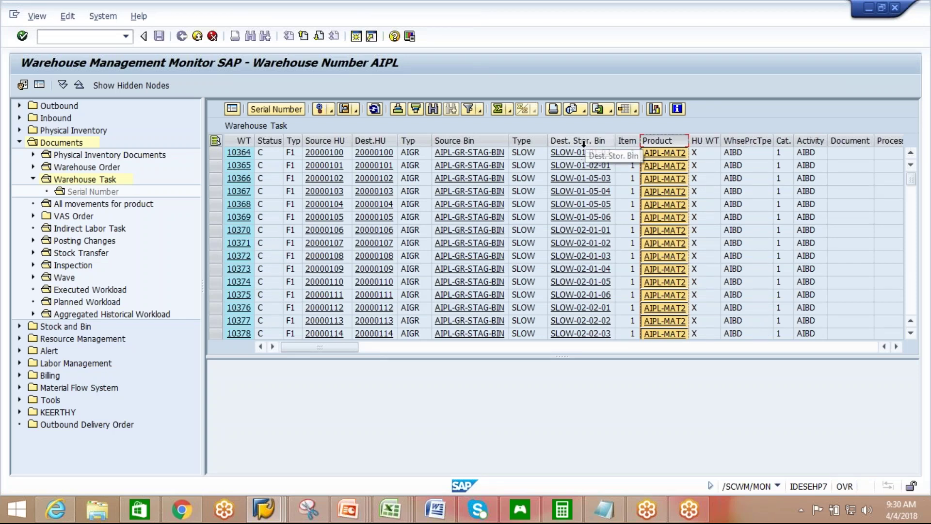
pyautogui.hotkey('ctrl', 'c')
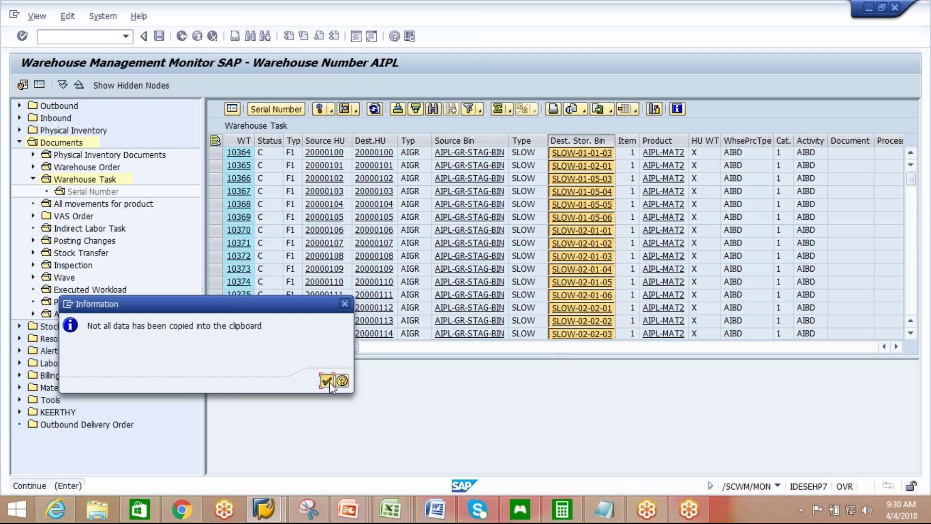
pyautogui.click(329, 382)
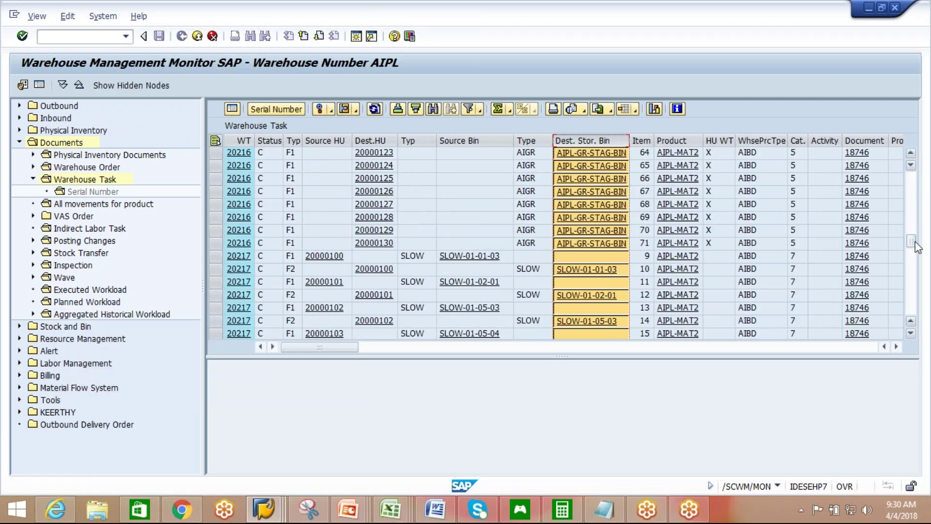
# Rerun the warehouse task selection with the same criteria and look through the rows of the refreshed list.
pyautogui.moveTo(912, 241); pyautogui.dragTo(912, 265)
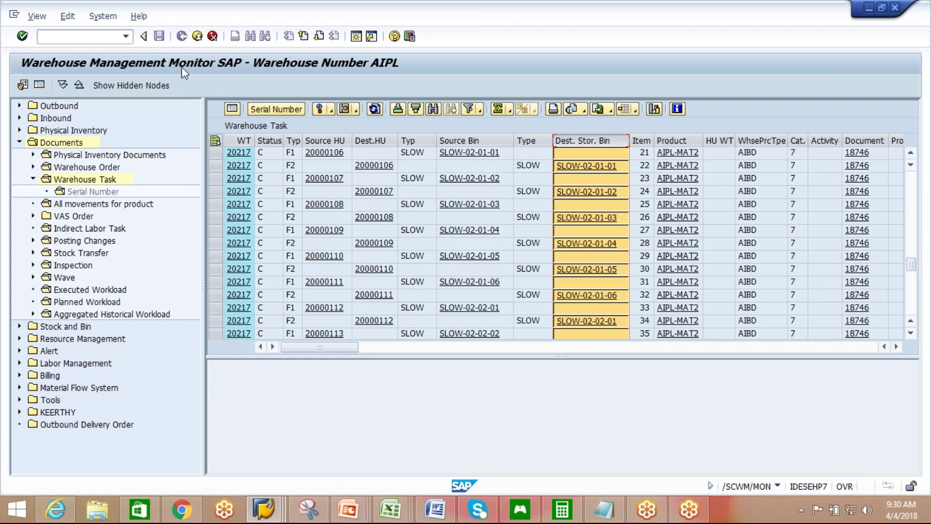
pyautogui.doubleClick(95, 180)
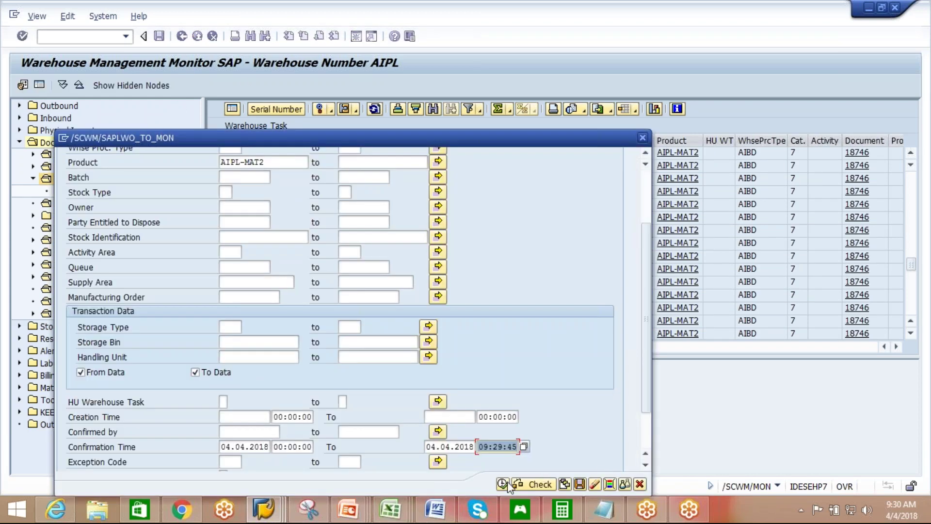
pyautogui.click(503, 484)
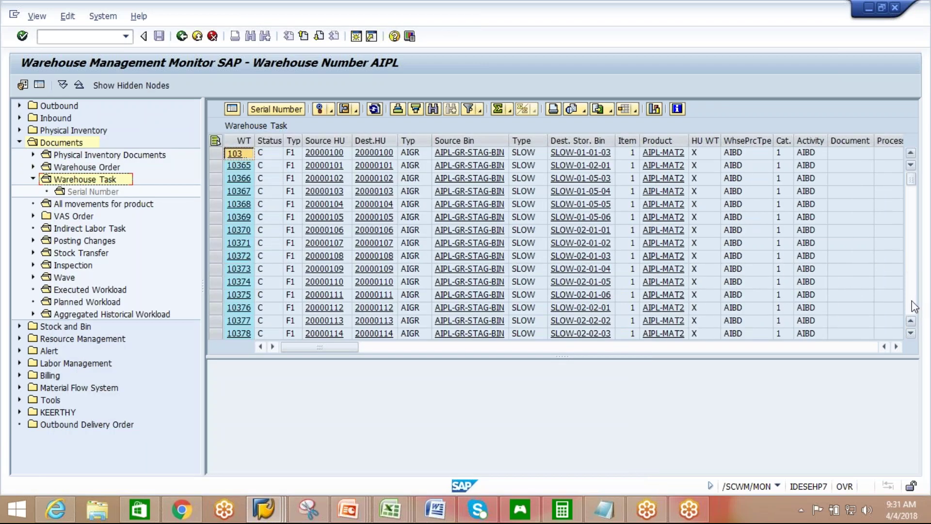
pyautogui.click(912, 306)
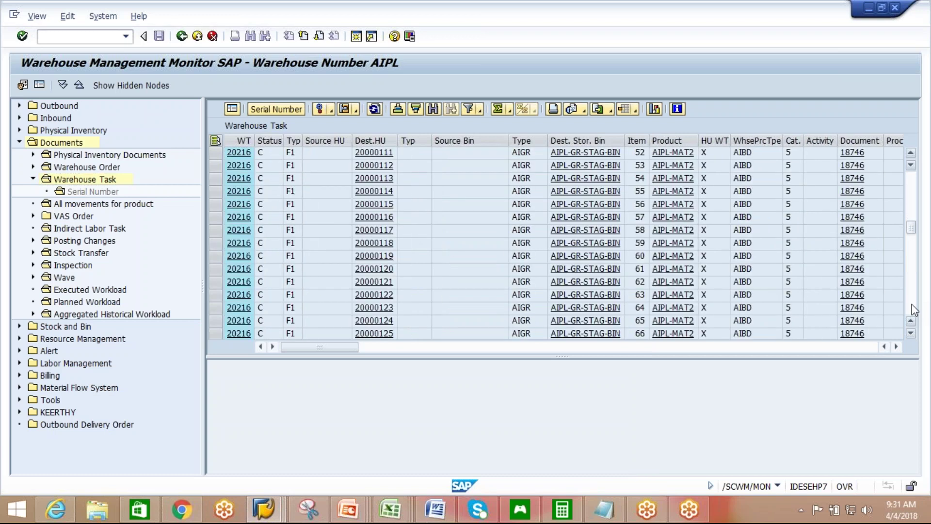
pyautogui.click(912, 334)
pyautogui.click(912, 334)
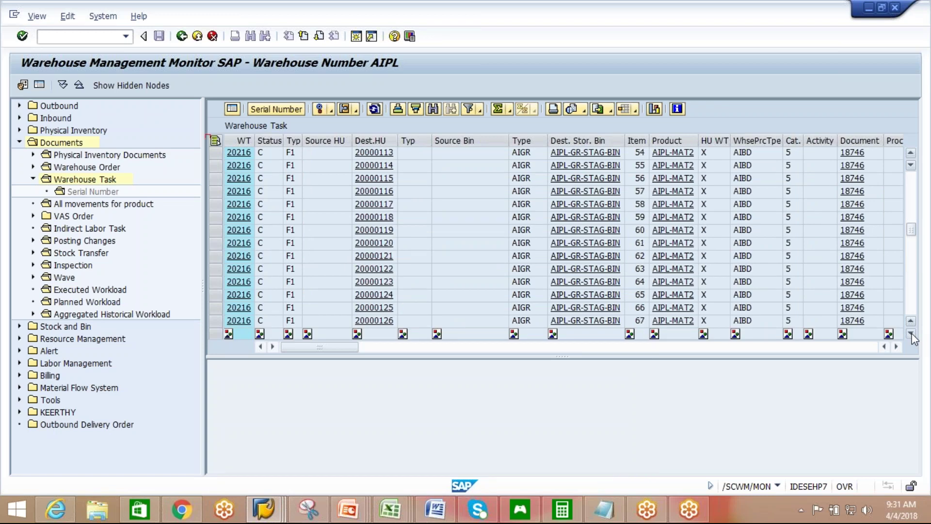
# Look through the remaining warehouse task rows, comparing source and destination handling units and bins of tasks 20216 and 20217.
pyautogui.scroll(-2, 912, 338)
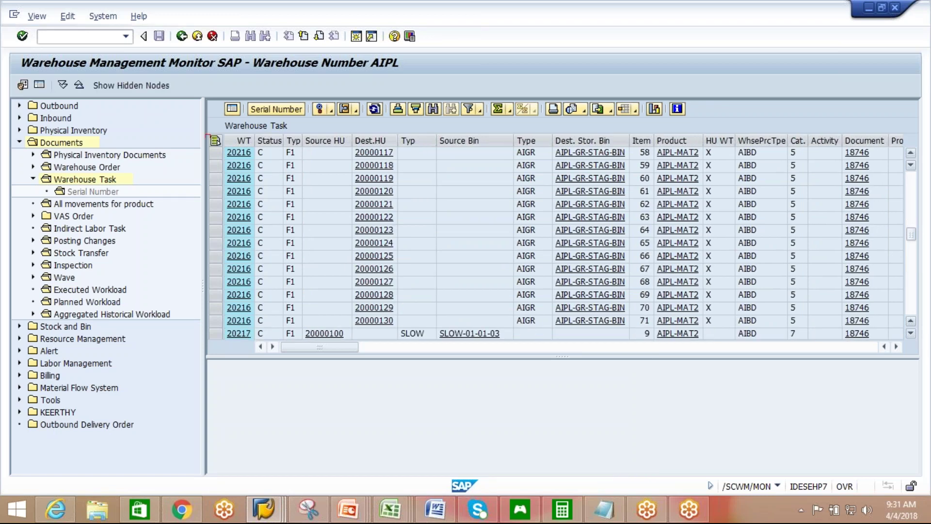
pyautogui.click(912, 334)
pyautogui.click(912, 334)
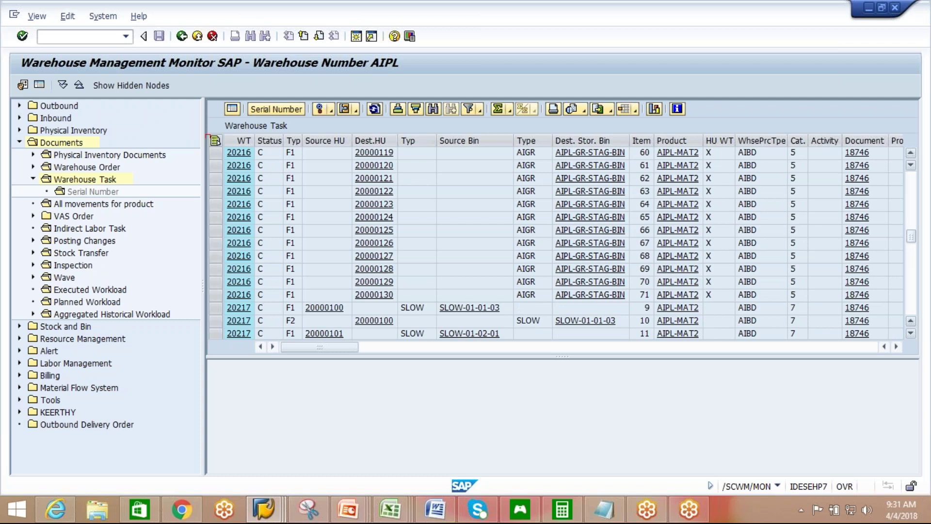
pyautogui.scroll(-3, 558, 243)
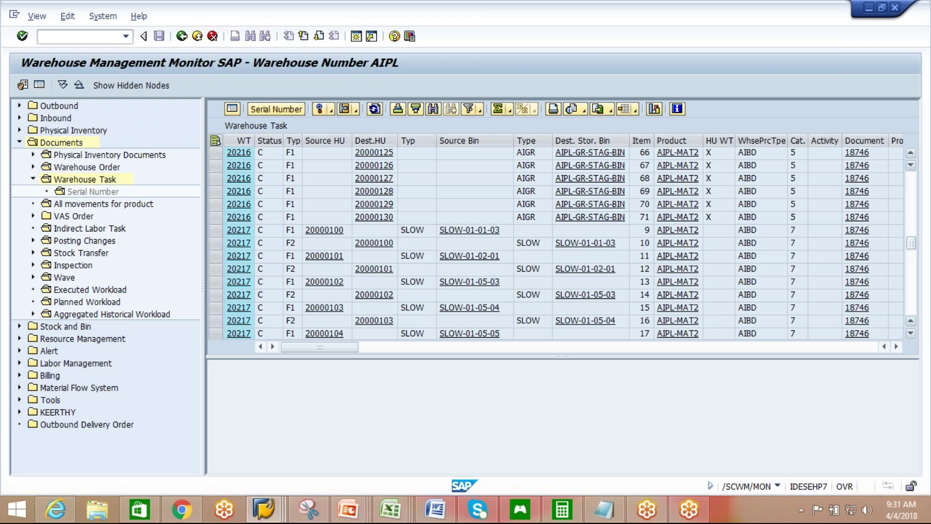
pyautogui.click(912, 333)
pyautogui.doubleClick(912, 333)
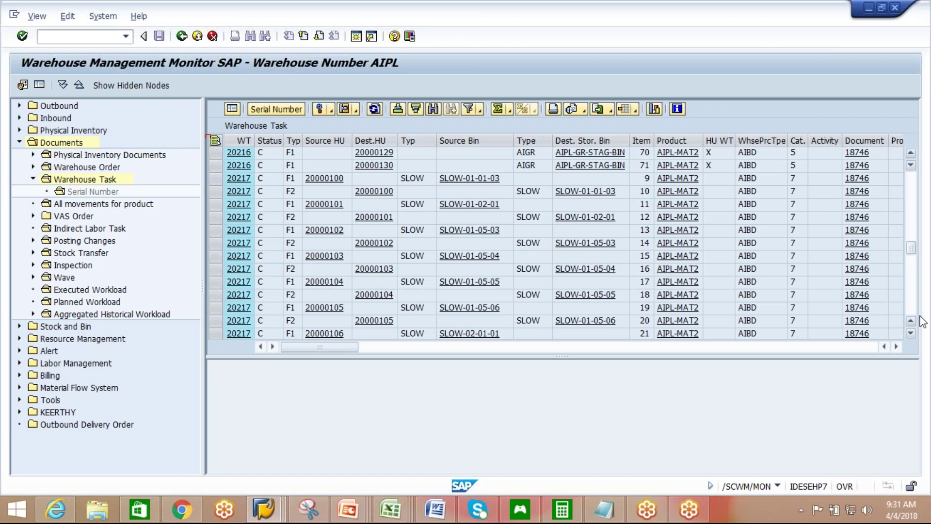
pyautogui.click(910, 333)
pyautogui.click(911, 333)
pyautogui.click(911, 333)
pyautogui.click(911, 333)
pyautogui.click(911, 334)
pyautogui.click(911, 333)
pyautogui.click(911, 333)
pyautogui.click(910, 333)
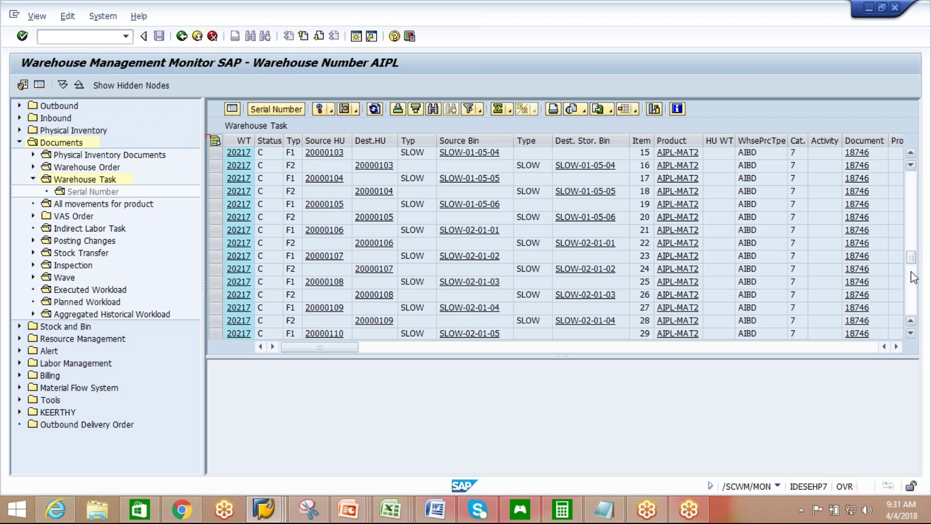
# Copy the whole Dest. Stor. Bin column of the refreshed warehouse task list and dismiss the information message.
pyautogui.moveTo(911, 258); pyautogui.dragTo(913, 175)
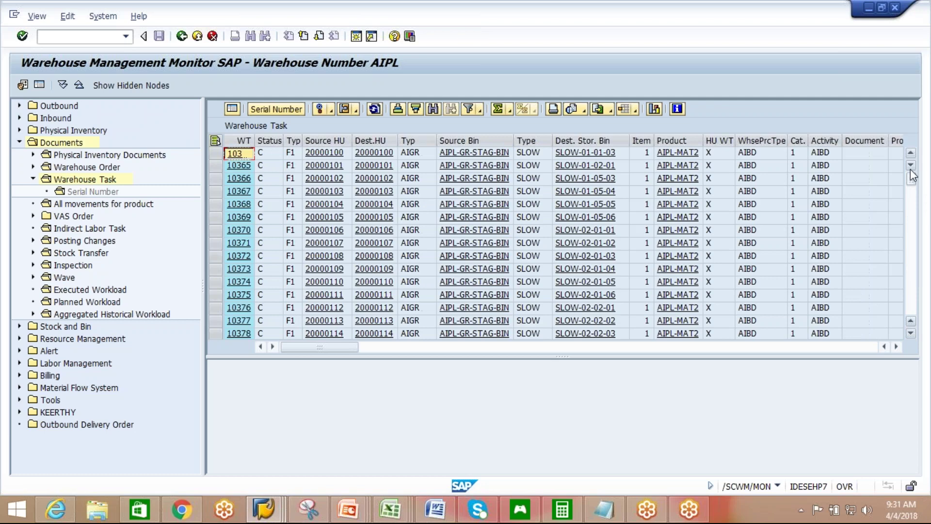
pyautogui.click(596, 141)
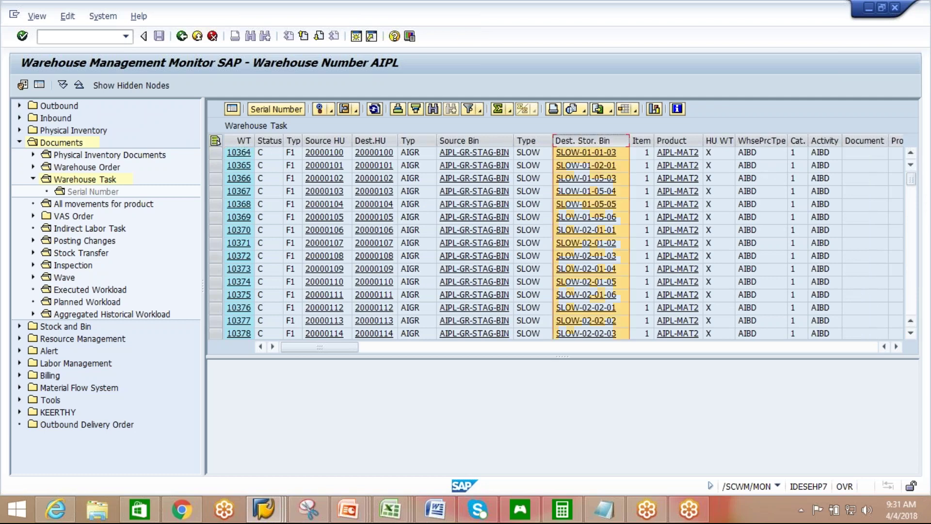
pyautogui.hotkey('ctrl', 'c')
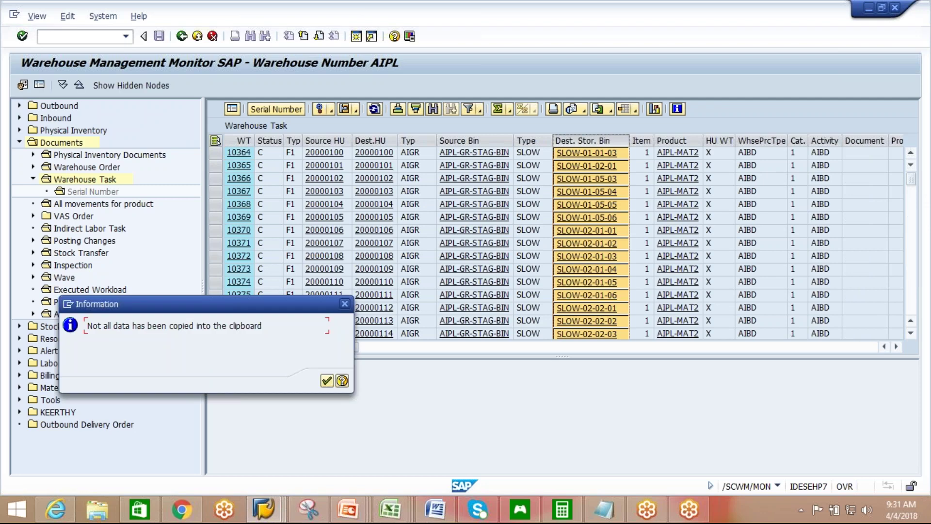
pyautogui.click(327, 381)
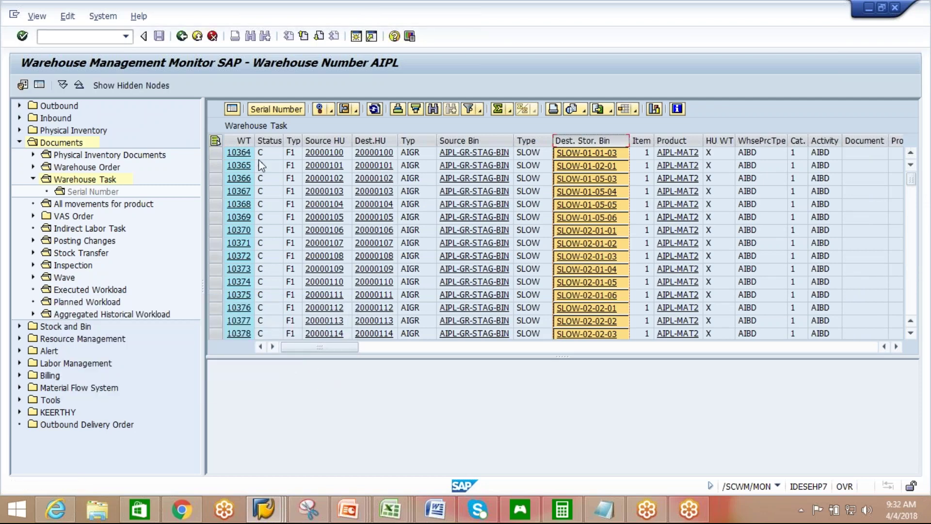
# Sort the warehouse task list in descending order by the Typ column that holds the F1 and F2 values.
pyautogui.click(216, 141)
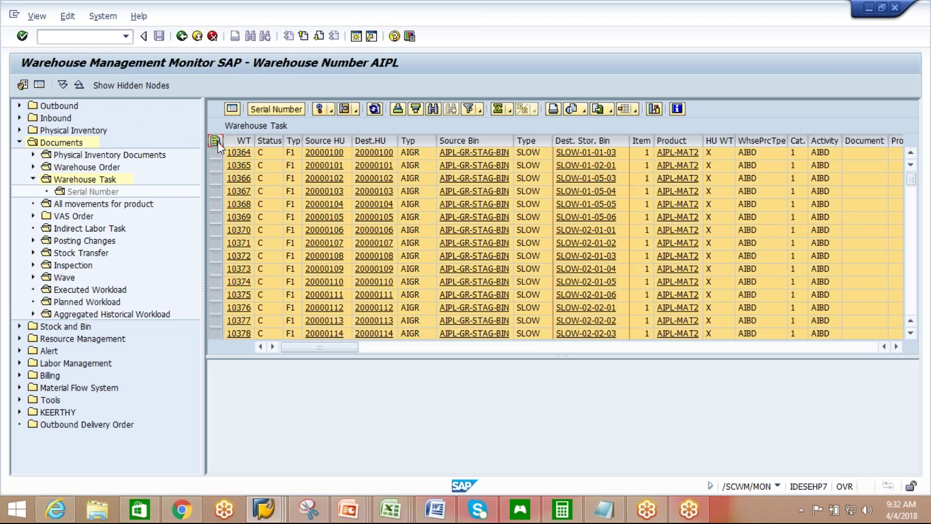
pyautogui.click(293, 140)
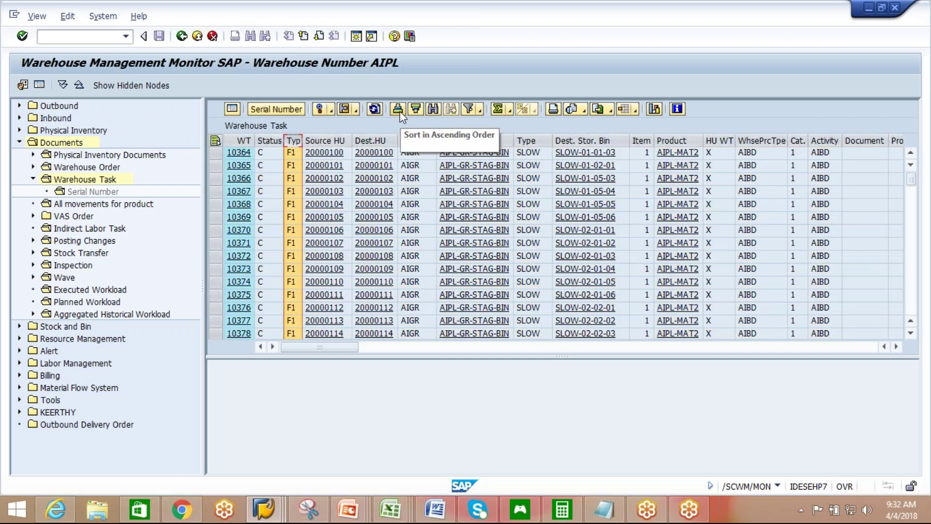
pyautogui.click(415, 109)
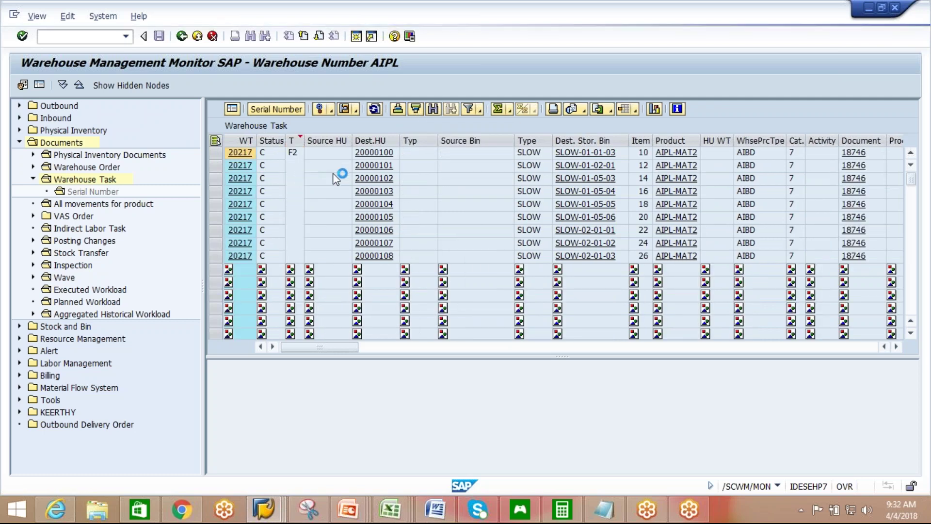
# Select the Dest.HU cells from 20000100 to 20000119 in the sorted list, returning from the Work Center view whenever it opens.
pyautogui.click(383, 153)
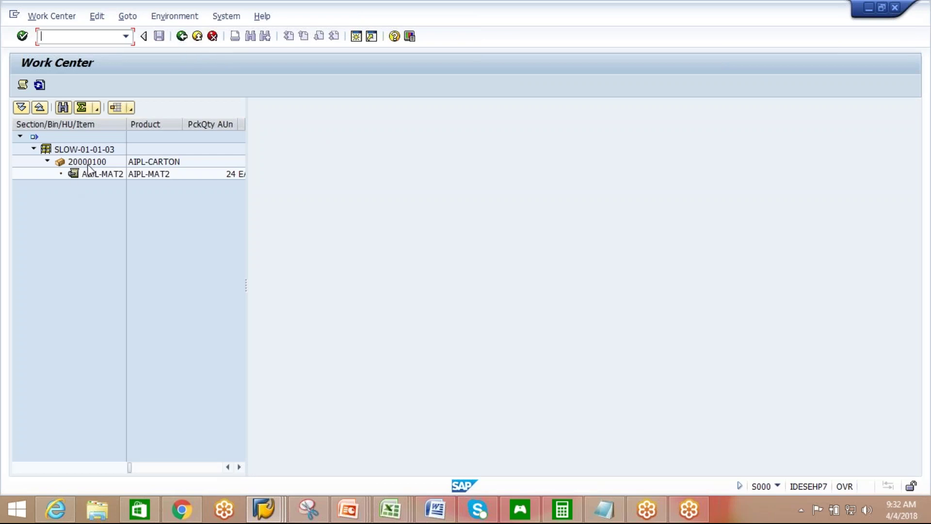
pyautogui.click(185, 42)
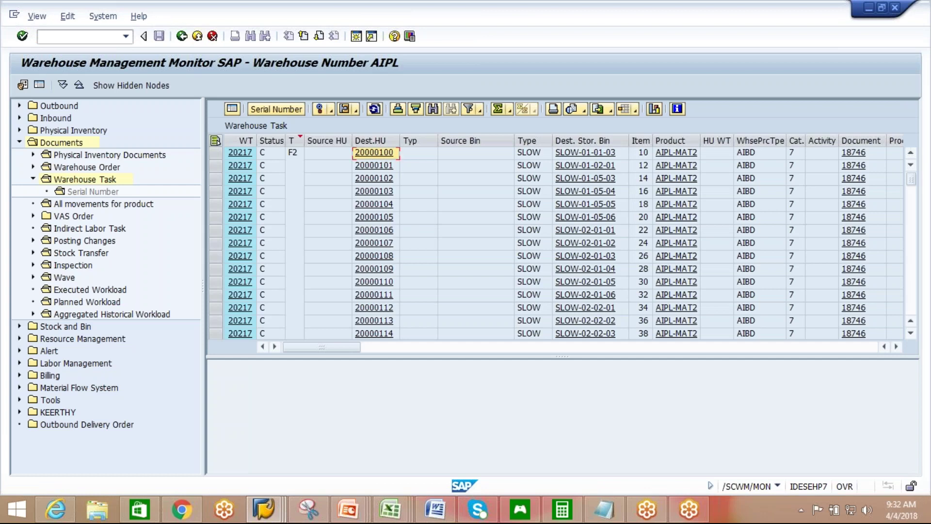
pyautogui.moveTo(374, 152); pyautogui.dragTo(391, 376)
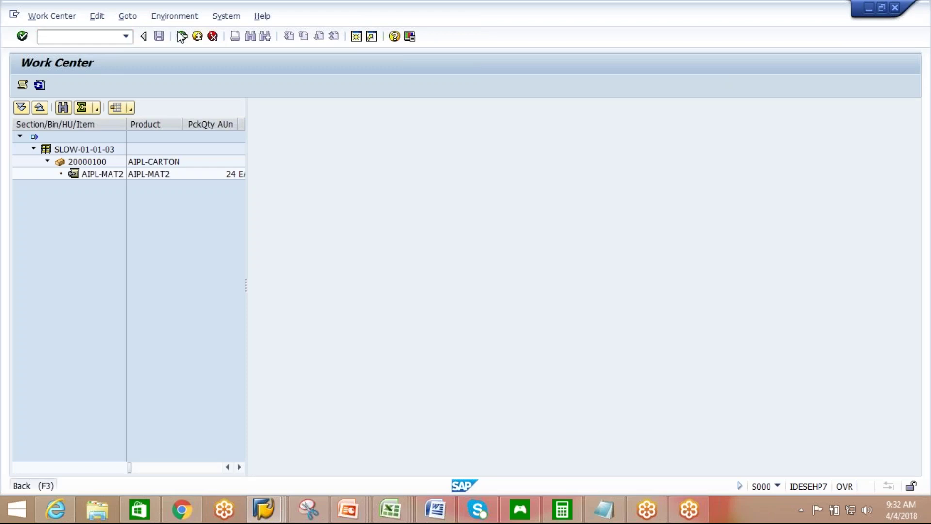
pyautogui.click(182, 35)
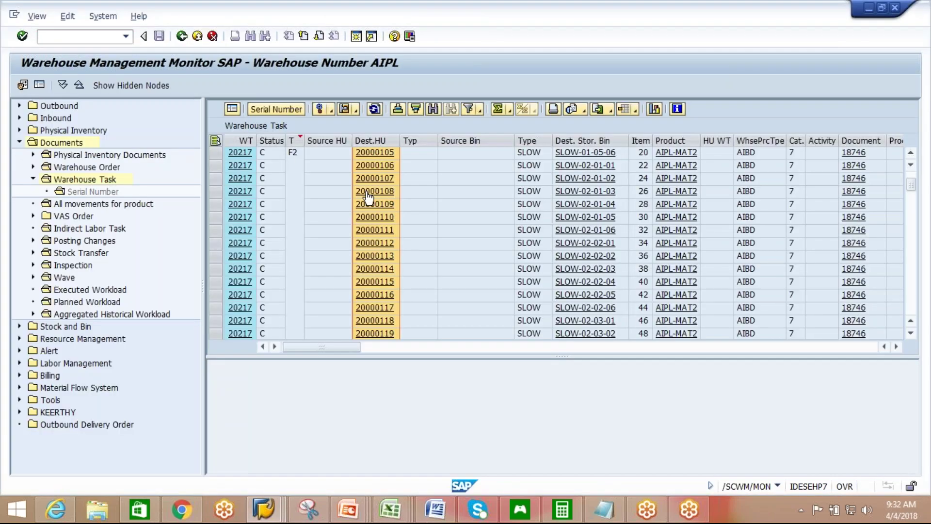
pyautogui.moveTo(909, 183)
pyautogui.mouseDown()
pyautogui.moveTo(912, 238)
pyautogui.moveTo(911, 184)
pyautogui.mouseUp()
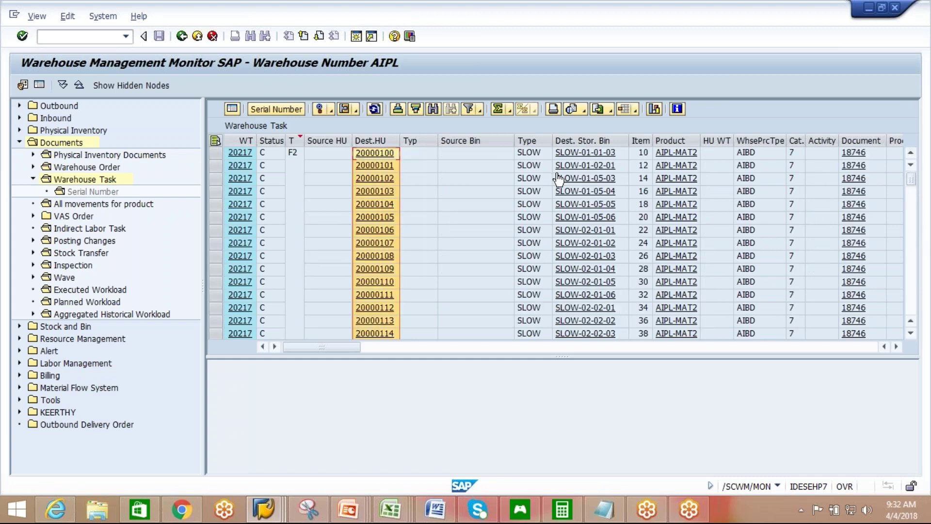
pyautogui.click(911, 334)
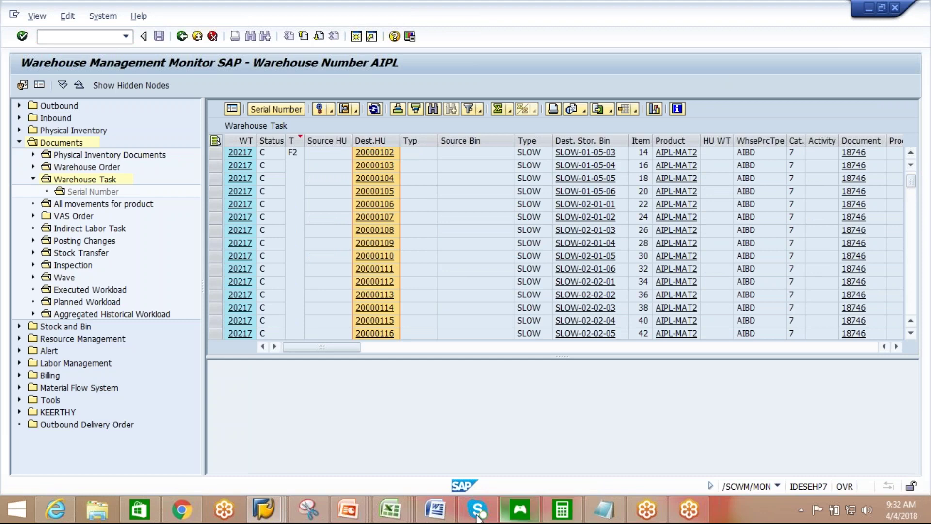
# Switch to the New Microsoft Office Excel Worksheet workbook and paste the copied destination bins from cell D15 down.
pyautogui.moveTo(391, 509)
pyautogui.click(521, 427)
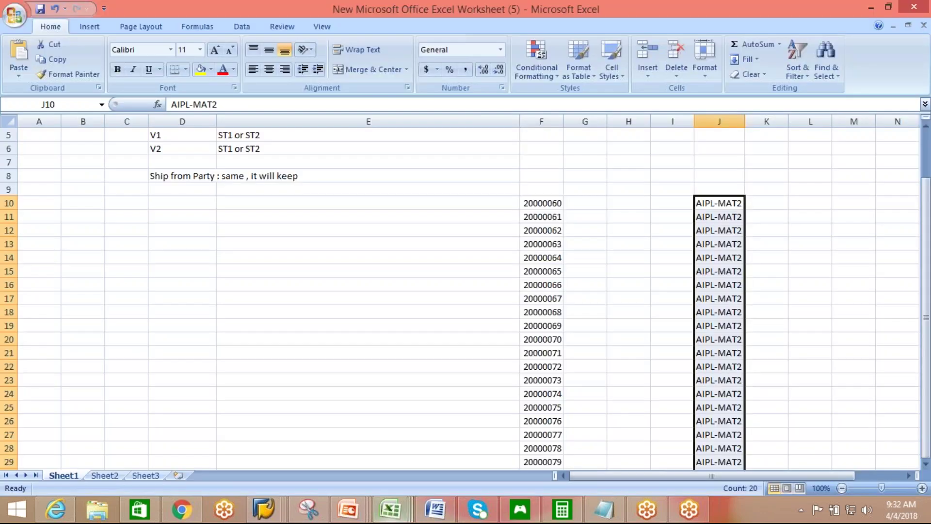
pyautogui.click(242, 255)
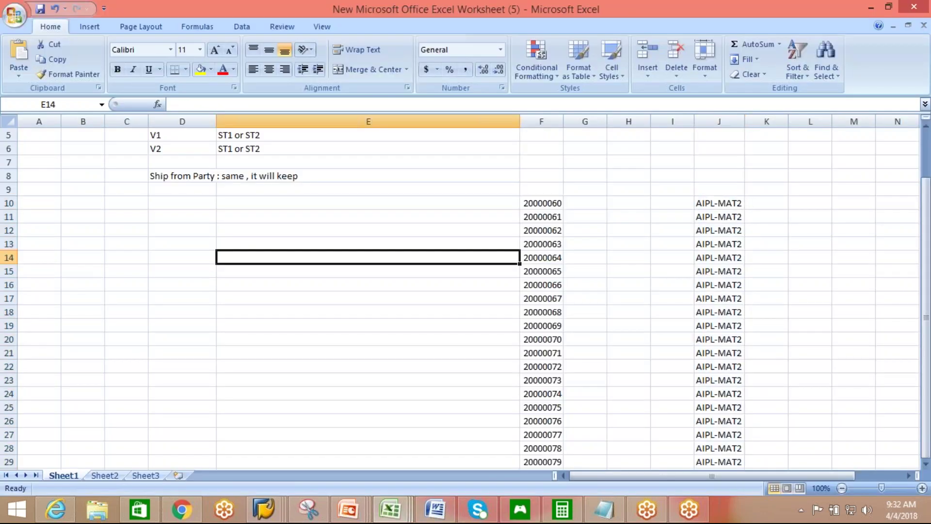
pyautogui.click(183, 275)
pyautogui.hotkey('ctrl', 'v')
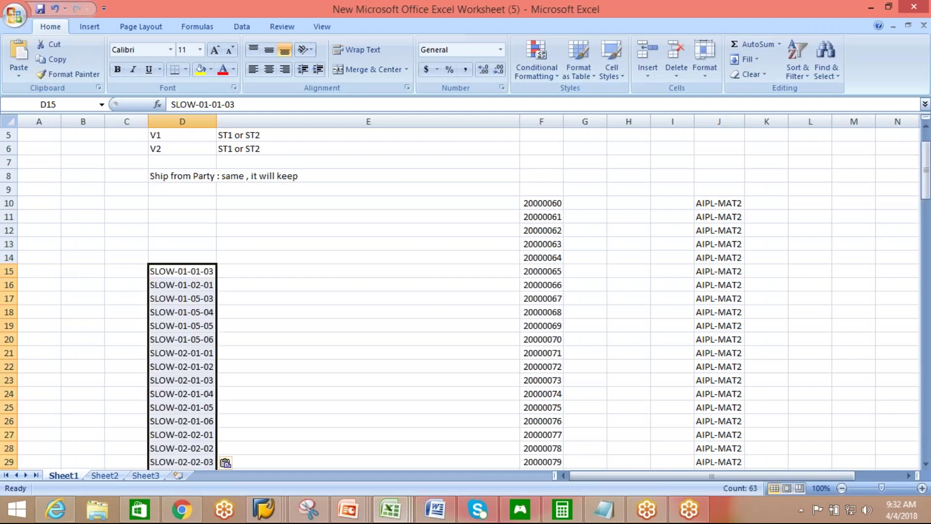
# Copy the selected Dest.HU cells from SAP, paste them into Excel from cell B15 down, widen column B and copy the pasted handling units.
pyautogui.hotkey('alt', 'Tab')
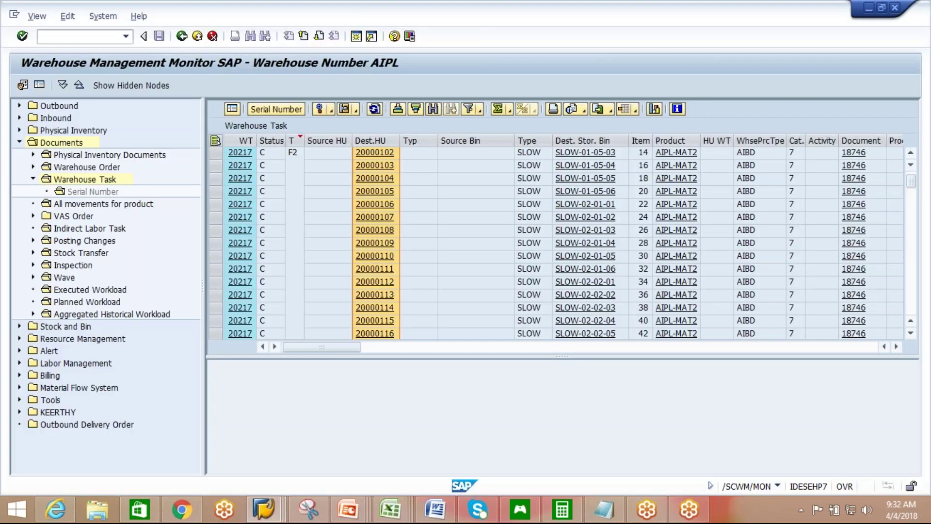
pyautogui.hotkey('ctrl', 'c')
pyautogui.hotkey('alt', 'Tab')
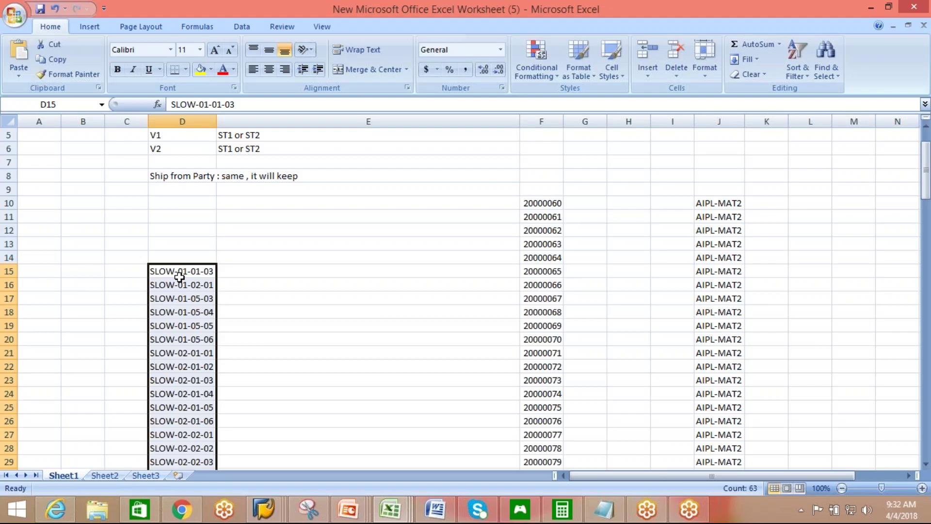
pyautogui.click(88, 272)
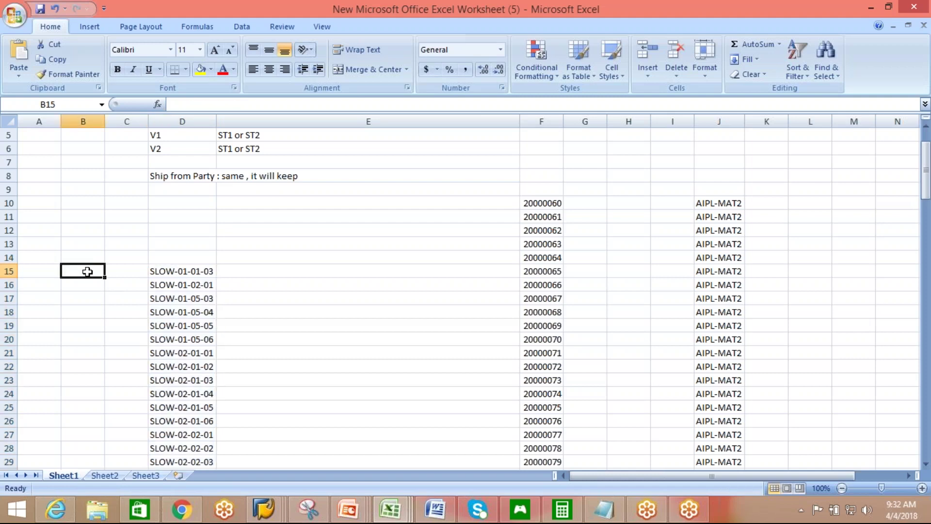
pyautogui.hotkey('ctrl', 'v')
pyautogui.moveTo(105, 121); pyautogui.dragTo(134, 121)
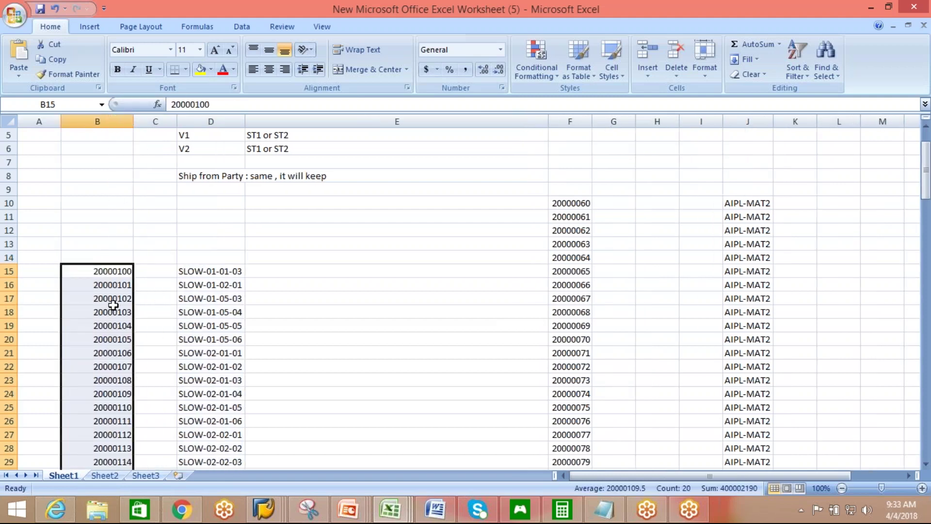
pyautogui.hotkey('ctrl', 'c')
# Switch to the SAP session with the Stock Removal Rule view, leave that view and start transaction /n/scwm/adhu.
pyautogui.click(262, 511)
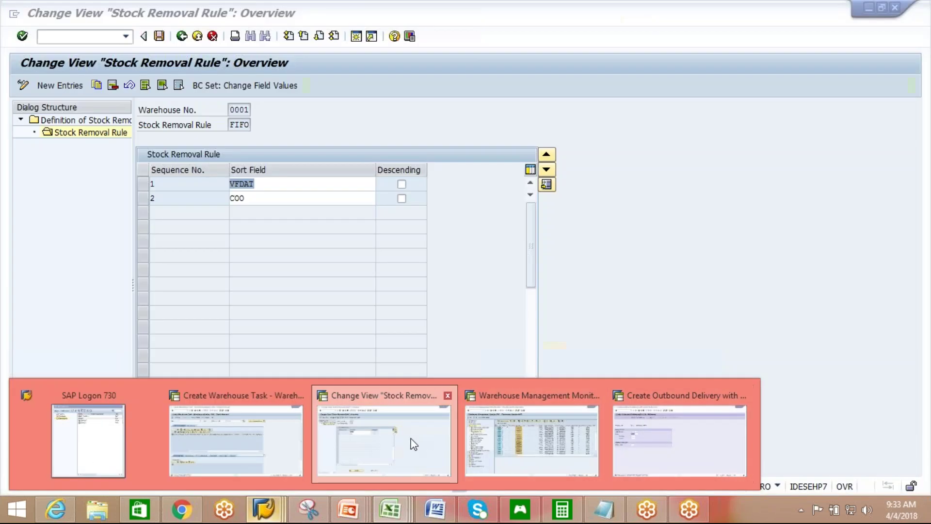
pyautogui.click(410, 442)
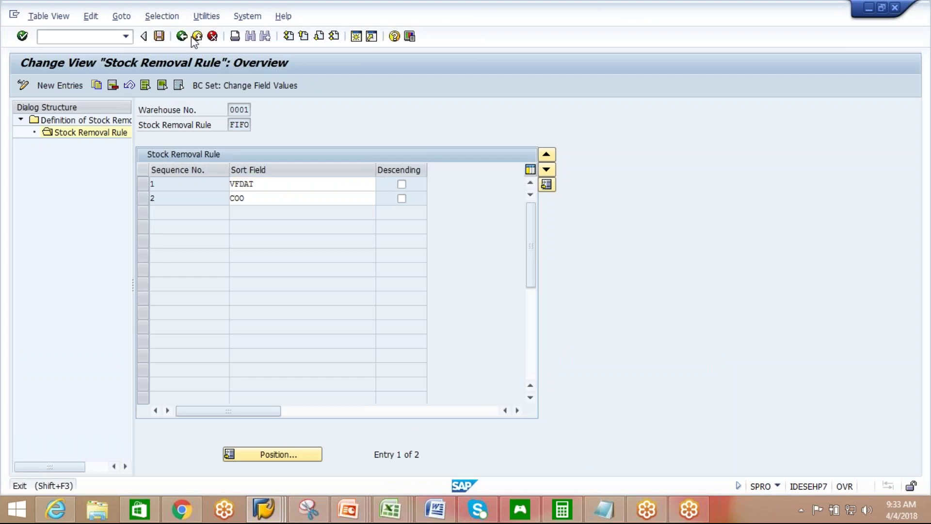
pyautogui.click(194, 37)
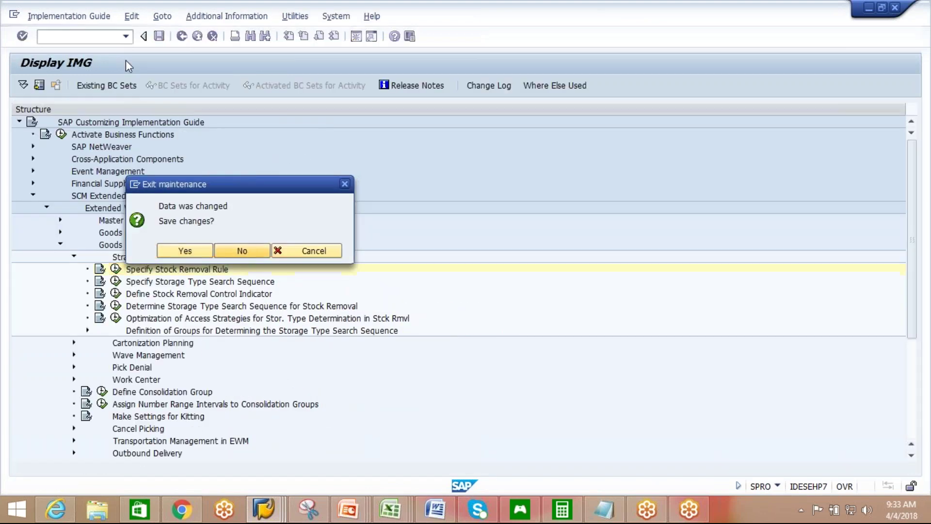
pyautogui.press('Return')
pyautogui.click(125, 36)
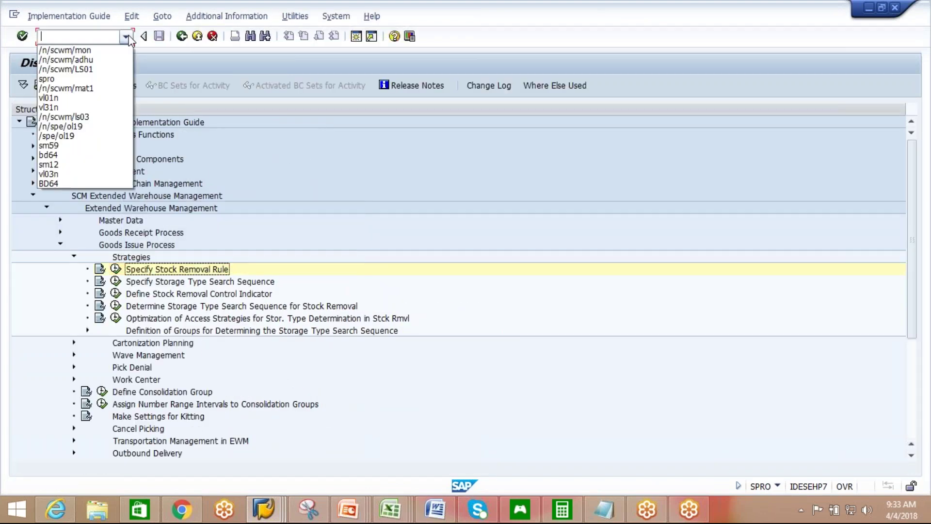
pyautogui.click(107, 68)
pyautogui.press('Return')
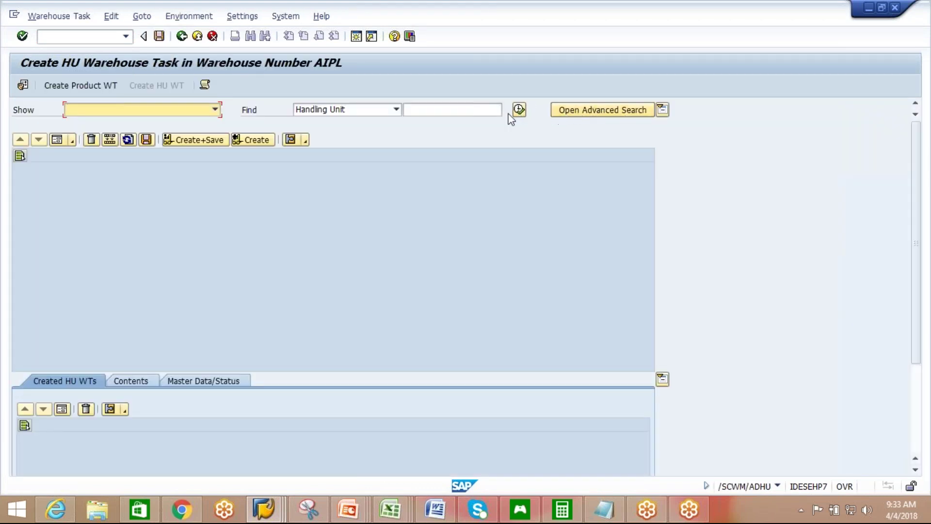
# Run an advanced search for the handling units copied from Excel, 20000100 to 20000119, as multiple single values.
pyautogui.click(519, 109)
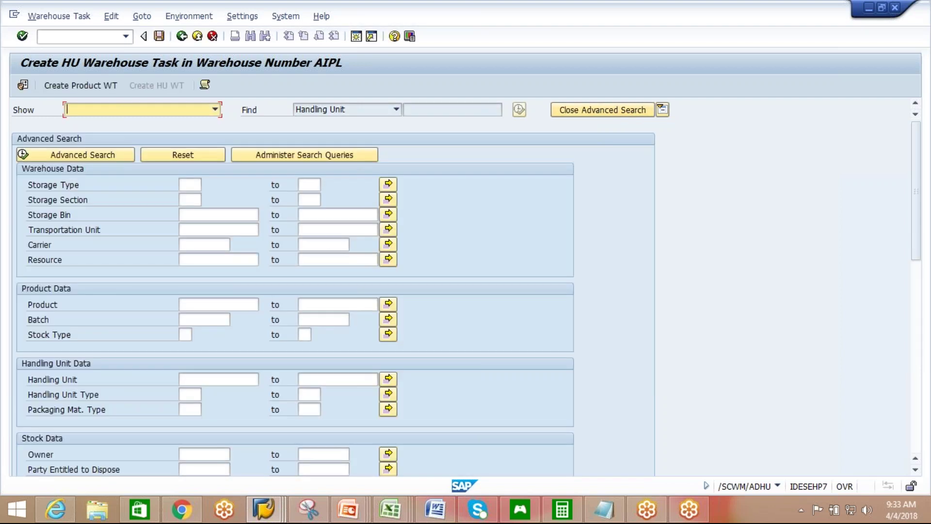
pyautogui.click(388, 378)
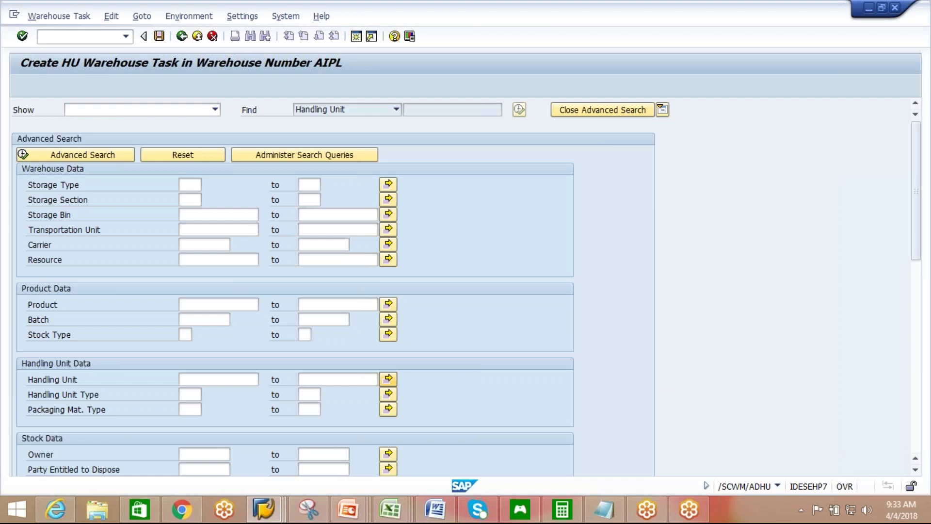
pyautogui.click(446, 350)
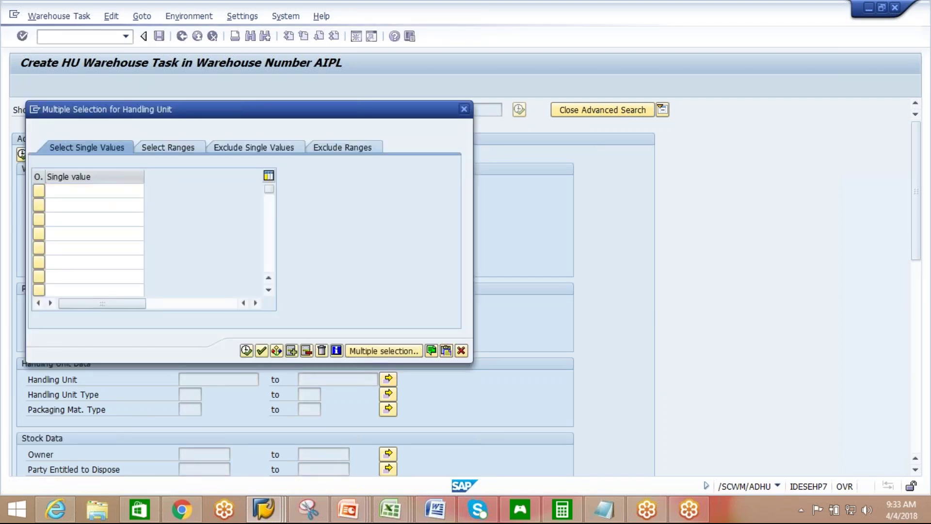
pyautogui.click(247, 350)
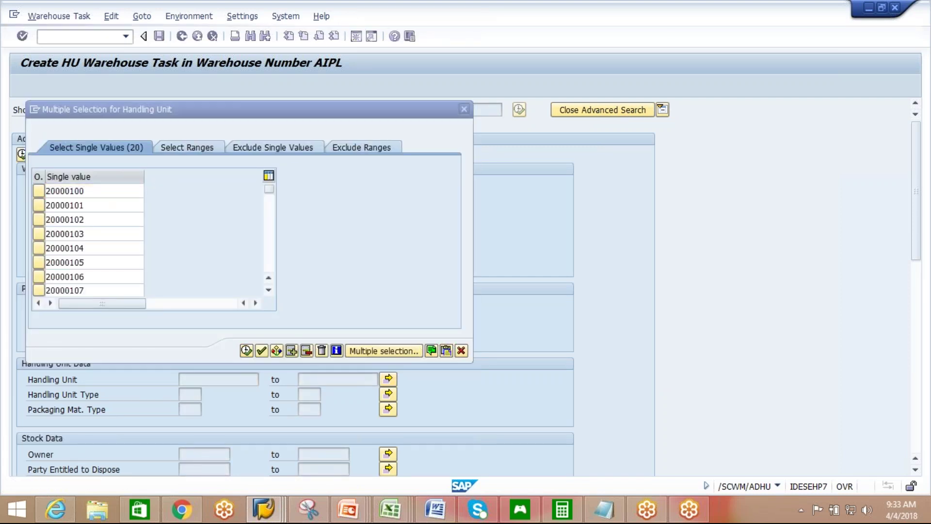
pyautogui.click(554, 109)
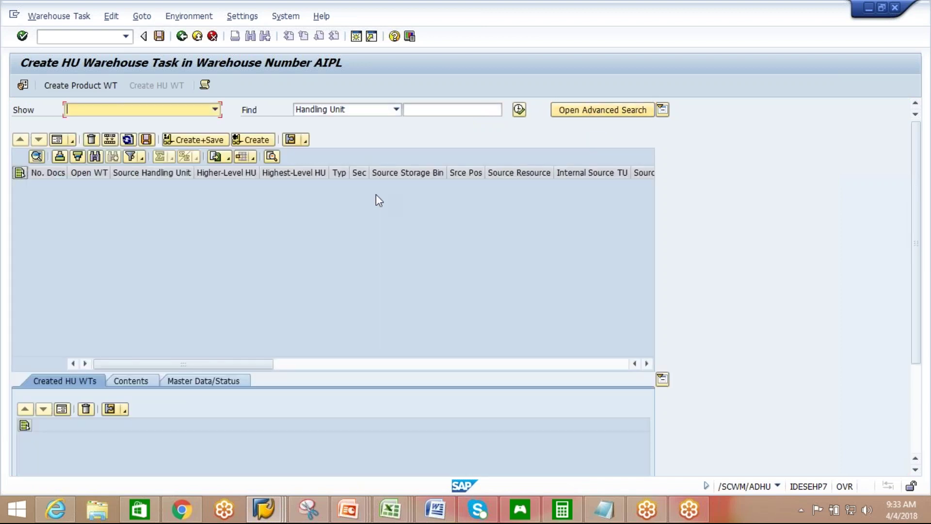
# Rerun the advanced search with the handling unit values starting at 20000100, close the search criteria and widen the Typ column.
pyautogui.click(519, 110)
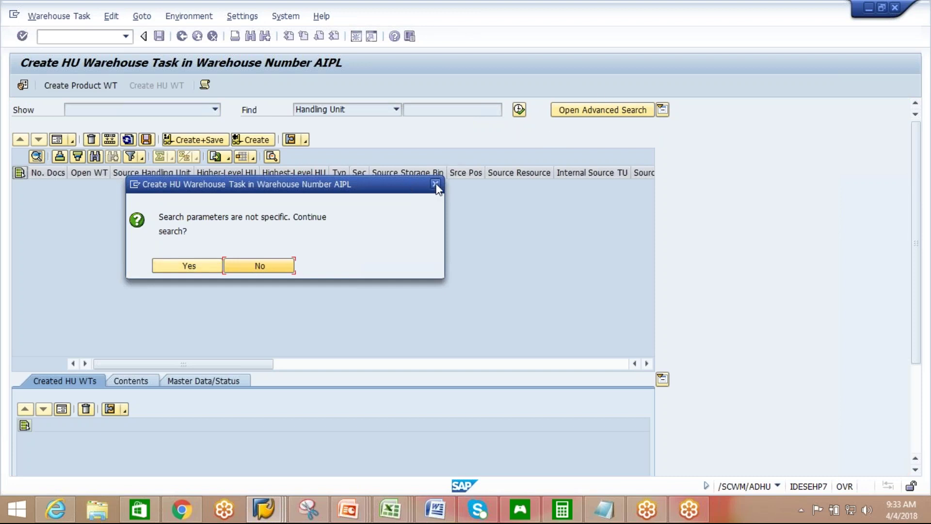
pyautogui.click(253, 269)
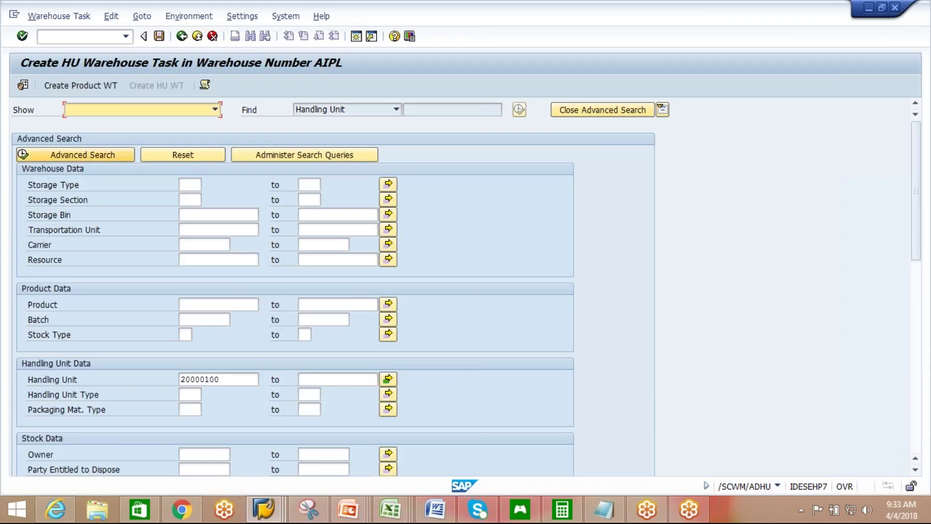
pyautogui.click(80, 155)
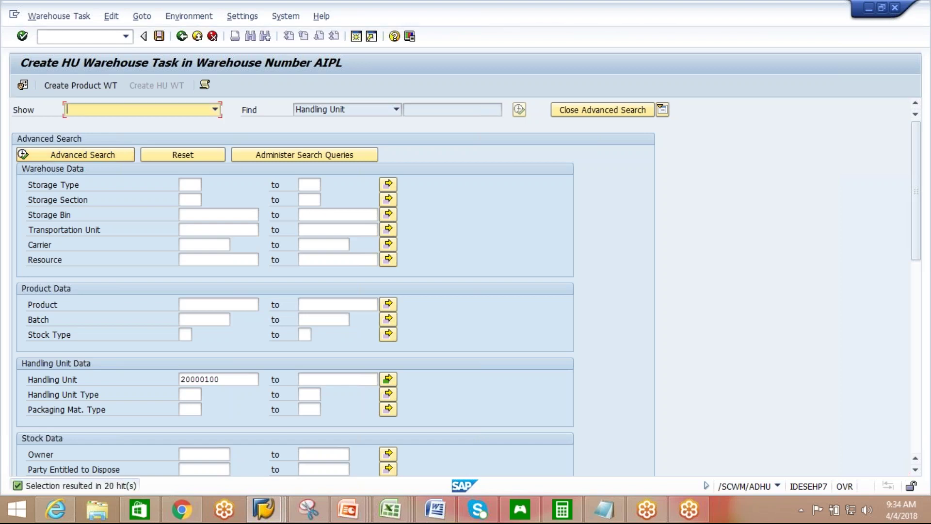
pyautogui.click(595, 110)
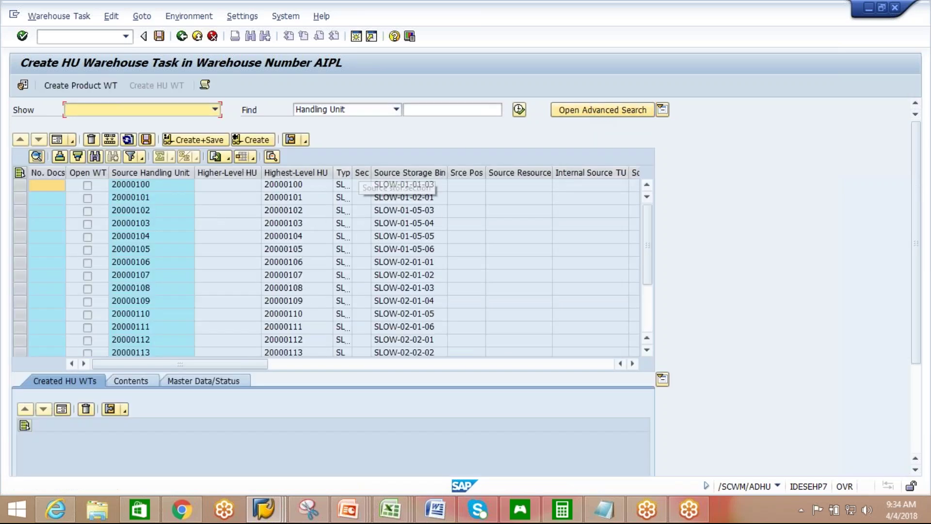
pyautogui.moveTo(352, 172); pyautogui.dragTo(369, 172)
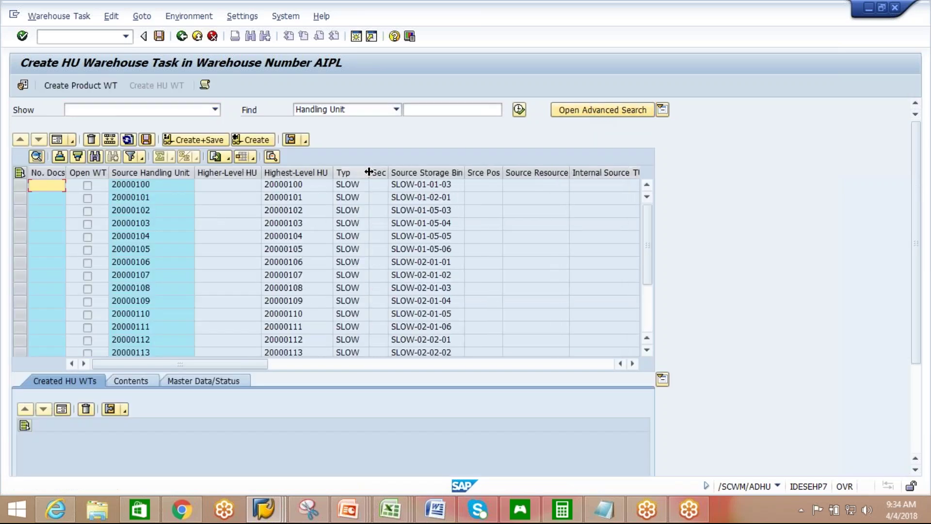
# Examine the remaining columns of the handling unit list, including the process type, destination, reason, planned execution and completion fields.
pyautogui.click(632, 364)
pyautogui.click(632, 363)
pyautogui.click(632, 364)
pyautogui.click(632, 363)
pyautogui.click(633, 363)
pyautogui.click(632, 363)
pyautogui.click(633, 364)
pyautogui.click(632, 363)
pyautogui.click(633, 363)
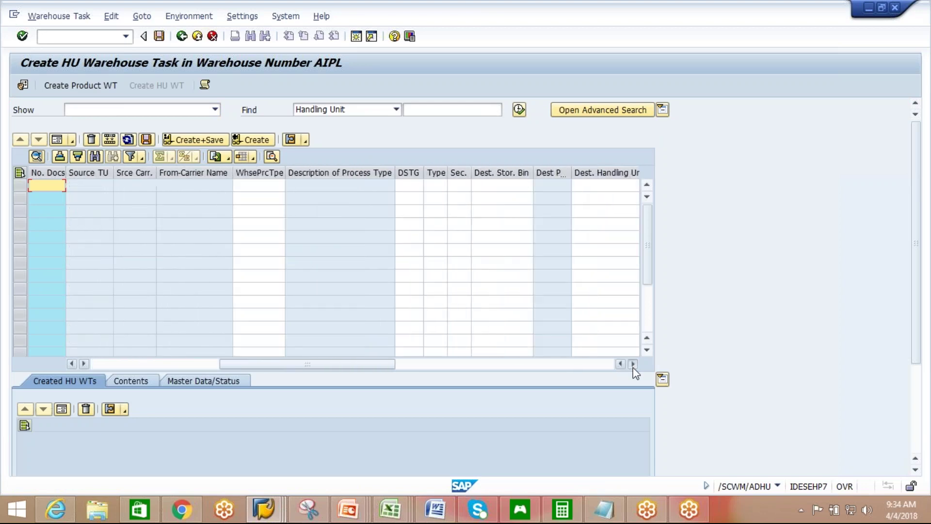
pyautogui.click(633, 363)
pyautogui.click(632, 363)
pyautogui.click(632, 364)
pyautogui.click(633, 364)
pyautogui.click(633, 364)
pyautogui.click(633, 363)
pyautogui.click(632, 364)
pyautogui.click(632, 364)
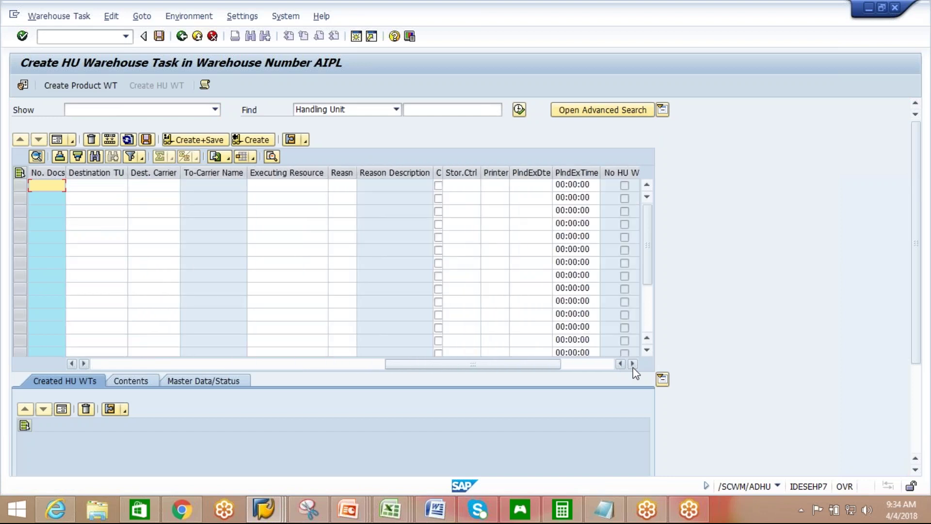
pyautogui.click(632, 364)
pyautogui.click(633, 363)
pyautogui.click(632, 363)
pyautogui.click(633, 363)
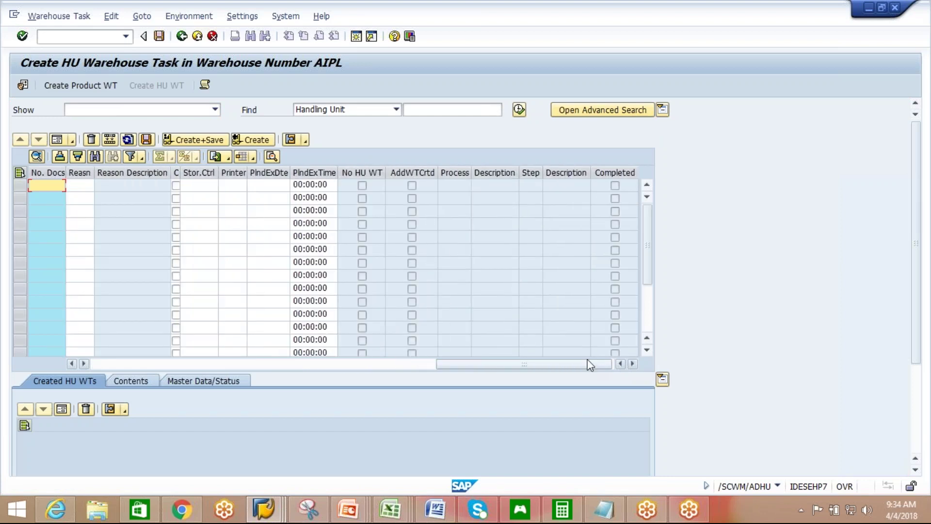
pyautogui.moveTo(451, 364); pyautogui.dragTo(68, 364)
# Open the form view for handling unit 20000100 and set its destination to storage type SLO1, bin SLO1-BIN9.
pyautogui.click(20, 185)
pyautogui.click(57, 139)
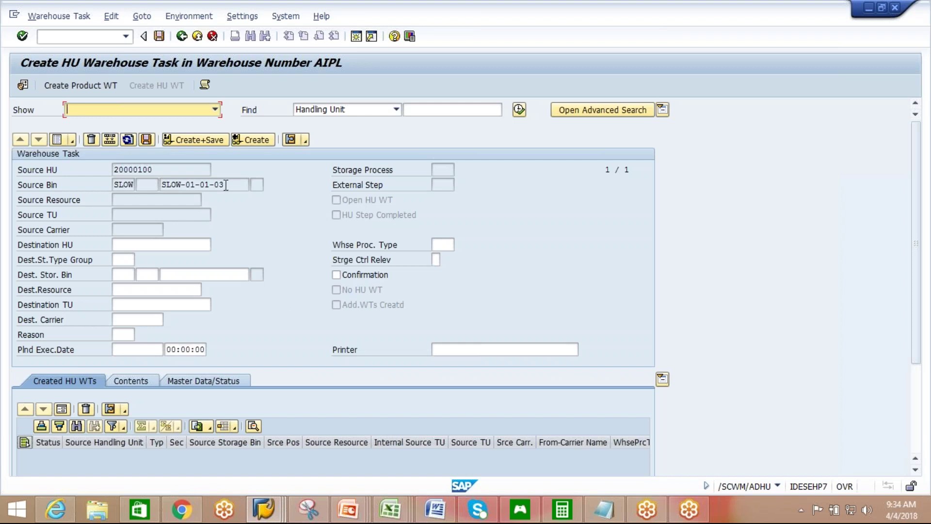
pyautogui.moveTo(226, 185); pyautogui.dragTo(159, 185)
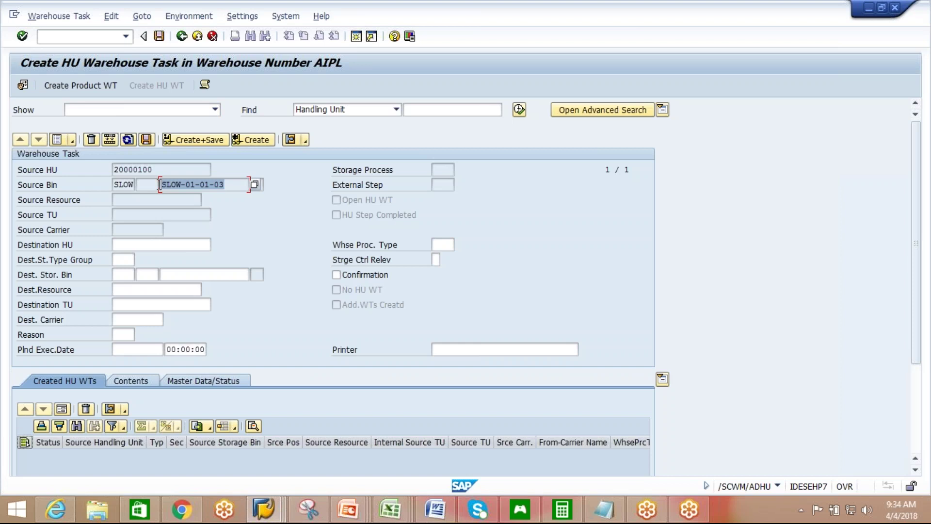
pyautogui.click(197, 274)
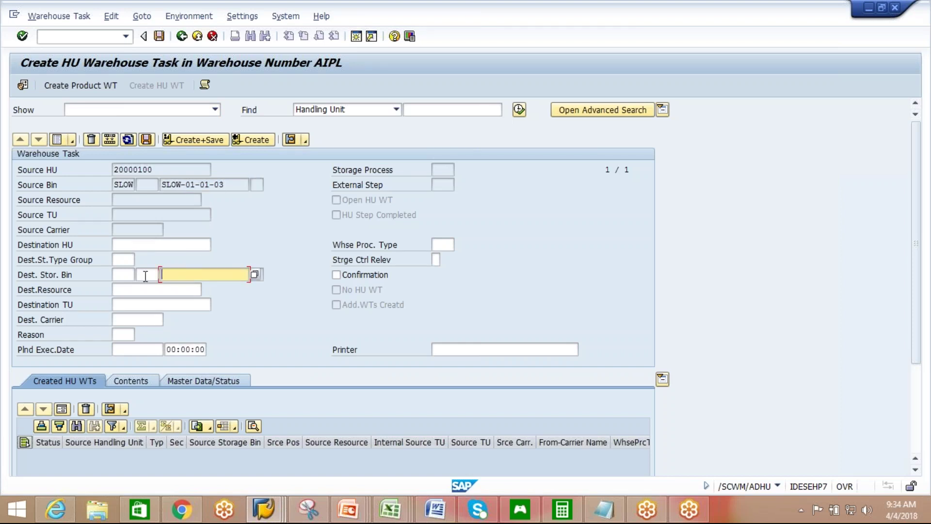
pyautogui.click(124, 275)
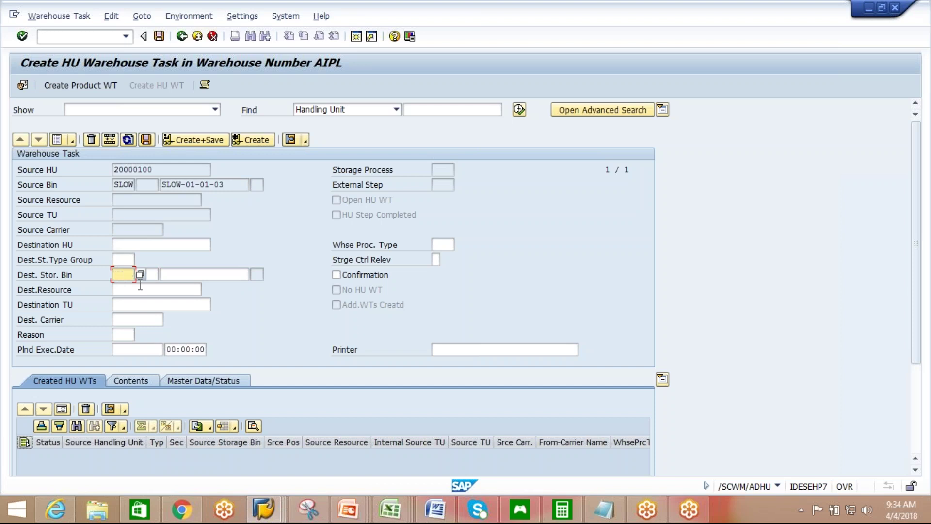
pyautogui.click(140, 275)
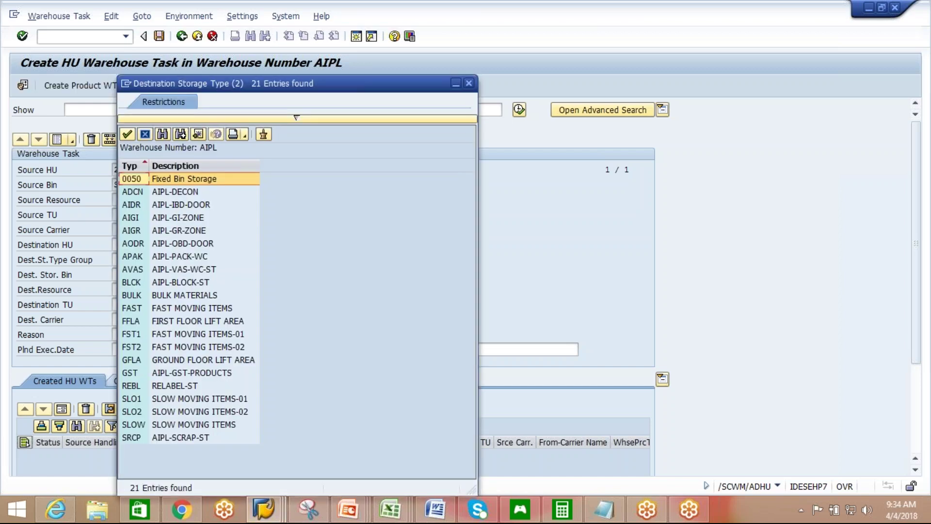
pyautogui.doubleClick(184, 399)
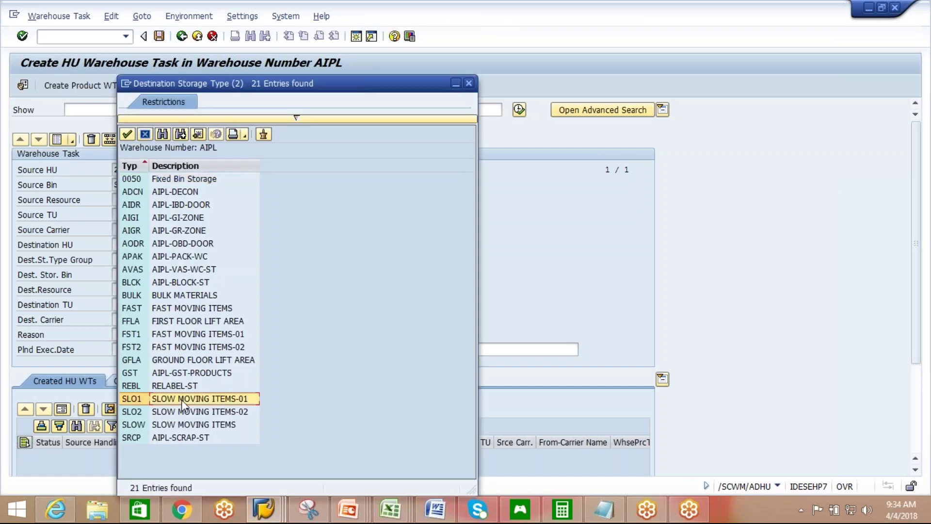
pyautogui.click(220, 276)
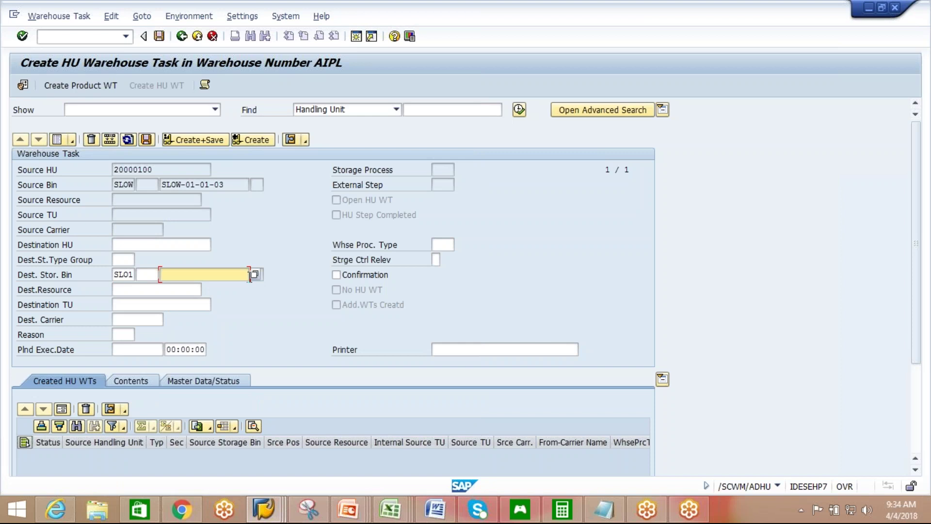
pyautogui.click(254, 274)
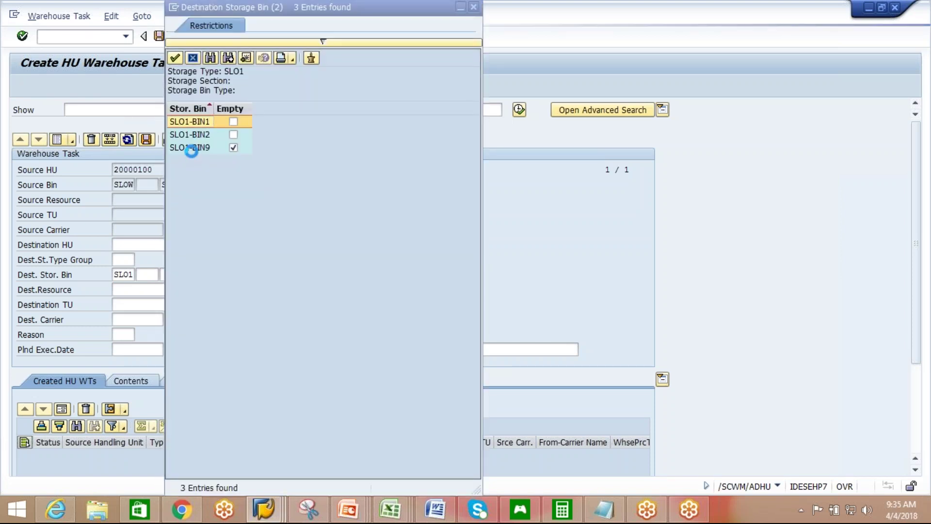
pyautogui.doubleClick(190, 148)
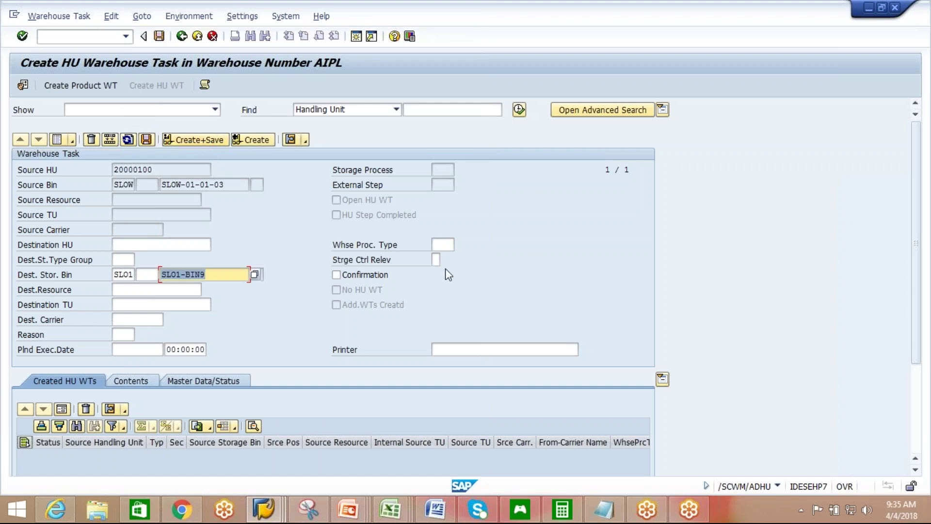
# Set the warehouse process type to 9999, then create and save the HU warehouse task.
pyautogui.click(442, 244)
pyautogui.write('9999')
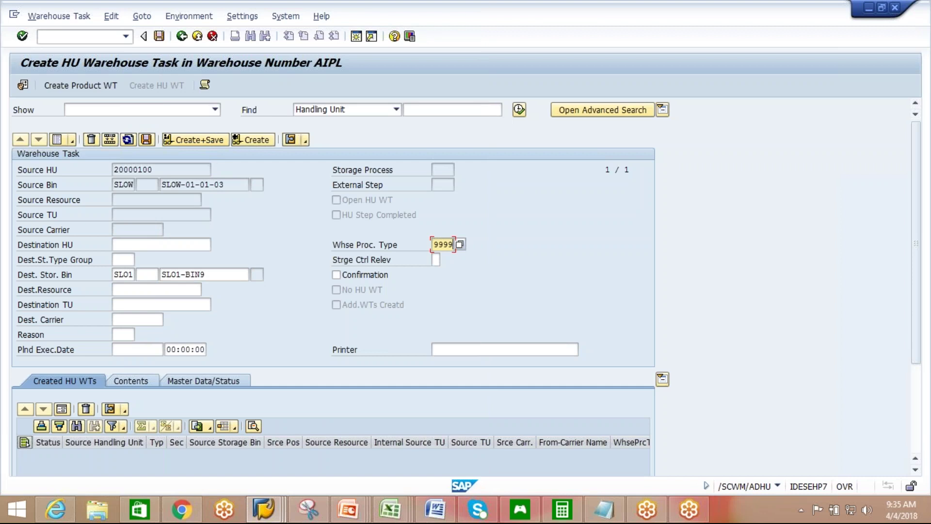
pyautogui.click(197, 141)
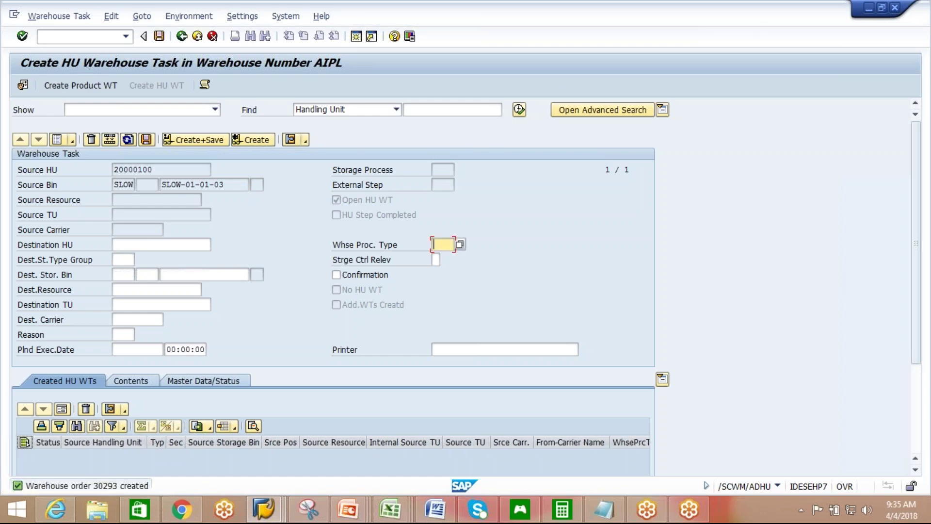
# Open the confirmation screen for the created warehouse order, then confirm and save it.
pyautogui.click(58, 17)
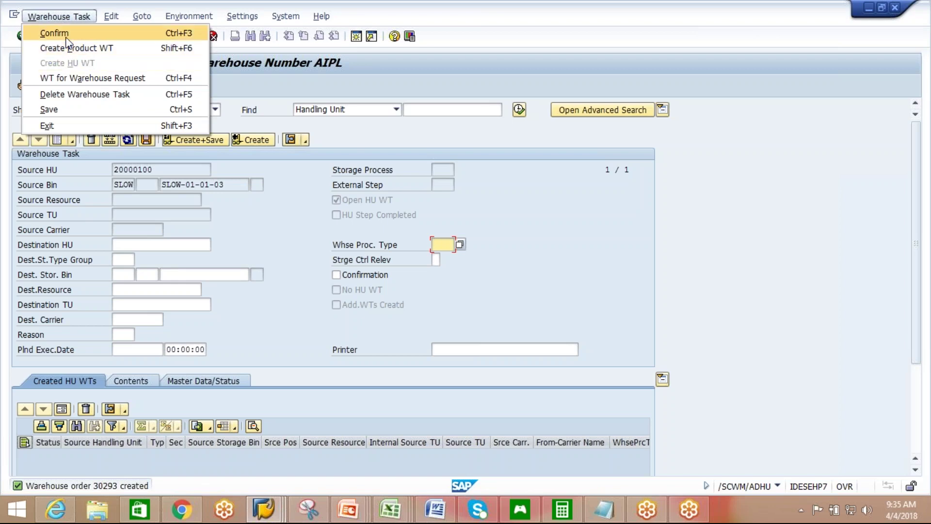
pyautogui.click(55, 33)
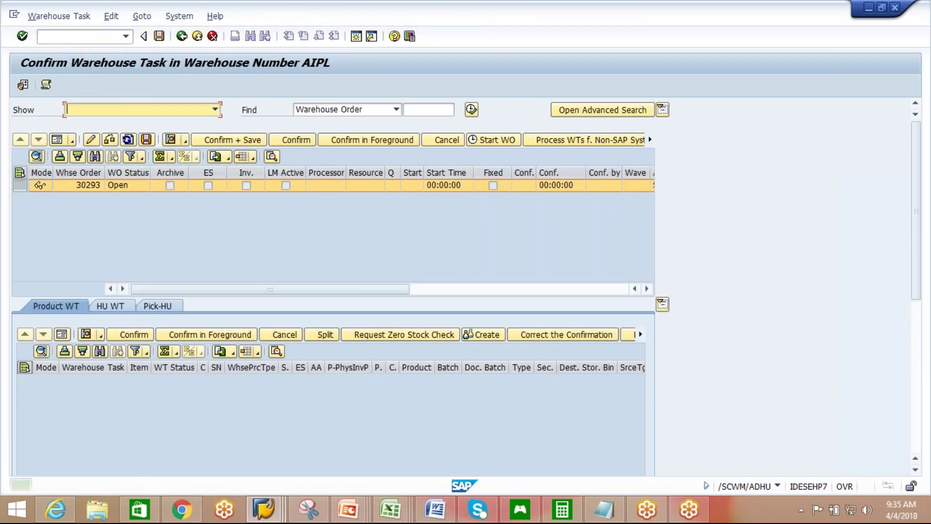
pyautogui.click(223, 145)
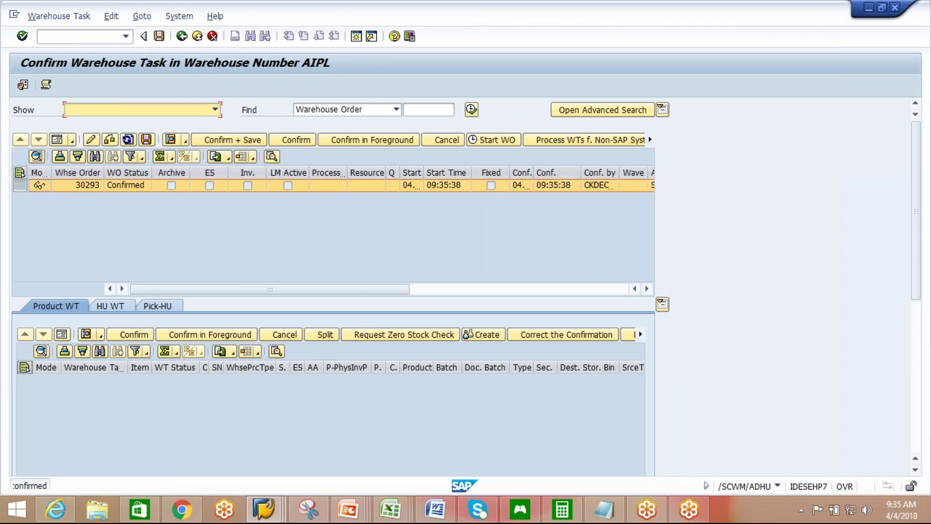
# Leave the confirmation and task creation screens, start transaction /n/scwm/mon and expand the Stock and Bin node.
pyautogui.click(126, 37)
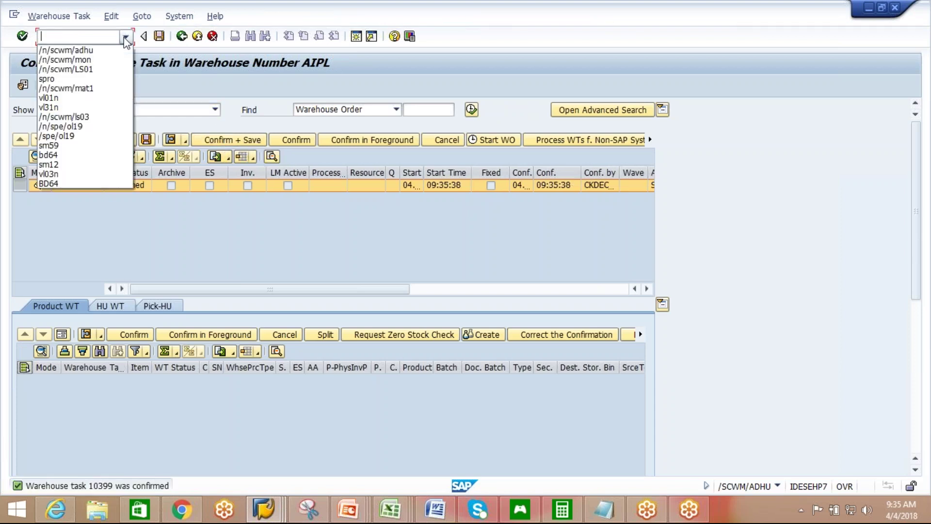
pyautogui.click(182, 37)
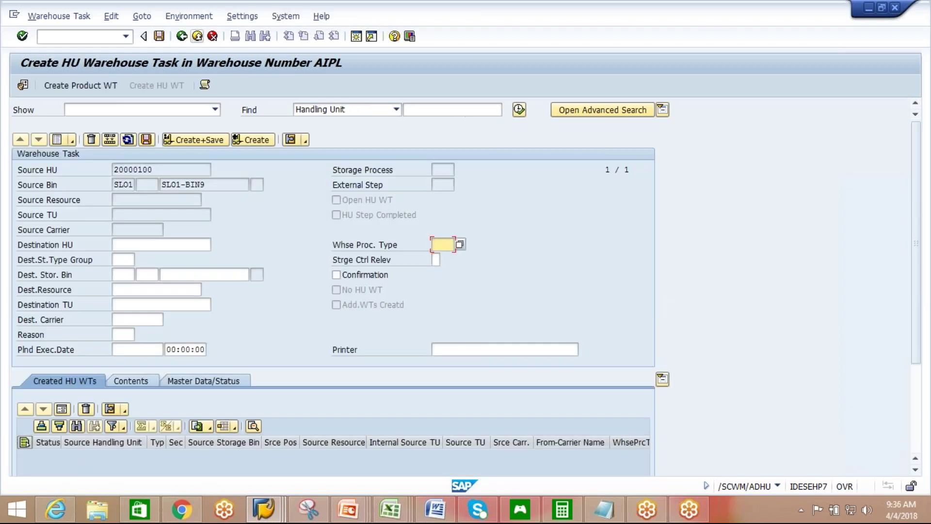
pyautogui.click(182, 36)
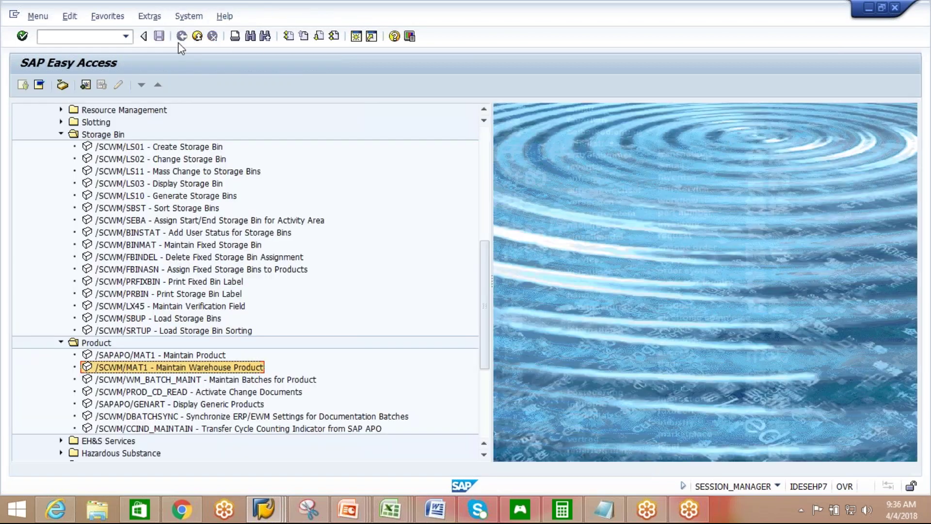
pyautogui.click(126, 36)
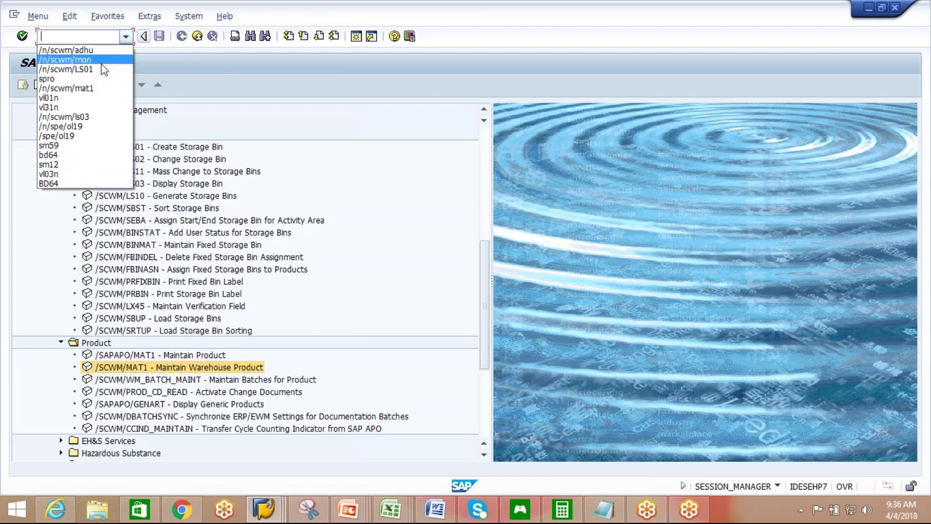
pyautogui.click(97, 60)
pyautogui.press('Return')
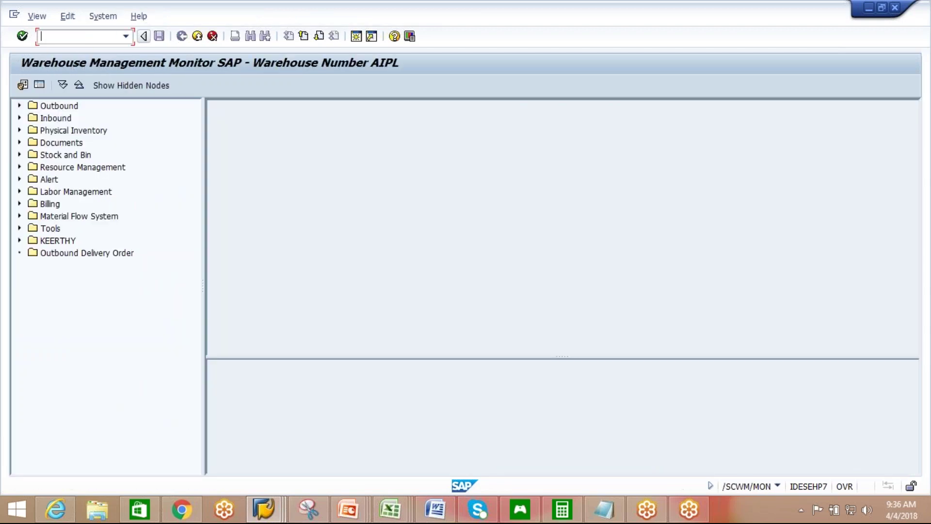
pyautogui.click(20, 155)
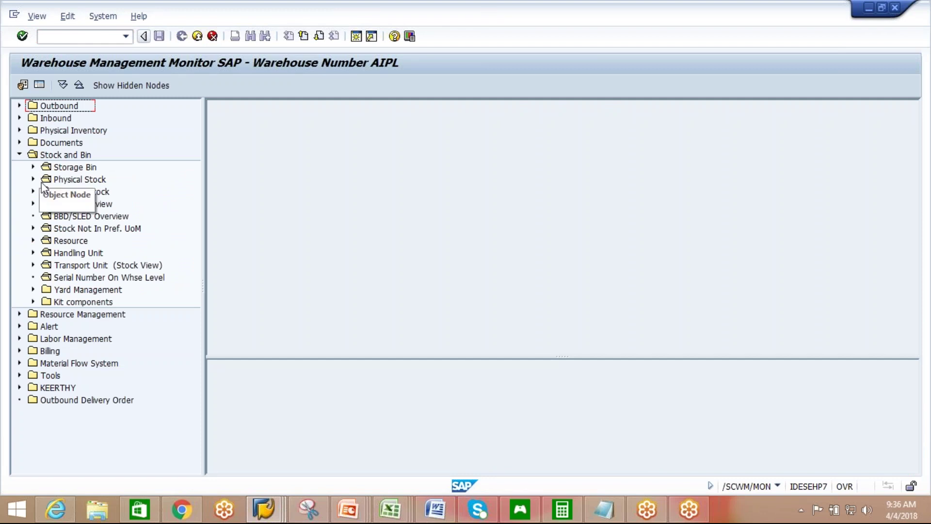
pyautogui.click(33, 179)
pyautogui.doubleClick(72, 180)
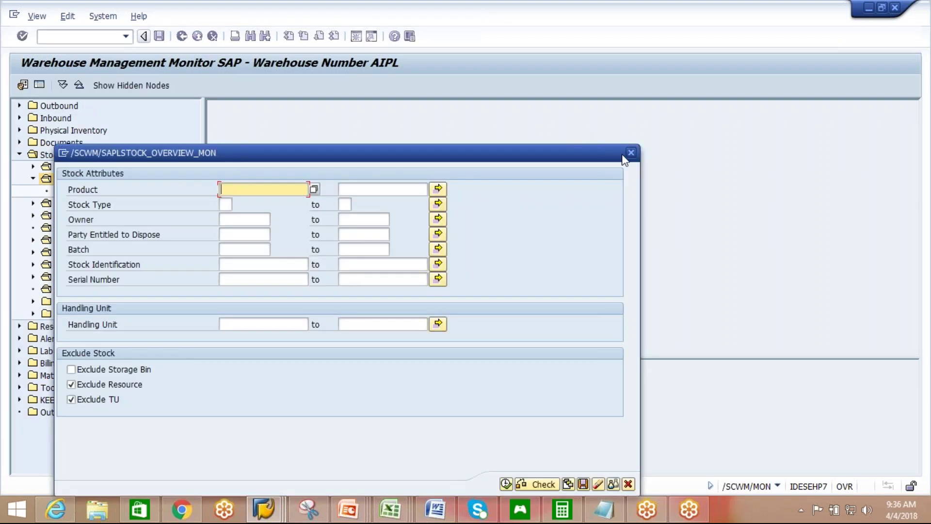
pyautogui.click(630, 153)
# Display the physical stock under Storage Bin for storage type SLO1 and storage bin SLO1-BIN9.
pyautogui.click(33, 167)
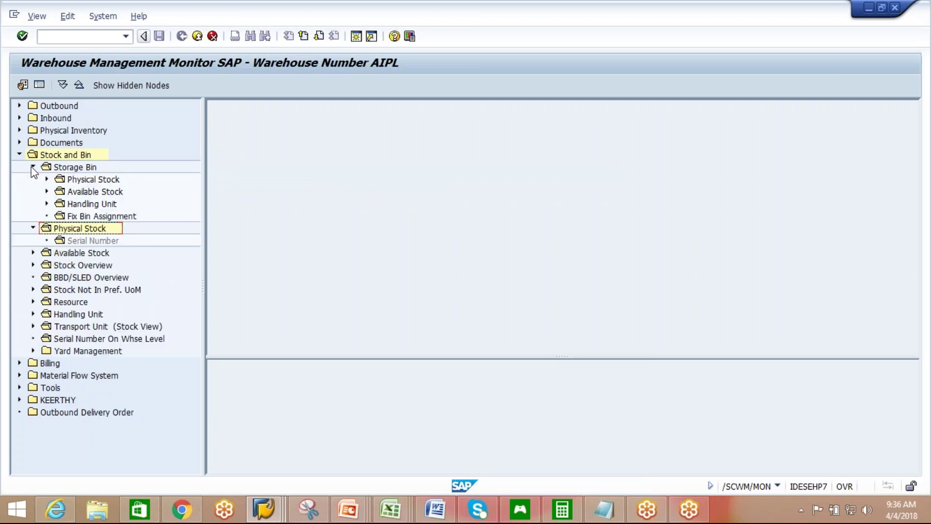
pyautogui.click(47, 179)
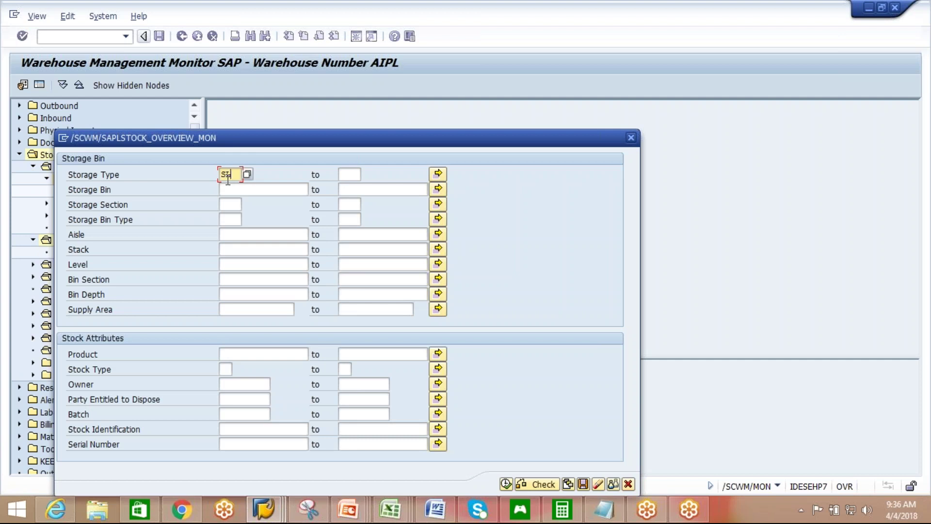
pyautogui.click(250, 189)
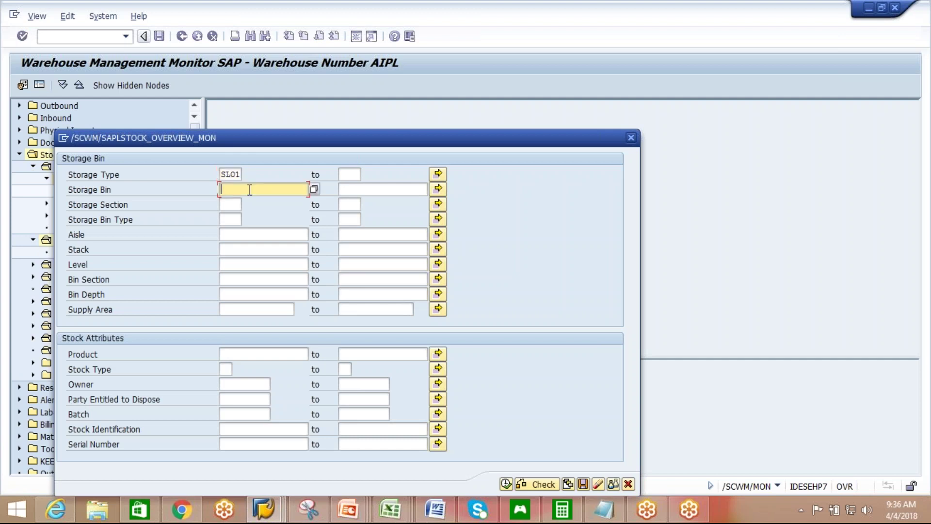
pyautogui.press('F4')
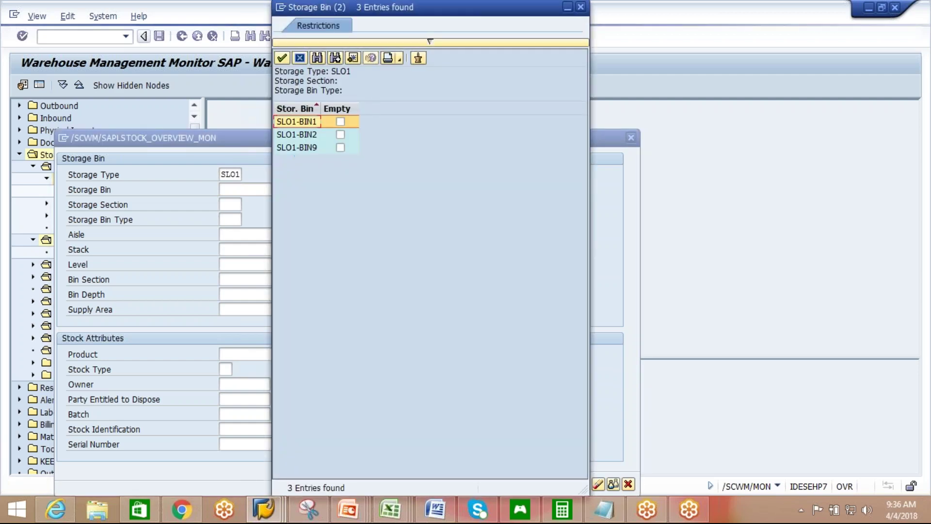
pyautogui.doubleClick(302, 151)
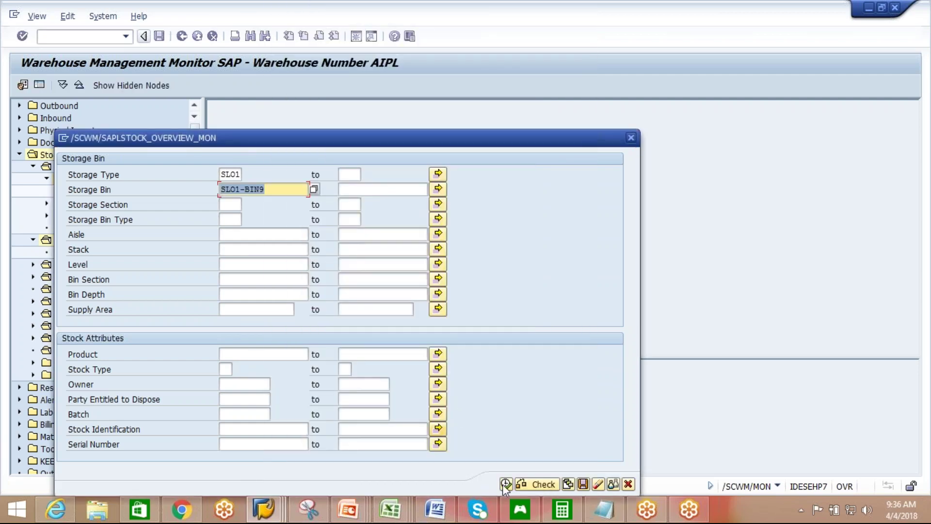
pyautogui.press('F8')
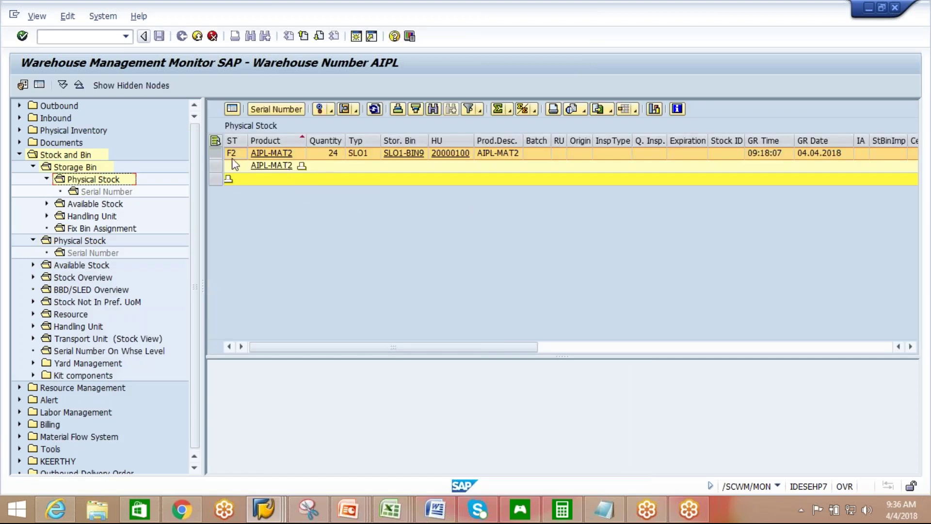
# Leave the warehouse monitor and collapse the Storage Bin, Product and Master Data folders in the SAP menu.
pyautogui.click(197, 37)
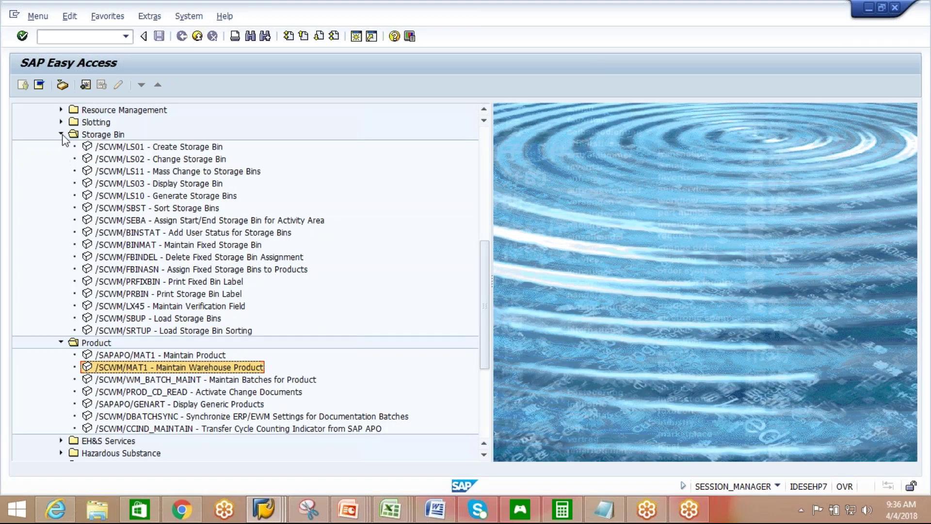
pyautogui.click(61, 134)
pyautogui.click(61, 158)
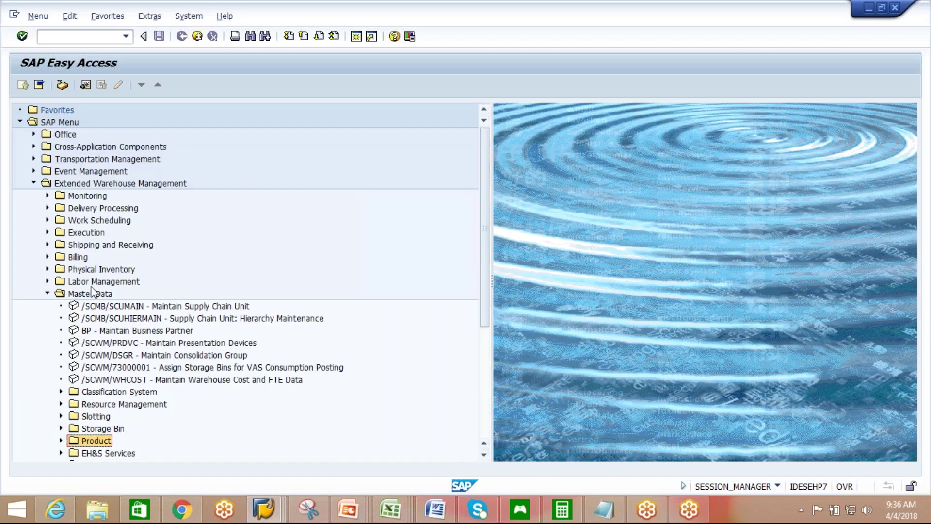
pyautogui.click(48, 293)
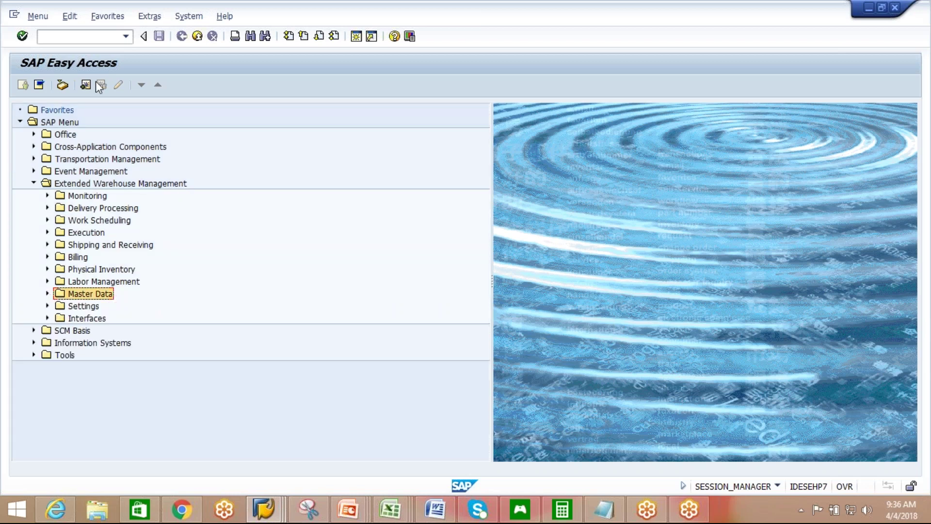
# Start transaction /n/scwm/mat1 and open product AIPL-MAT2 of warehouse AIPL, party entitled to dispose AIPL-PED, for changing.
pyautogui.click(97, 37)
pyautogui.write('spr')
pyautogui.click(125, 36)
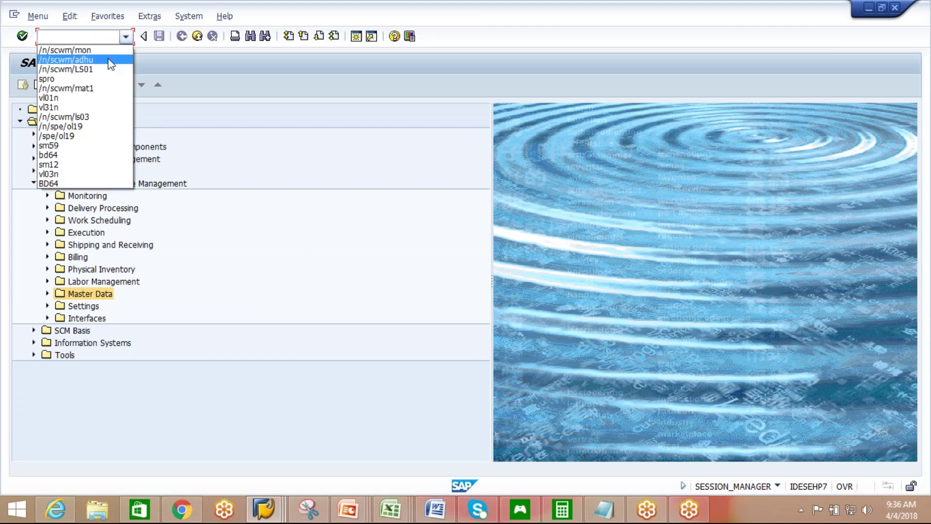
pyautogui.click(101, 89)
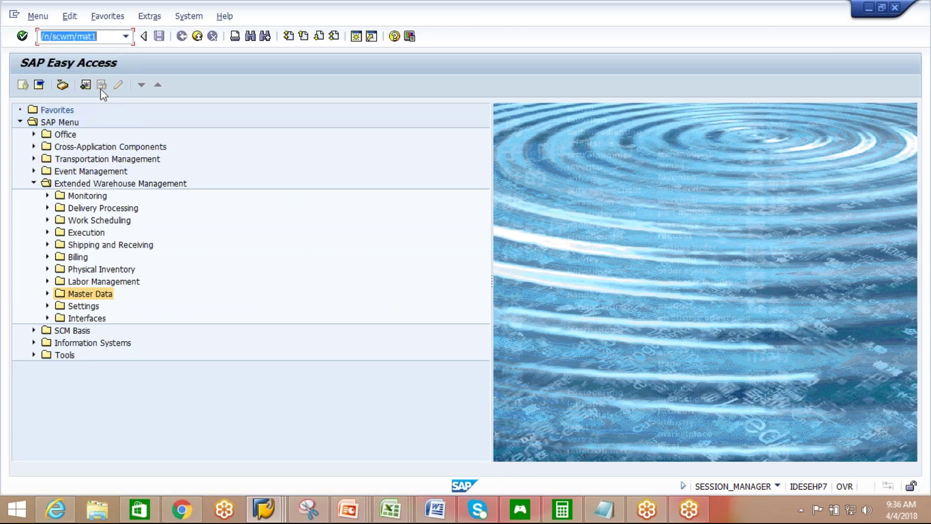
pyautogui.click(214, 108)
pyautogui.press('BackSpace')
pyautogui.write('3')
pyautogui.press('Return')
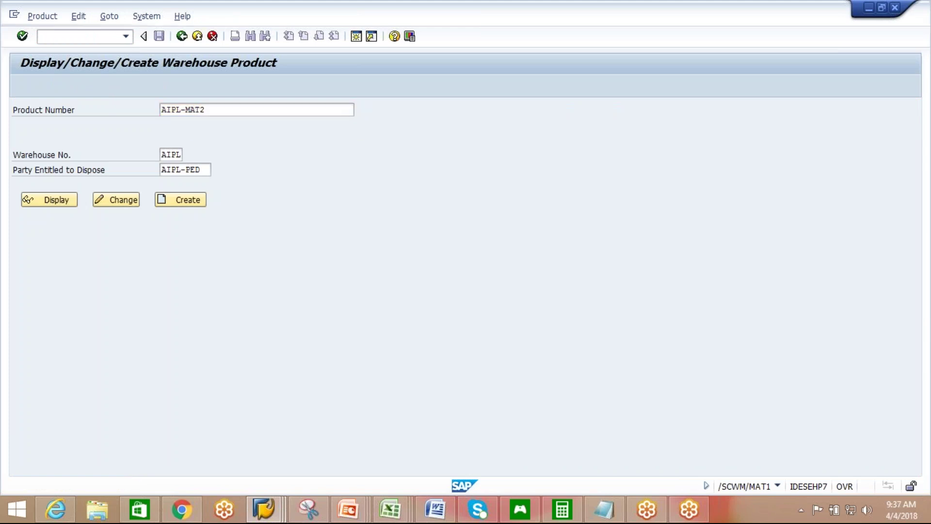
pyautogui.click(124, 200)
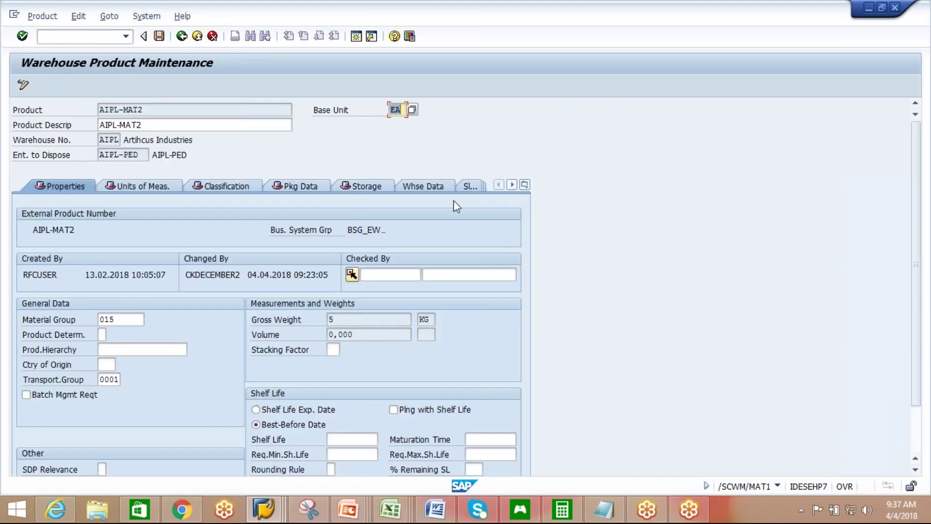
# Review the putaway and stock removal control indicators in the product's warehouse data, then leave product maintenance.
pyautogui.click(438, 193)
pyautogui.moveTo(527, 277); pyautogui.dragTo(531, 353)
pyautogui.scroll(-1, 264, 377)
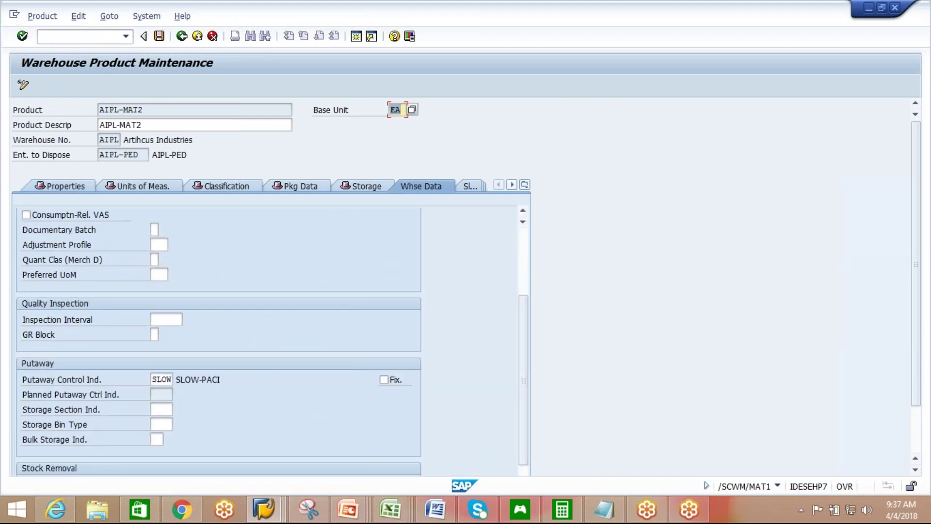
pyautogui.scroll(-2, 504, 389)
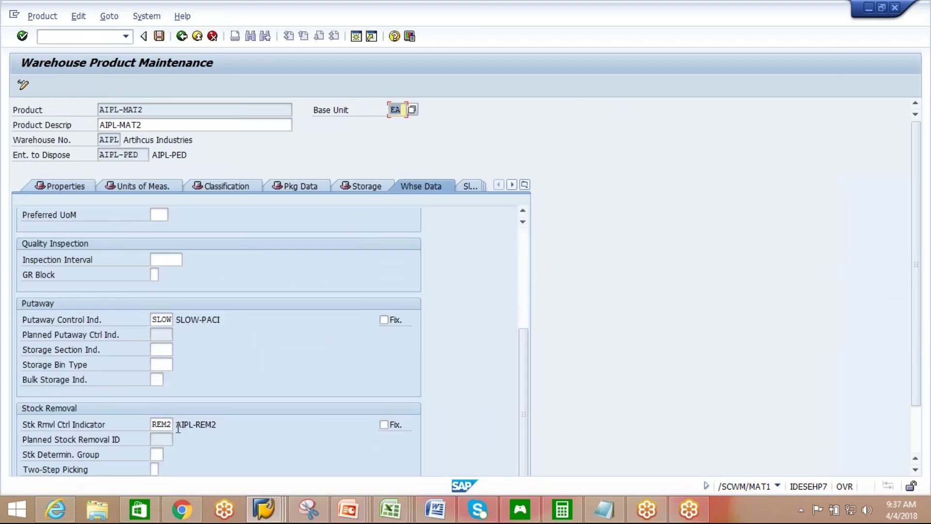
pyautogui.click(182, 36)
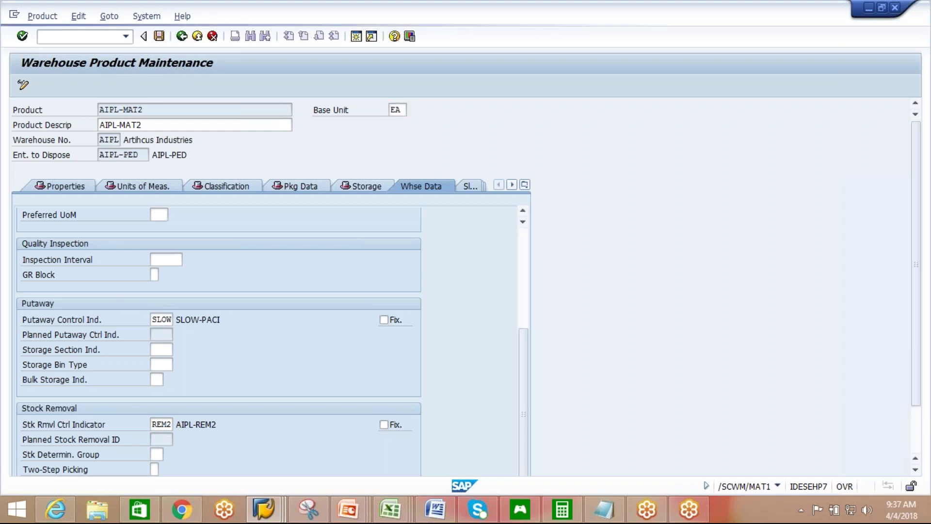
pyautogui.click(182, 36)
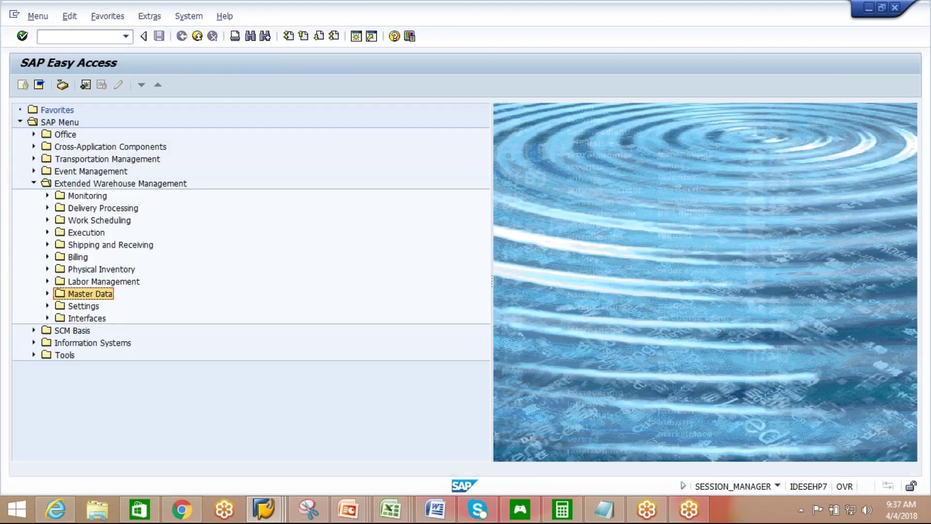
# Start transaction spro, open the SAP Reference IMG and expand Extended Warehouse Management down to Goods Issue Process > Strategies.
pyautogui.click(84, 39)
pyautogui.write('spro')
pyautogui.press('Return')
pyautogui.click(69, 86)
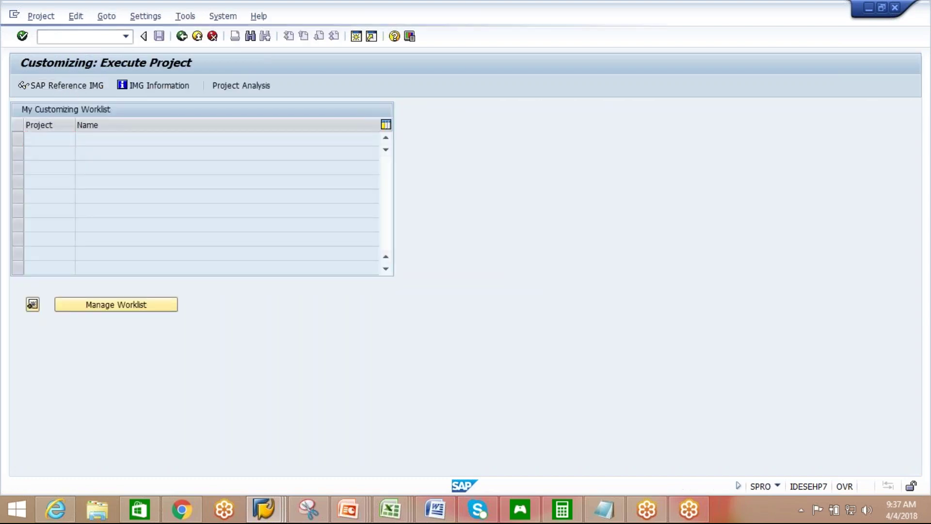
pyautogui.click(33, 195)
pyautogui.click(46, 208)
pyautogui.click(60, 244)
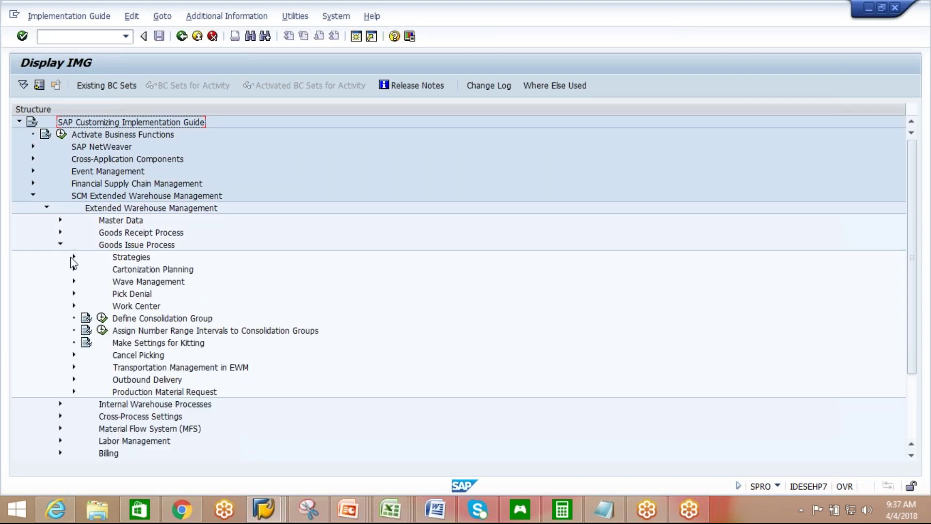
pyautogui.click(73, 257)
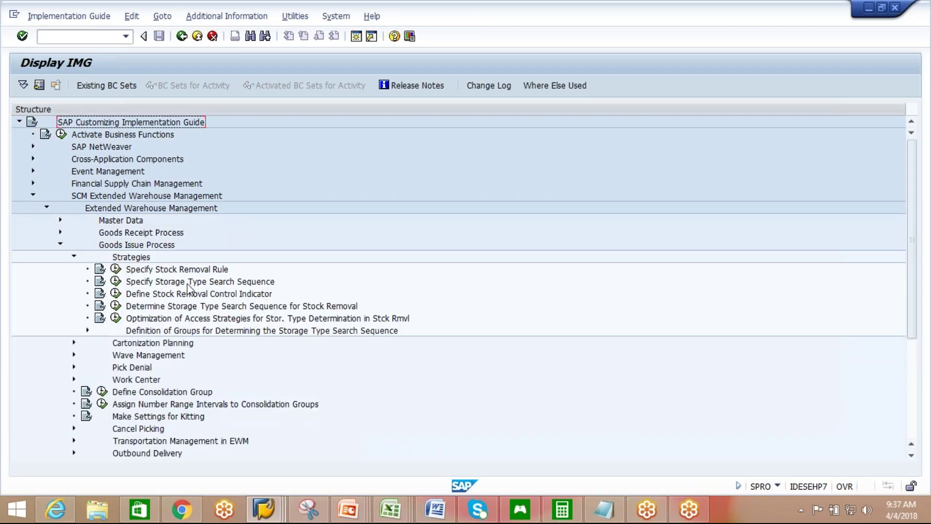
# Open Specify Storage Type Search Sequence and position the list at warehouse AIPL, sequence REM2.
pyautogui.click(115, 281)
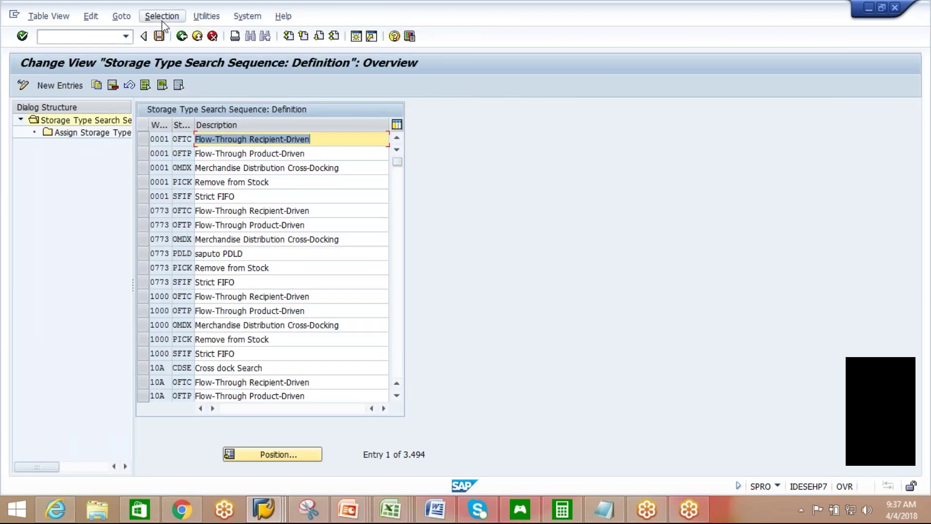
pyautogui.click(273, 454)
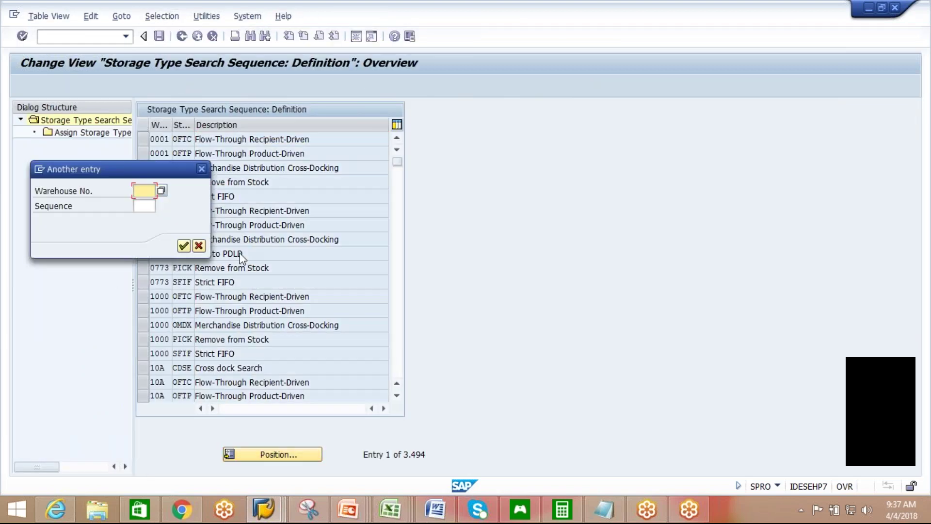
pyautogui.write('AIPL')
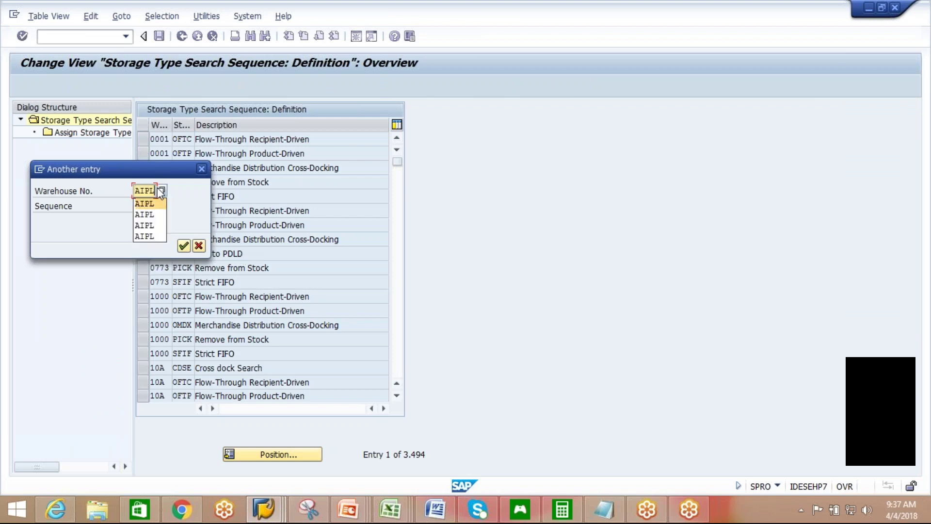
pyautogui.click(144, 205)
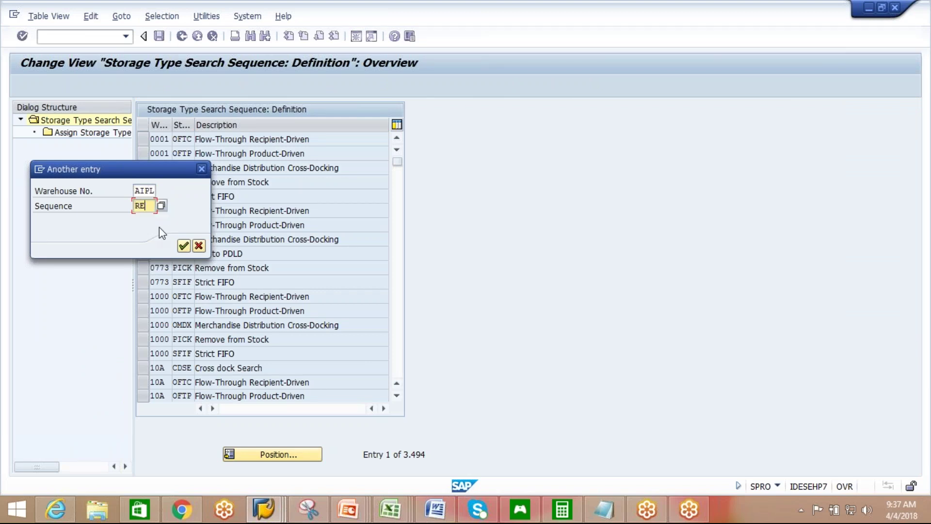
pyautogui.press('Return')
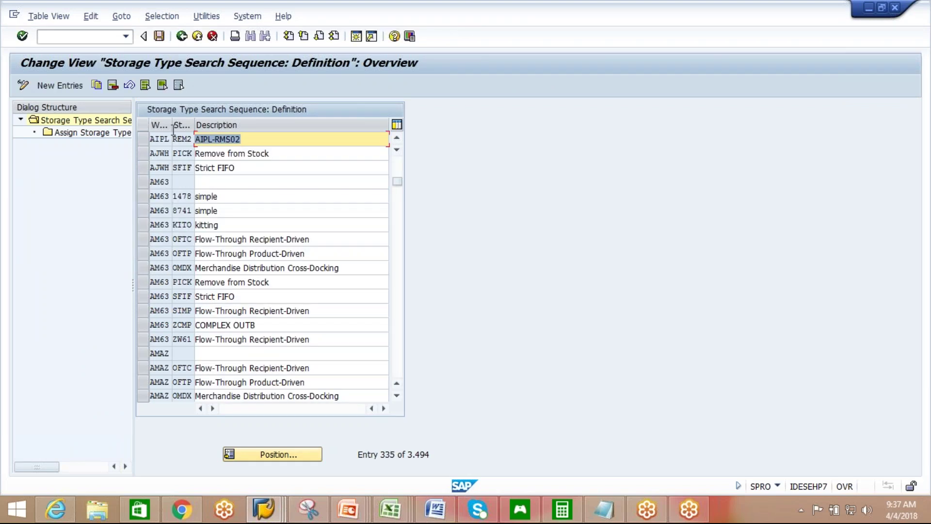
# Set the storage type assigned to search sequence REM2 to SLO1, save it in the EWM master data config request and return to the IMG.
pyautogui.click(143, 139)
pyautogui.doubleClick(92, 132)
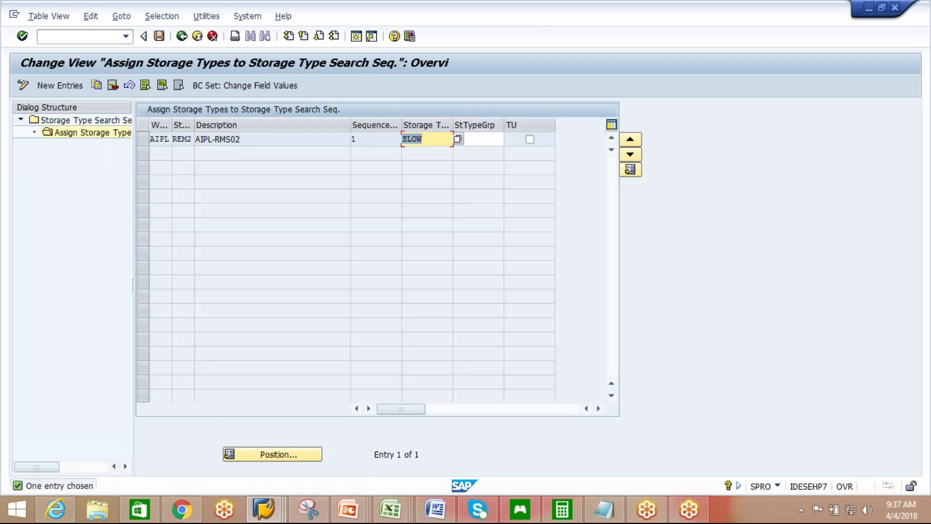
pyautogui.click(458, 140)
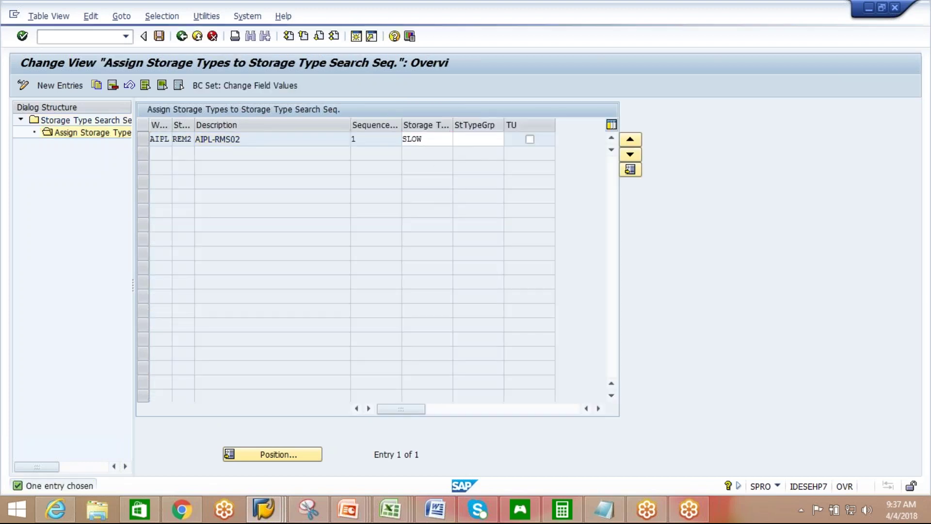
pyautogui.click(229, 399)
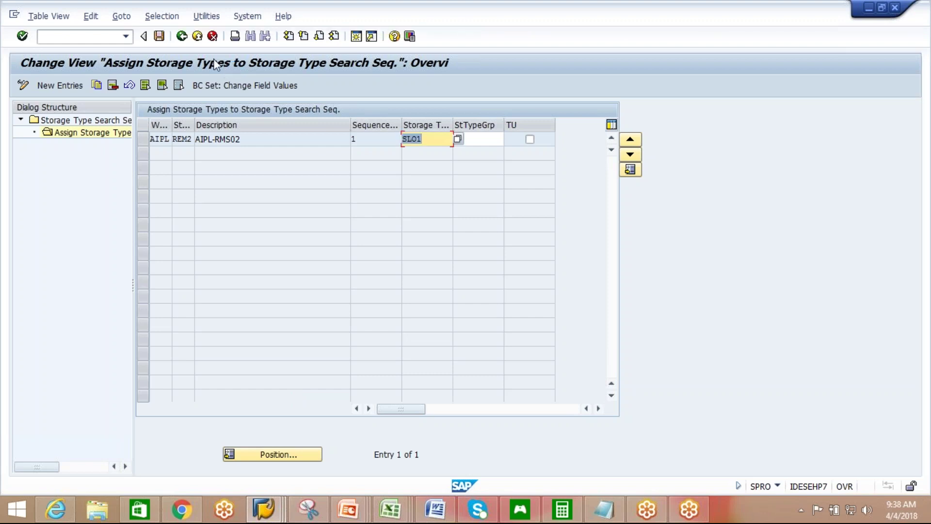
pyautogui.click(160, 37)
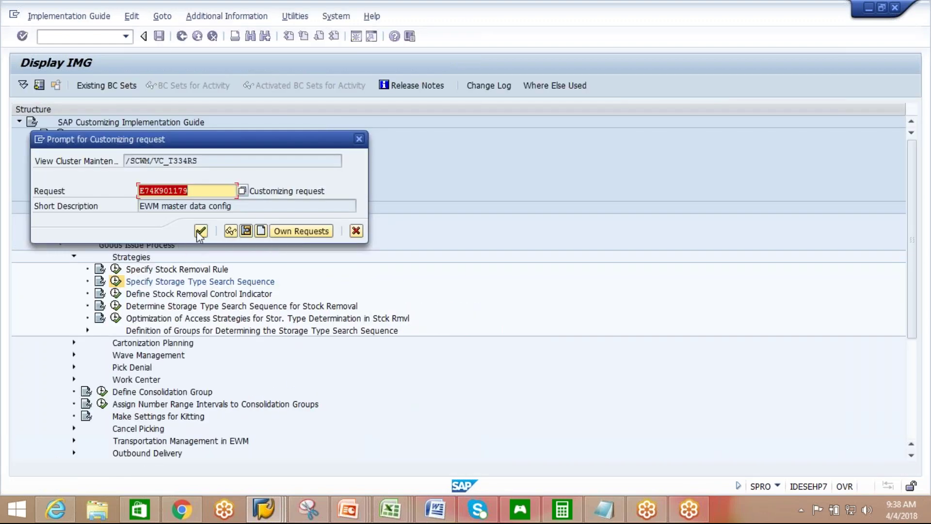
pyautogui.click(197, 231)
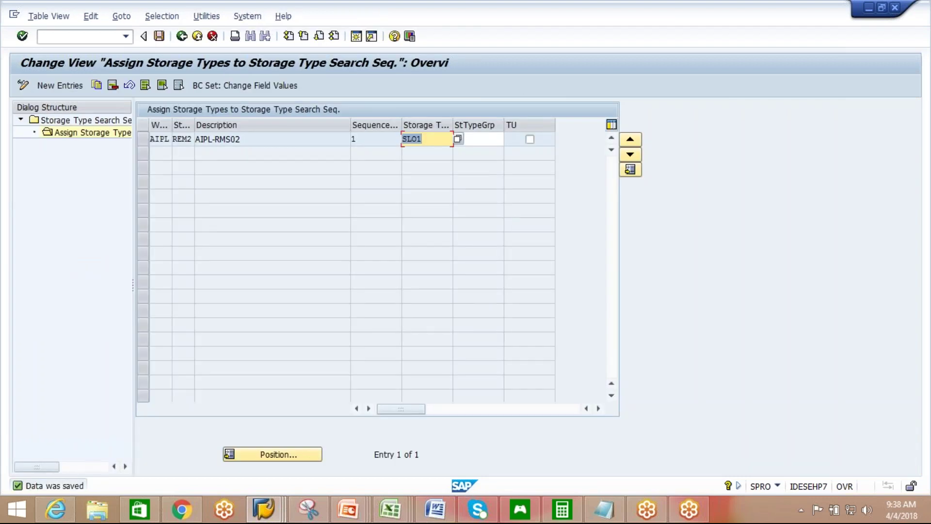
pyautogui.click(184, 36)
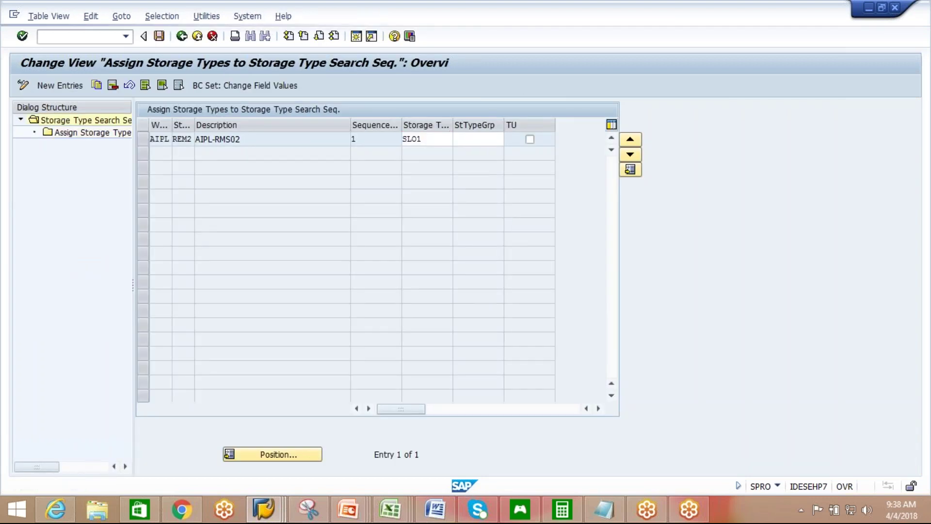
pyautogui.click(184, 36)
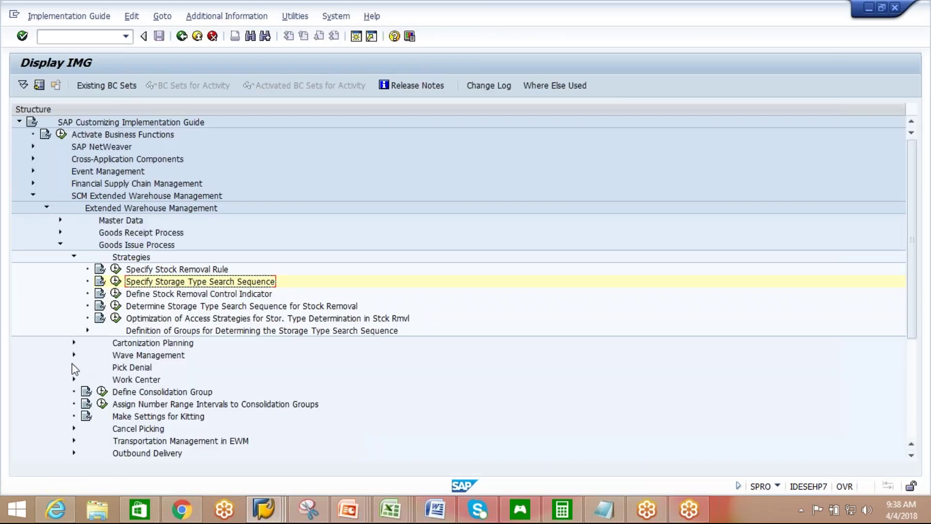
# Collapse the Goods Issue Process node and expand Master Data > Activity Areas in the IMG.
pyautogui.click(74, 257)
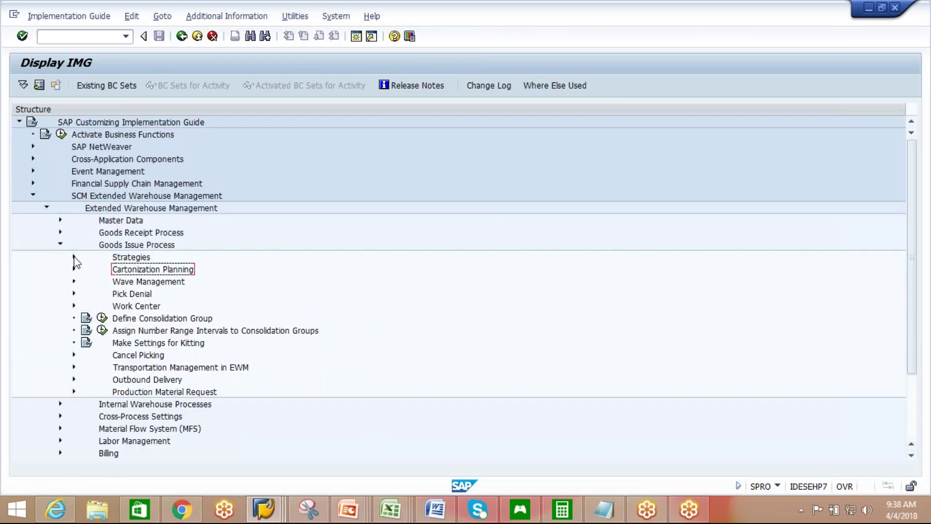
pyautogui.click(60, 245)
pyautogui.click(60, 221)
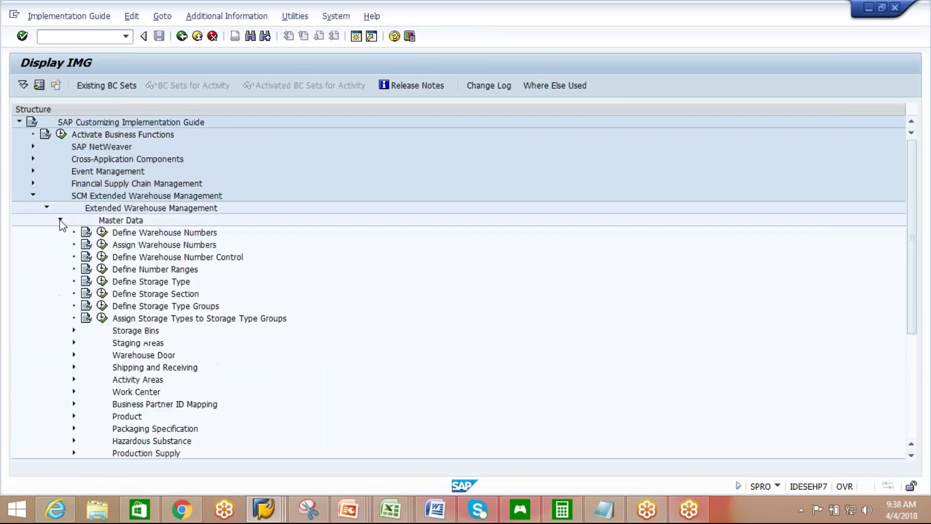
pyautogui.click(75, 380)
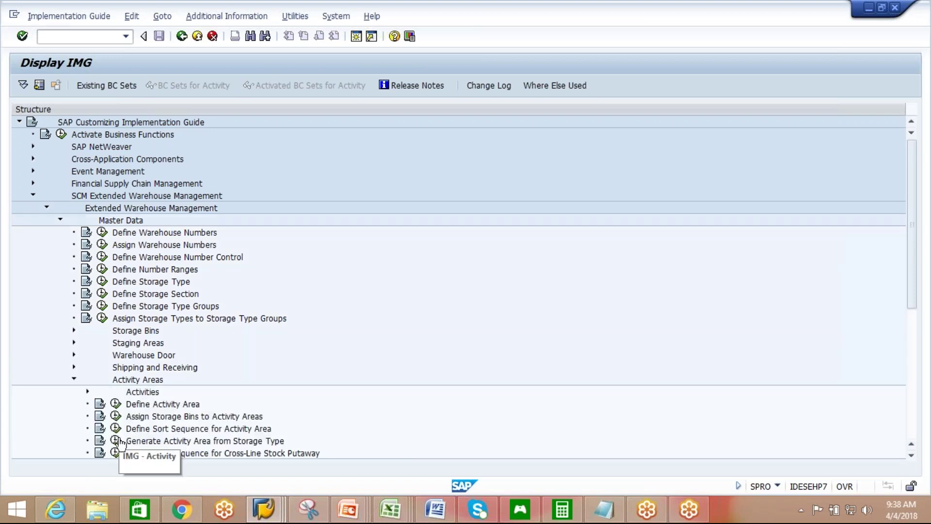
# Try to generate the activity area from storage type SLO1 in warehouse AIPL using the EWM master data config request, and return to the IMG.
pyautogui.click(116, 441)
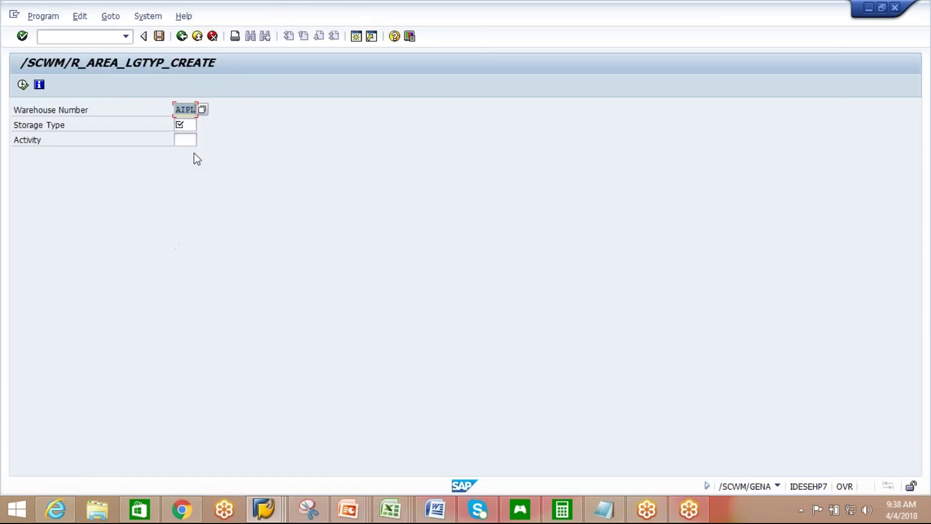
pyautogui.press('Tab')
pyautogui.write('S')
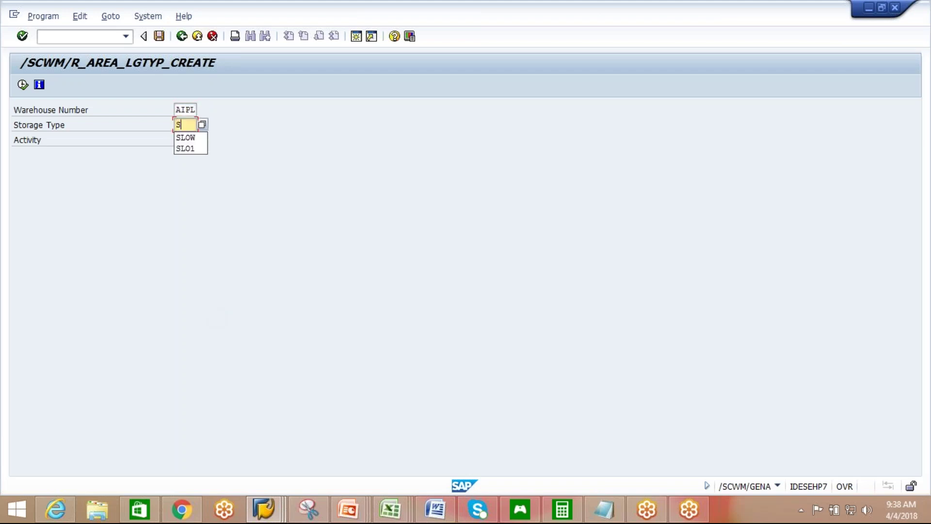
pyautogui.click(188, 148)
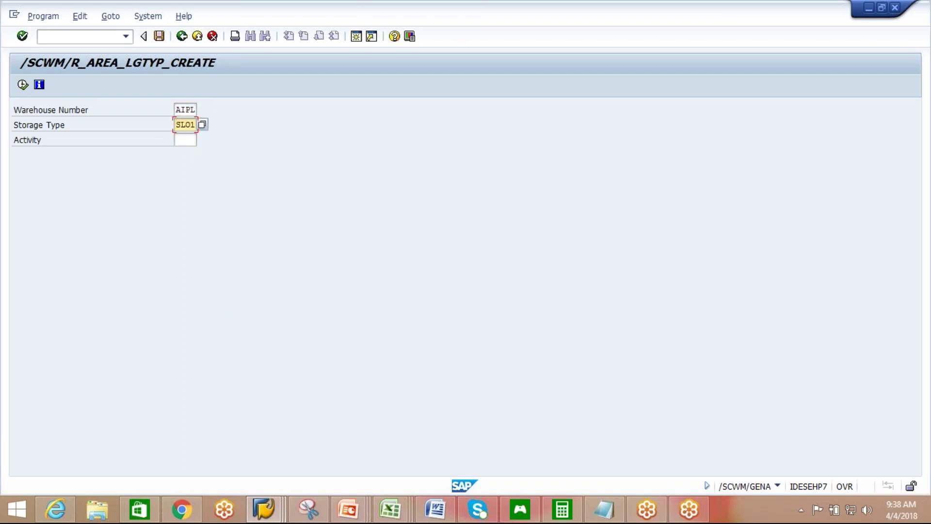
pyautogui.press('F8')
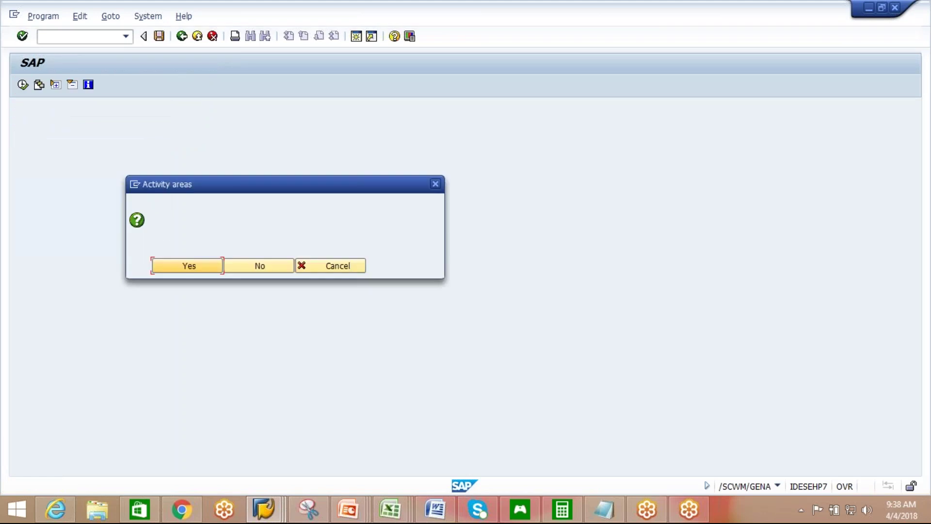
pyautogui.click(207, 267)
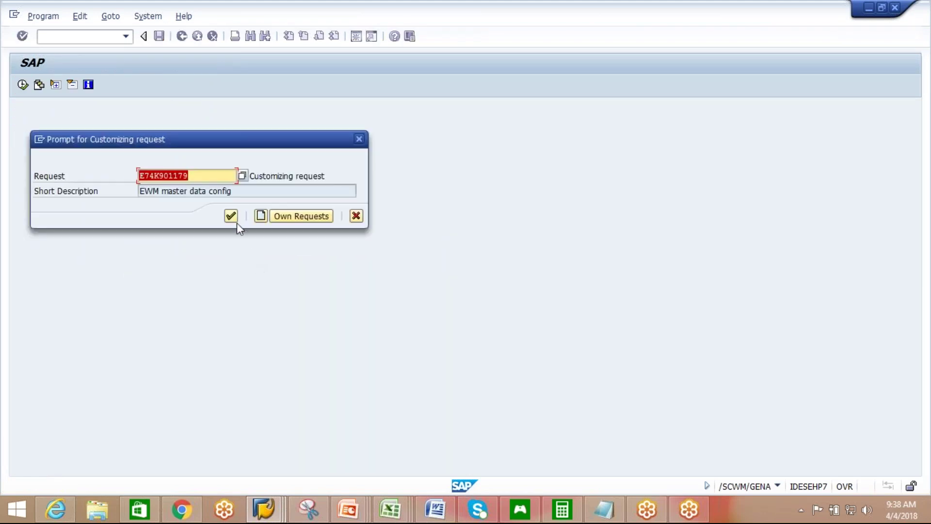
pyautogui.click(231, 216)
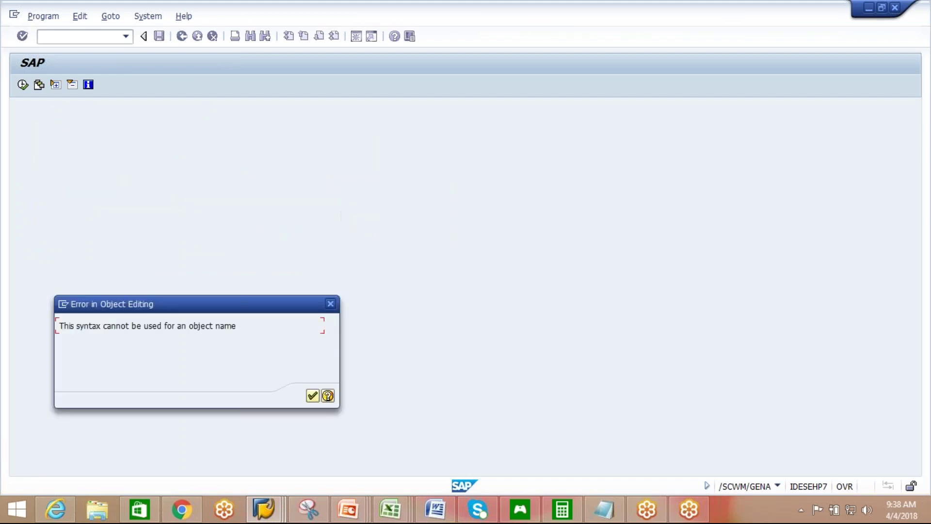
pyautogui.click(312, 397)
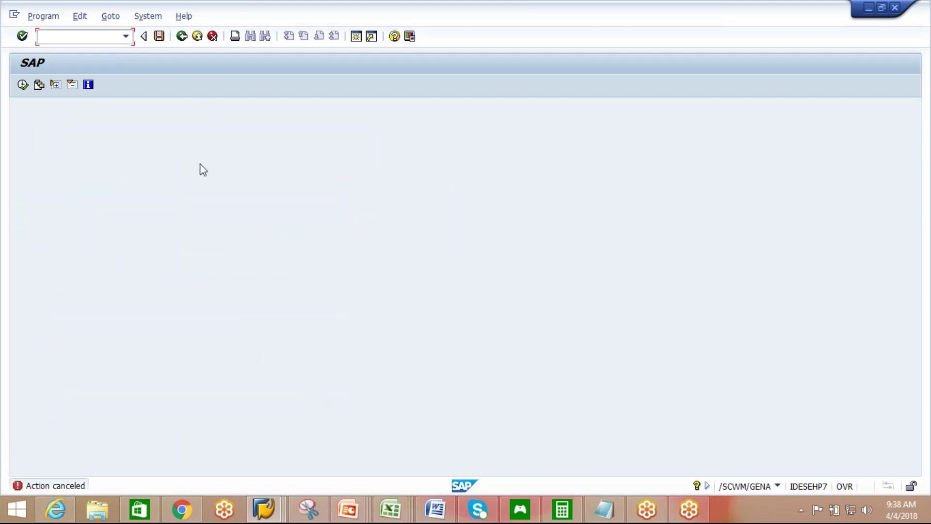
pyautogui.click(182, 42)
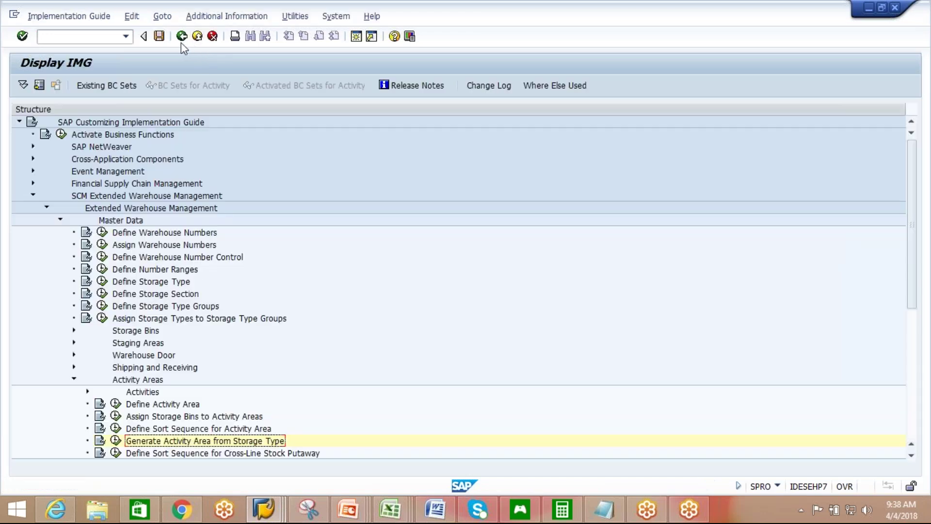
# Review the entries for warehouse number AIPL in Assign Storage Bins to Activity Areas by filtering on contents, and return to the IMG.
pyautogui.click(115, 416)
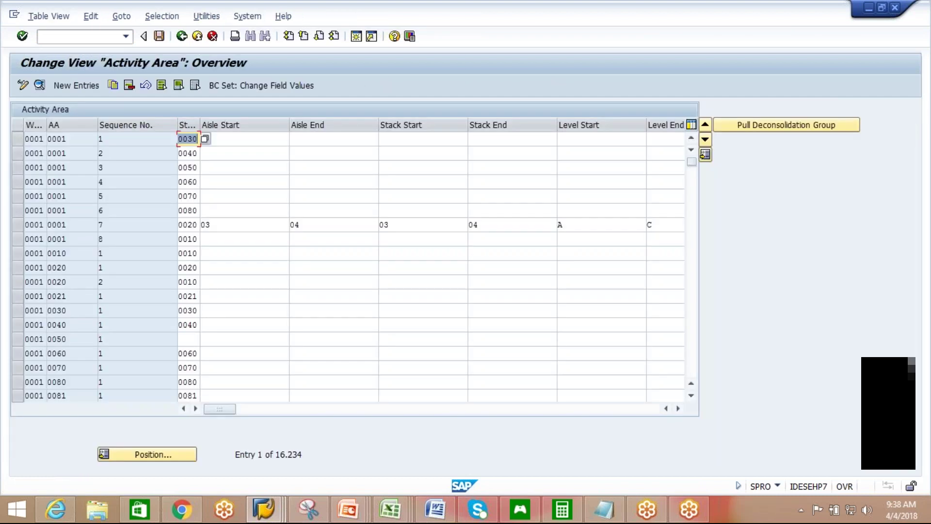
pyautogui.click(170, 18)
pyautogui.click(177, 31)
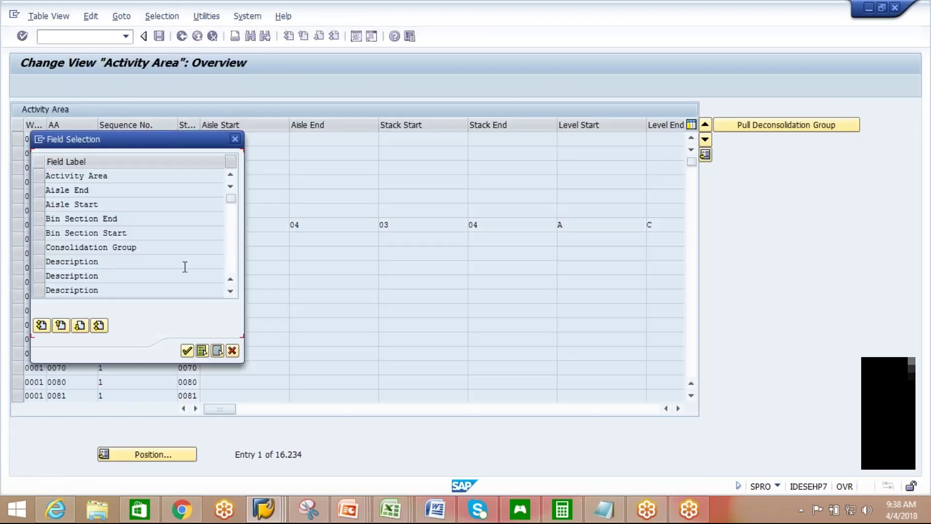
pyautogui.click(232, 268)
pyautogui.click(40, 176)
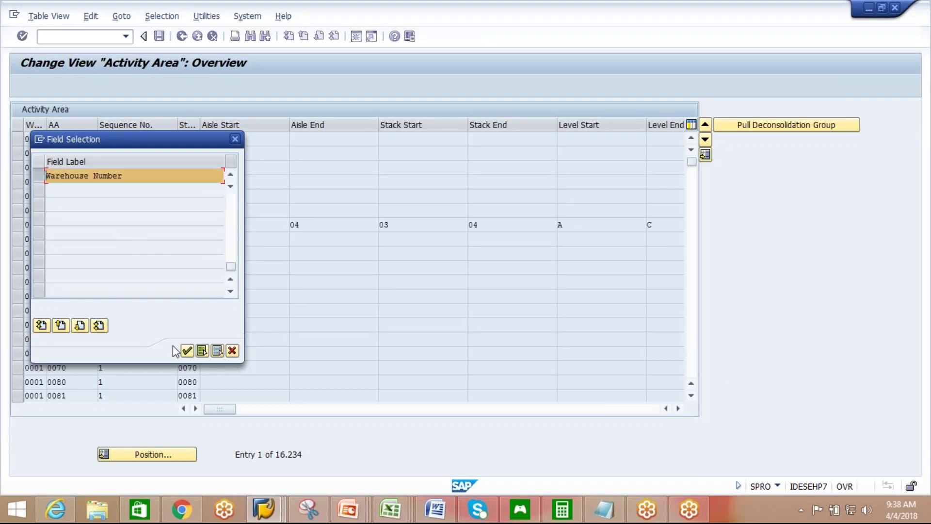
pyautogui.click(187, 350)
pyautogui.click(274, 177)
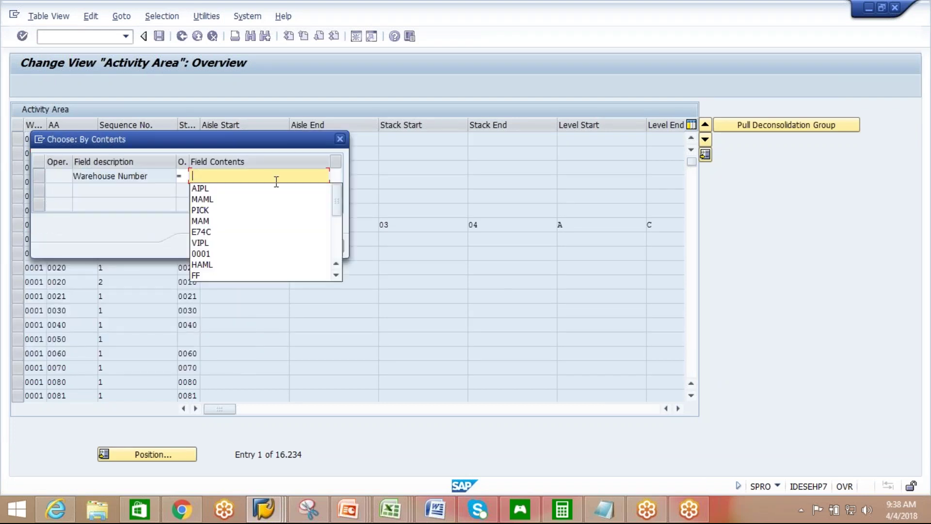
pyautogui.click(268, 194)
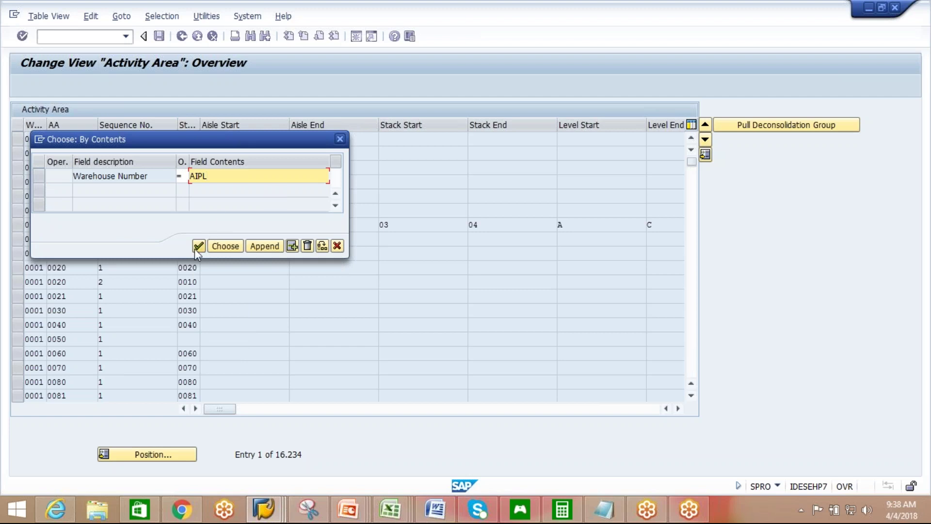
pyautogui.click(224, 246)
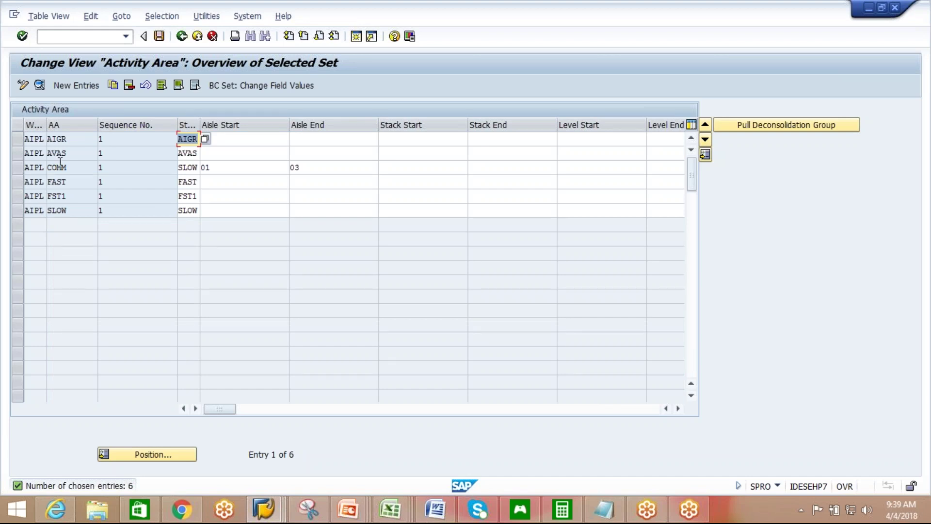
pyautogui.click(182, 37)
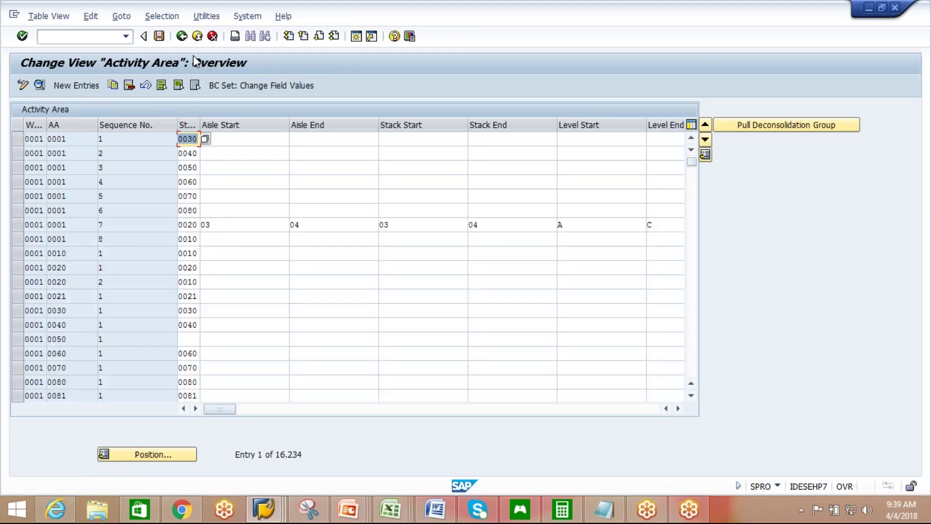
pyautogui.click(182, 38)
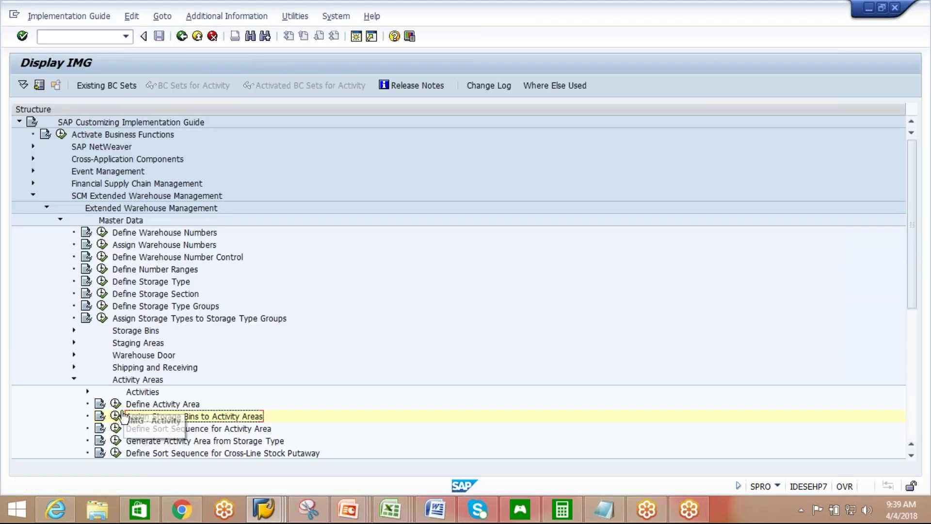
# Open Define Activity Area and position the list at warehouse AIPL, activity area SLOW.
pyautogui.press('Up')
pyautogui.press('F8')
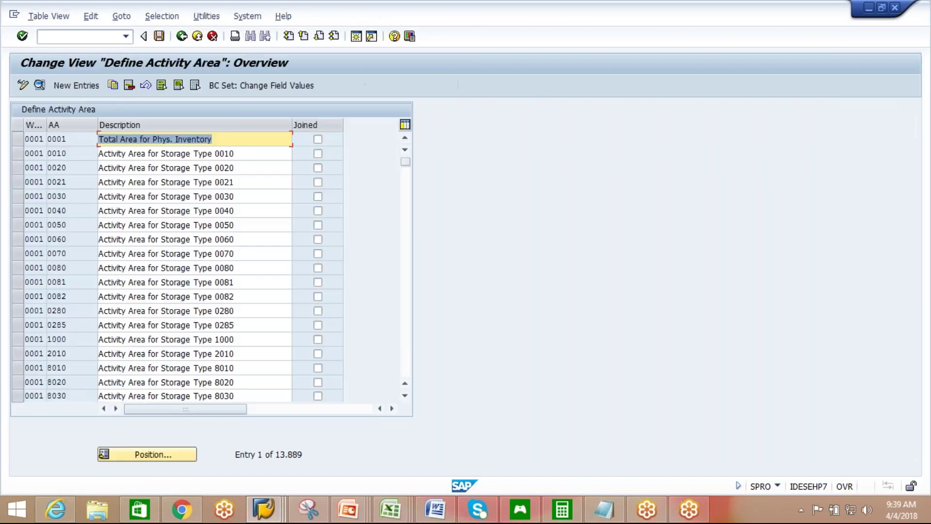
pyautogui.click(147, 454)
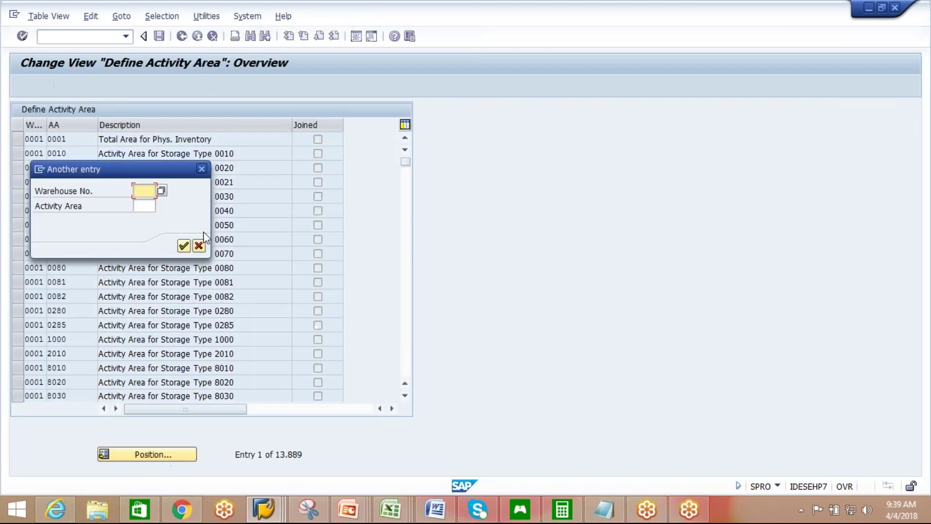
pyautogui.write('AIPL')
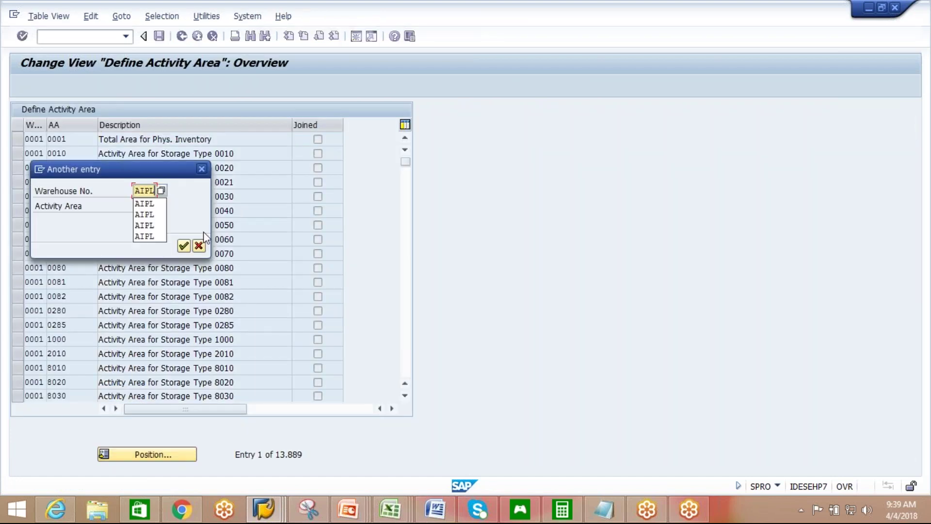
pyautogui.click(142, 203)
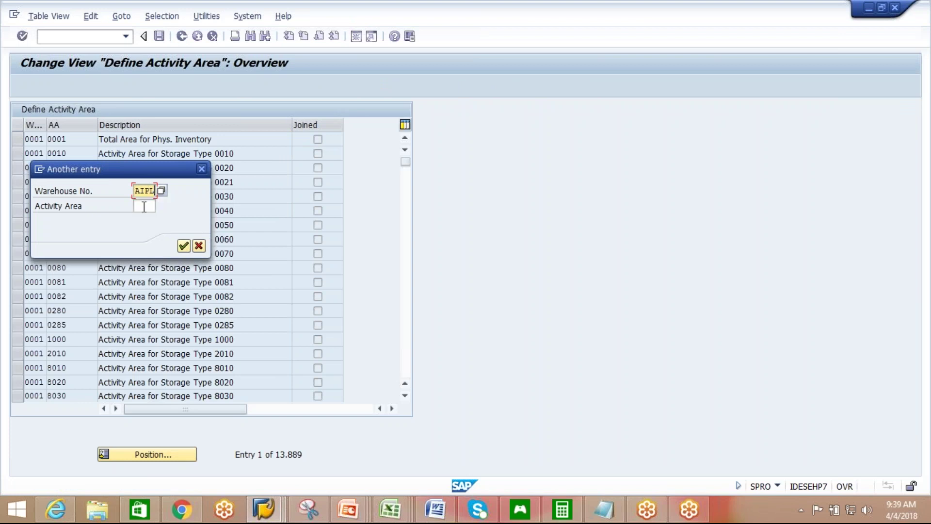
pyautogui.write('SLOW')
pyautogui.press('Return')
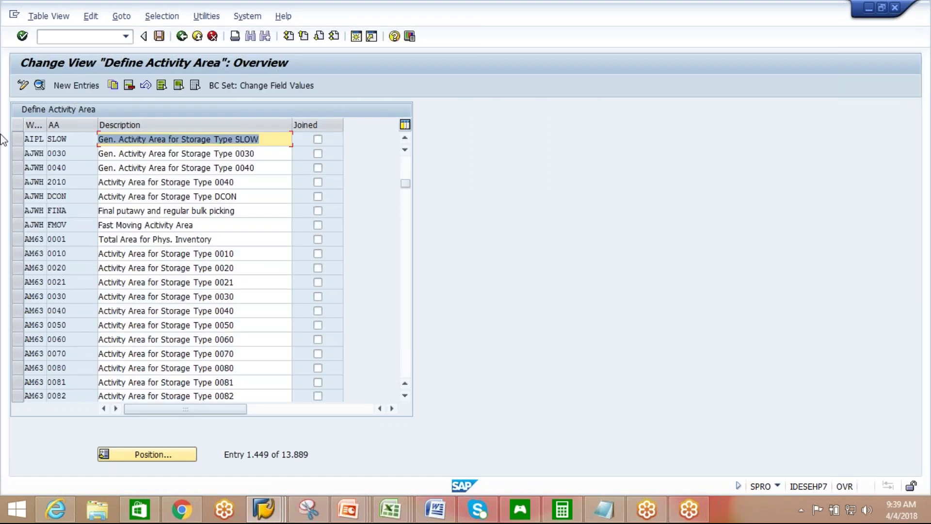
# Create activity area SLO1 for warehouse AIPL with description SLO1, save it in the customizing request and return to the IMG.
pyautogui.click(76, 85)
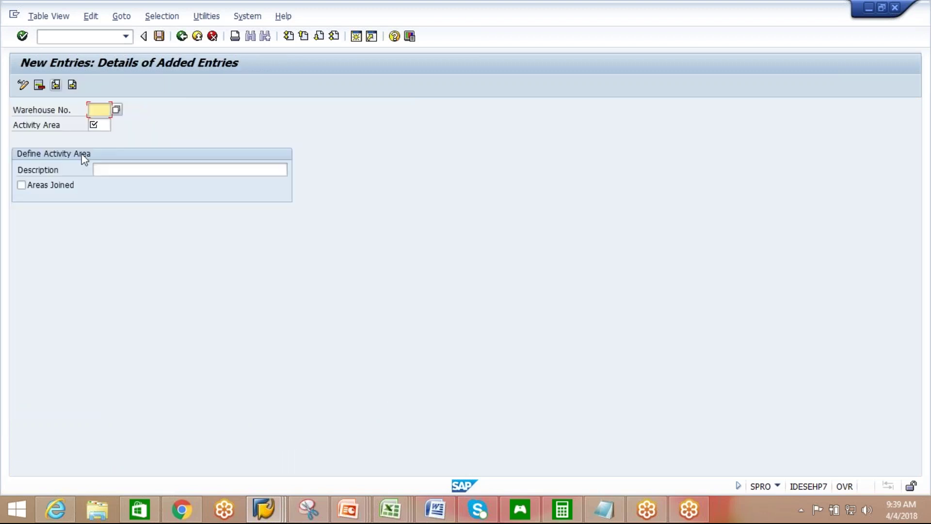
pyautogui.write('AIPL')
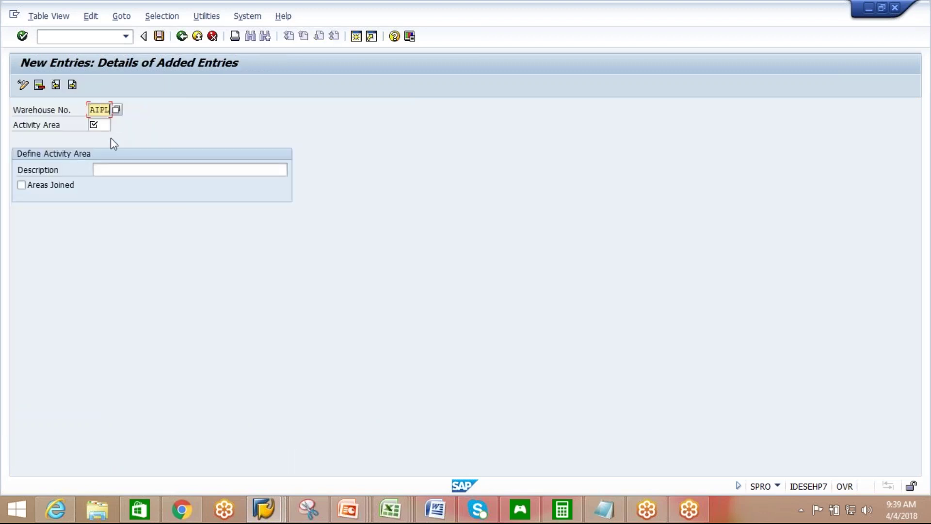
pyautogui.click(109, 126)
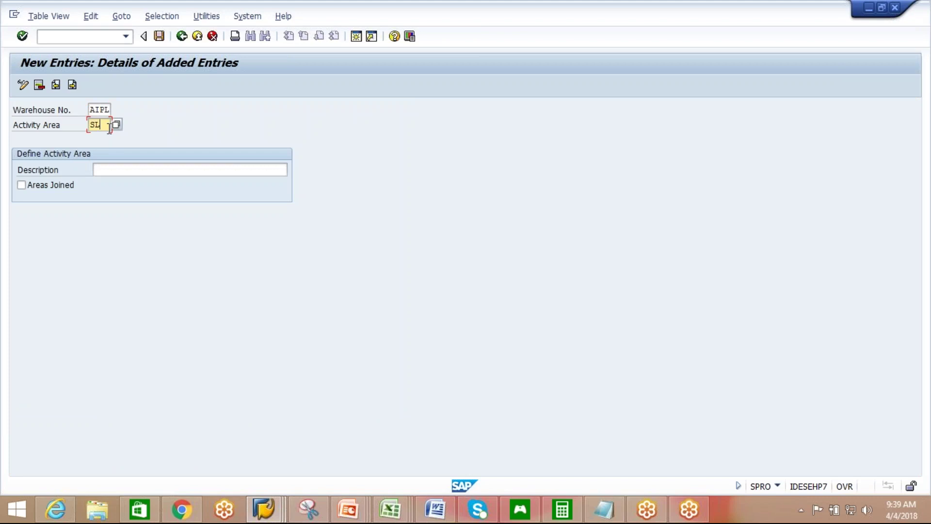
pyautogui.press('Return')
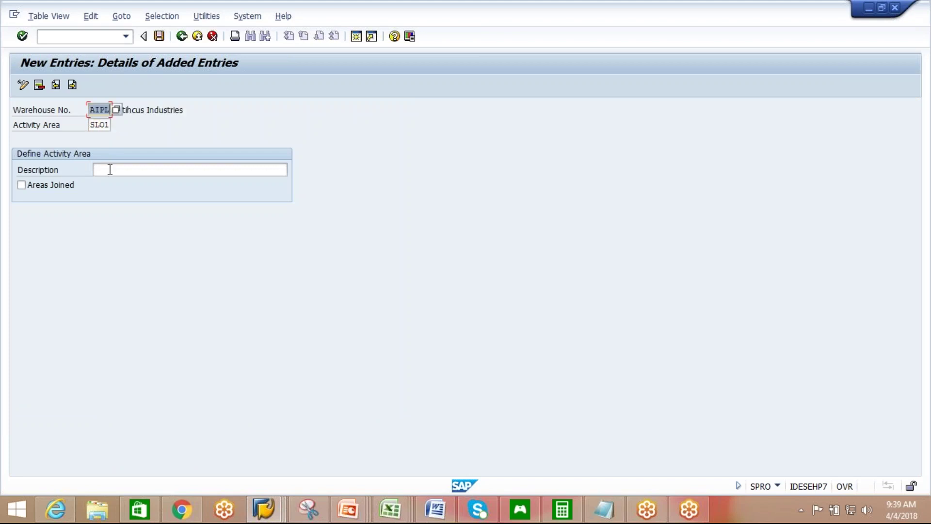
pyautogui.click(110, 170)
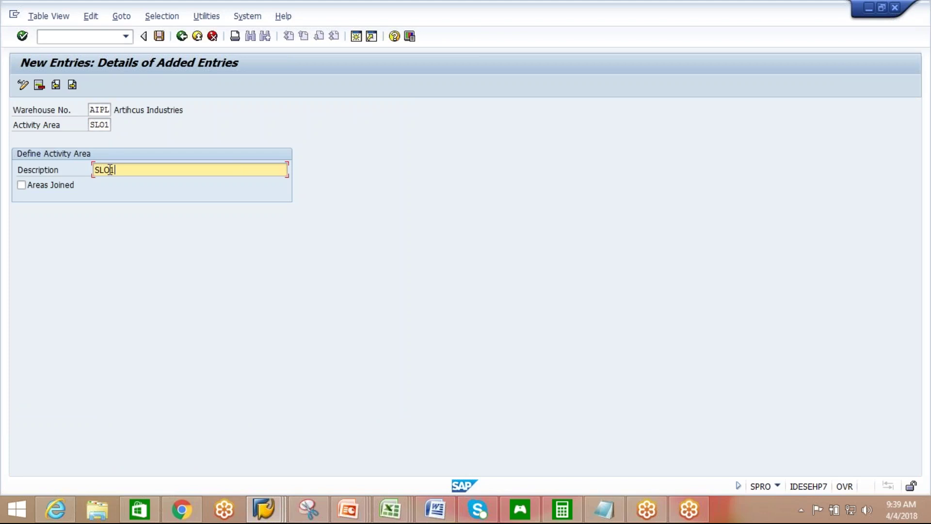
pyautogui.click(159, 36)
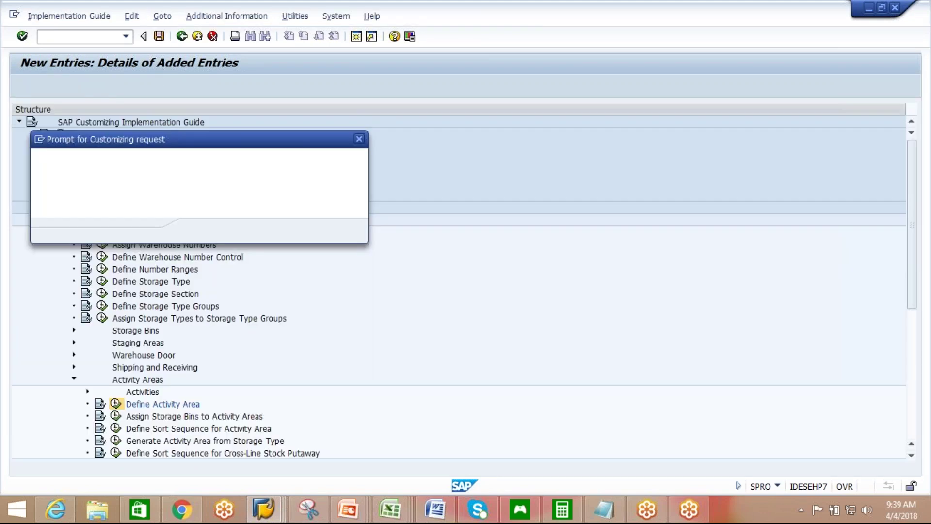
pyautogui.click(200, 231)
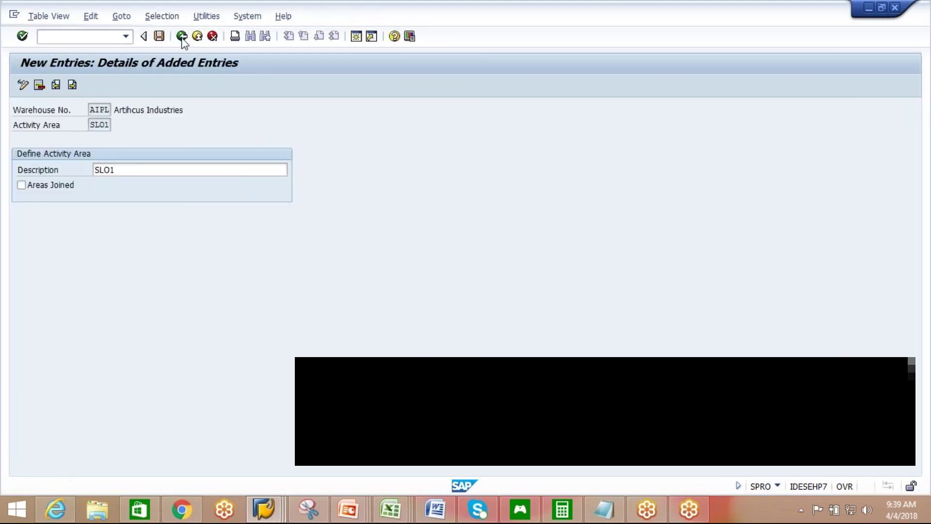
pyautogui.click(183, 37)
pyautogui.click(182, 37)
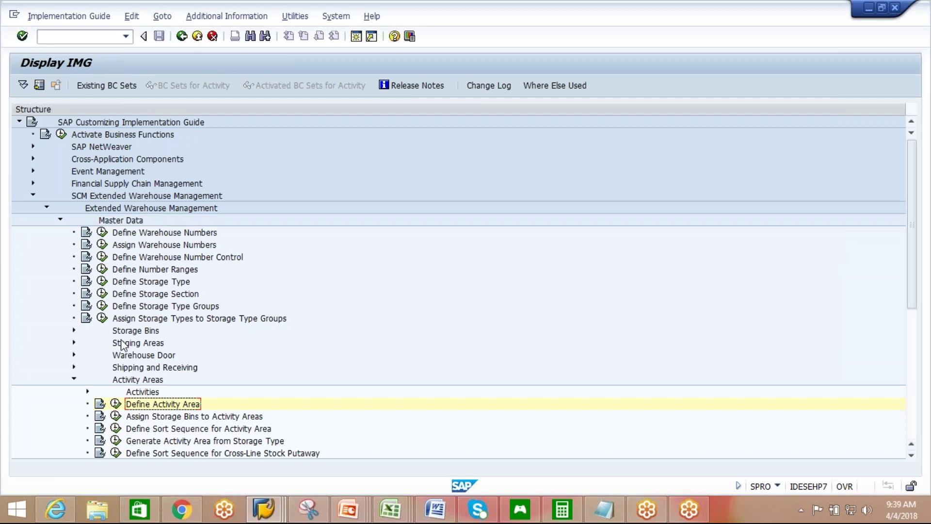
# In Assign Storage Bins to Activity Areas, add warehouse AIPL, activity area SLO1, storage type SLO1, pull a deconsolidation group and save it in the EWM master data config request.
pyautogui.click(116, 416)
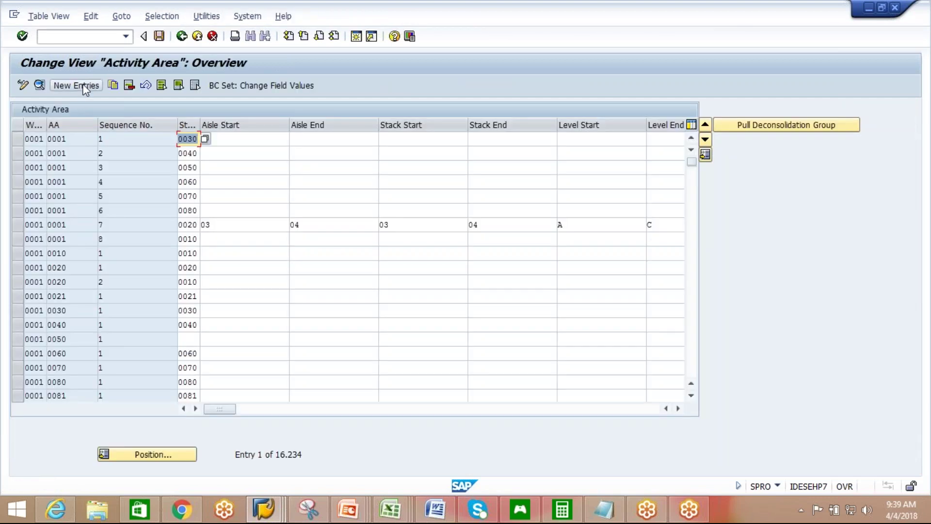
pyautogui.click(83, 87)
pyautogui.write('AIPL')
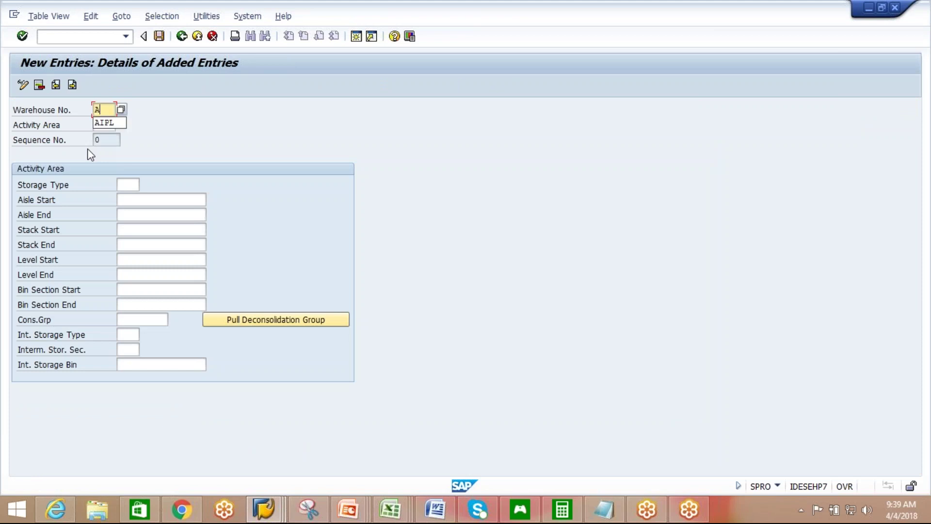
pyautogui.click(106, 127)
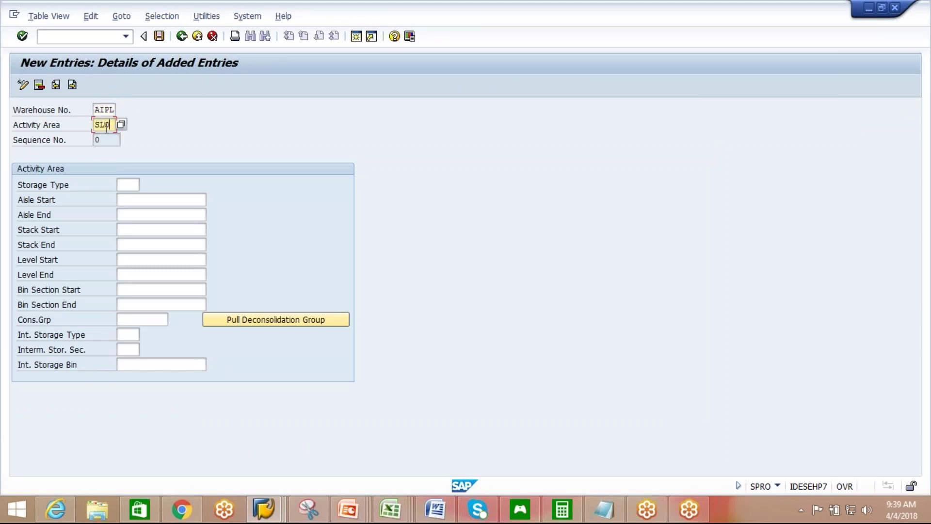
pyautogui.click(130, 185)
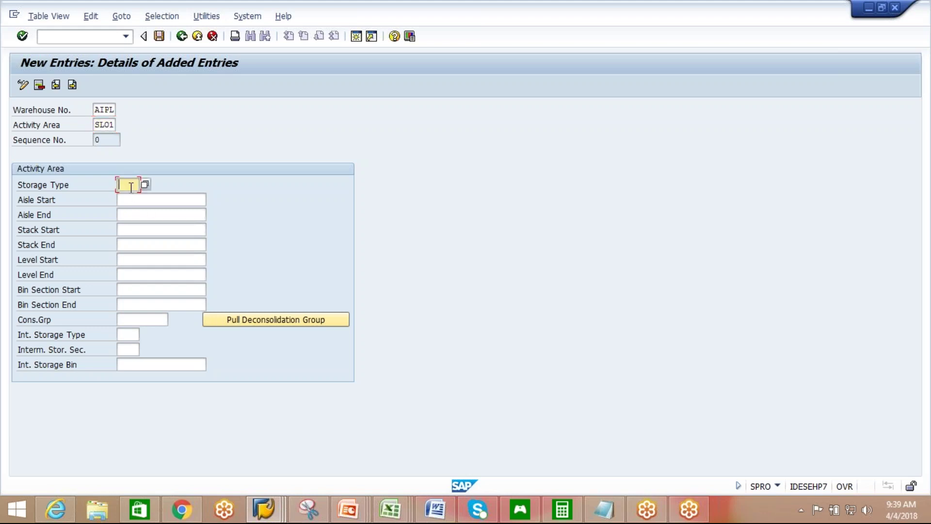
pyautogui.write('SLO1')
pyautogui.click(240, 322)
pyautogui.hotkey('ctrl', 's')
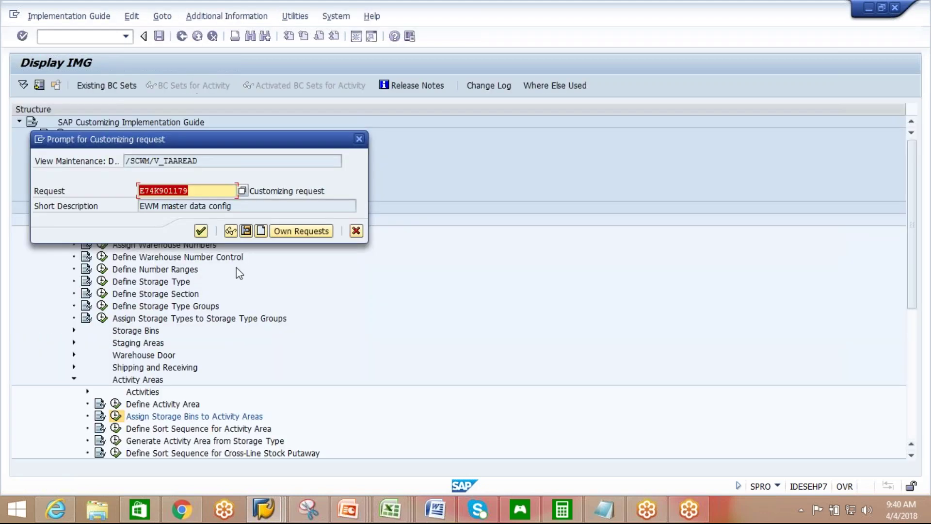
pyautogui.click(228, 230)
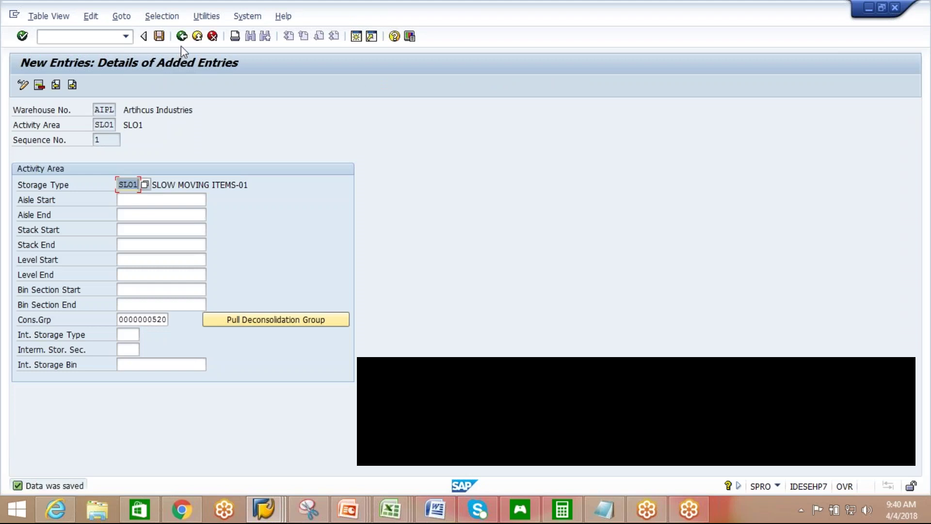
# Return to the IMG and open Define Sort Sequence for Activity Area.
pyautogui.click(182, 36)
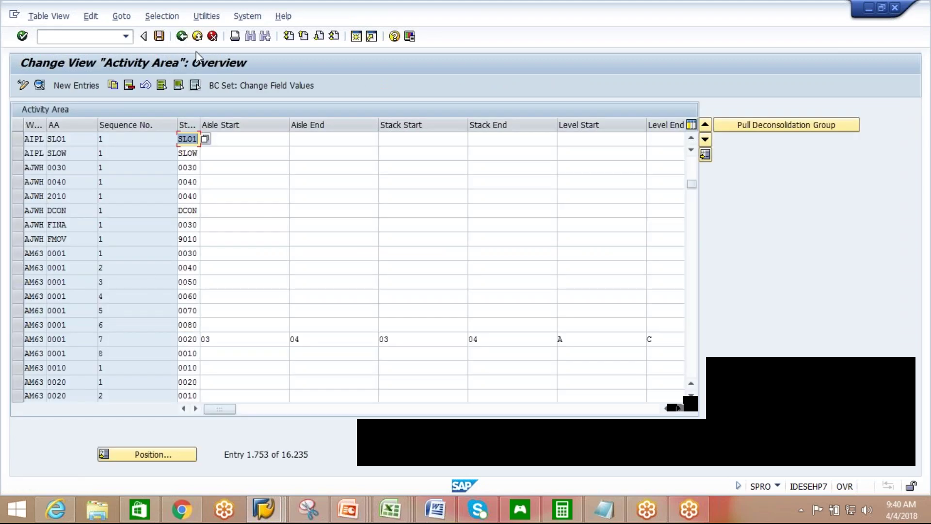
pyautogui.click(182, 36)
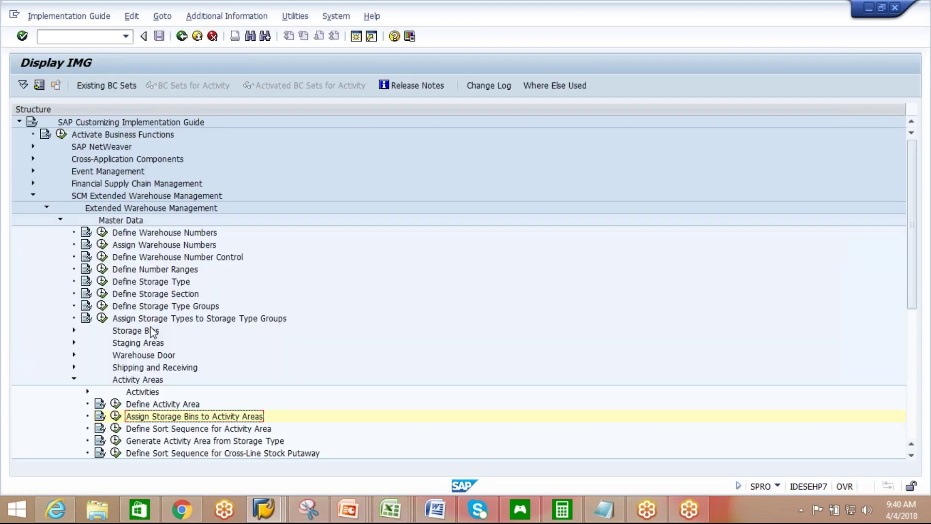
pyautogui.click(116, 429)
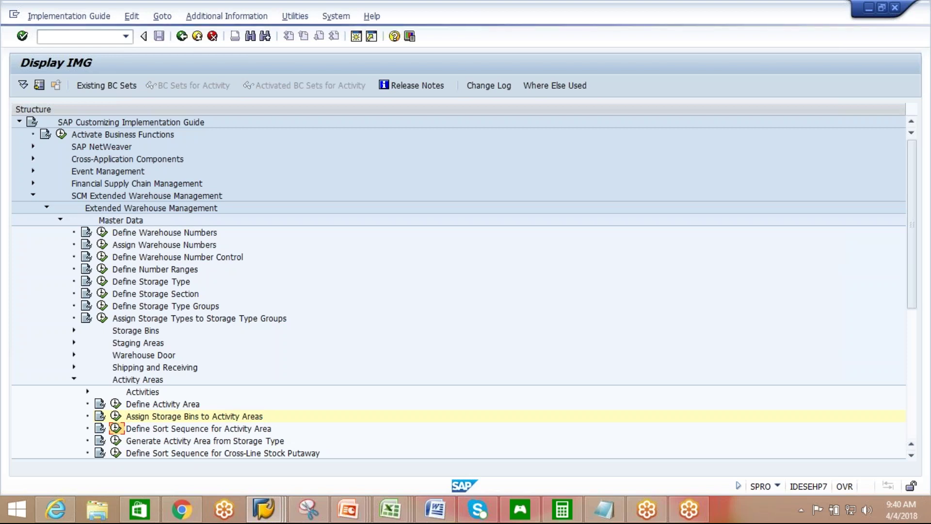
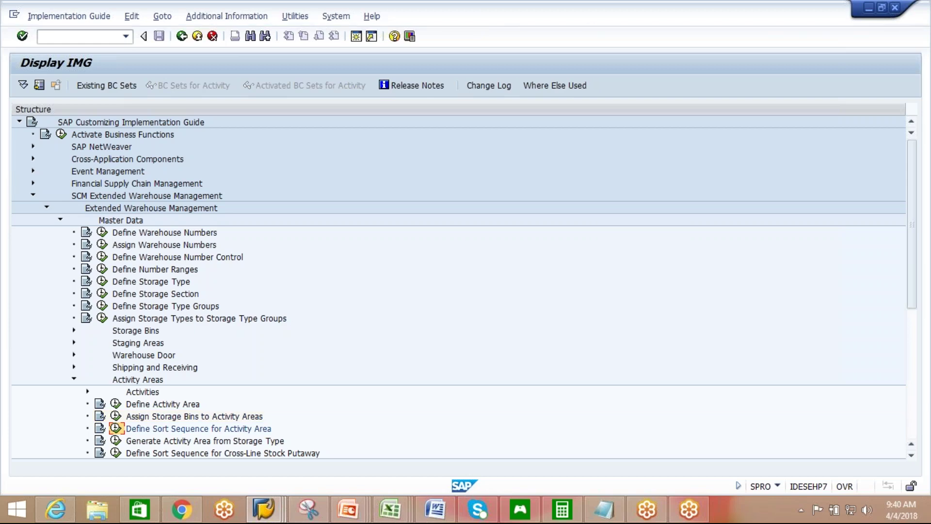
pyautogui.click(115, 428)
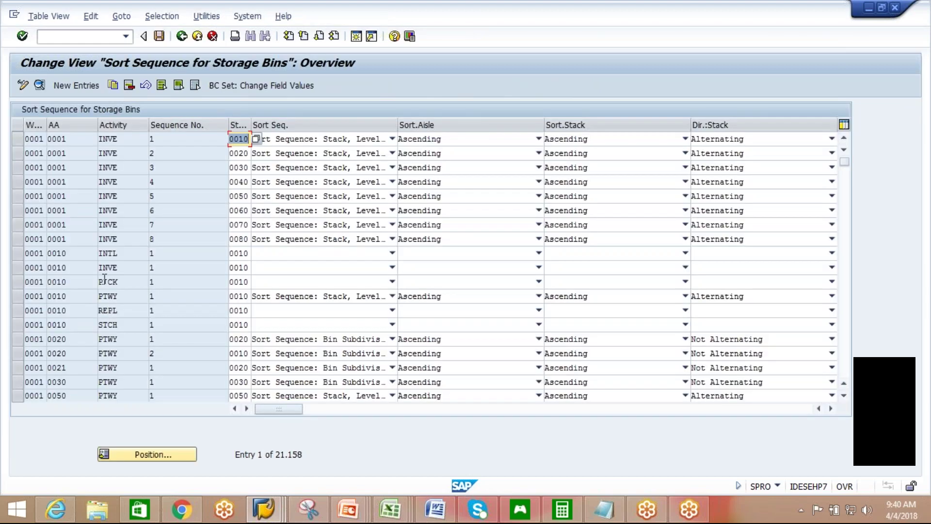
# Add a sort sequence entry for warehouse AIPL, activity area SLO1 and activity PICK (Stock Removal).
pyautogui.click(76, 86)
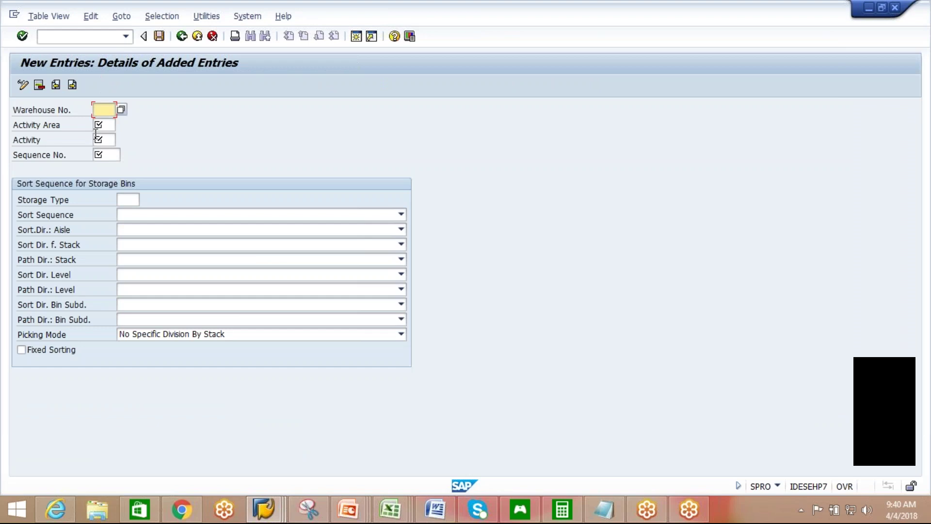
pyautogui.write('AI1')
pyautogui.write('L')
pyautogui.click(102, 125)
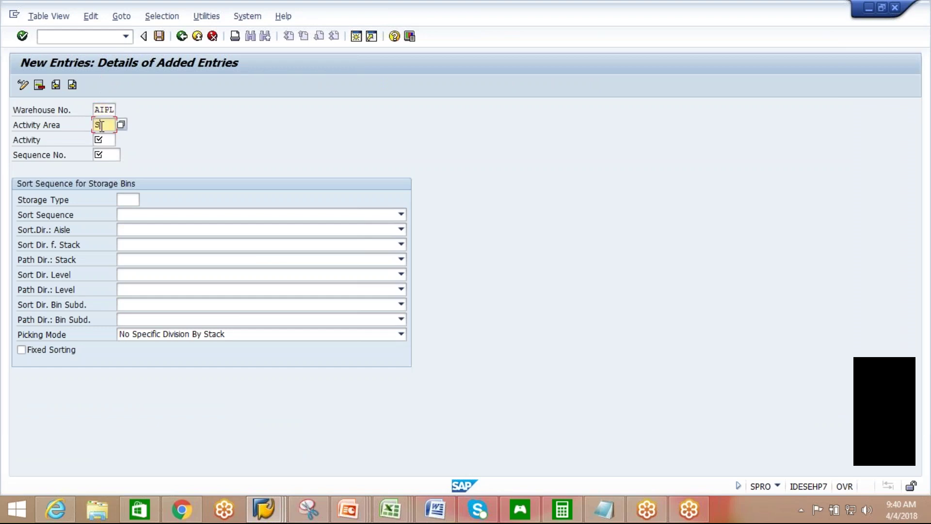
pyautogui.write('SL01')
pyautogui.click(110, 144)
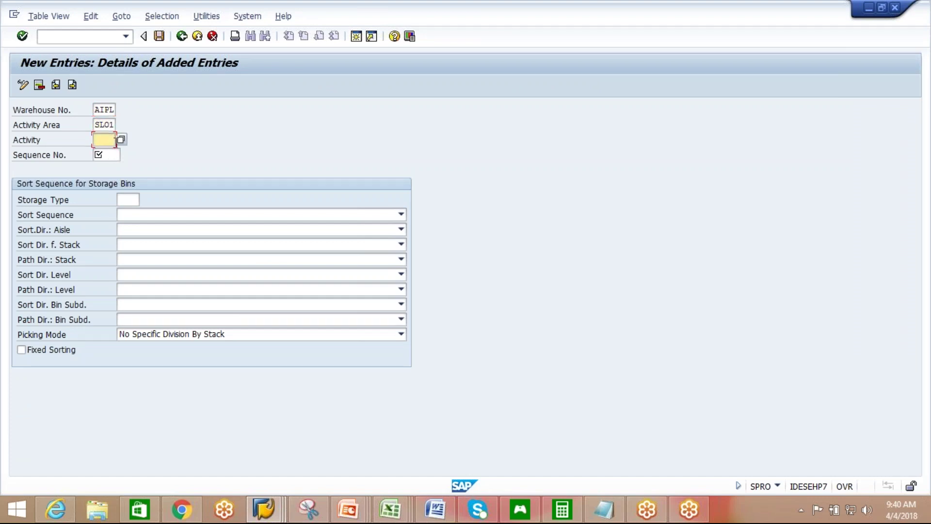
pyautogui.press('F4')
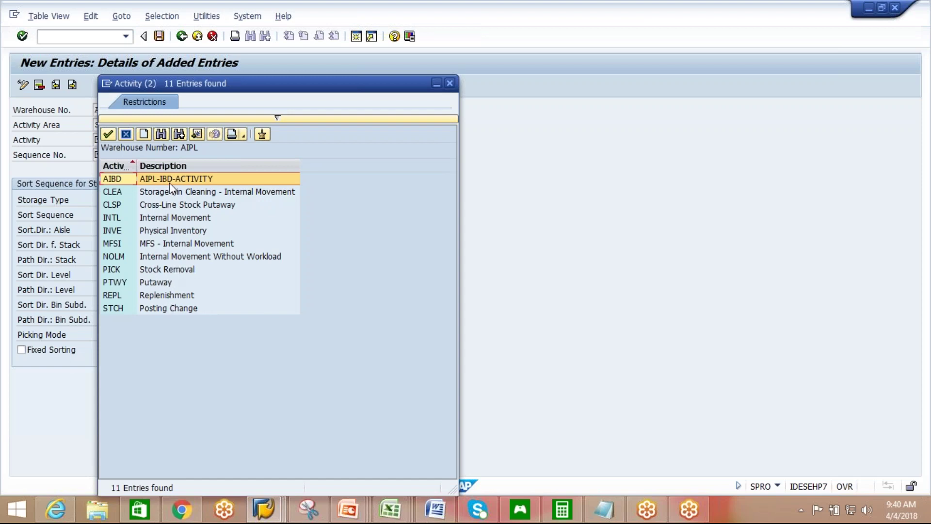
pyautogui.doubleClick(156, 269)
# Give the sort sequence entry sequence number 1 and storage type SLO1, and save it in the EWM master data config request.
pyautogui.click(104, 161)
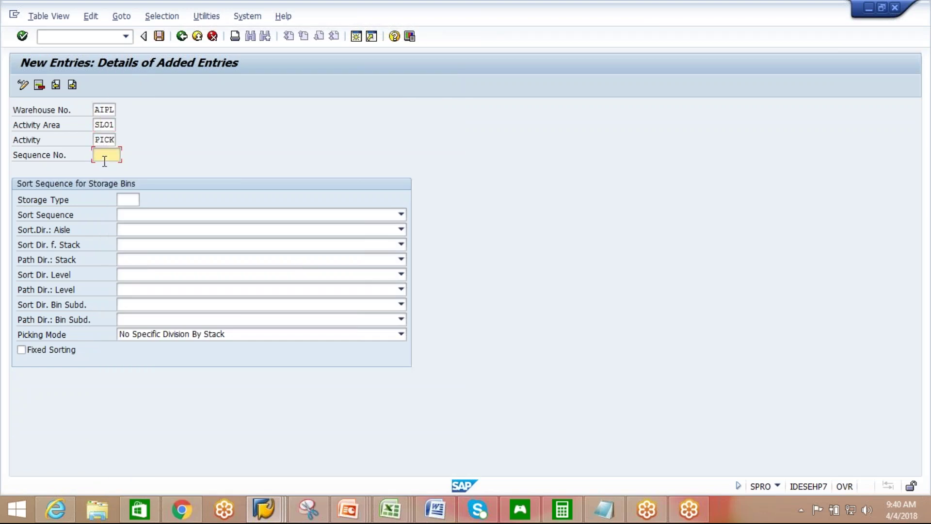
pyautogui.click(132, 199)
pyautogui.write('SL01')
pyautogui.press('Return')
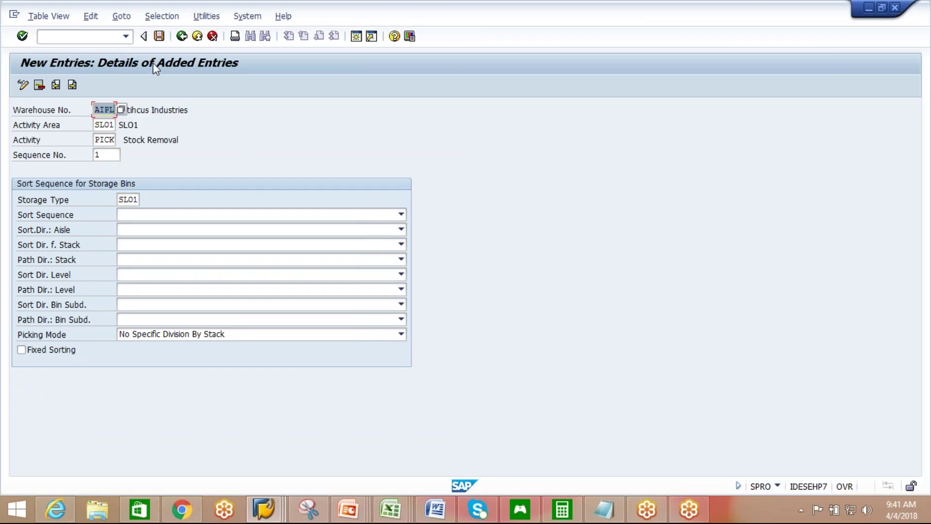
pyautogui.click(159, 37)
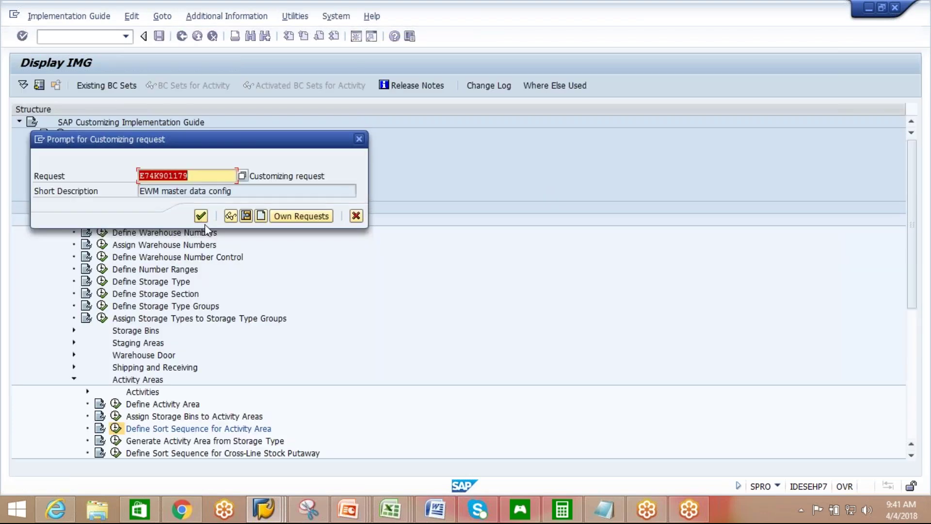
pyautogui.click(200, 219)
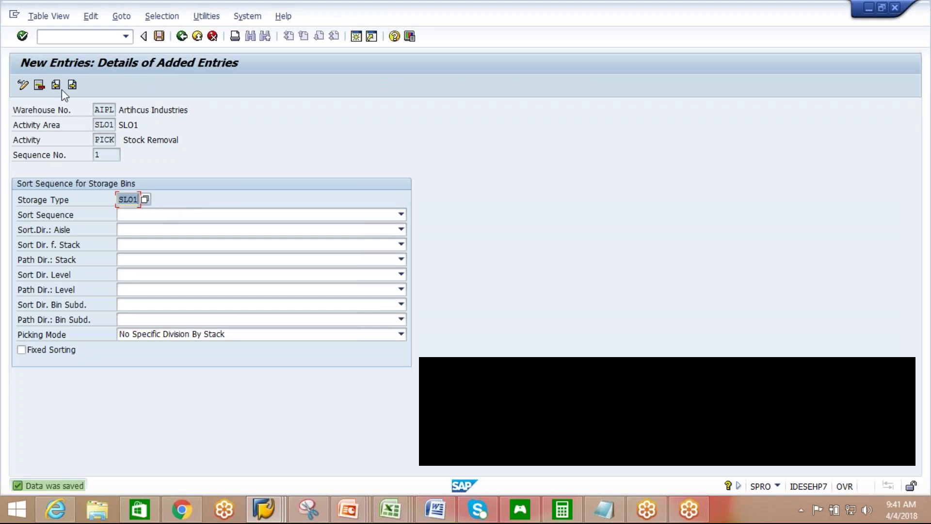
# Leave the sort sequence customizing and the IMG and return to SAP Easy Access.
pyautogui.click(182, 37)
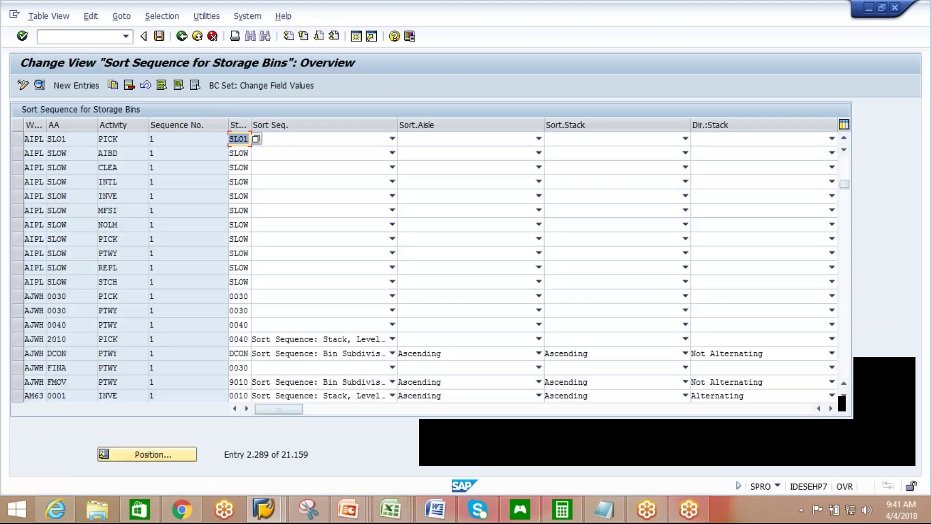
pyautogui.click(182, 37)
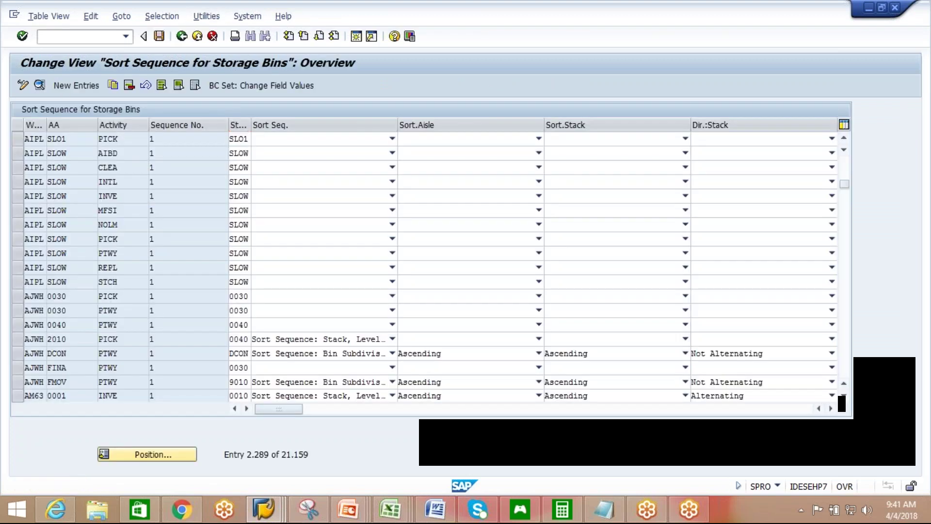
pyautogui.click(182, 37)
pyautogui.click(182, 37)
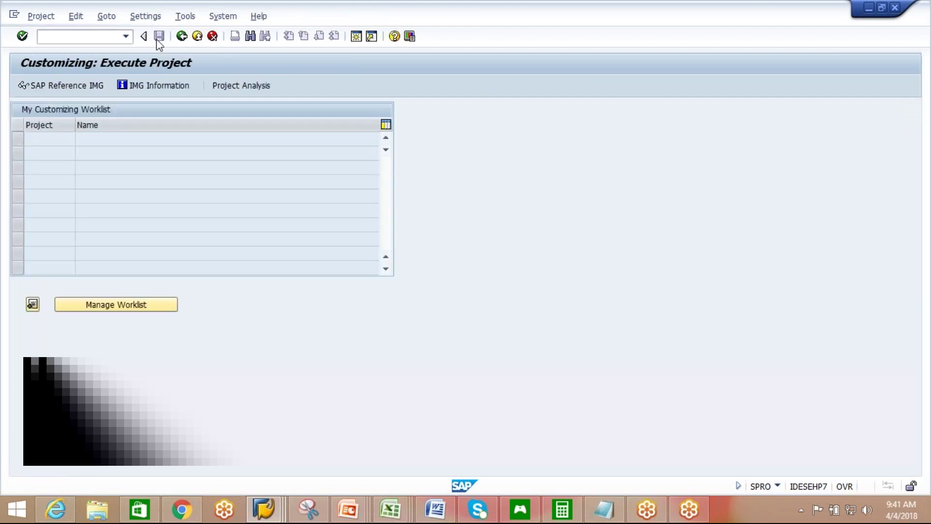
# Start the Create Bin Sorting transaction with /n/scwm/SBST.
pyautogui.click(126, 36)
pyautogui.click(99, 88)
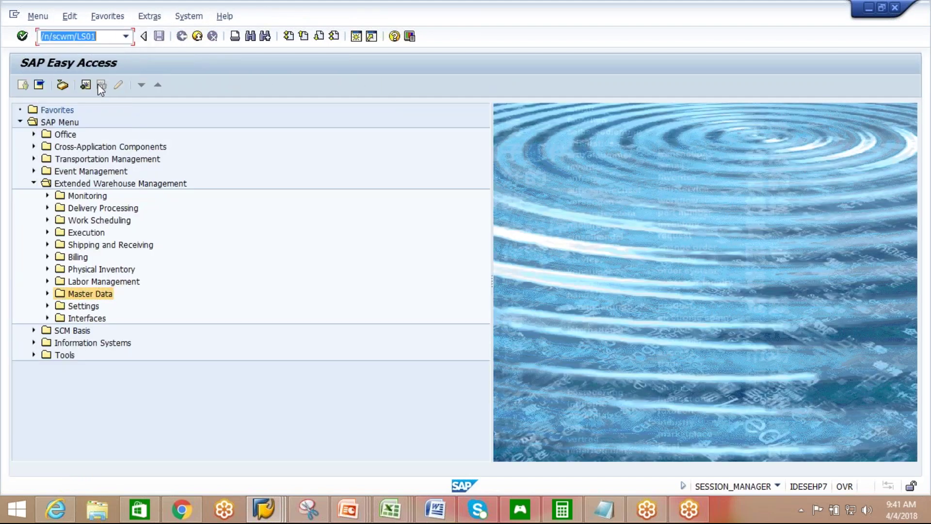
pyautogui.click(111, 36)
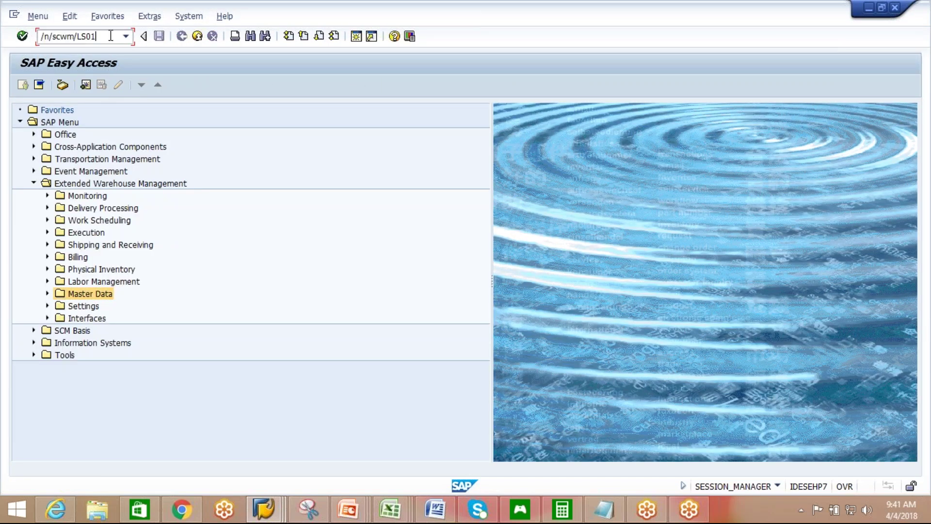
pyautogui.press('BackSpace')
pyautogui.press('BackSpace')
pyautogui.press('BackSpace')
pyautogui.write('SBST')
pyautogui.press('Return')
# Simulate and execute bin sorting for warehouse AIPL, activity area SLO1, activity PICK, and return to the bin sorting selection.
pyautogui.click(192, 124)
pyautogui.write('S')
pyautogui.click(191, 148)
pyautogui.press('F8')
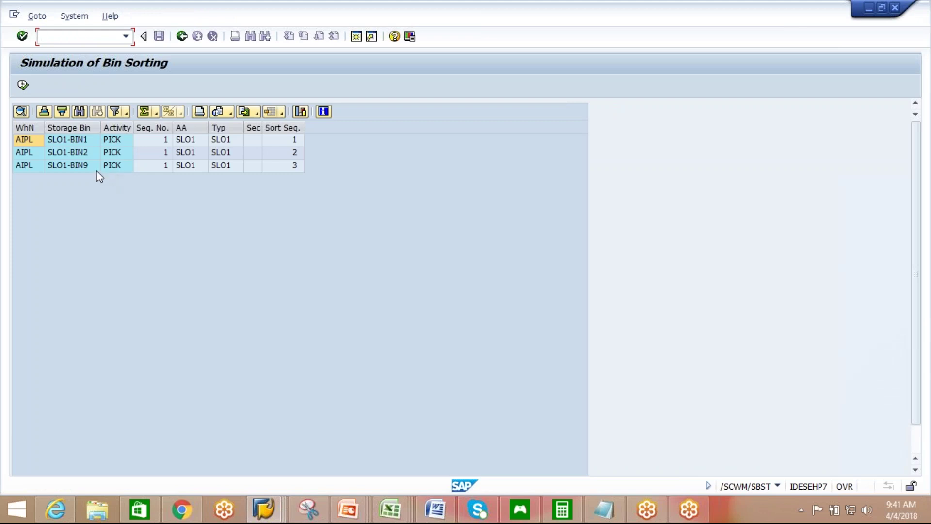
pyautogui.click(22, 85)
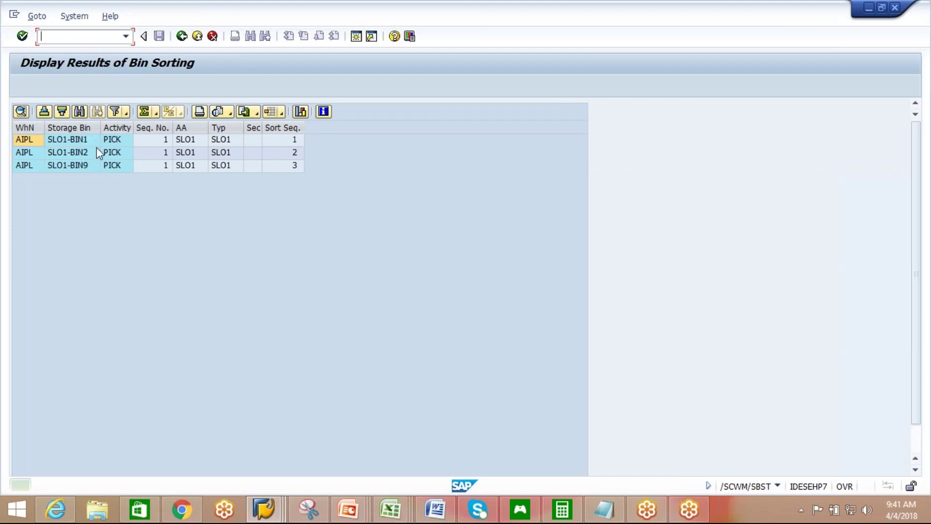
pyautogui.click(184, 38)
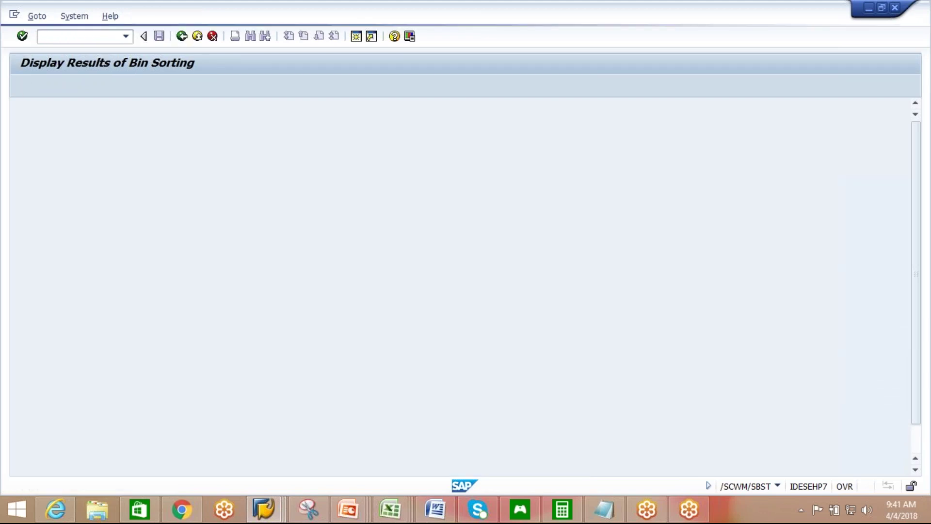
pyautogui.click(182, 36)
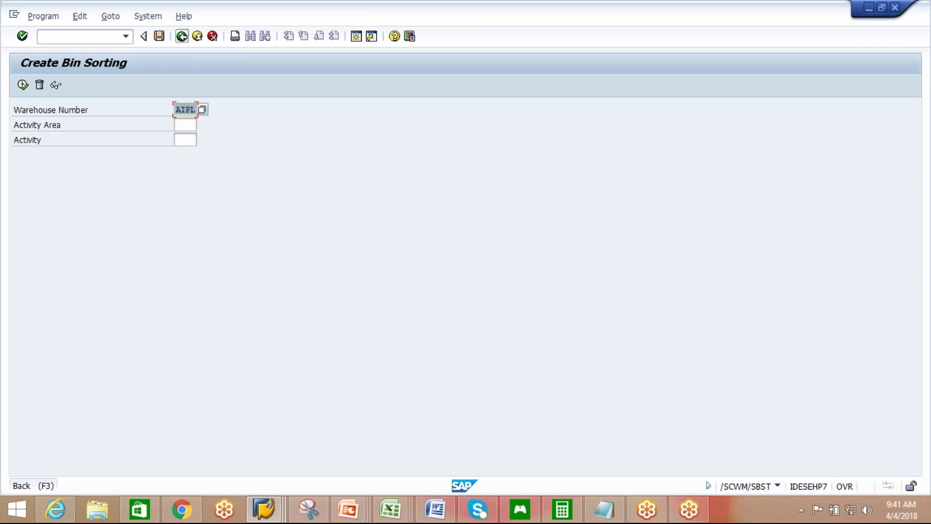
# Return to SAP Easy Access and open the Warehouse Management Monitor with /n/scwm/mon.
pyautogui.click(264, 508)
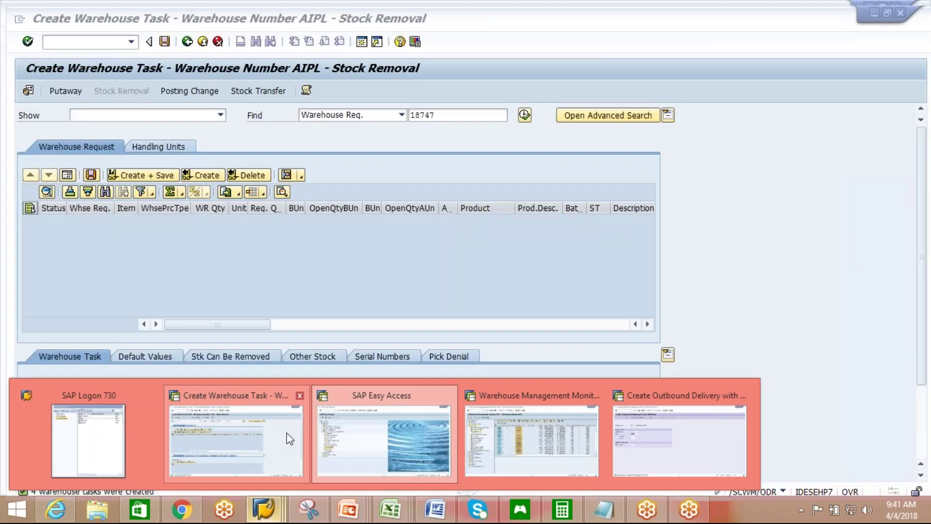
pyautogui.click(109, 77)
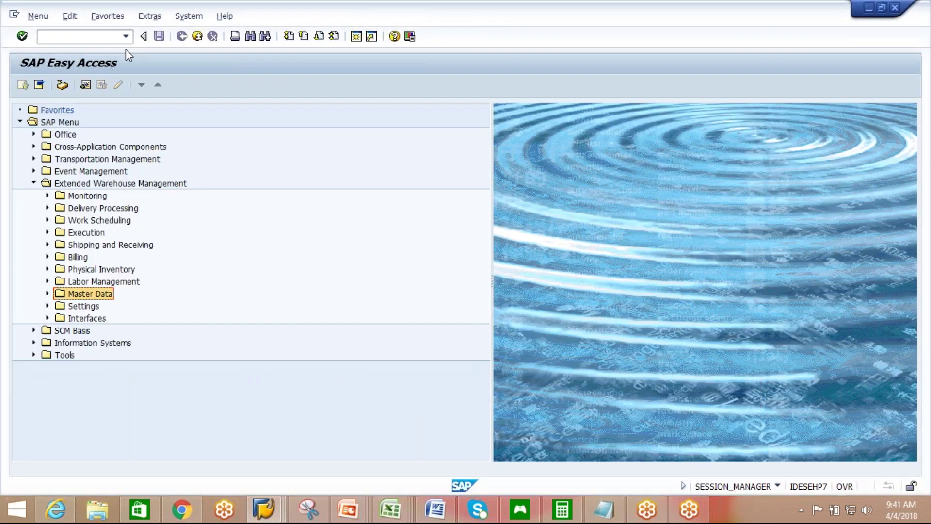
pyautogui.click(125, 37)
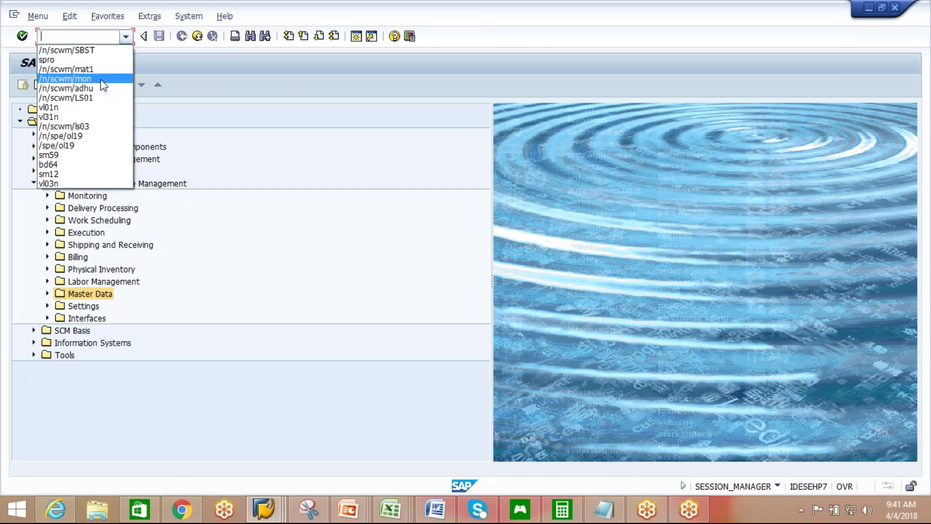
pyautogui.click(101, 79)
pyautogui.press('Return')
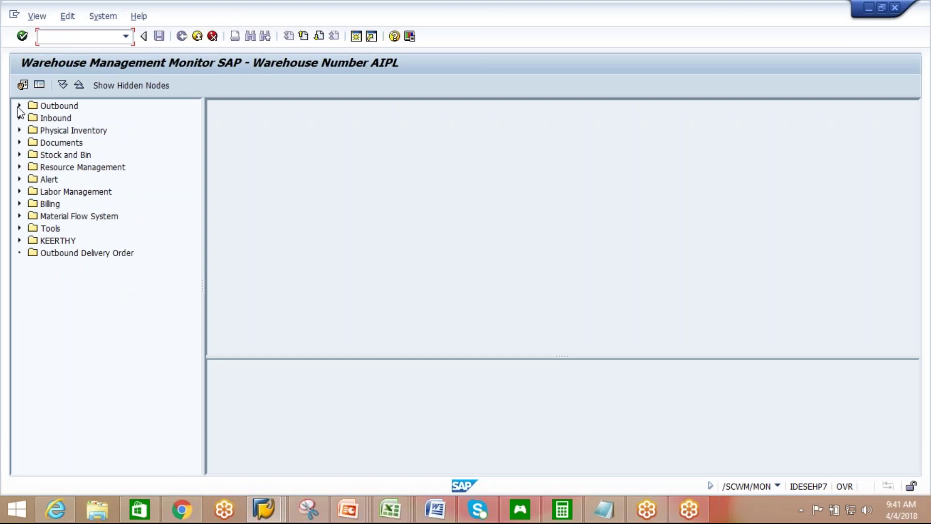
# List the warehouse tasks under Outbound Delivery Order in the outbound documents, selecting by the outbound delivery order number.
pyautogui.click(20, 105)
pyautogui.click(33, 117)
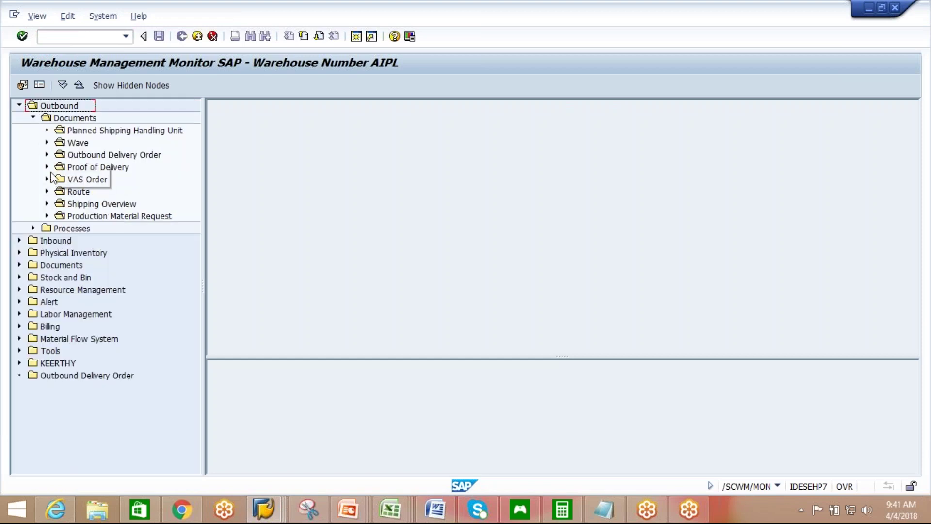
pyautogui.click(47, 154)
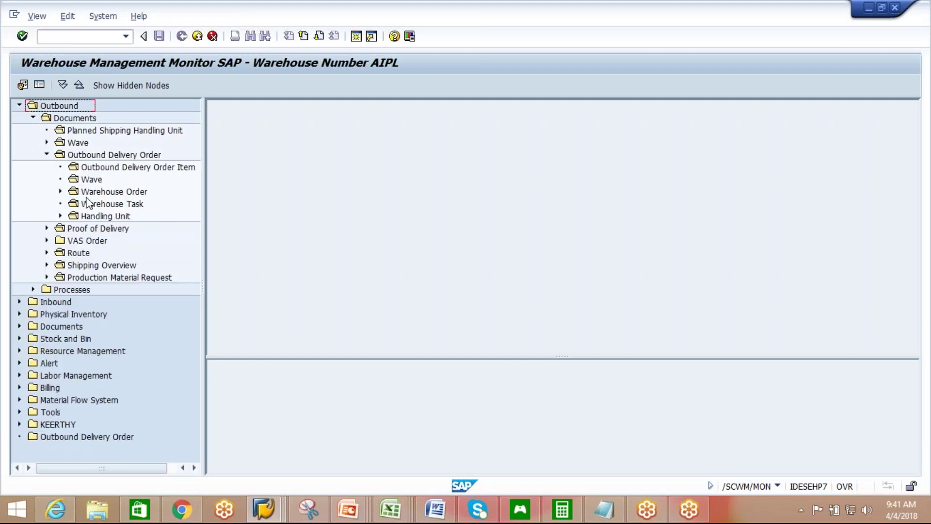
pyautogui.click(105, 204)
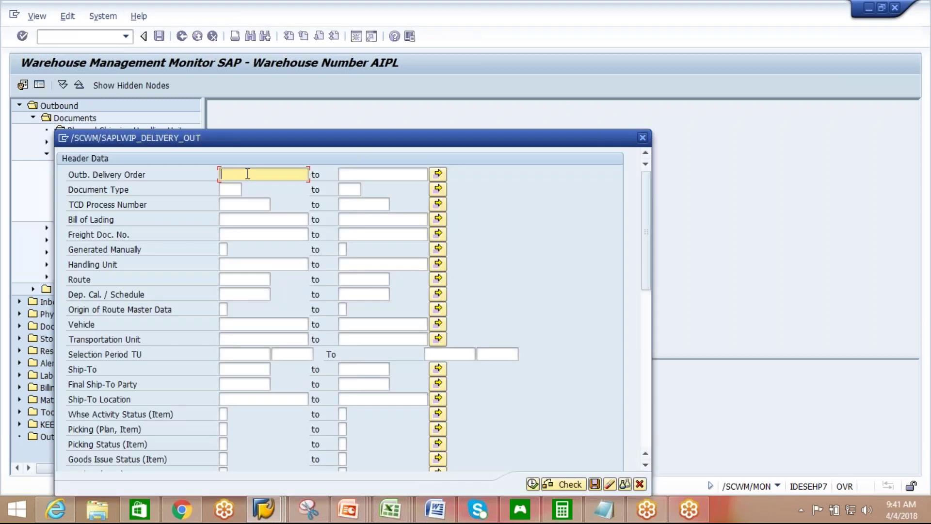
pyautogui.click(257, 175)
pyautogui.click(246, 187)
pyautogui.press('F8')
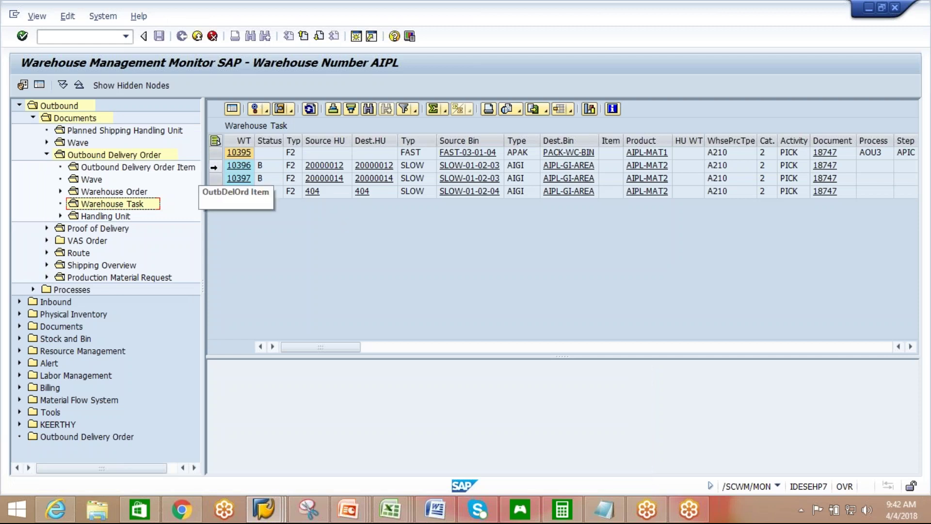
# Cancel the three AIPL-MAT2 warehouse tasks that pick from storage type SLOW and close the log.
pyautogui.click(214, 167)
pyautogui.keyDown('ctrl'); pyautogui.click(213, 178); pyautogui.keyUp('ctrl')
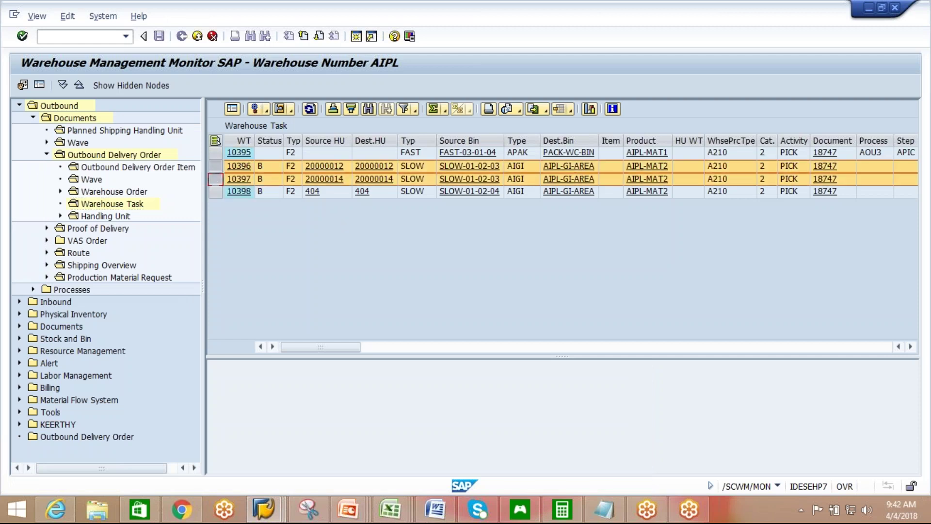
pyautogui.keyDown('ctrl'); pyautogui.click(216, 191); pyautogui.keyUp('ctrl')
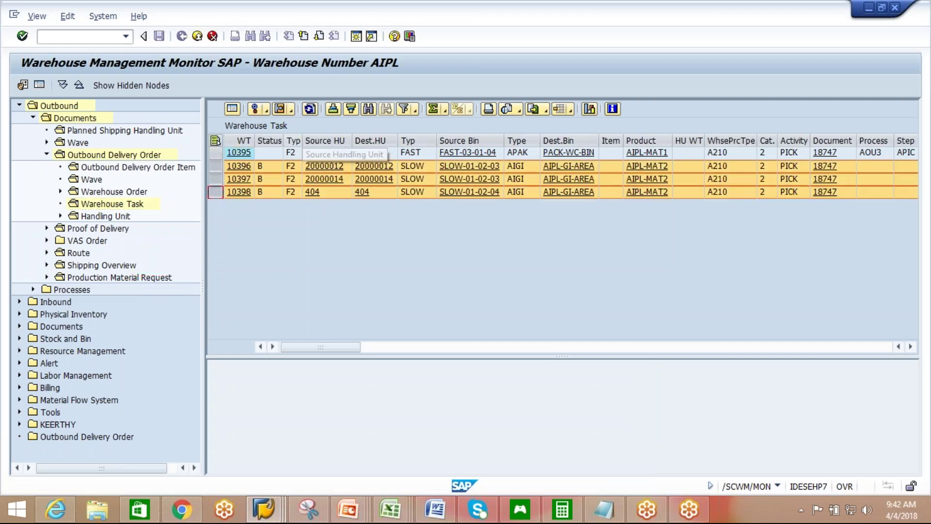
pyautogui.click(267, 112)
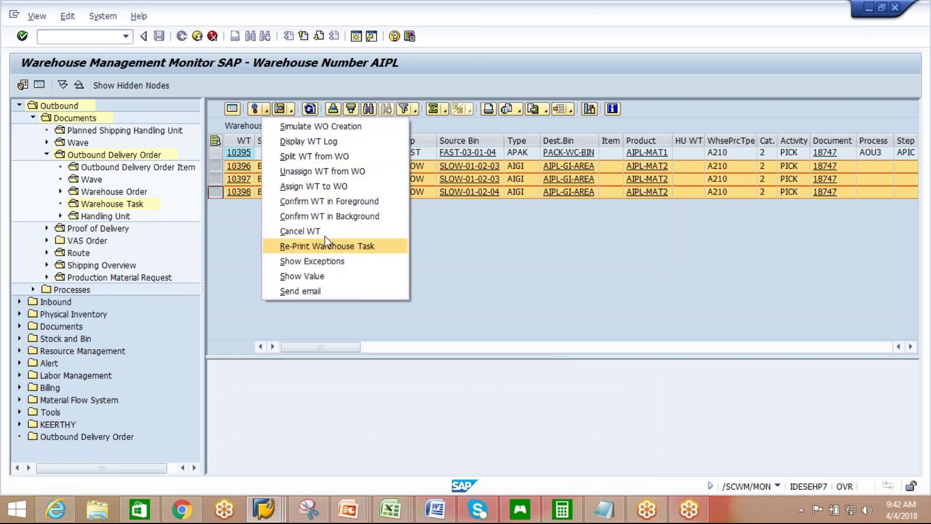
pyautogui.click(354, 231)
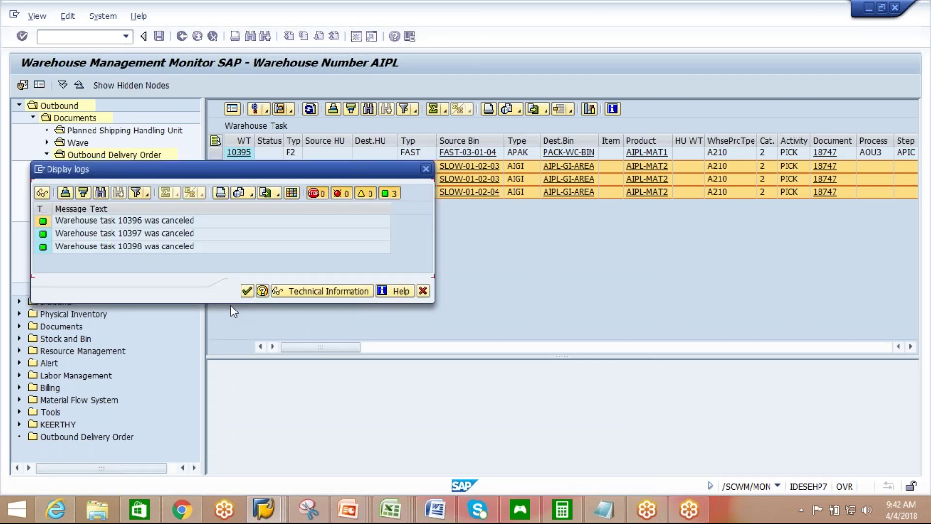
pyautogui.click(247, 291)
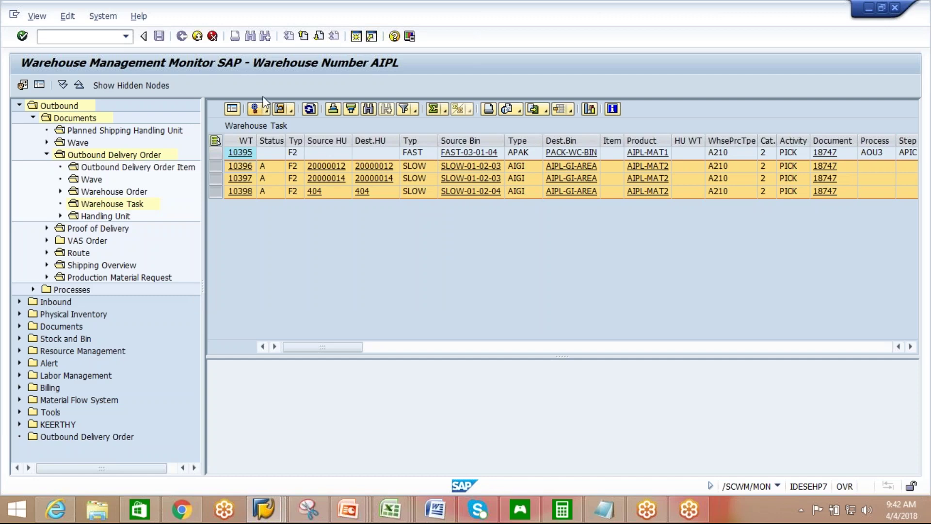
# Refresh the cancelled task list, return to the outbound delivery order, and reopen warehouse task creation as its follow-on function.
pyautogui.click(310, 109)
pyautogui.click(267, 507)
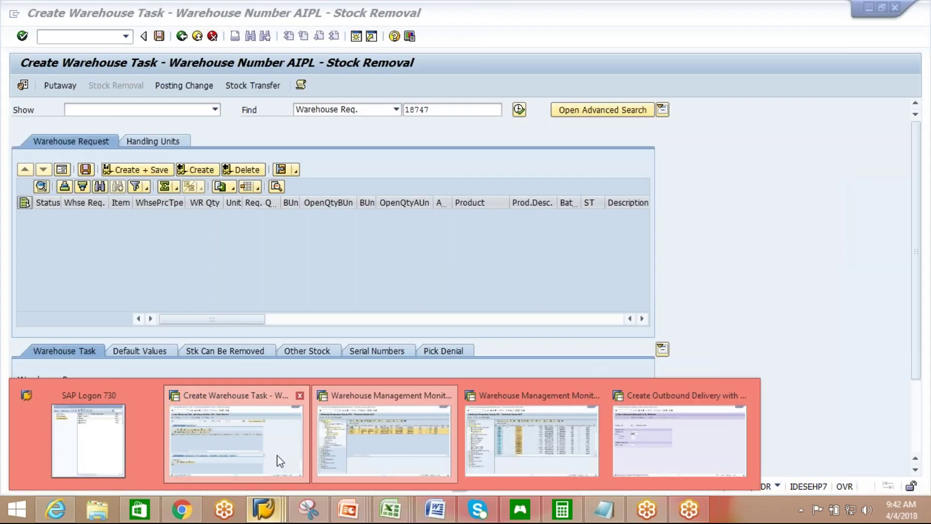
pyautogui.click(277, 456)
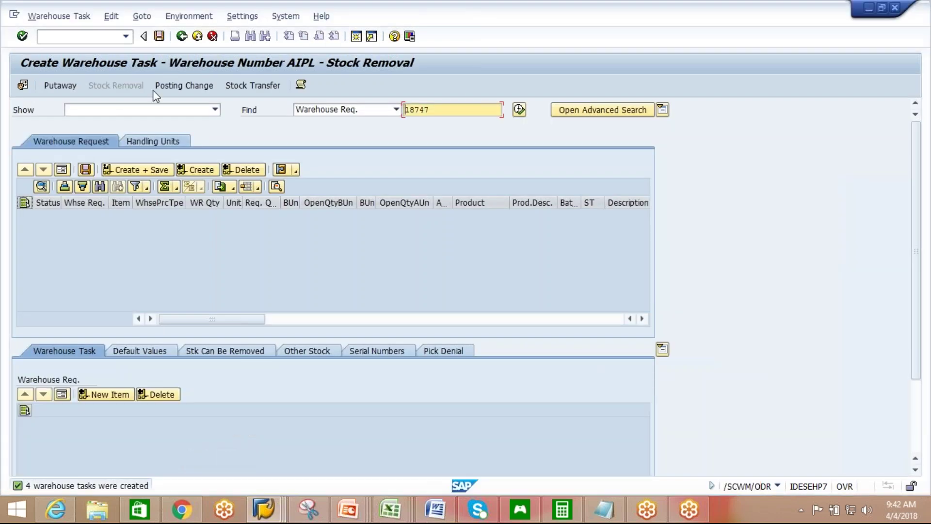
pyautogui.click(182, 39)
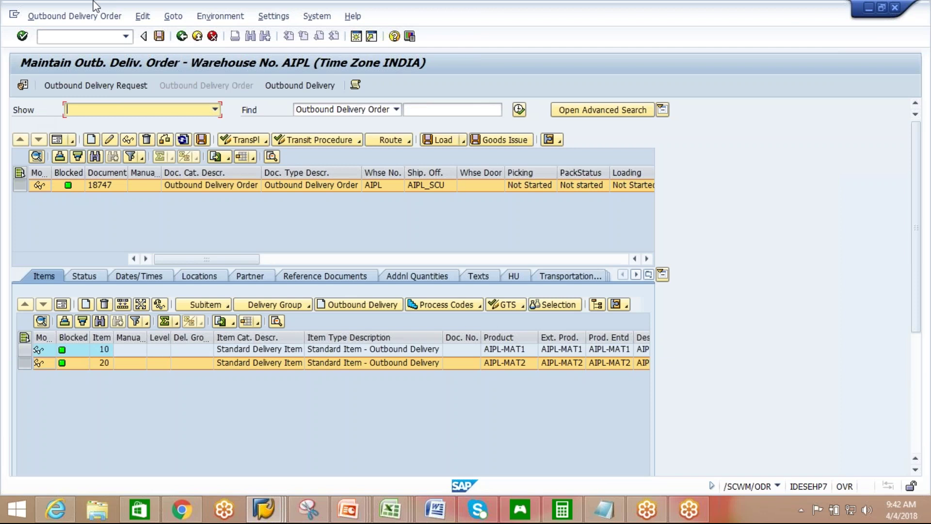
pyautogui.click(95, 14)
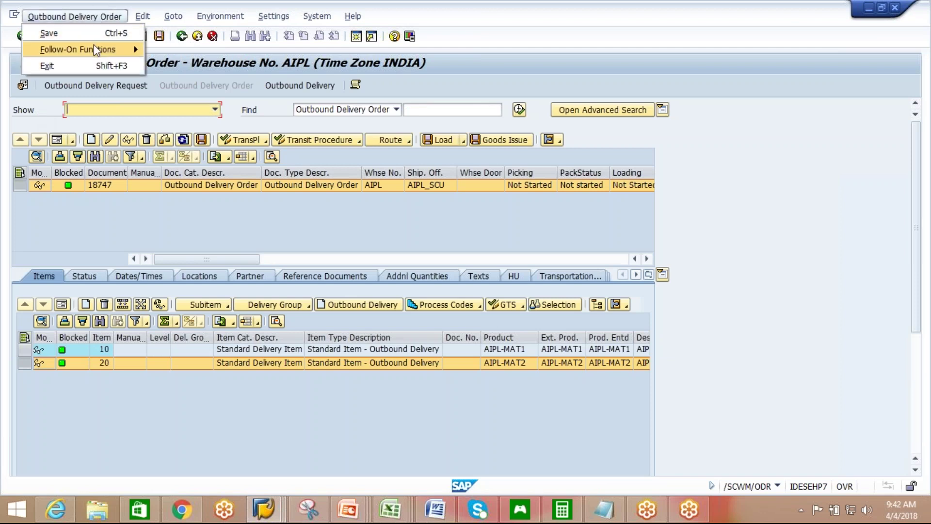
pyautogui.moveTo(93, 49)
pyautogui.click(185, 50)
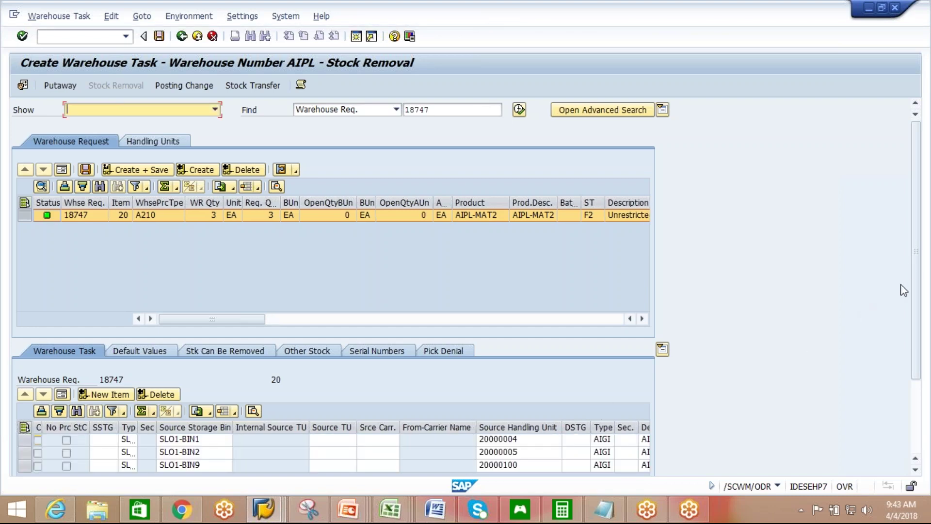
# Check the proposed source and destination bins for the AIPL-MAT2 item, create and save its warehouse tasks, and return to the delivery order.
pyautogui.moveTo(916, 284); pyautogui.dragTo(917, 328)
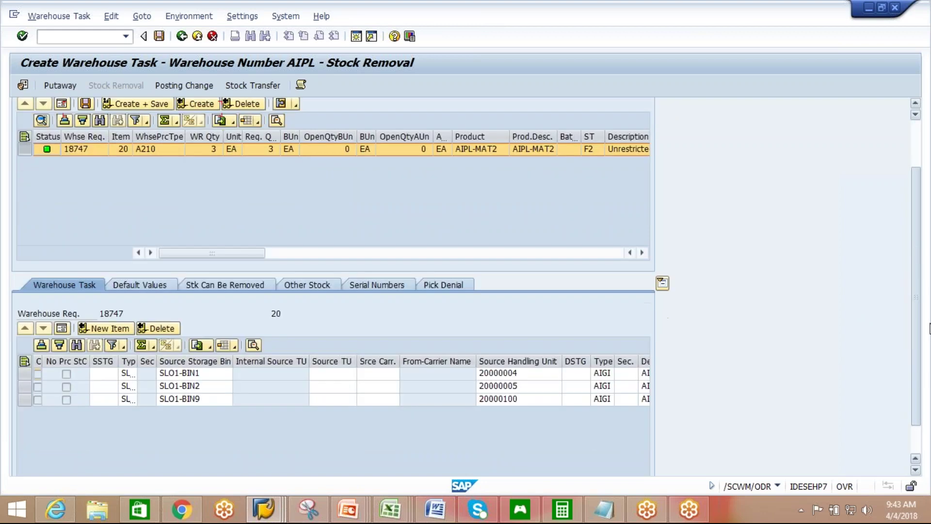
pyautogui.moveTo(920, 394); pyautogui.dragTo(921, 418)
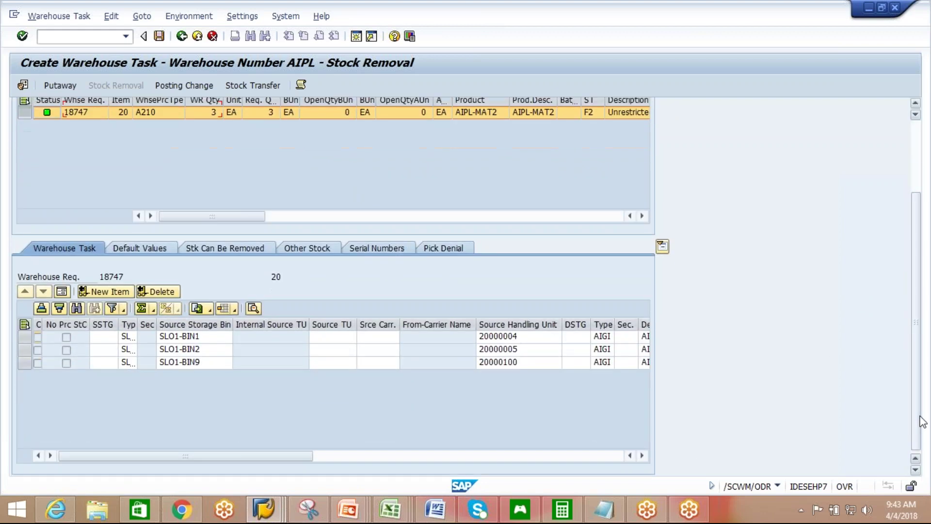
pyautogui.click(642, 456)
pyautogui.click(642, 456)
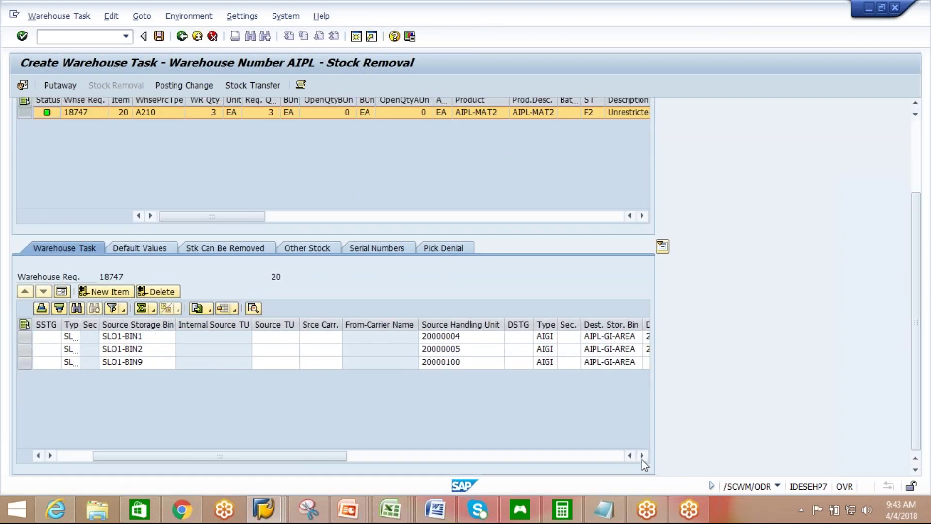
pyautogui.click(643, 456)
pyautogui.click(642, 456)
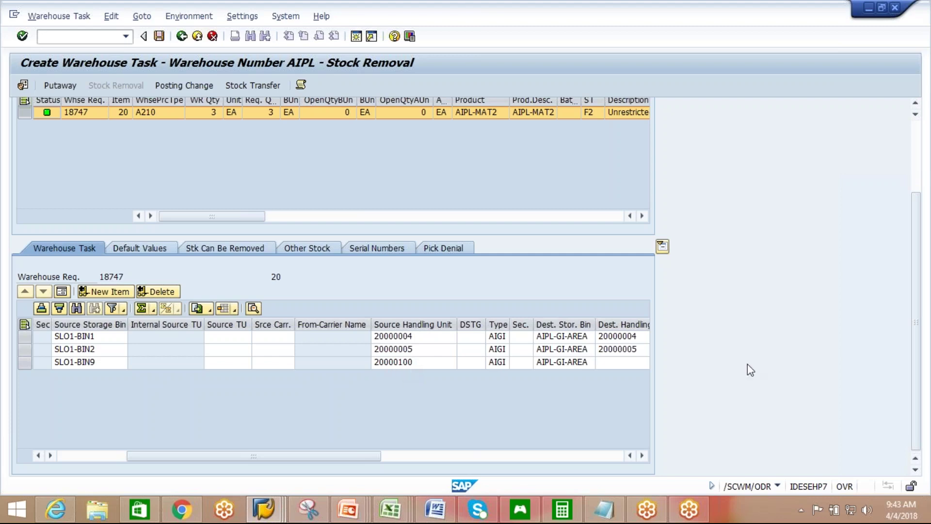
pyautogui.scroll(3, 921, 323)
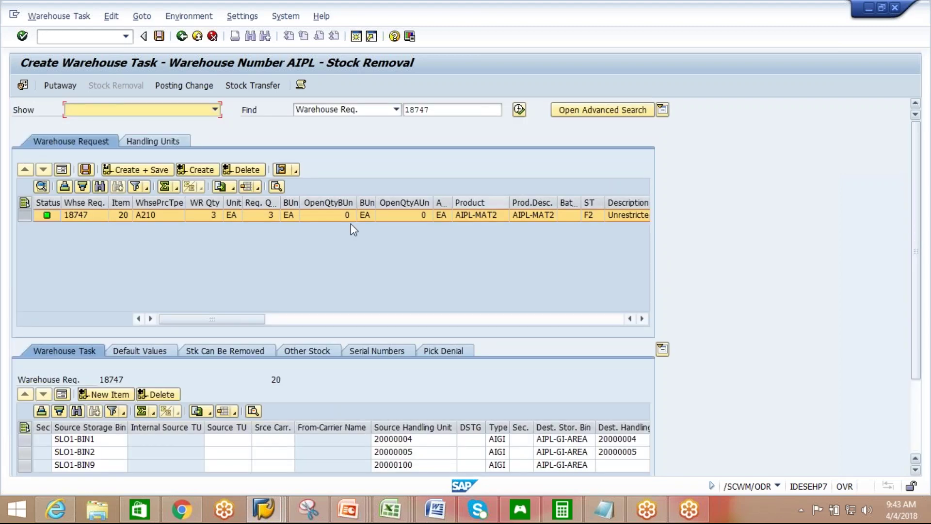
pyautogui.click(149, 171)
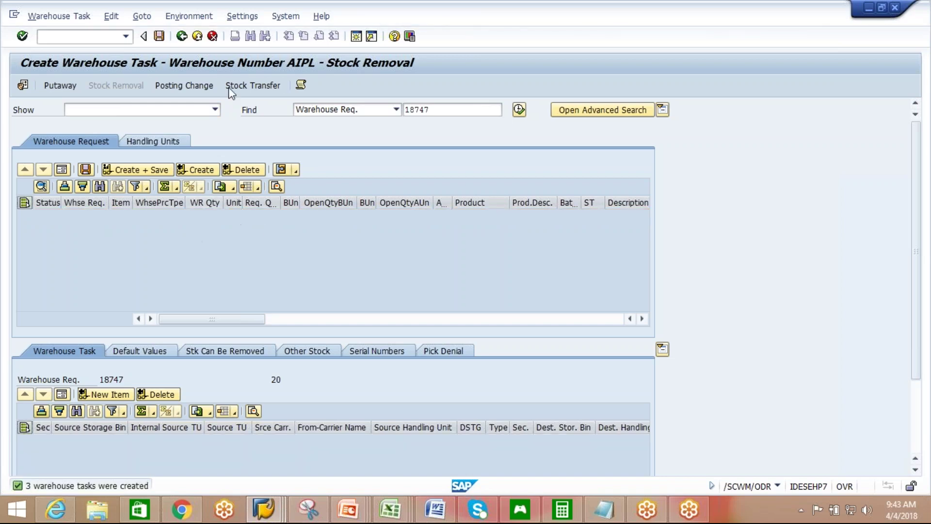
pyautogui.click(182, 37)
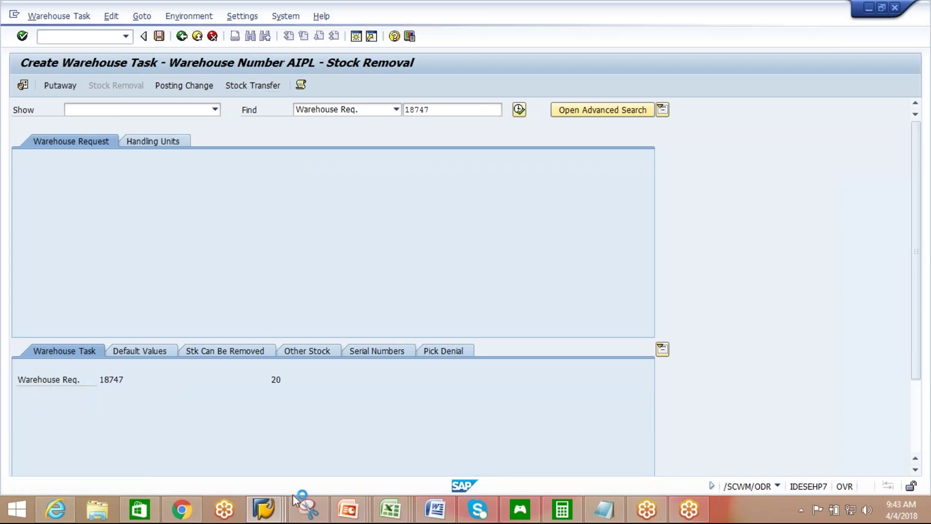
# Switch to the warehouse monitor and list the outbound delivery order's warehouse tasks again, leaving out the canceled ones.
pyautogui.moveTo(291, 504)
pyautogui.click(414, 453)
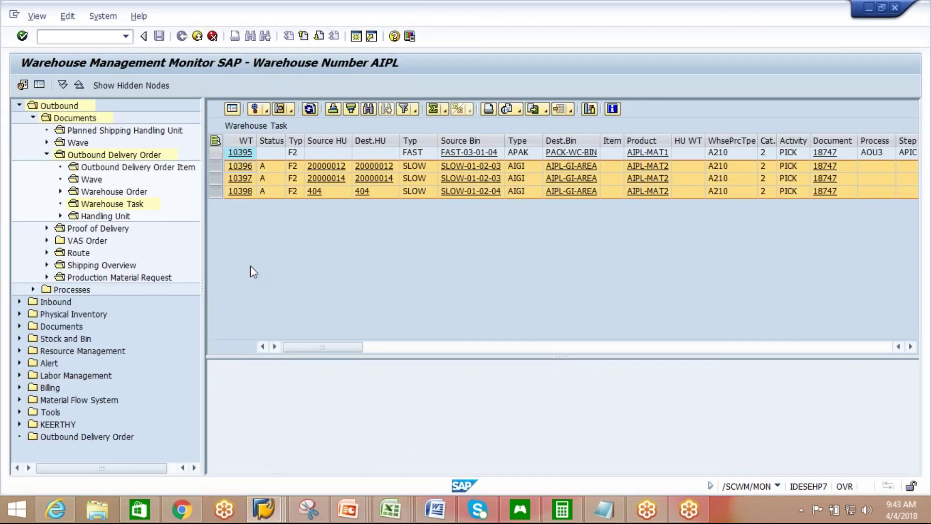
pyautogui.doubleClick(109, 205)
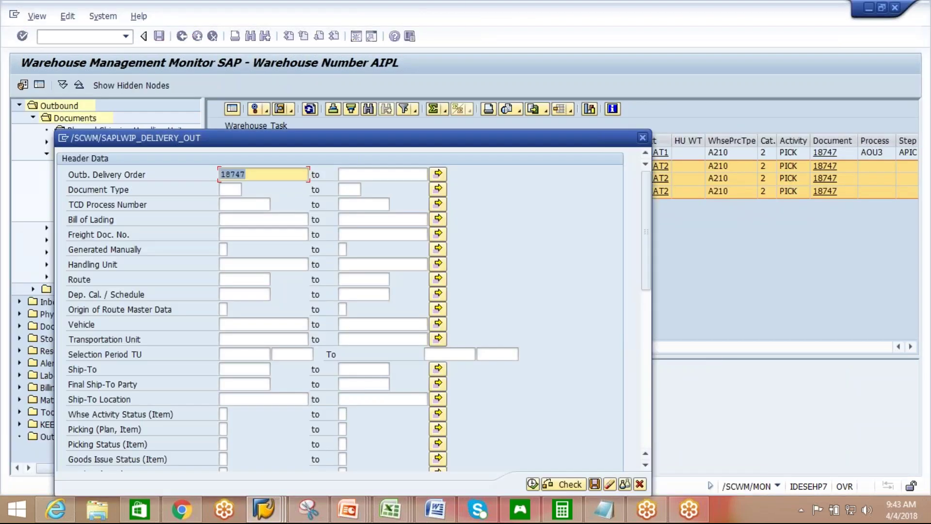
pyautogui.scroll(-8, 252, 359)
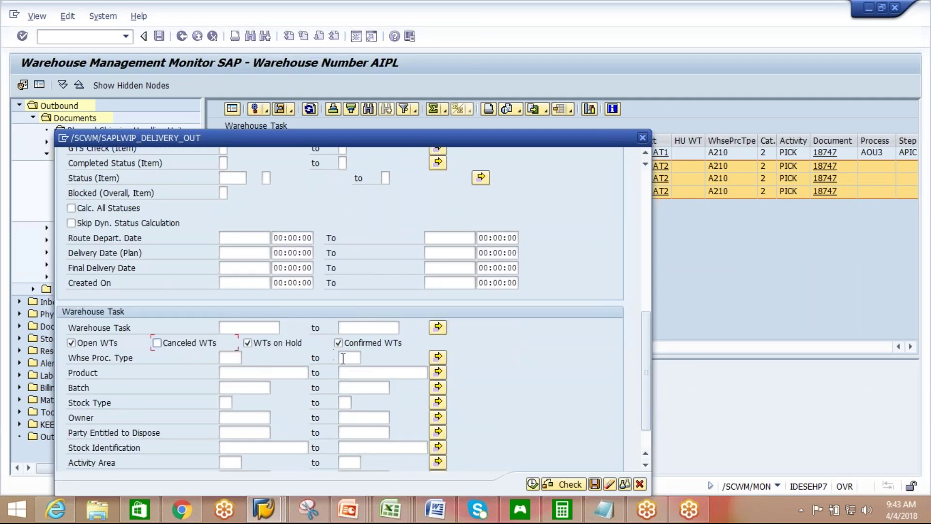
pyautogui.click(532, 485)
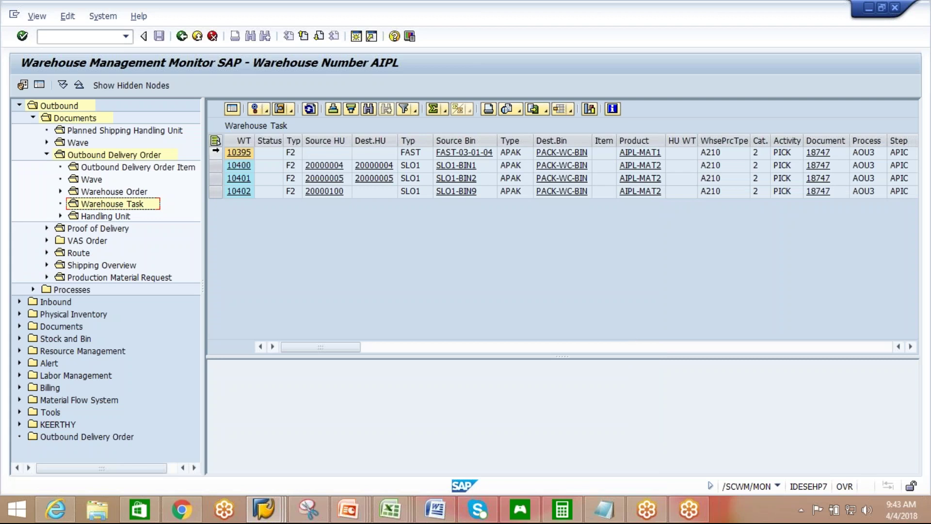
# Open the warehouse order of the AIPL-MAT1 picking task from storage type FAST for confirmation.
pyautogui.click(215, 152)
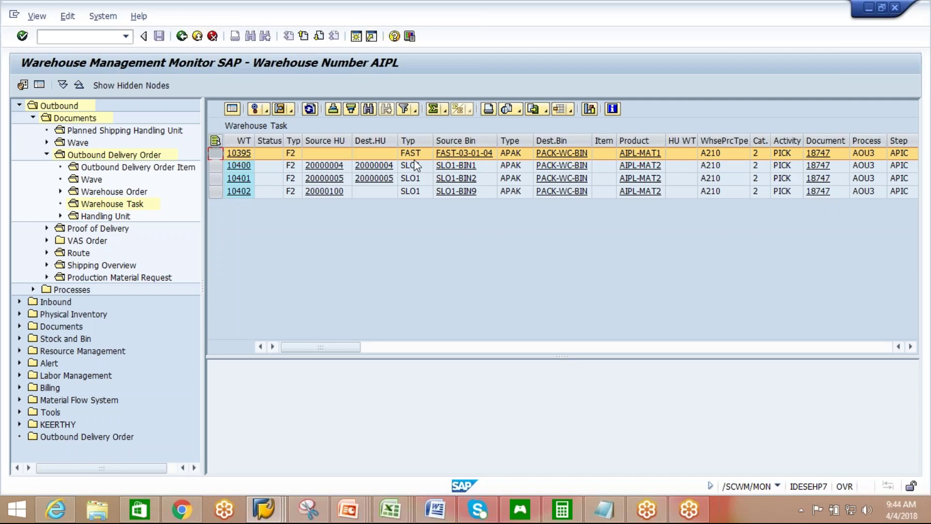
pyautogui.click(291, 112)
pyautogui.click(336, 275)
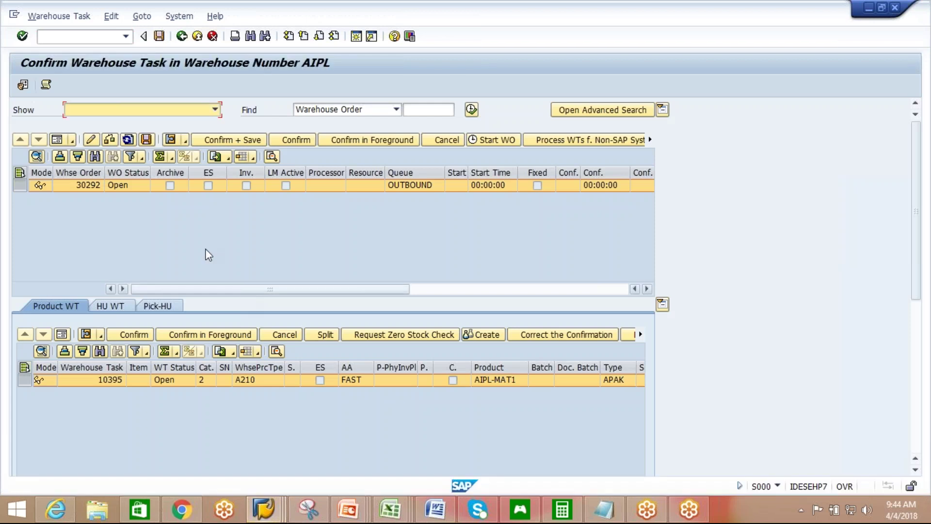
# Create a pick HU with packaging material AIPL-CARTON for the AIPL-MAT1 warehouse order, confirm and save the order, and return to the monitor.
pyautogui.click(155, 306)
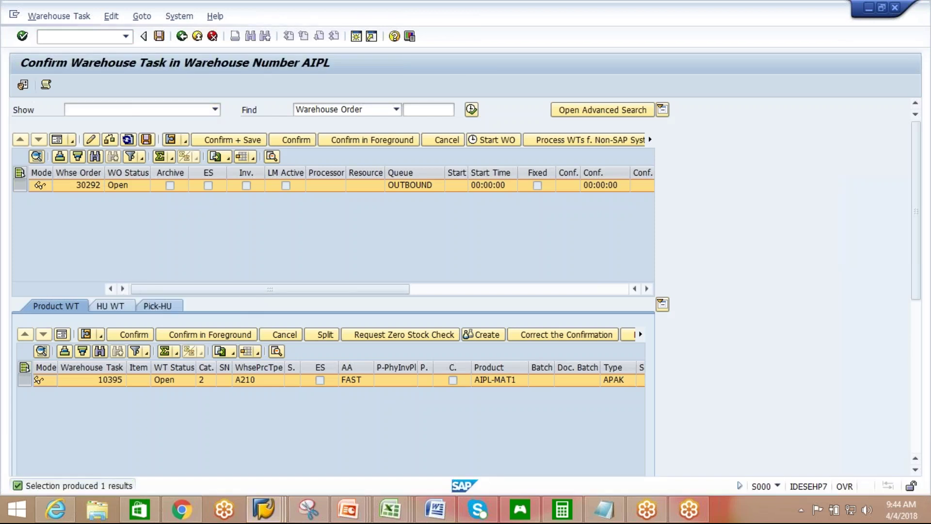
pyautogui.click(62, 334)
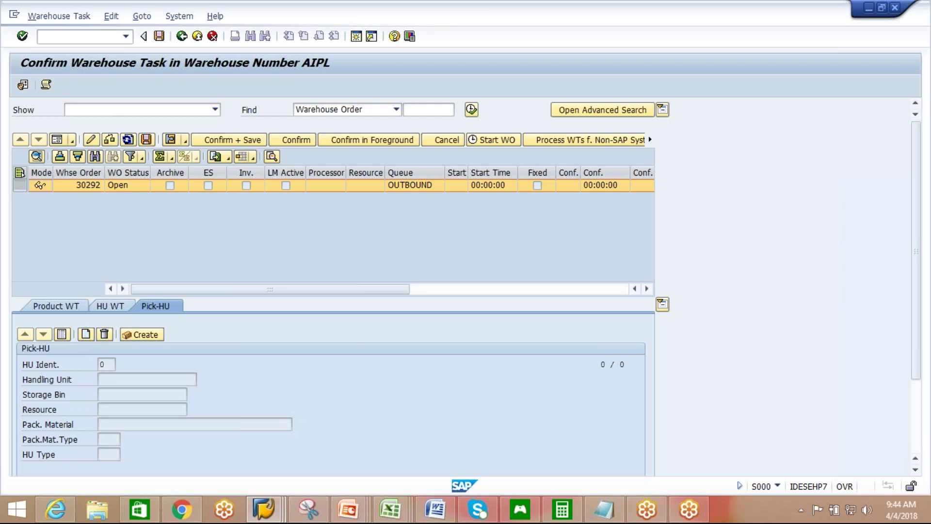
pyautogui.click(141, 334)
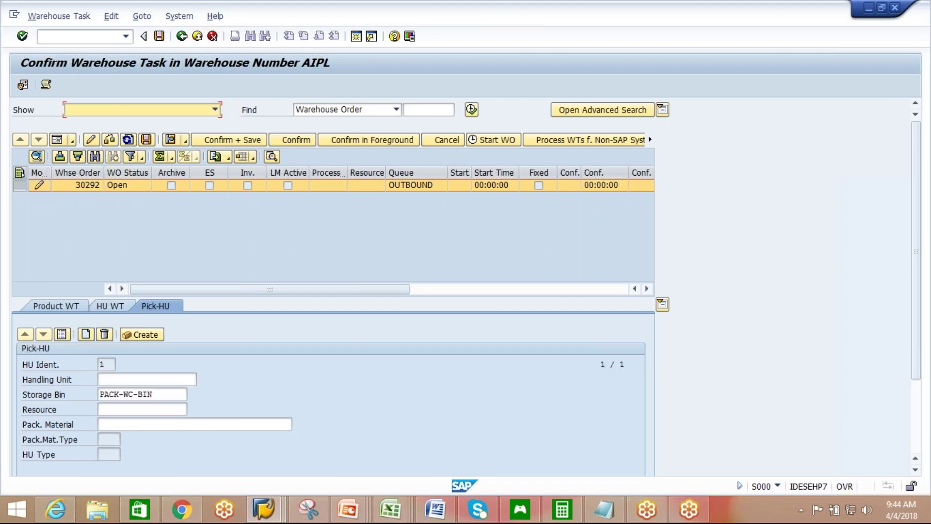
pyautogui.click(142, 424)
pyautogui.click(126, 435)
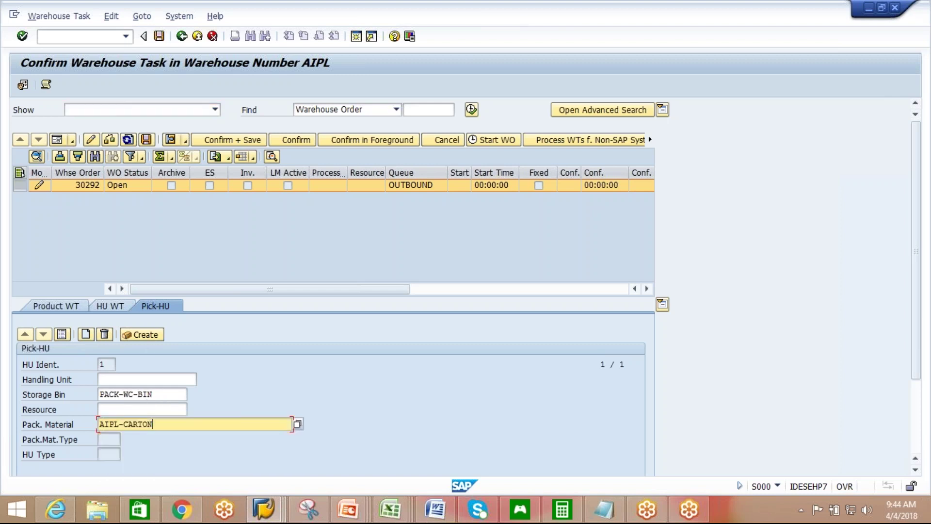
pyautogui.click(145, 334)
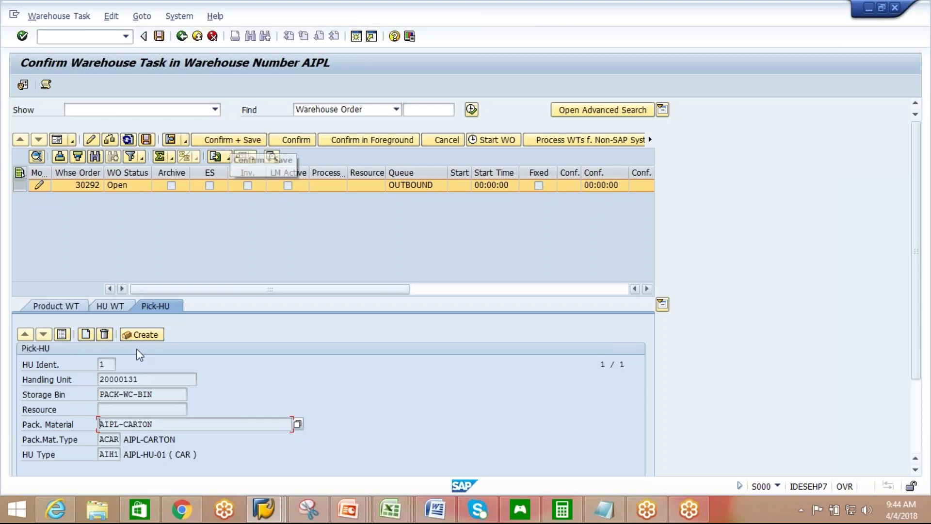
pyautogui.click(238, 142)
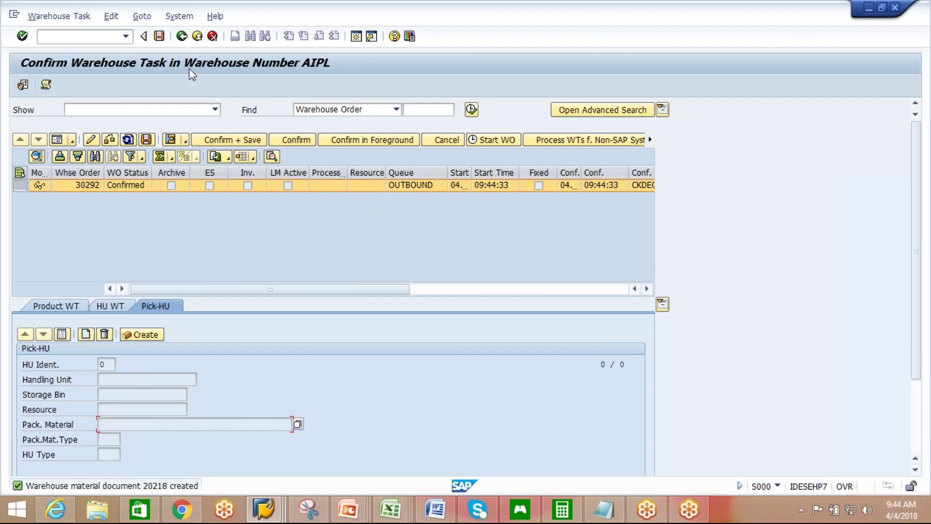
pyautogui.click(181, 37)
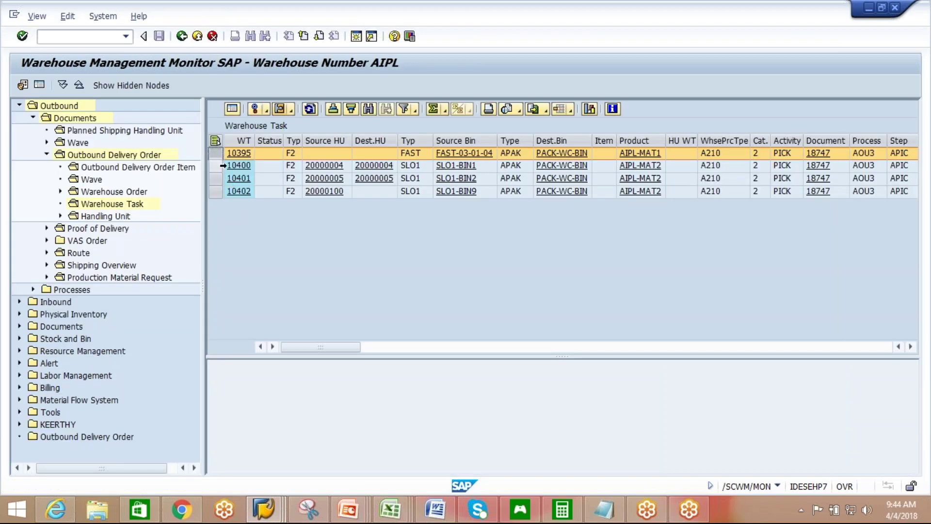
# Open the warehouse order of the AIPL-MAT2 picking task from bin SLO1-BIN1 for confirmation.
pyautogui.click(217, 166)
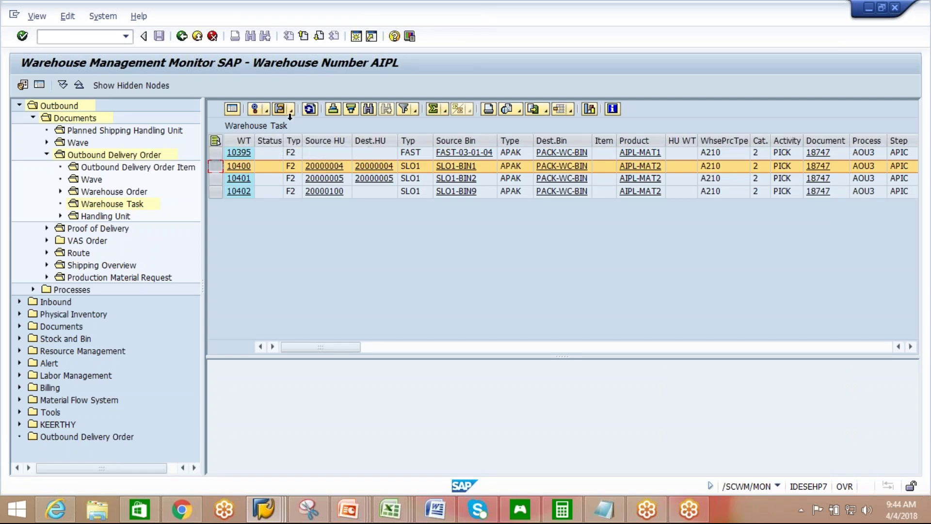
pyautogui.click(292, 115)
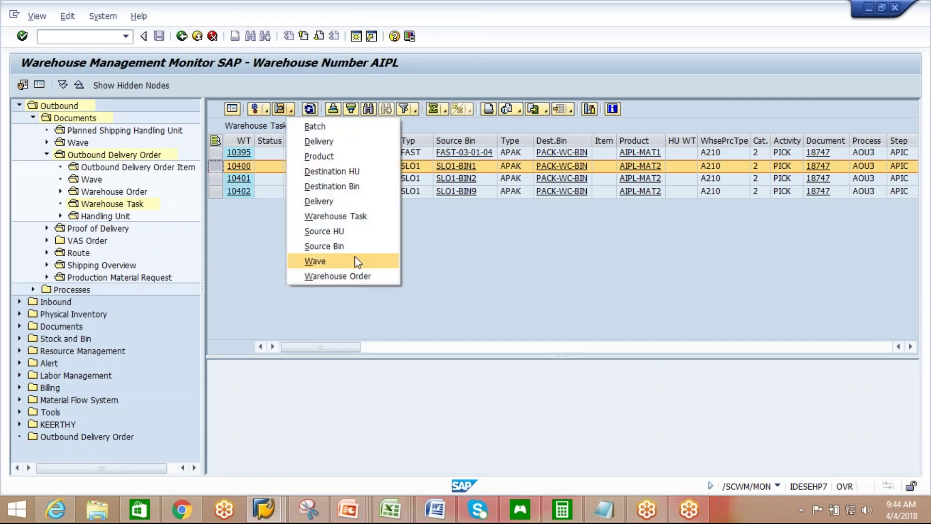
pyautogui.click(346, 274)
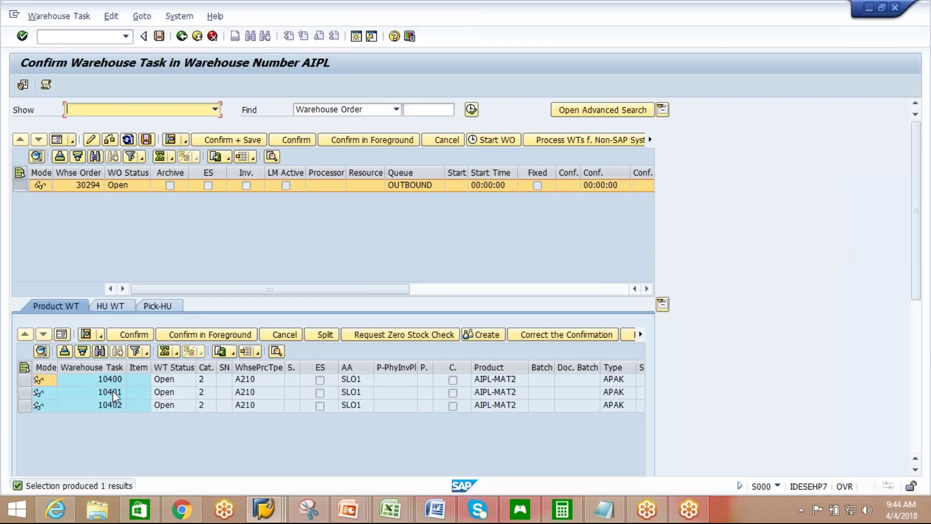
# Create a pick HU with packaging material AIPL-CARTON for the AIPL-MAT2 warehouse order, confirm and save the order, and return to the monitor.
pyautogui.click(158, 307)
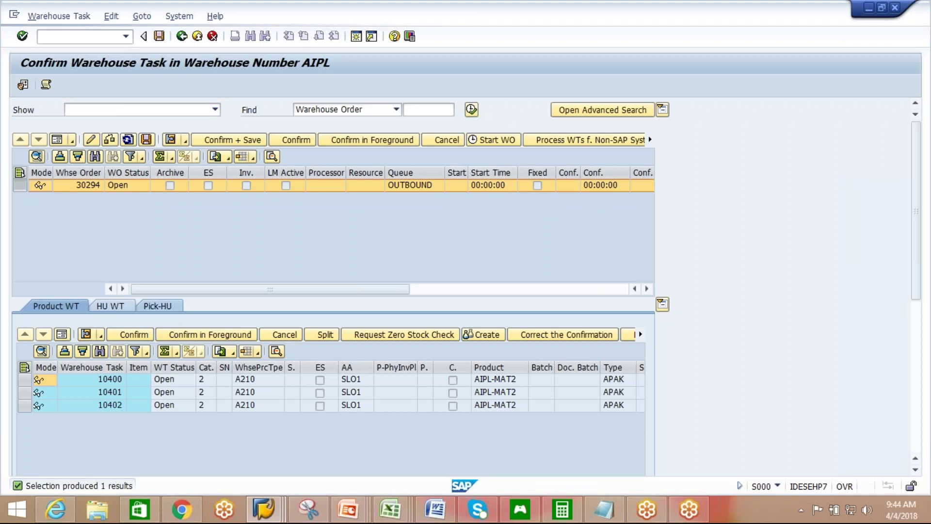
pyautogui.click(61, 334)
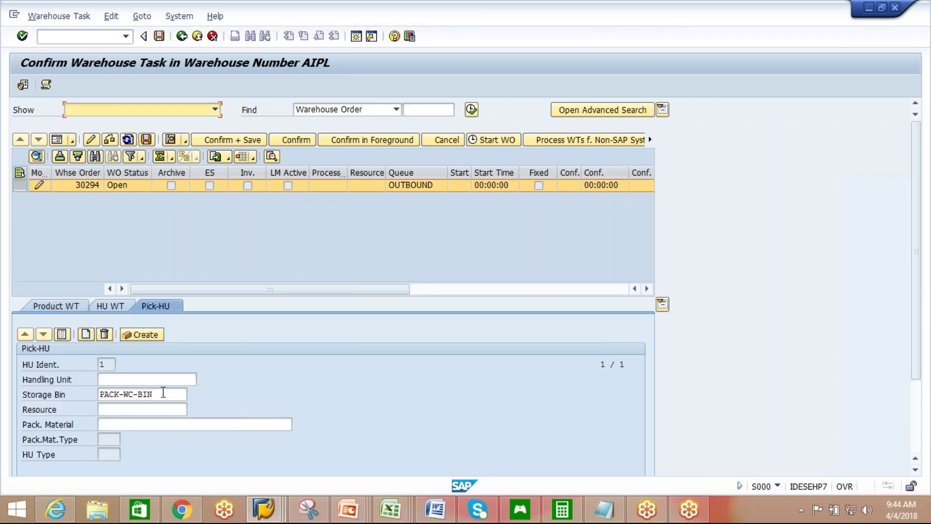
pyautogui.click(161, 425)
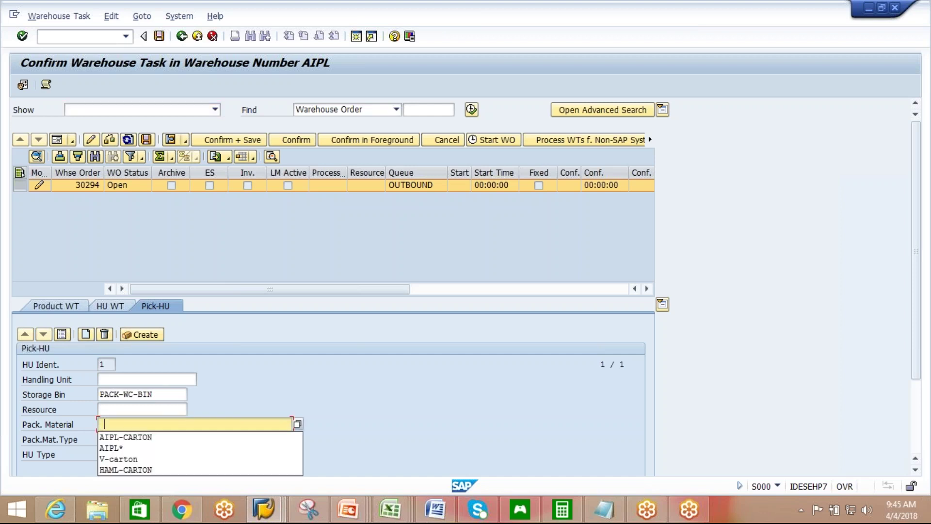
pyautogui.click(163, 437)
pyautogui.click(142, 334)
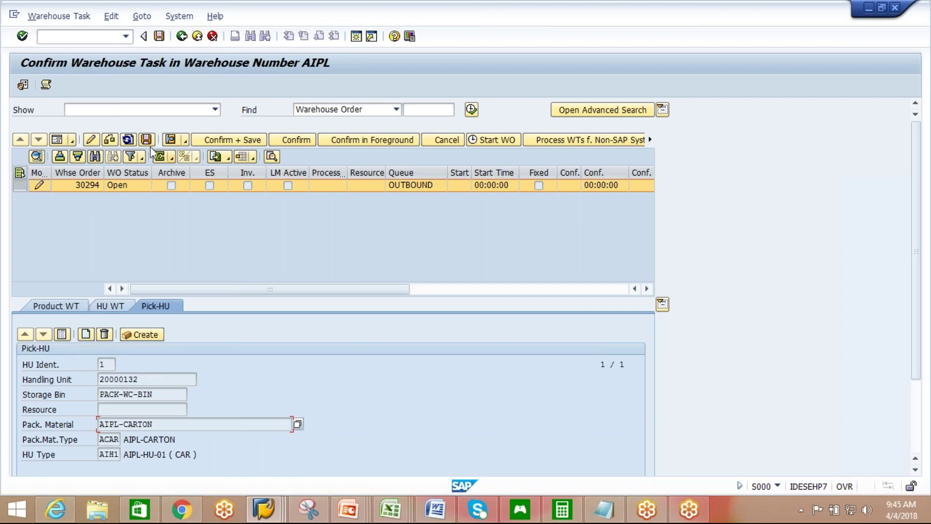
pyautogui.click(170, 139)
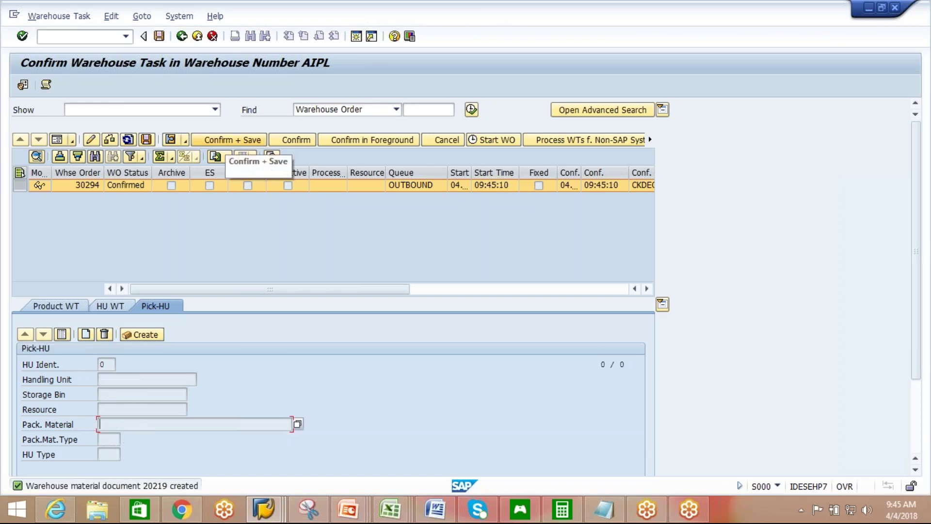
pyautogui.click(182, 37)
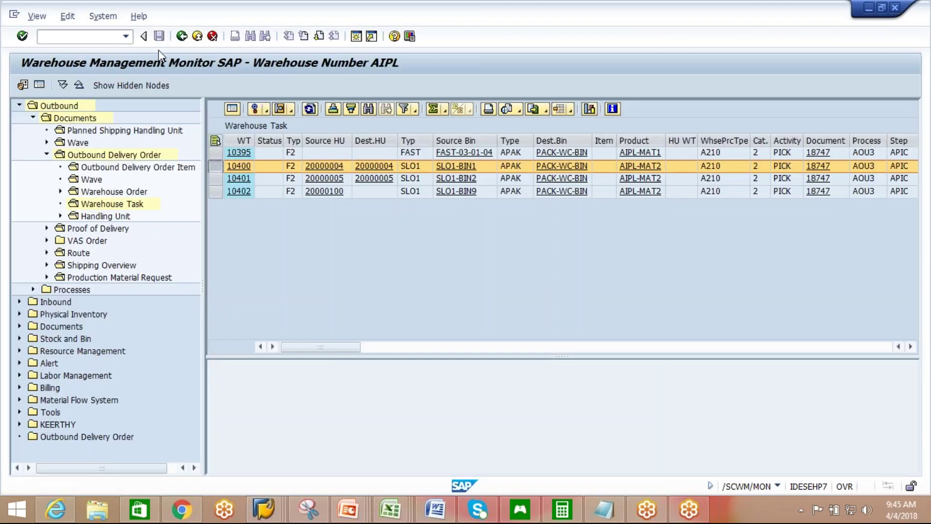
# Switch to the second monitor session and open the packing work center with transaction /n/scwm/pack.
pyautogui.moveTo(263, 510)
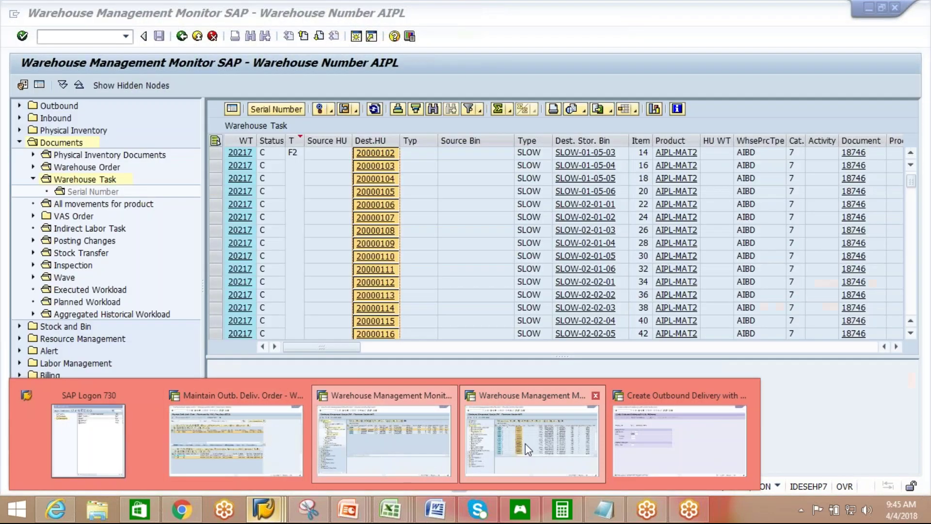
pyautogui.click(526, 444)
pyautogui.click(125, 37)
pyautogui.scroll(3, 97, 82)
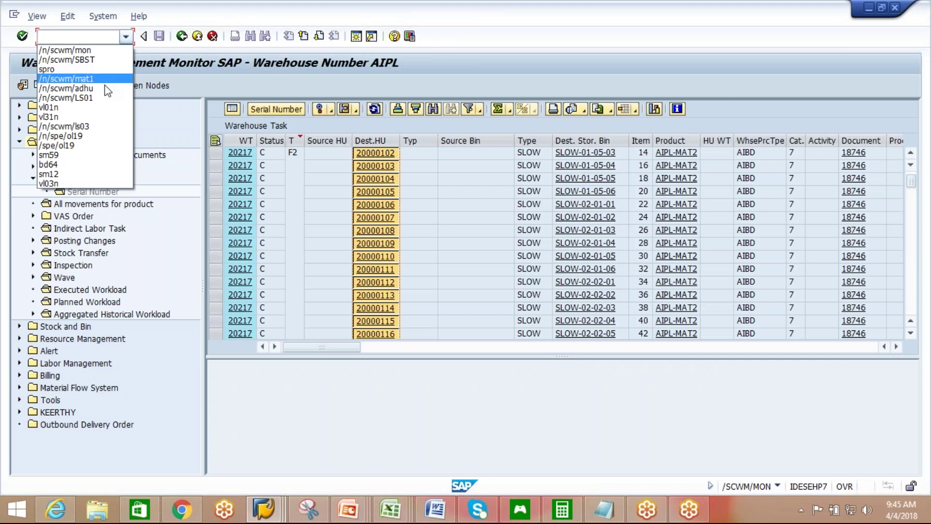
pyautogui.click(72, 80)
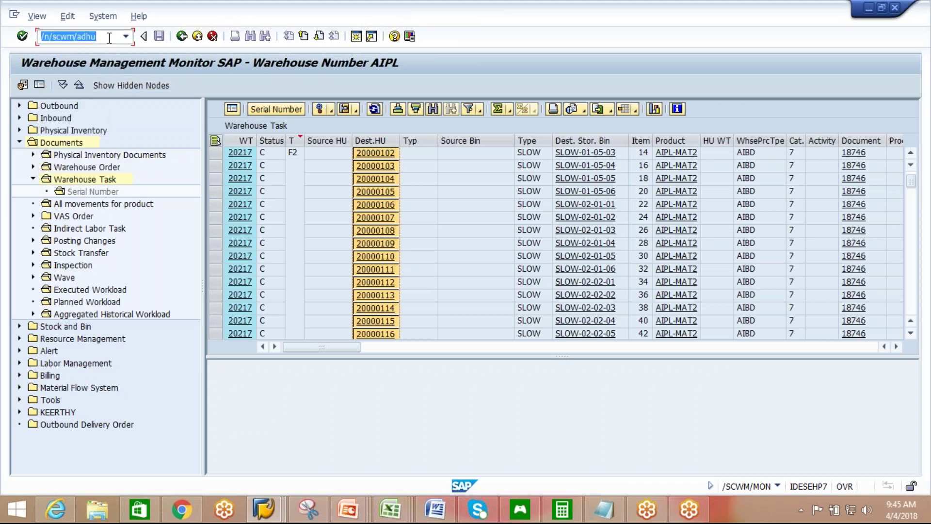
pyautogui.click(110, 37)
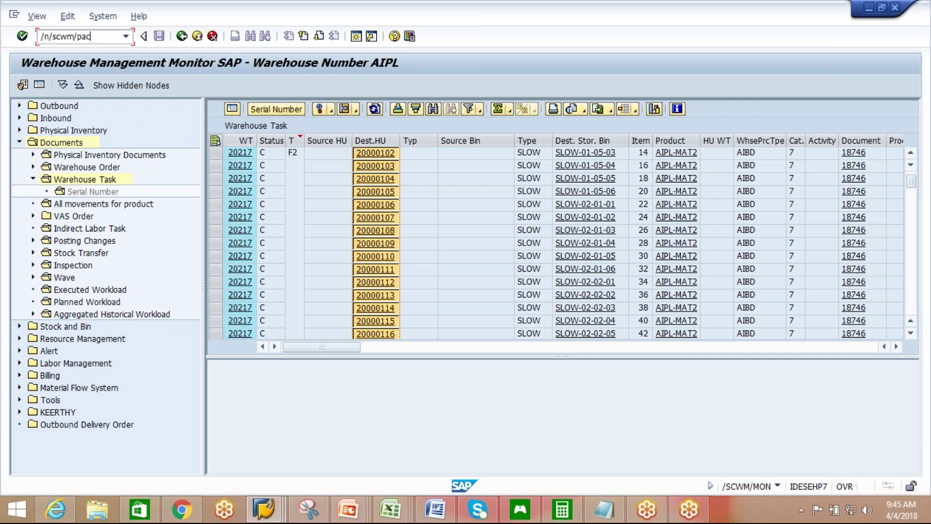
pyautogui.press('Return')
# Choose the goods issue packing work center for warehouse AIPL and run the selection.
pyautogui.click(182, 140)
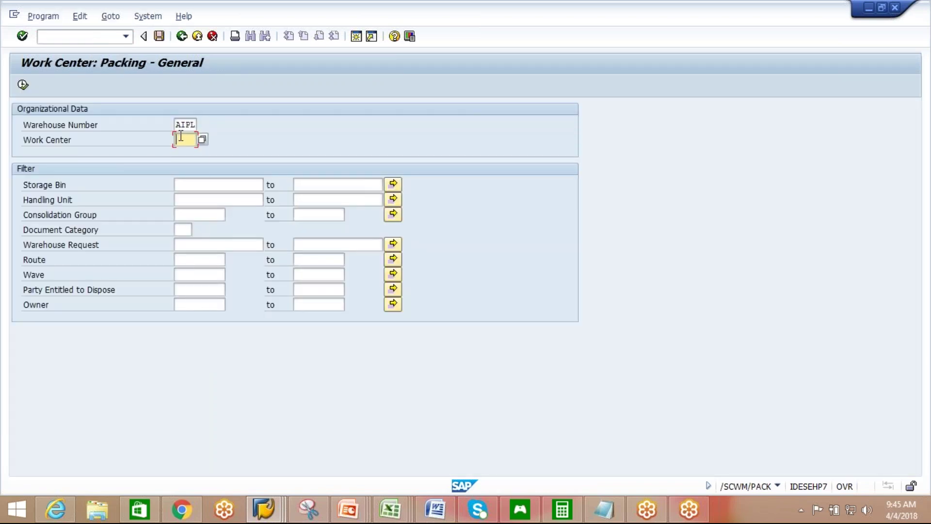
pyautogui.press('Down')
pyautogui.press('Return')
pyautogui.click(23, 84)
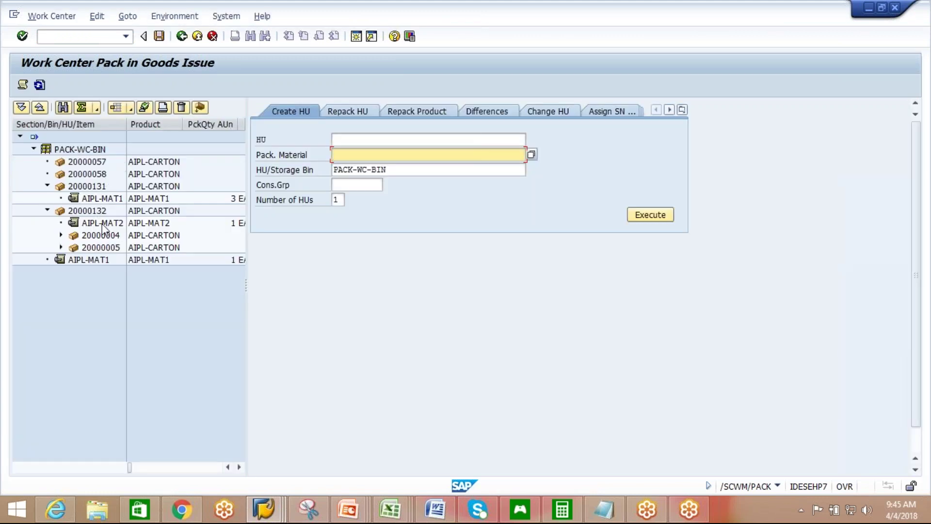
# Repack the AIPL-MAT2 items from nested HUs 20000004 and 20000005 directly into HU 20000132.
pyautogui.click(61, 235)
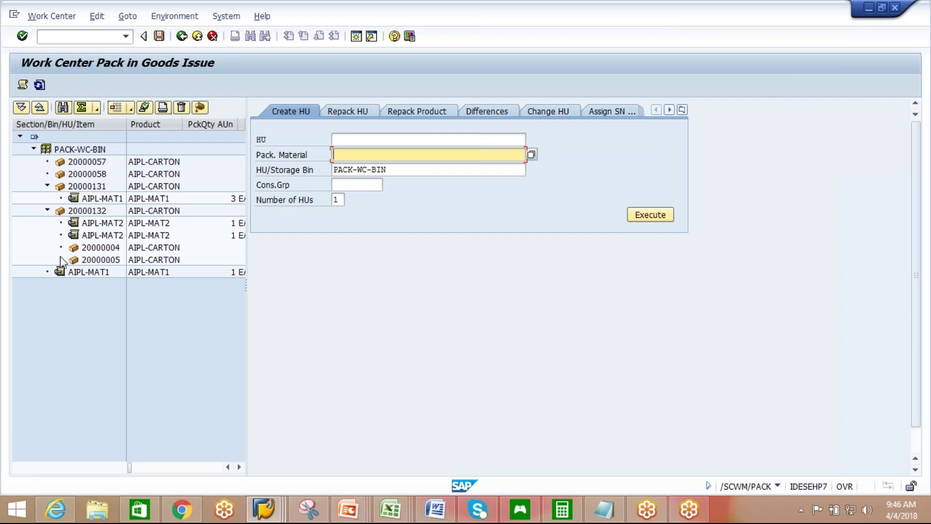
pyautogui.click(61, 259)
pyautogui.click(104, 271)
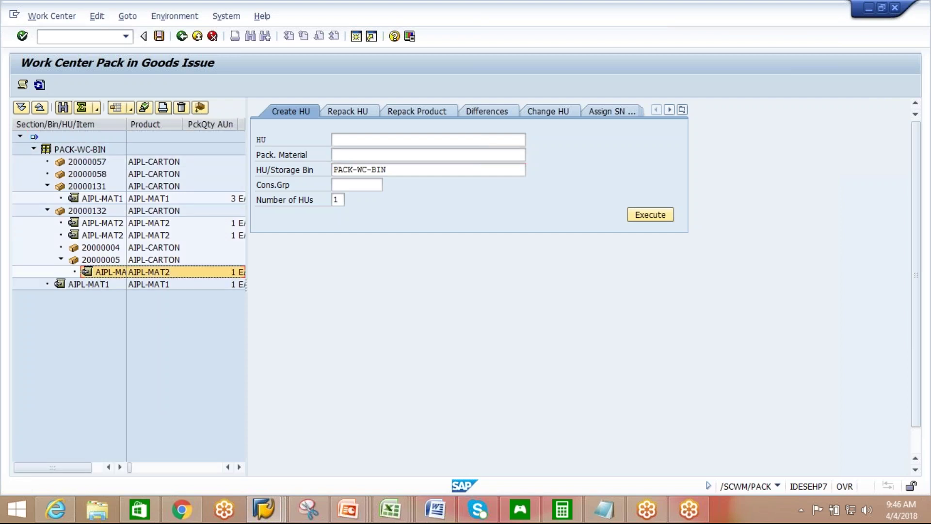
pyautogui.moveTo(105, 272); pyautogui.dragTo(129, 262)
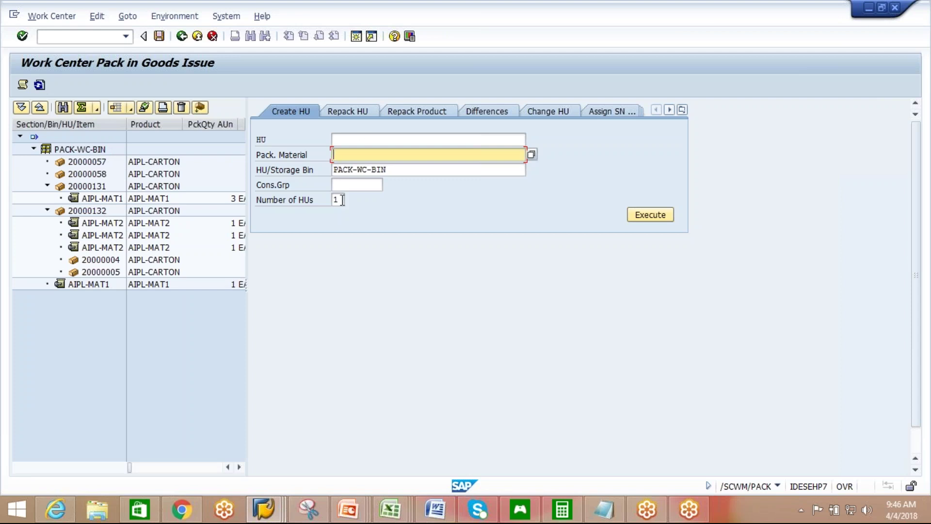
# Create one new HU in PACK-WC-BIN with packaging material AIPL-CARTON.
pyautogui.click(386, 157)
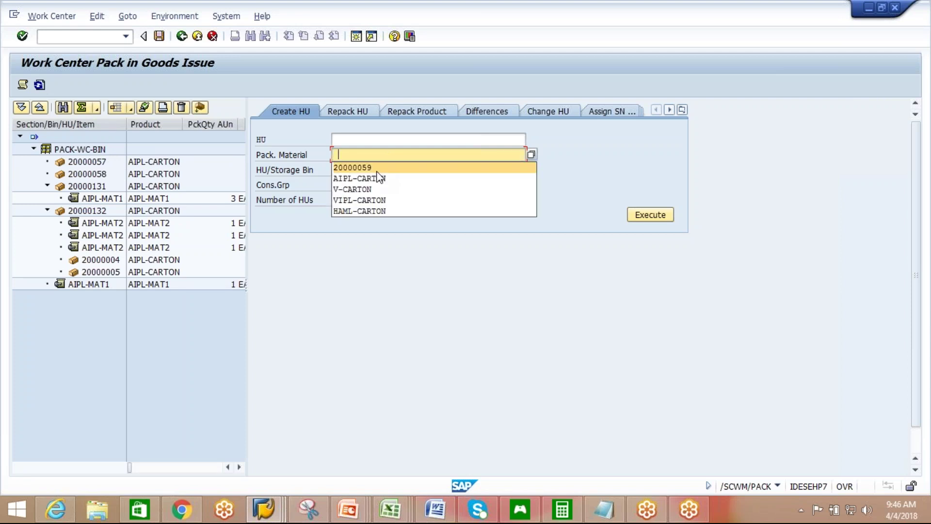
pyautogui.click(388, 177)
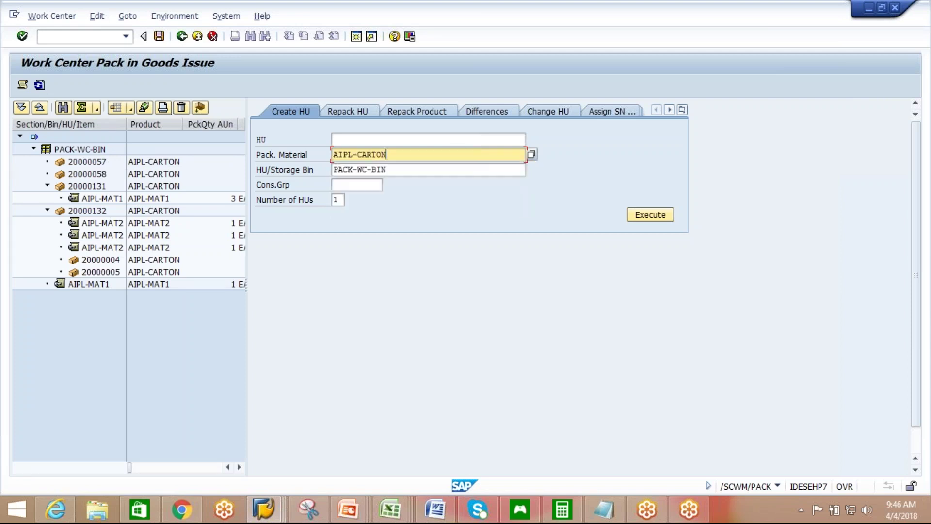
pyautogui.click(640, 219)
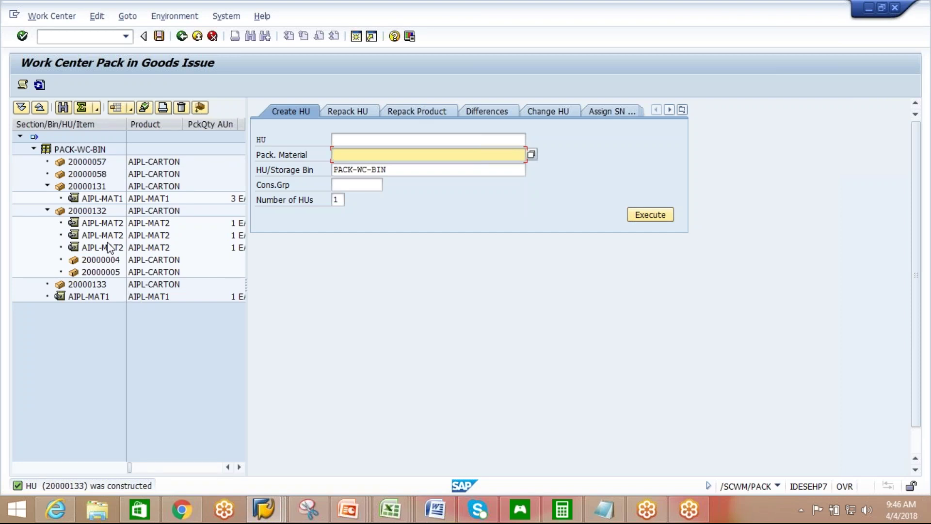
# Repack the three AIPL-MAT2 items of HU 20000132 and the AIPL-MAT1 item of HU 20000131 into HU 20000133.
pyautogui.moveTo(109, 248); pyautogui.dragTo(99, 288)
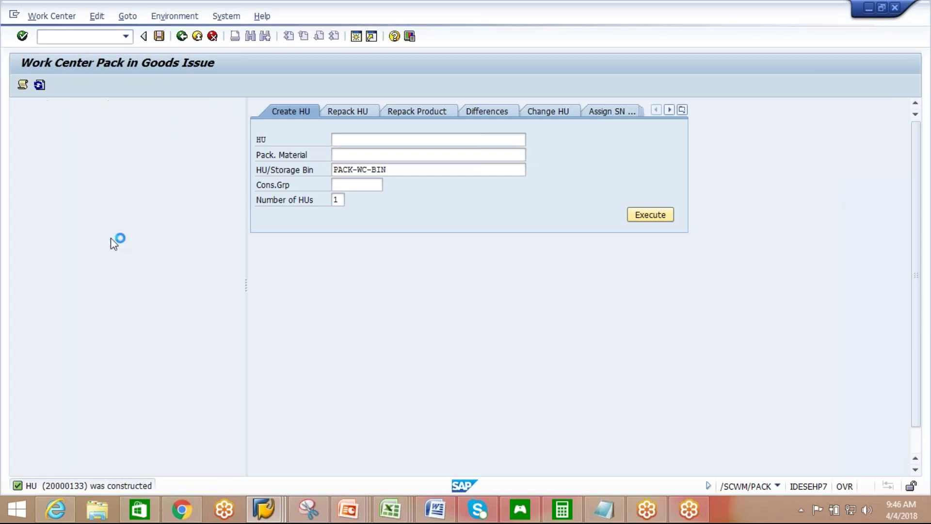
pyautogui.moveTo(112, 234); pyautogui.dragTo(99, 275)
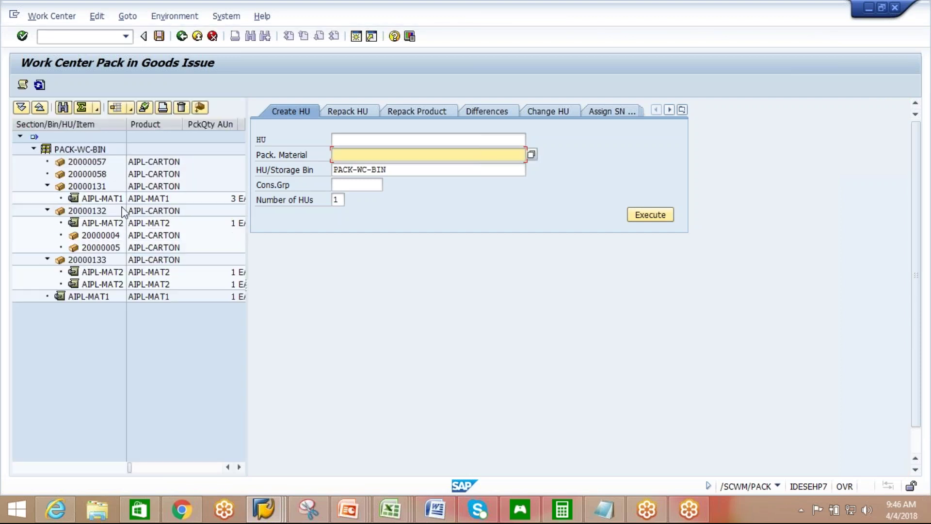
pyautogui.moveTo(109, 222); pyautogui.dragTo(103, 260)
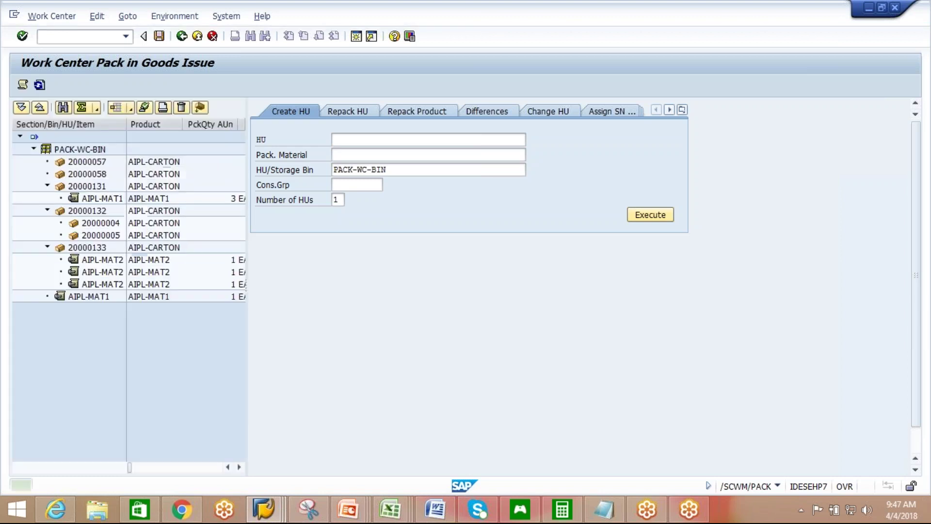
pyautogui.click(106, 199)
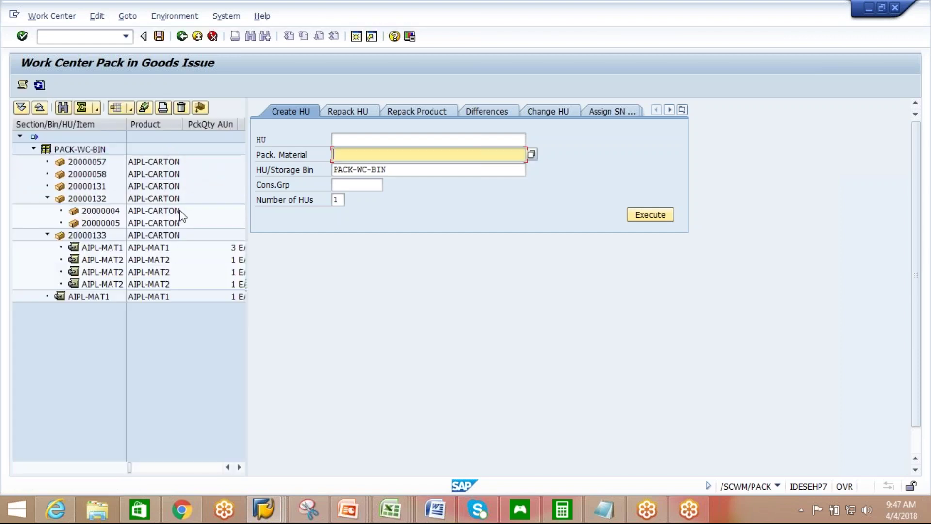
# Switch to the warehouse monitor and refresh the delivery's warehouse tasks to check the repacking tasks and their process type.
pyautogui.click(89, 235)
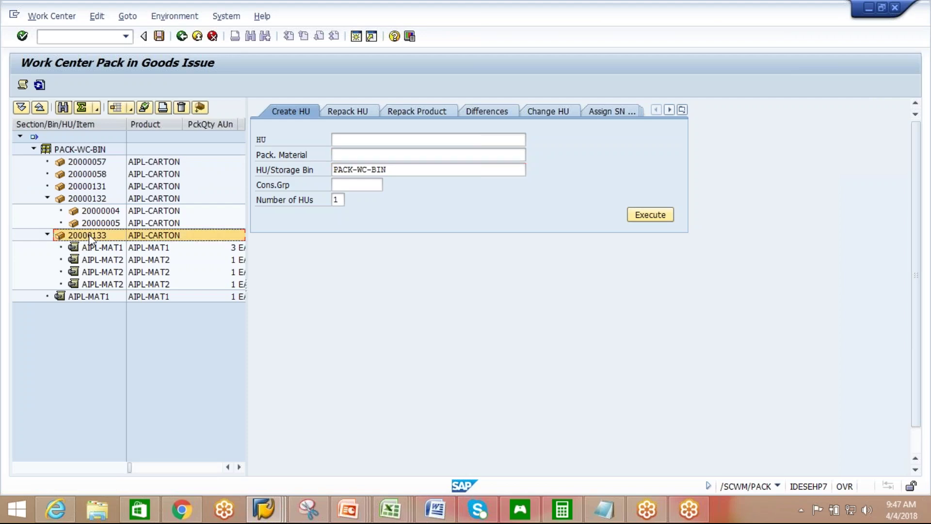
pyautogui.hotkey('alt', 'Tab')
pyautogui.click(310, 109)
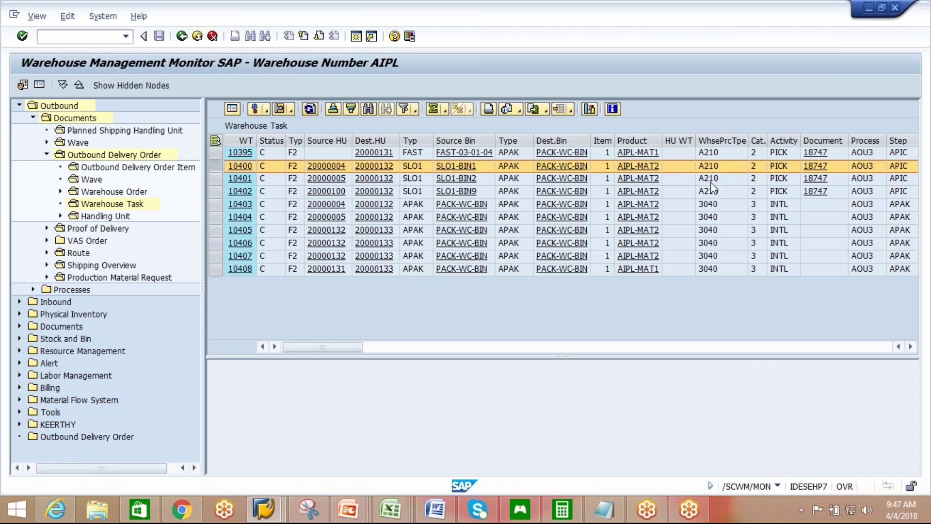
pyautogui.click(717, 205)
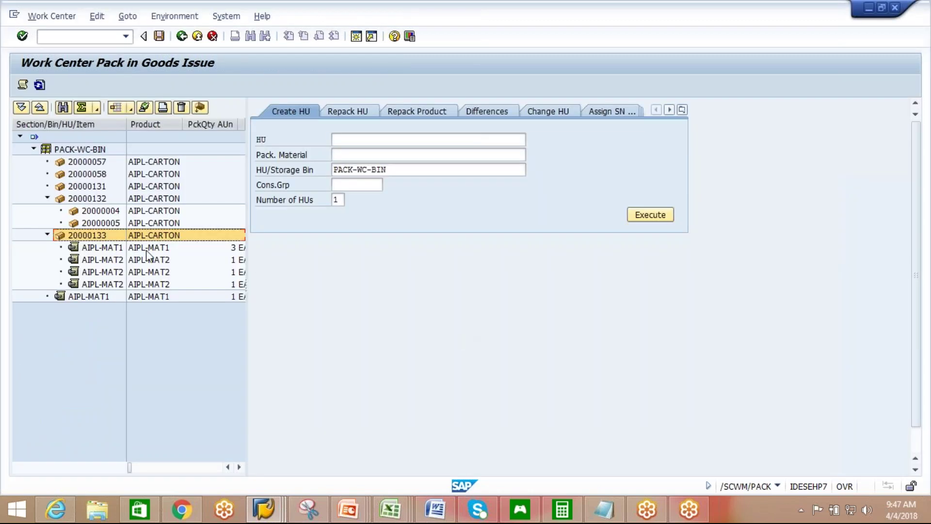
# Complete the packing process step for HU 20000133 in the work center and show its Detail 1 data.
pyautogui.doubleClick(101, 238)
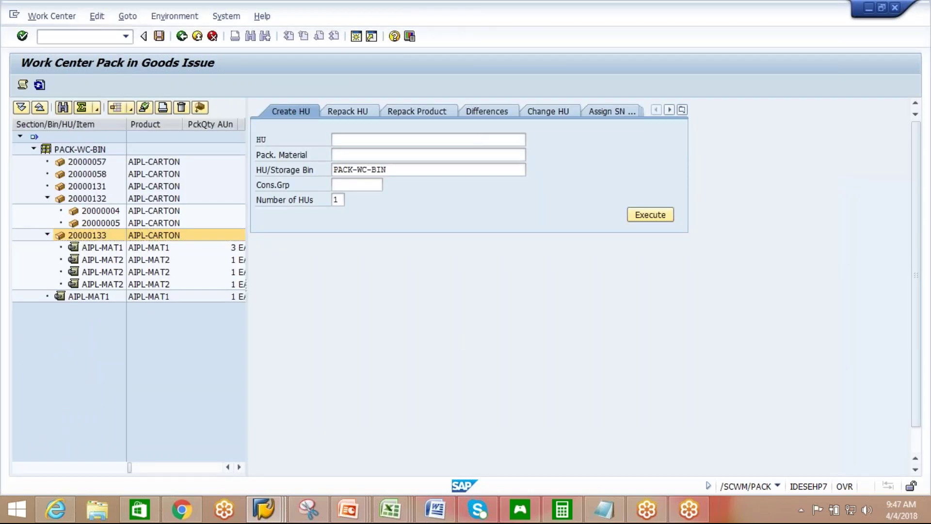
pyautogui.click(144, 108)
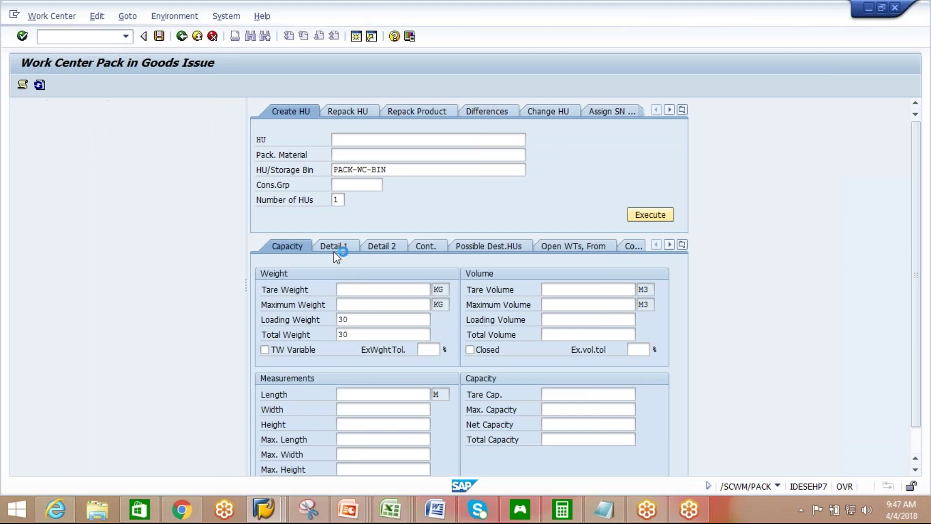
pyautogui.click(334, 246)
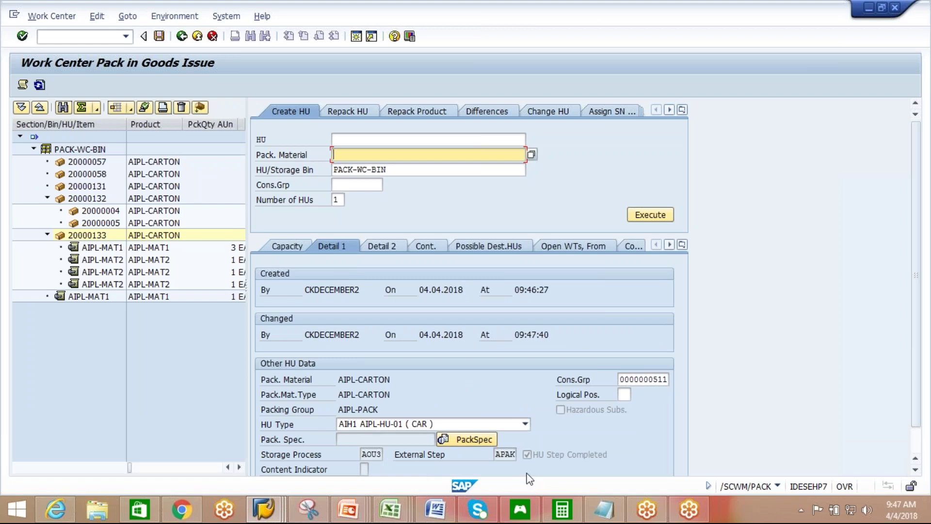
# Refresh the monitor's warehouse tasks and confirm the HU staging task from PACK-WC-BIN to AIPL-GI-AREA in background.
pyautogui.hotkey('alt', 'Tab')
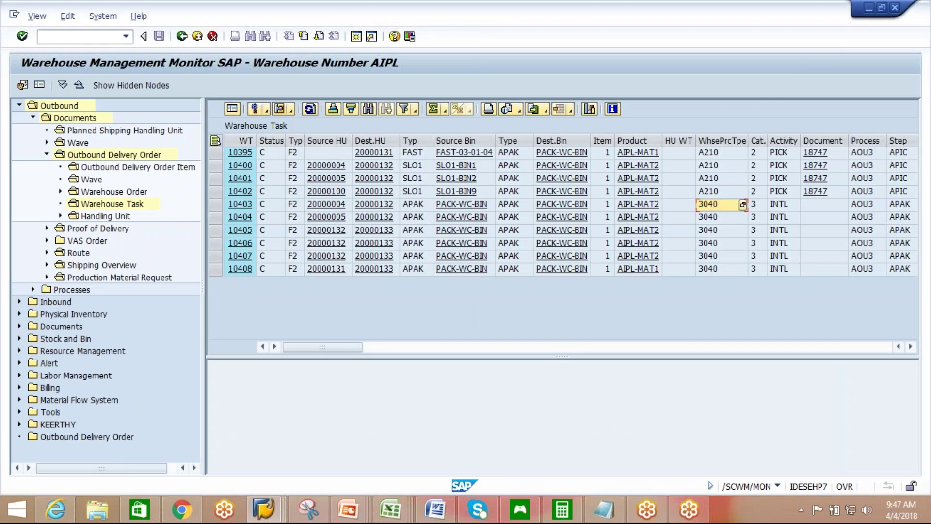
pyautogui.click(311, 110)
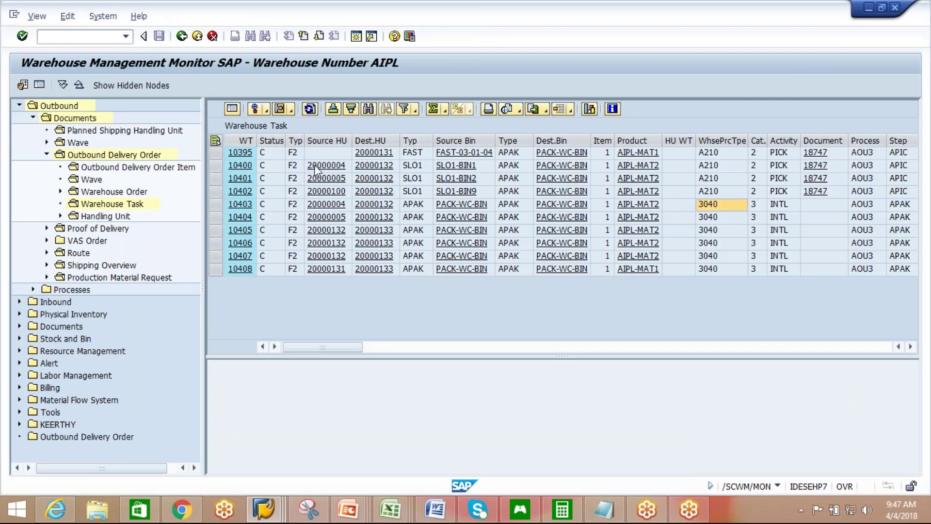
pyautogui.click(216, 282)
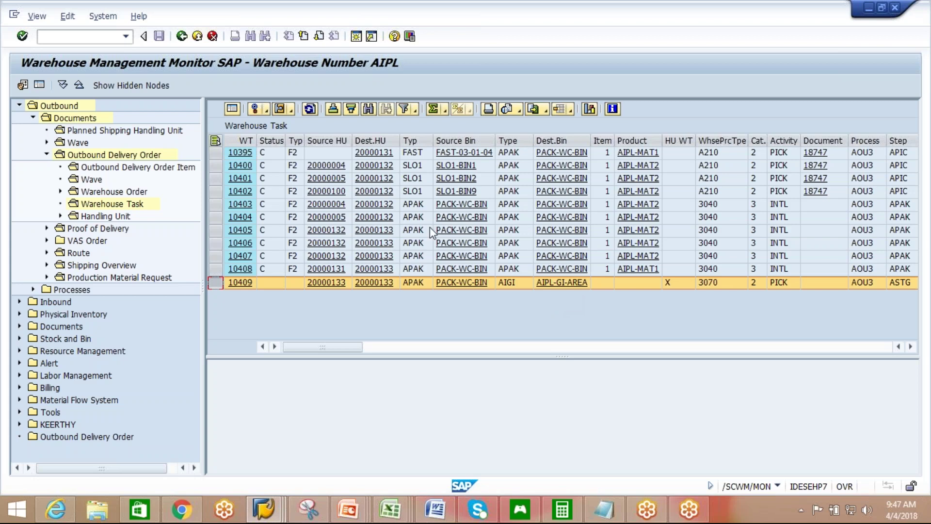
pyautogui.click(267, 113)
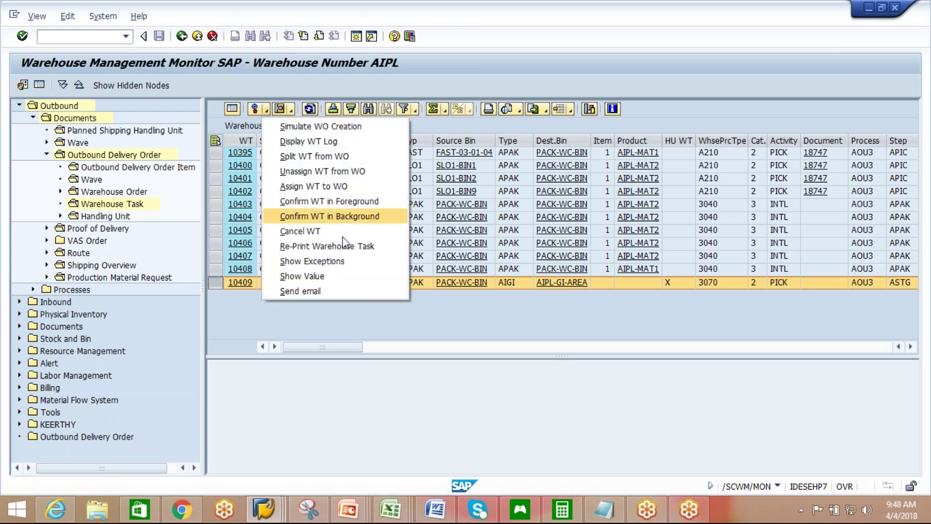
pyautogui.click(355, 217)
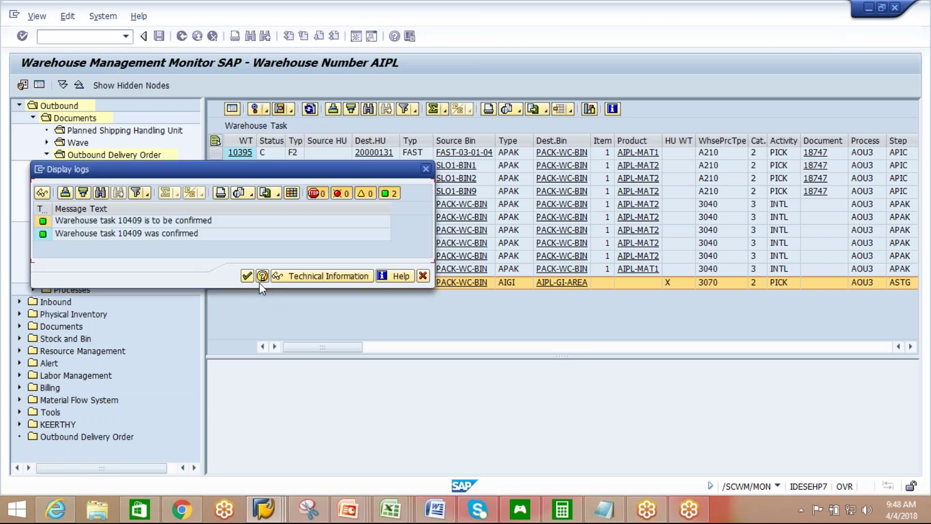
pyautogui.click(247, 276)
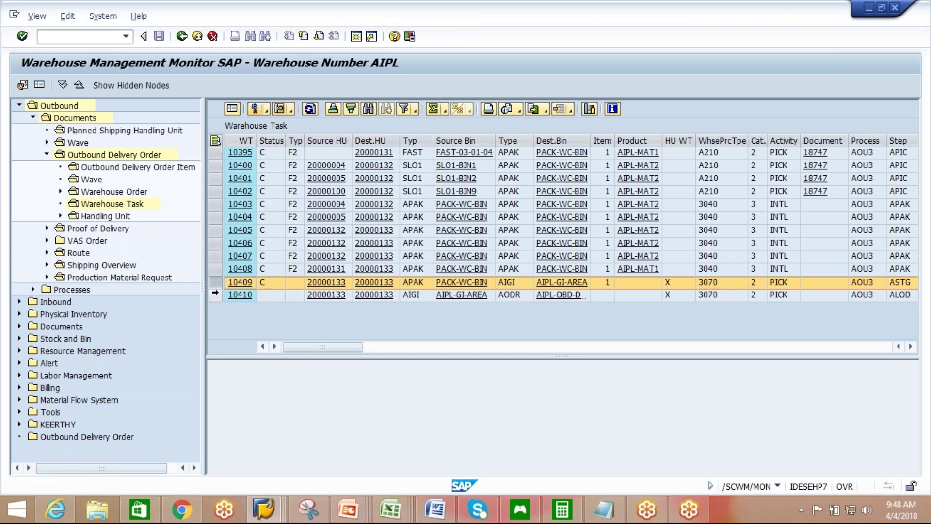
# Confirm the HU loading task from AIPL-GI-AREA to storage type AODR in background.
pyautogui.click(216, 295)
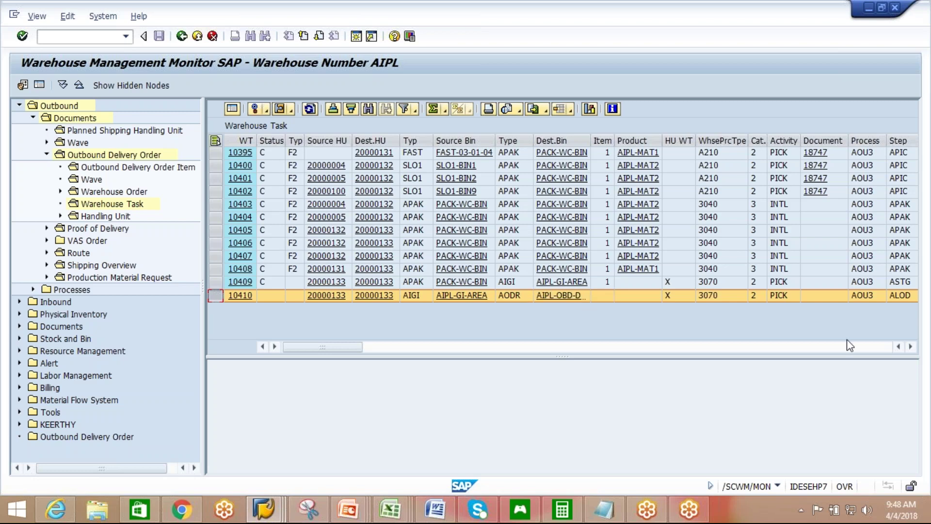
pyautogui.click(910, 347)
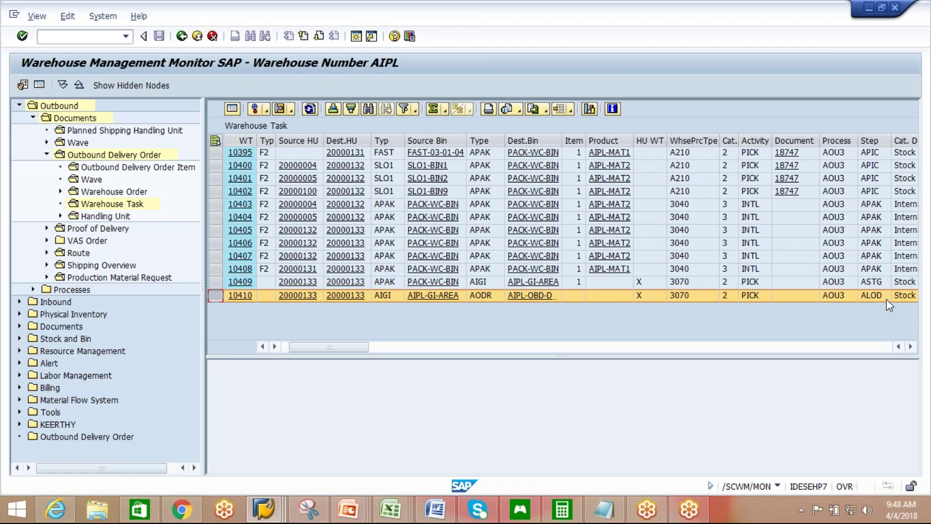
pyautogui.moveTo(334, 347); pyautogui.dragTo(274, 347)
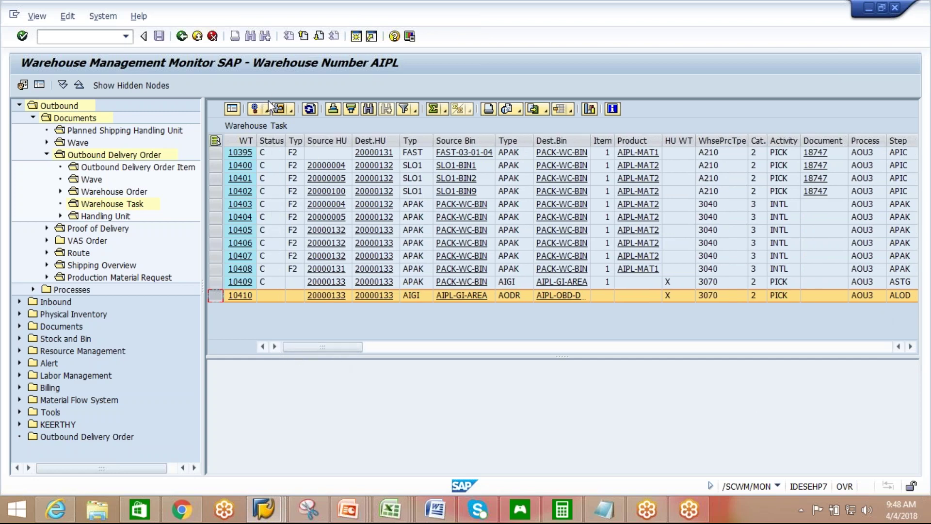
pyautogui.click(267, 109)
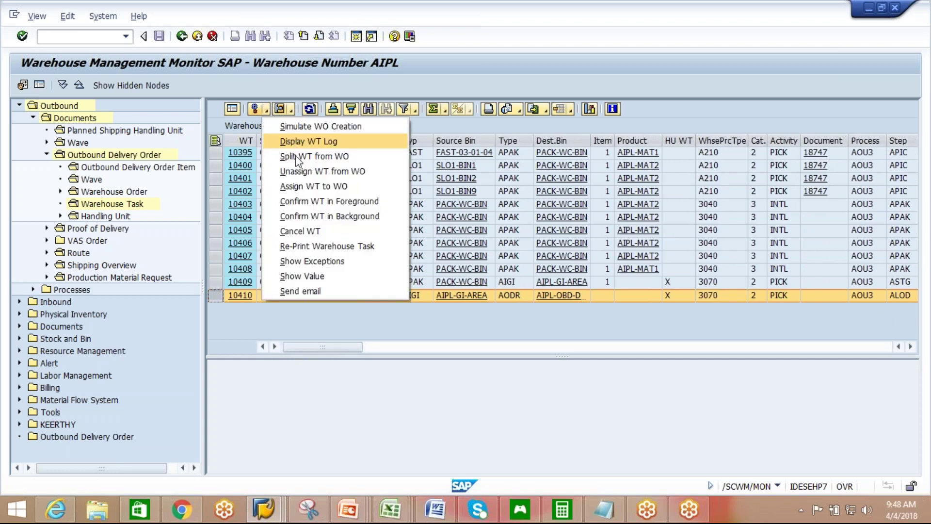
pyautogui.click(345, 217)
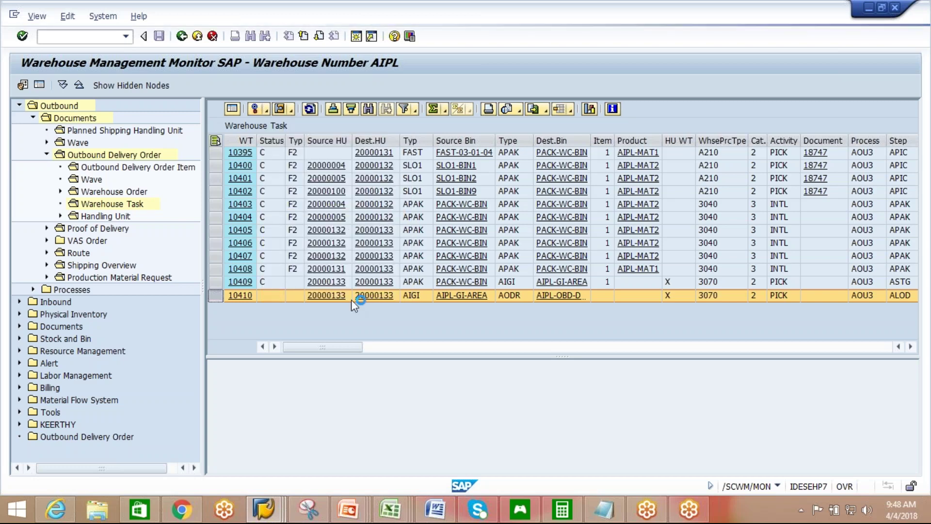
pyautogui.click(248, 279)
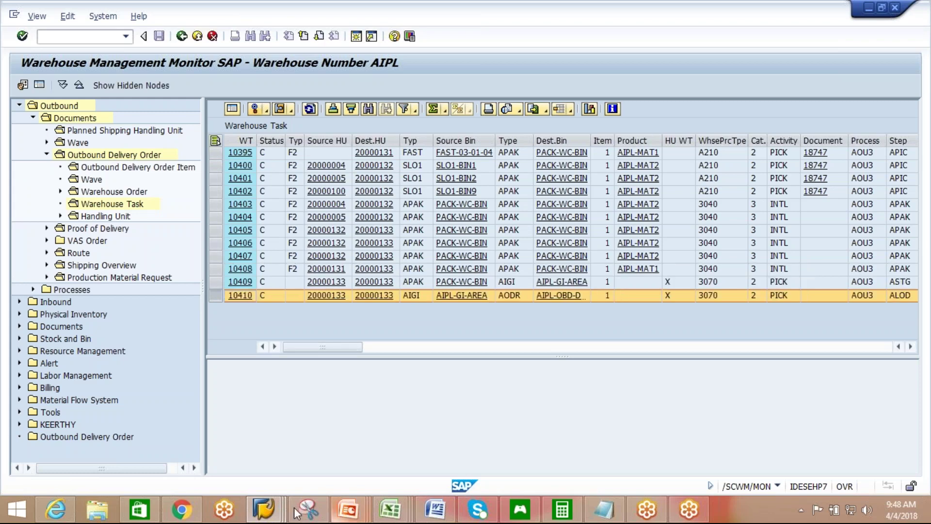
# Switch to the outbound delivery order maintenance, find the delivery order by its number again, and check its picking, packing, loading and goods issue statuses.
pyautogui.click(263, 509)
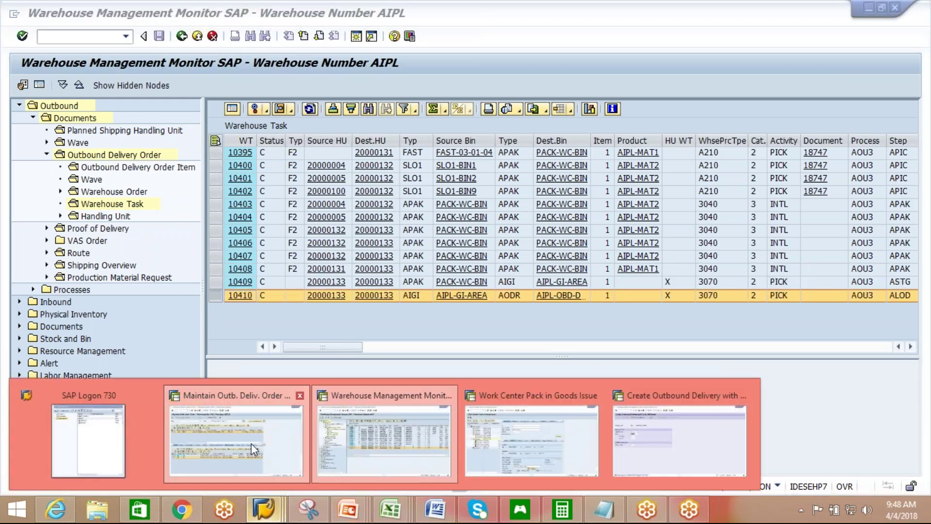
pyautogui.click(237, 435)
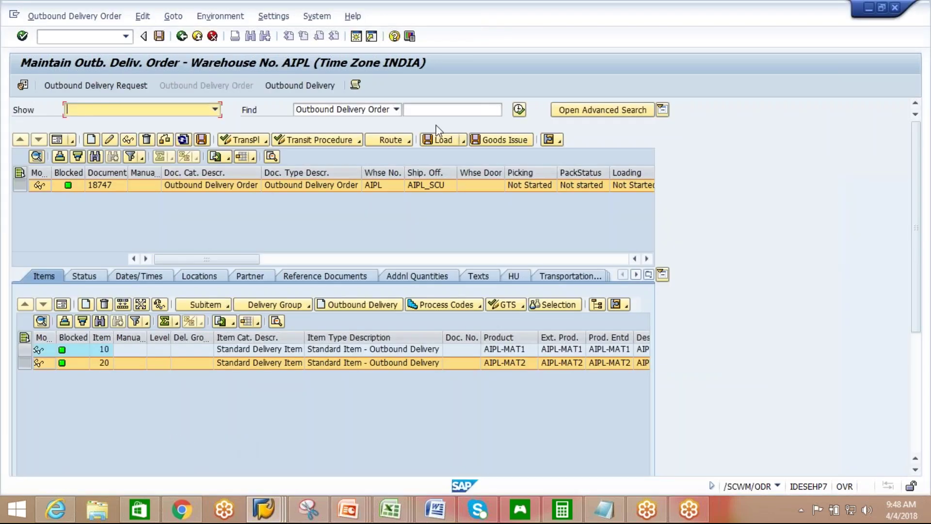
pyautogui.click(435, 112)
pyautogui.write('18747')
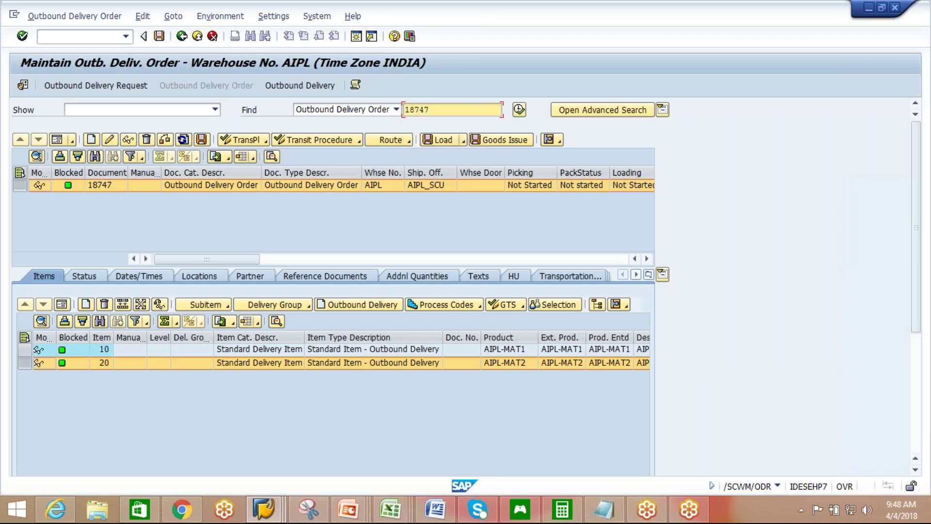
pyautogui.click(524, 115)
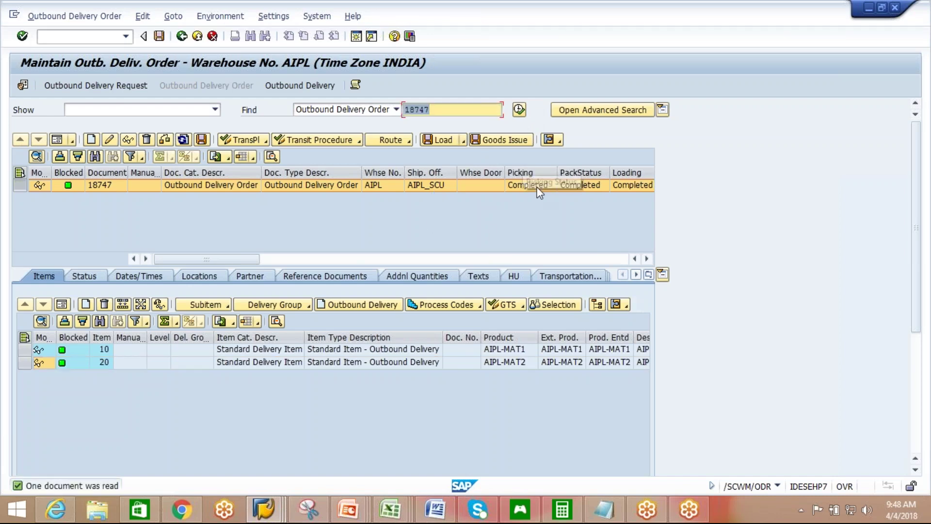
pyautogui.click(647, 258)
pyautogui.click(647, 258)
pyautogui.click(647, 258)
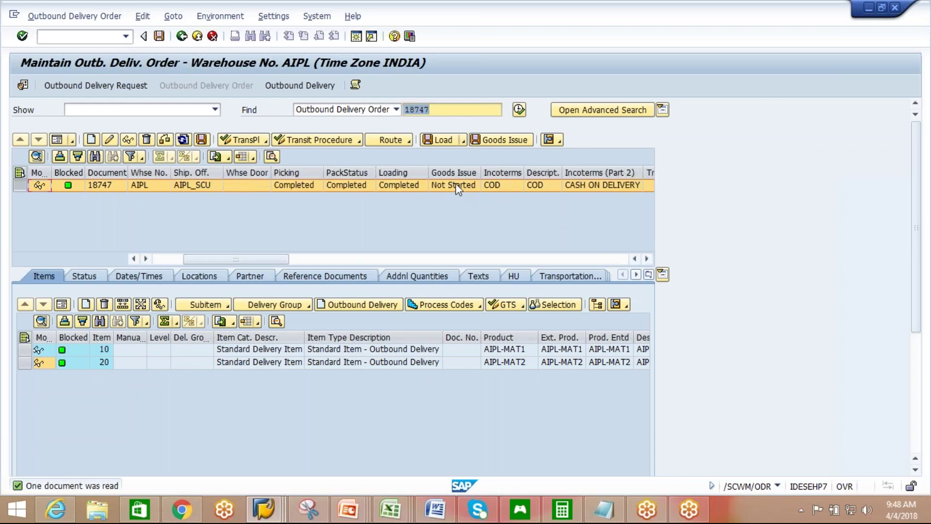
pyautogui.moveTo(458, 189); pyautogui.dragTo(500, 186)
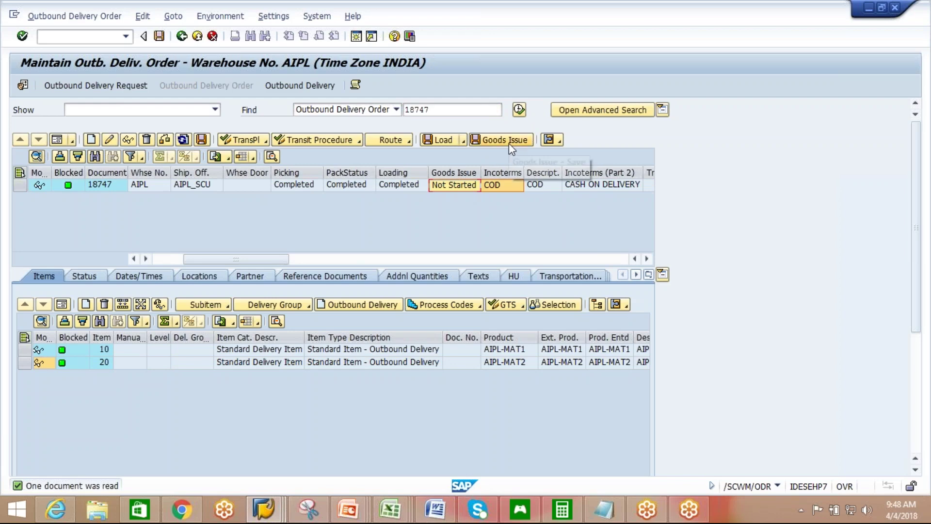
# Select the outbound delivery order and post its goods issue.
pyautogui.click(502, 145)
pyautogui.click(499, 141)
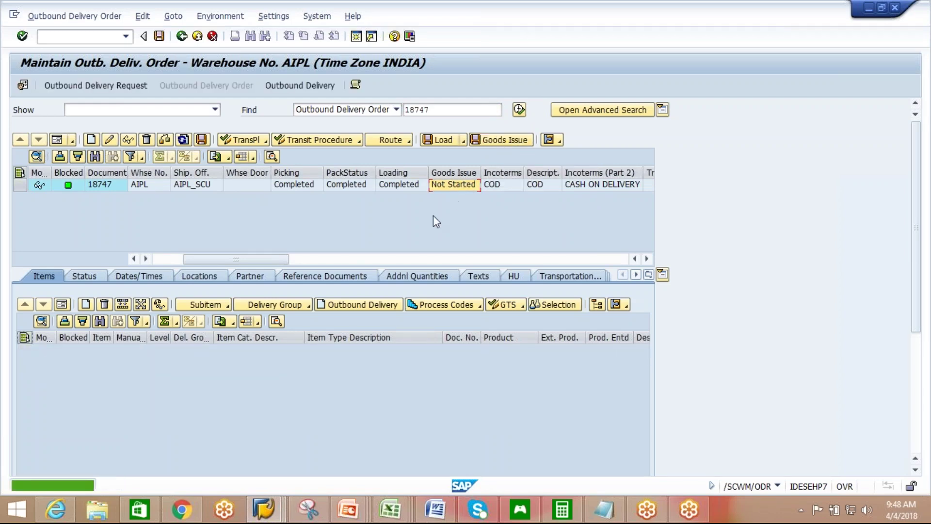
pyautogui.click(19, 185)
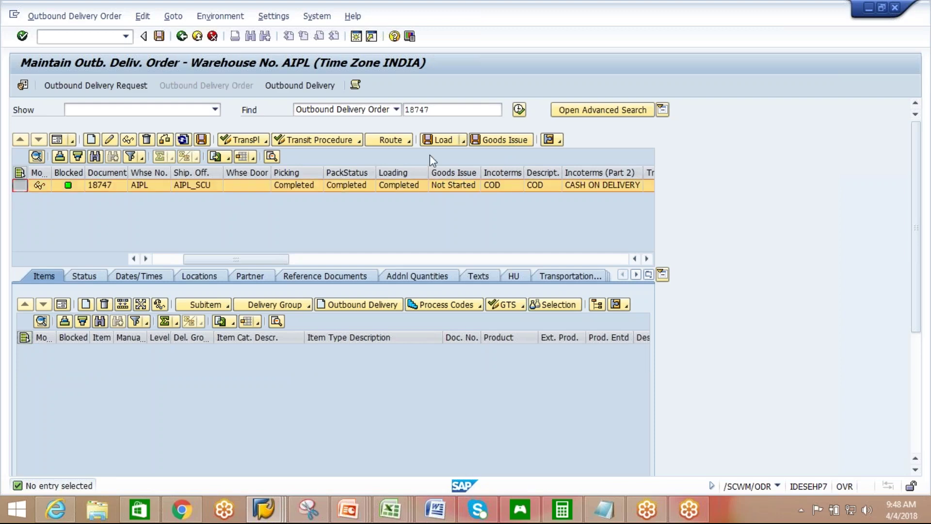
pyautogui.click(491, 144)
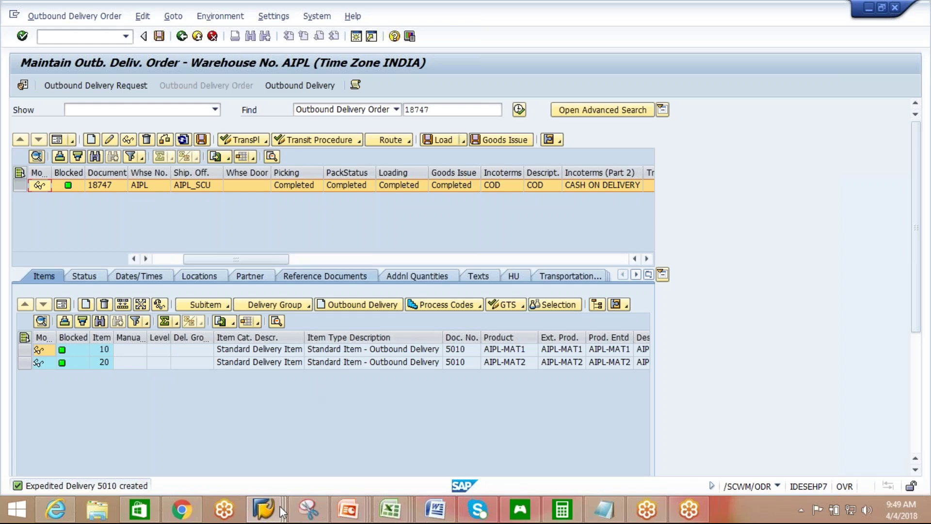
# Switch to the warehouse monitor session, leave the monitor, and open the SAP Customizing Implementation Guide with transaction spro.
pyautogui.click(265, 508)
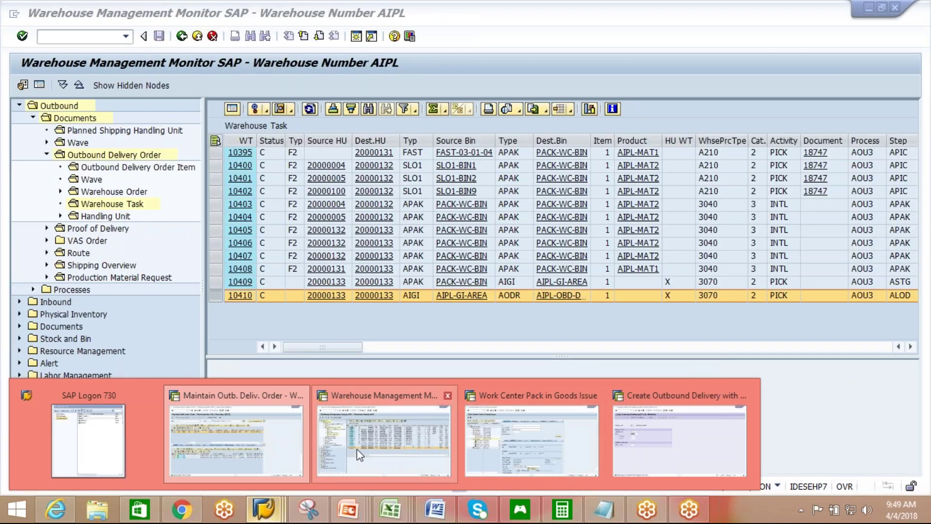
pyautogui.click(359, 455)
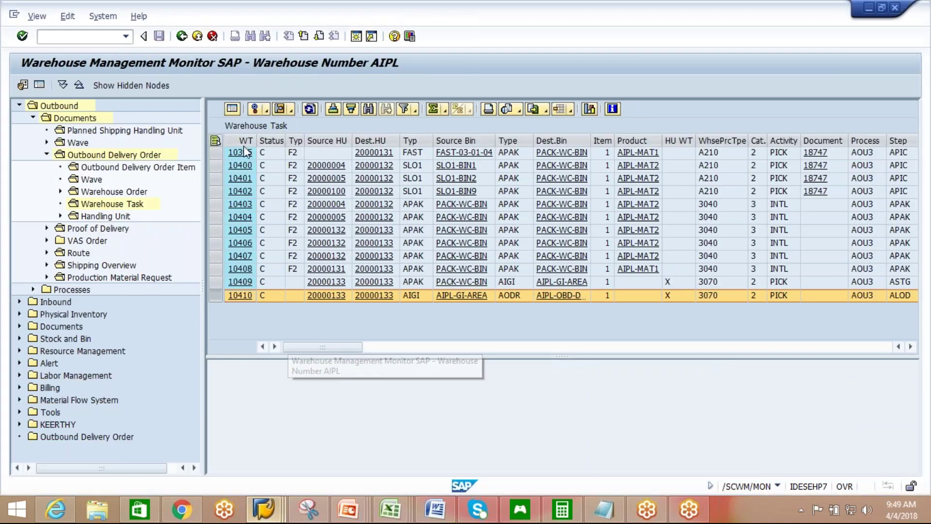
pyautogui.click(198, 39)
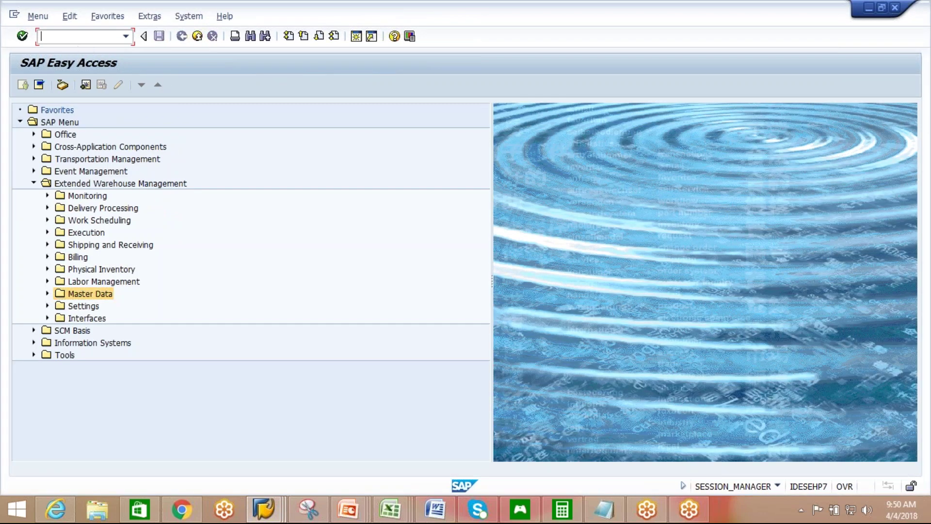
pyautogui.write('spro')
pyautogui.press('Return')
pyautogui.click(78, 86)
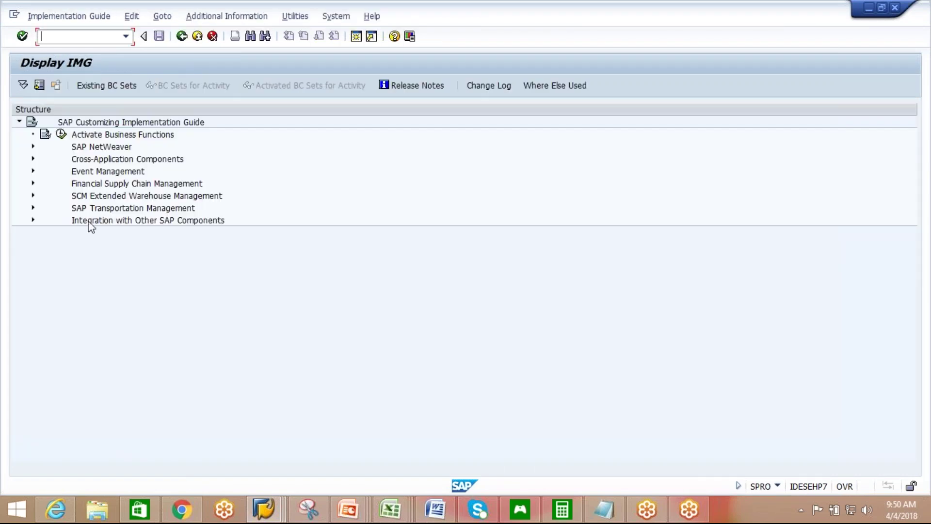
# View Define Search Sequence of Creation Rules for Activity Areas under EWM Cross-Process Settings, Warehouse Order, and return to the guide.
pyautogui.click(33, 195)
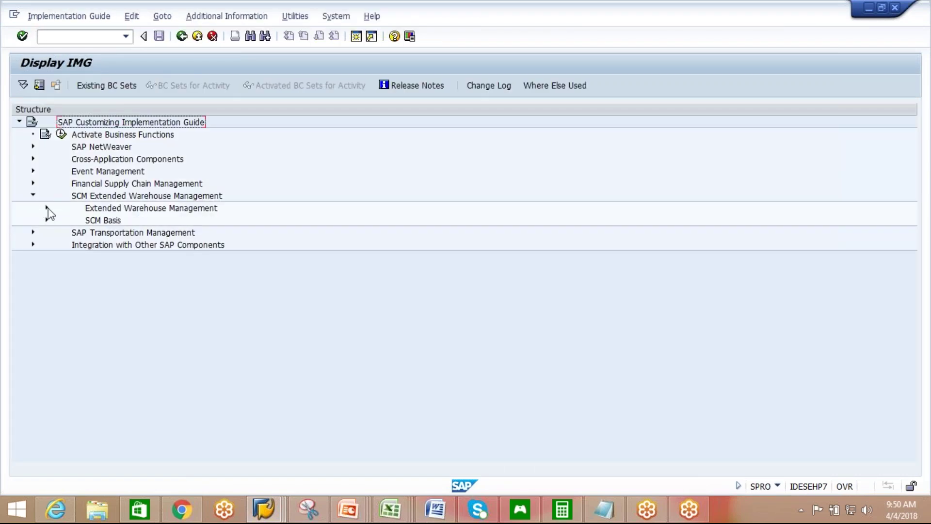
pyautogui.click(47, 208)
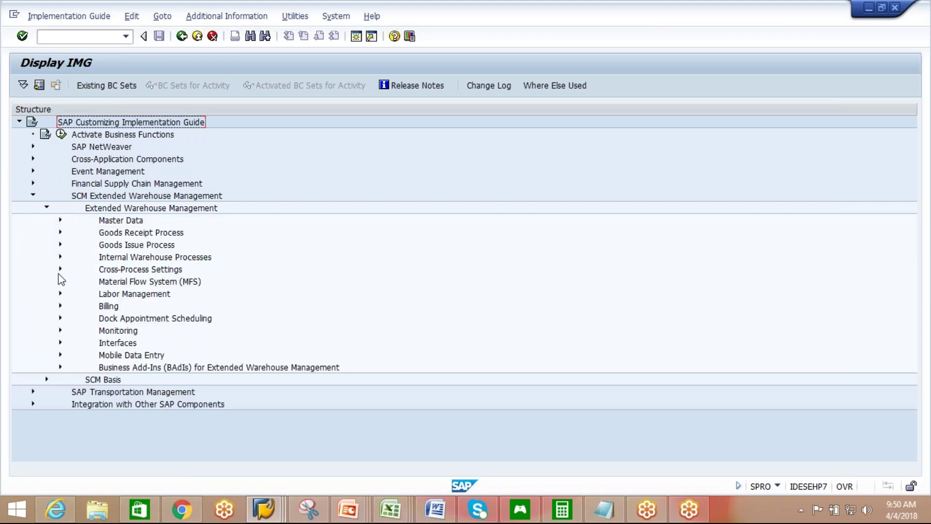
pyautogui.click(59, 270)
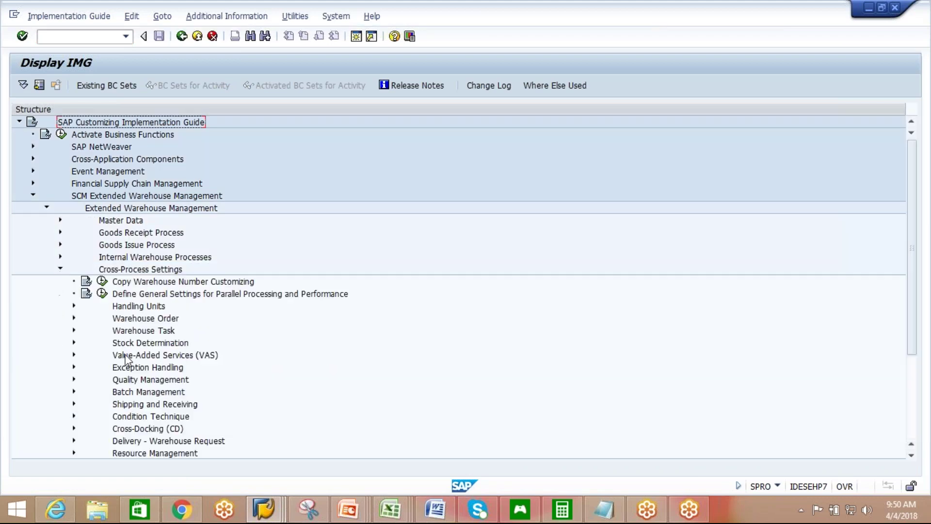
pyautogui.click(74, 319)
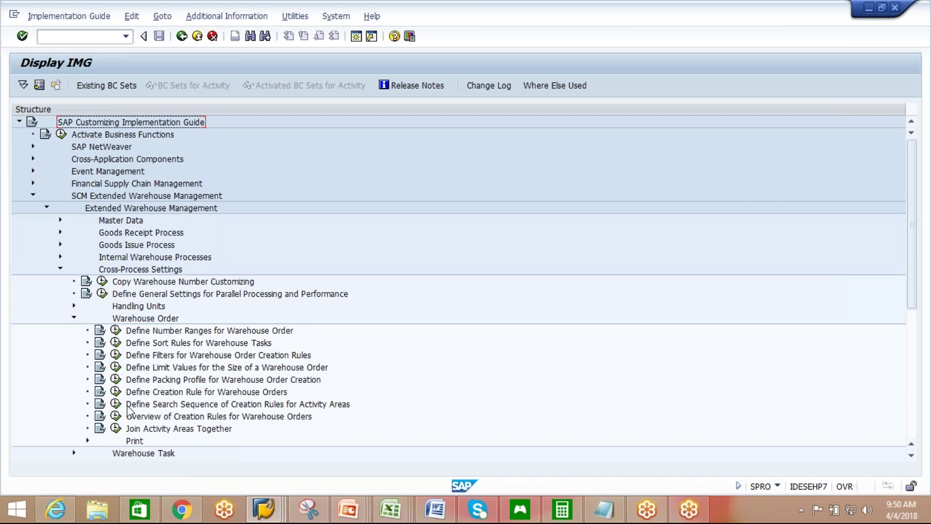
pyautogui.click(218, 415)
pyautogui.click(196, 405)
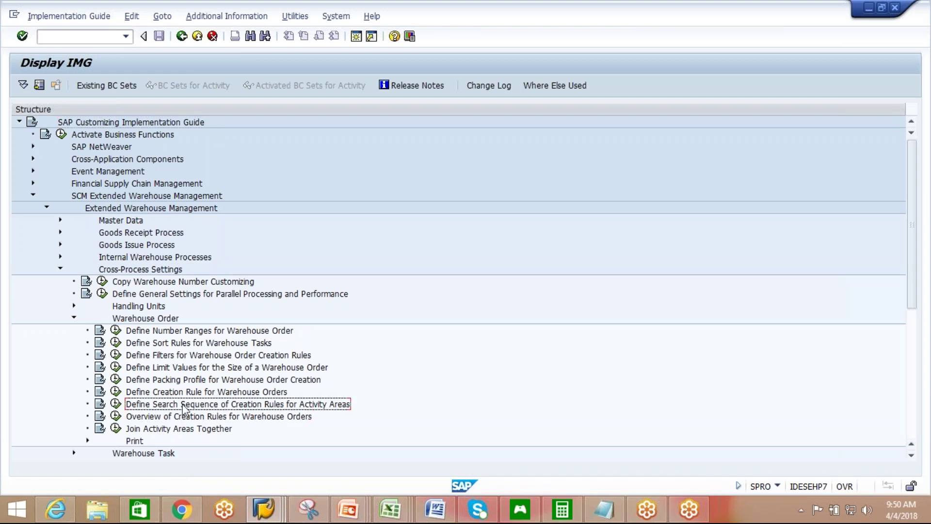
pyautogui.click(115, 404)
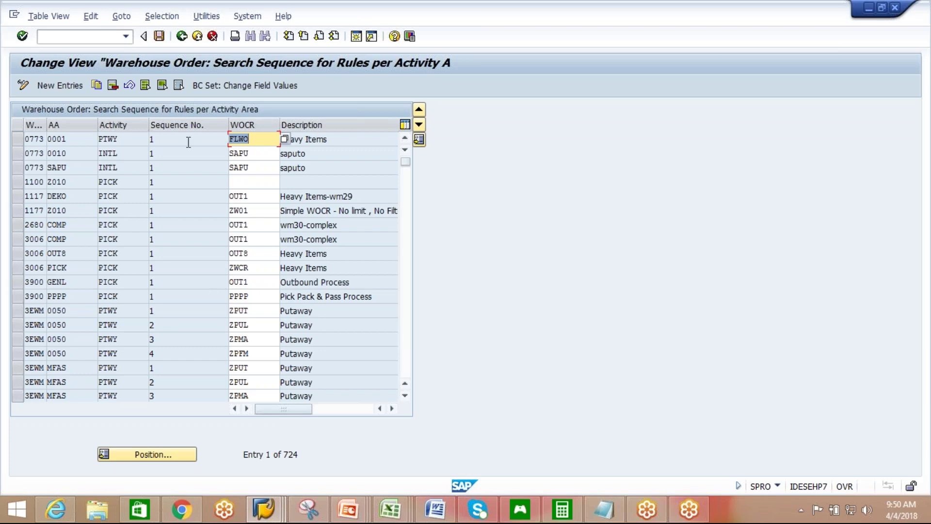
pyautogui.click(182, 41)
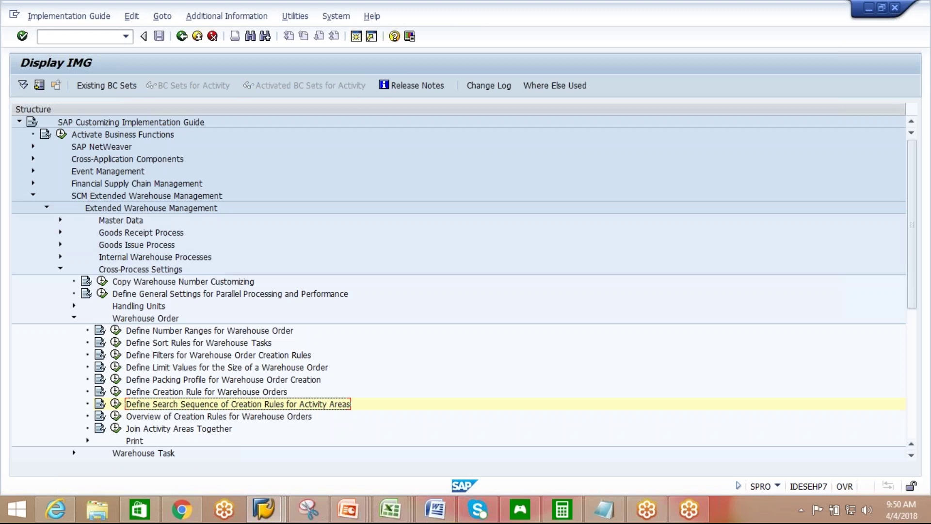
# Open Define Limit Values for the Size of a Warehouse Order, examine the details of warehouse 0001's limit CONS, and return to the overview.
pyautogui.click(145, 357)
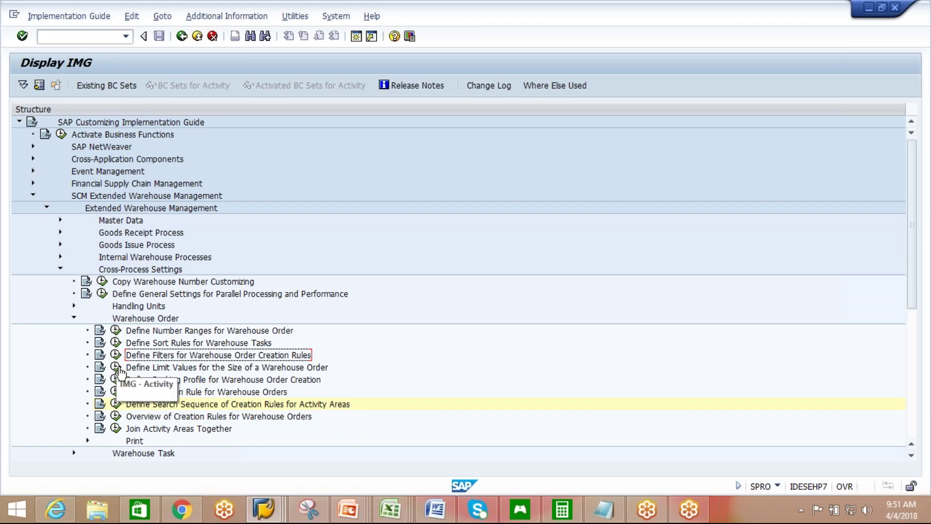
pyautogui.click(117, 368)
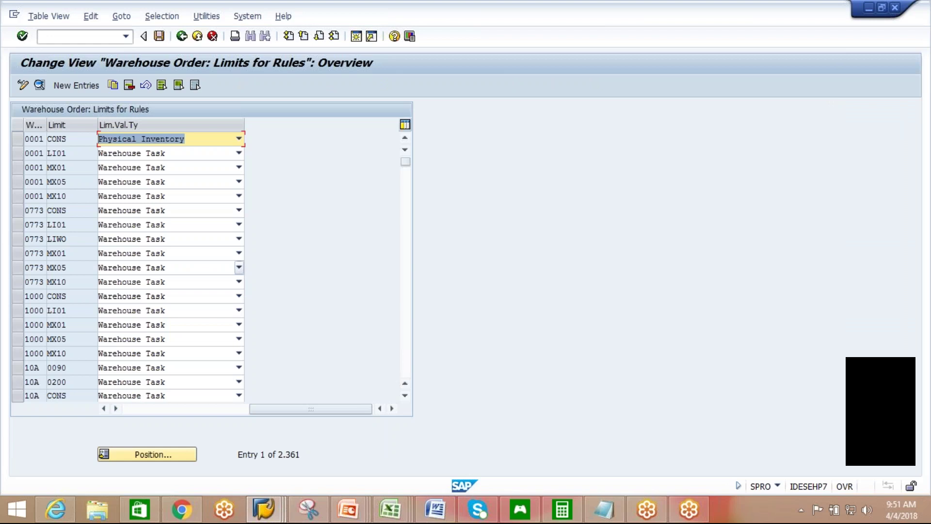
pyautogui.click(22, 140)
pyautogui.click(41, 88)
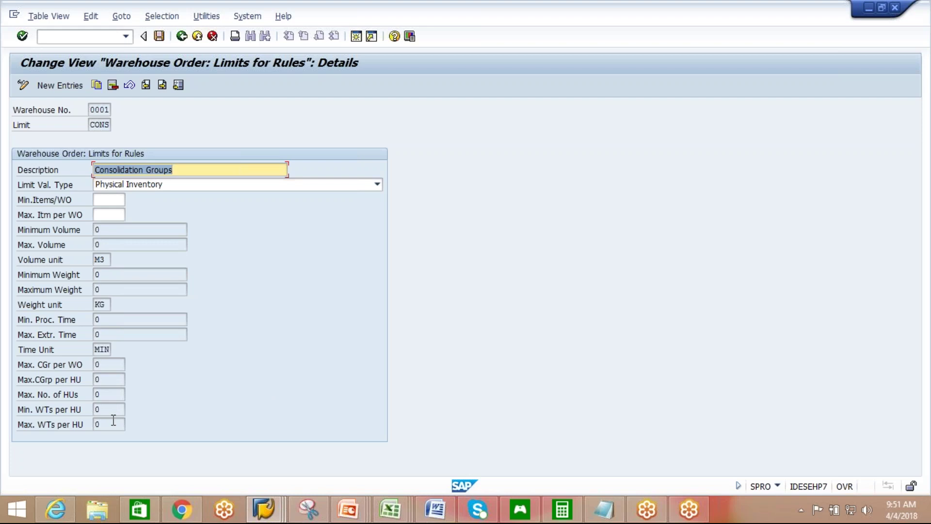
pyautogui.click(183, 38)
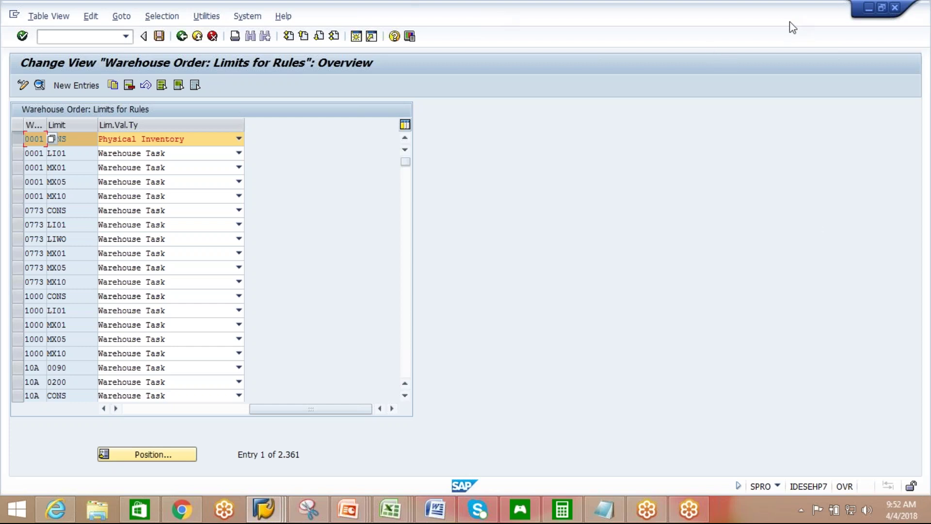
pyautogui.click(743, 359)
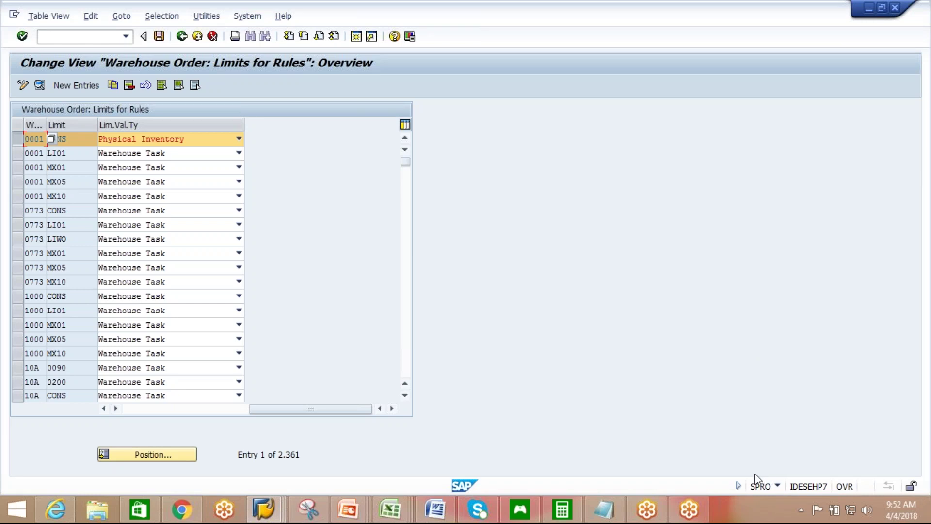